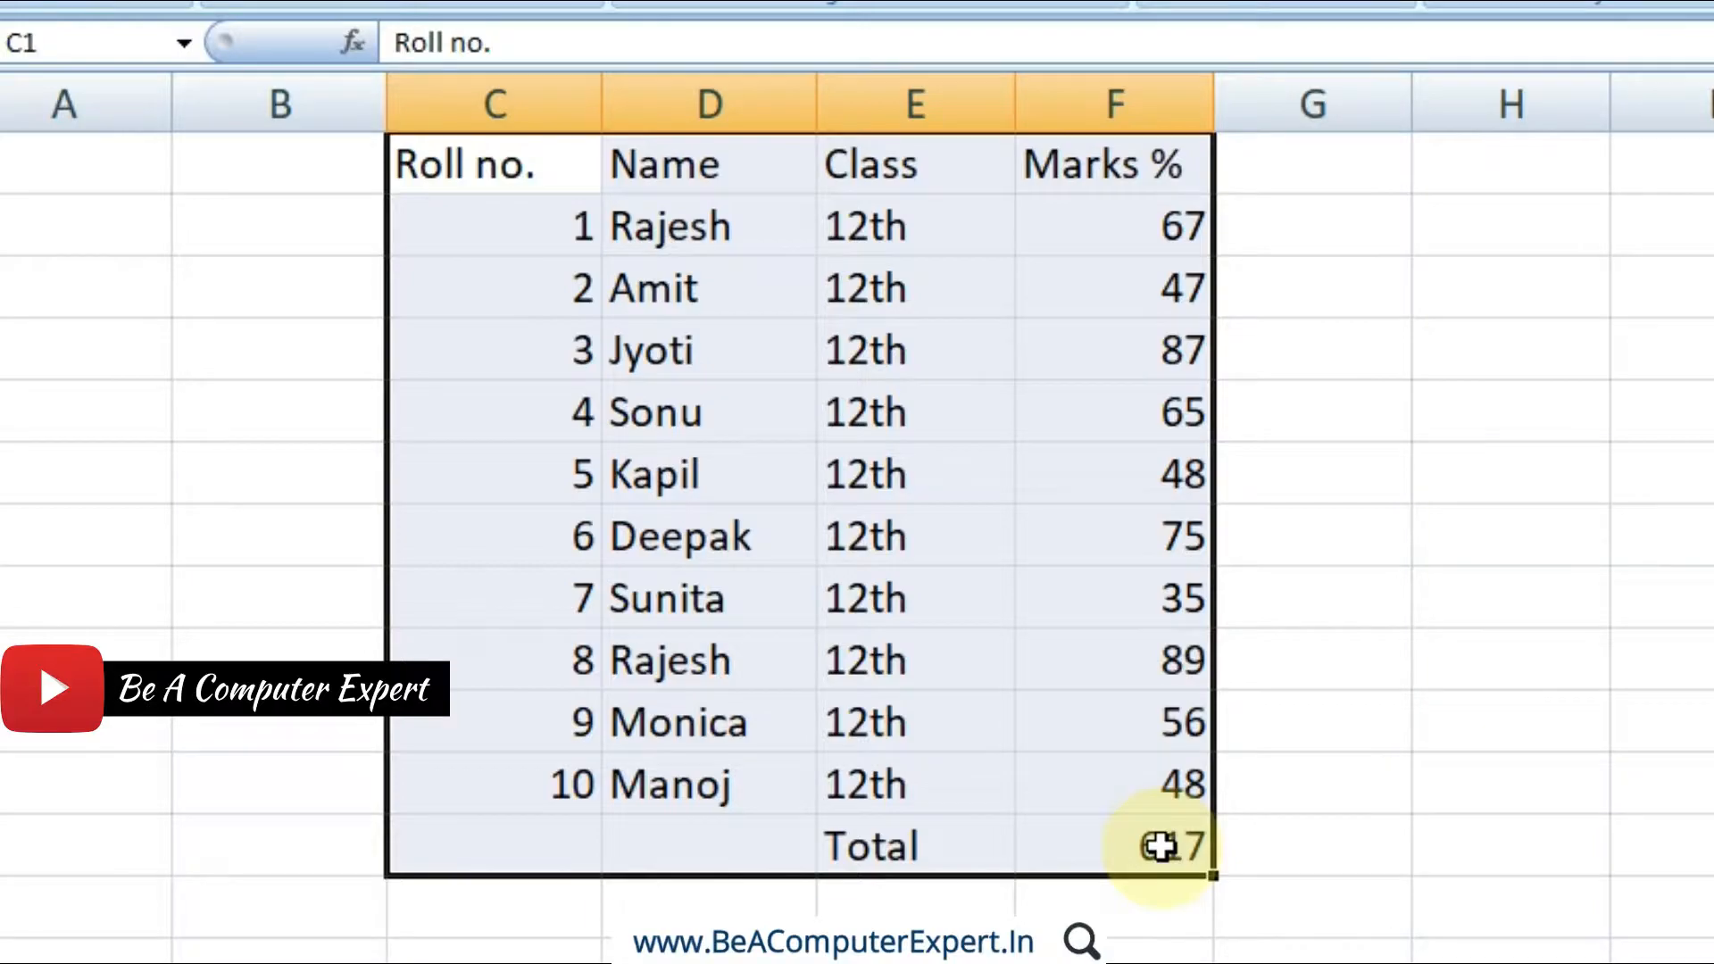
{"action": "left_click", "coordinate": [1078, 457]}
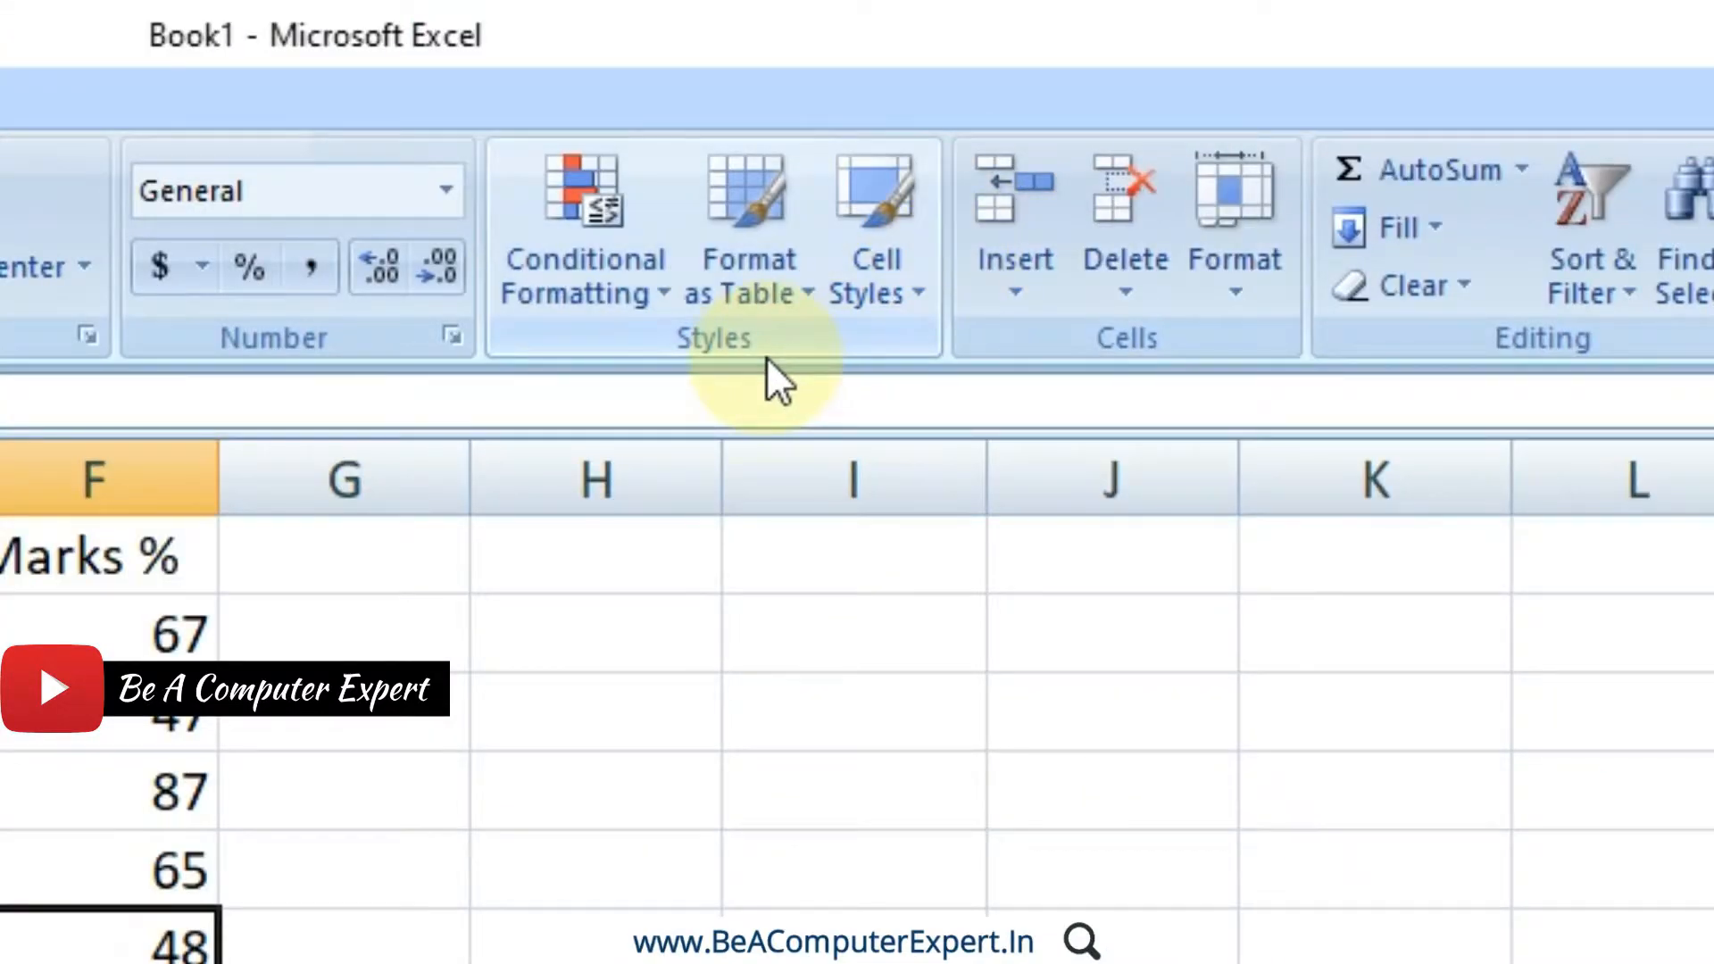
{"action": "left_click", "coordinate": [875, 299]}
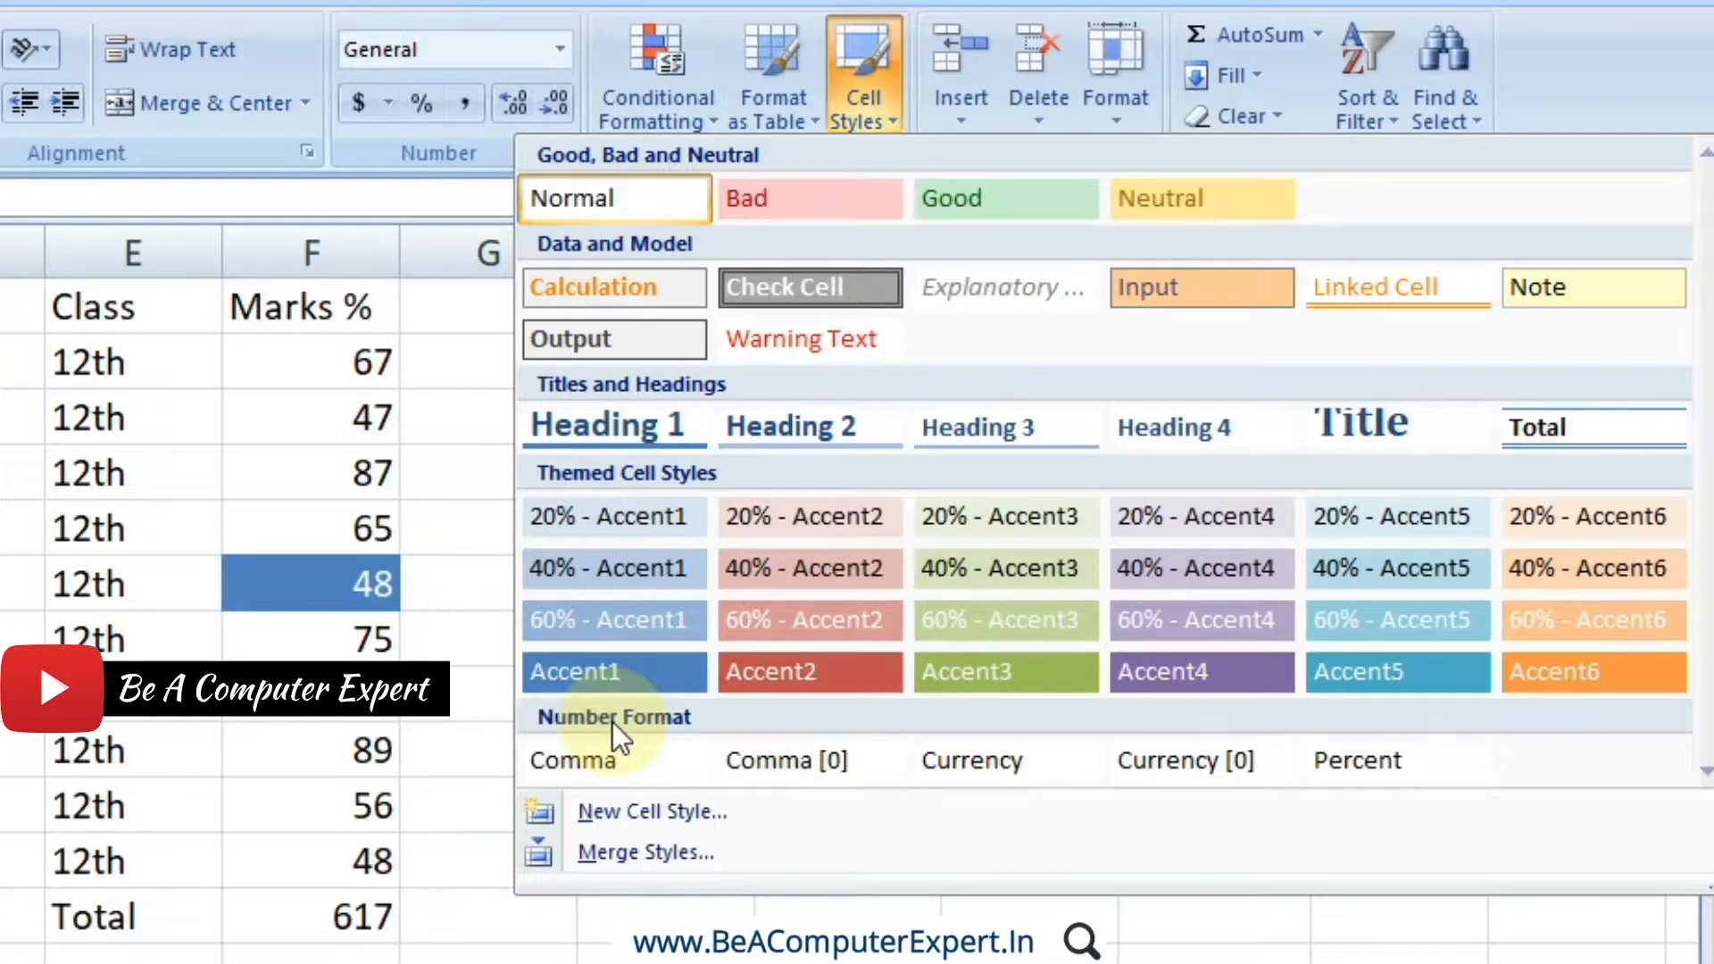
{"action": "left_click", "coordinate": [160, 540]}
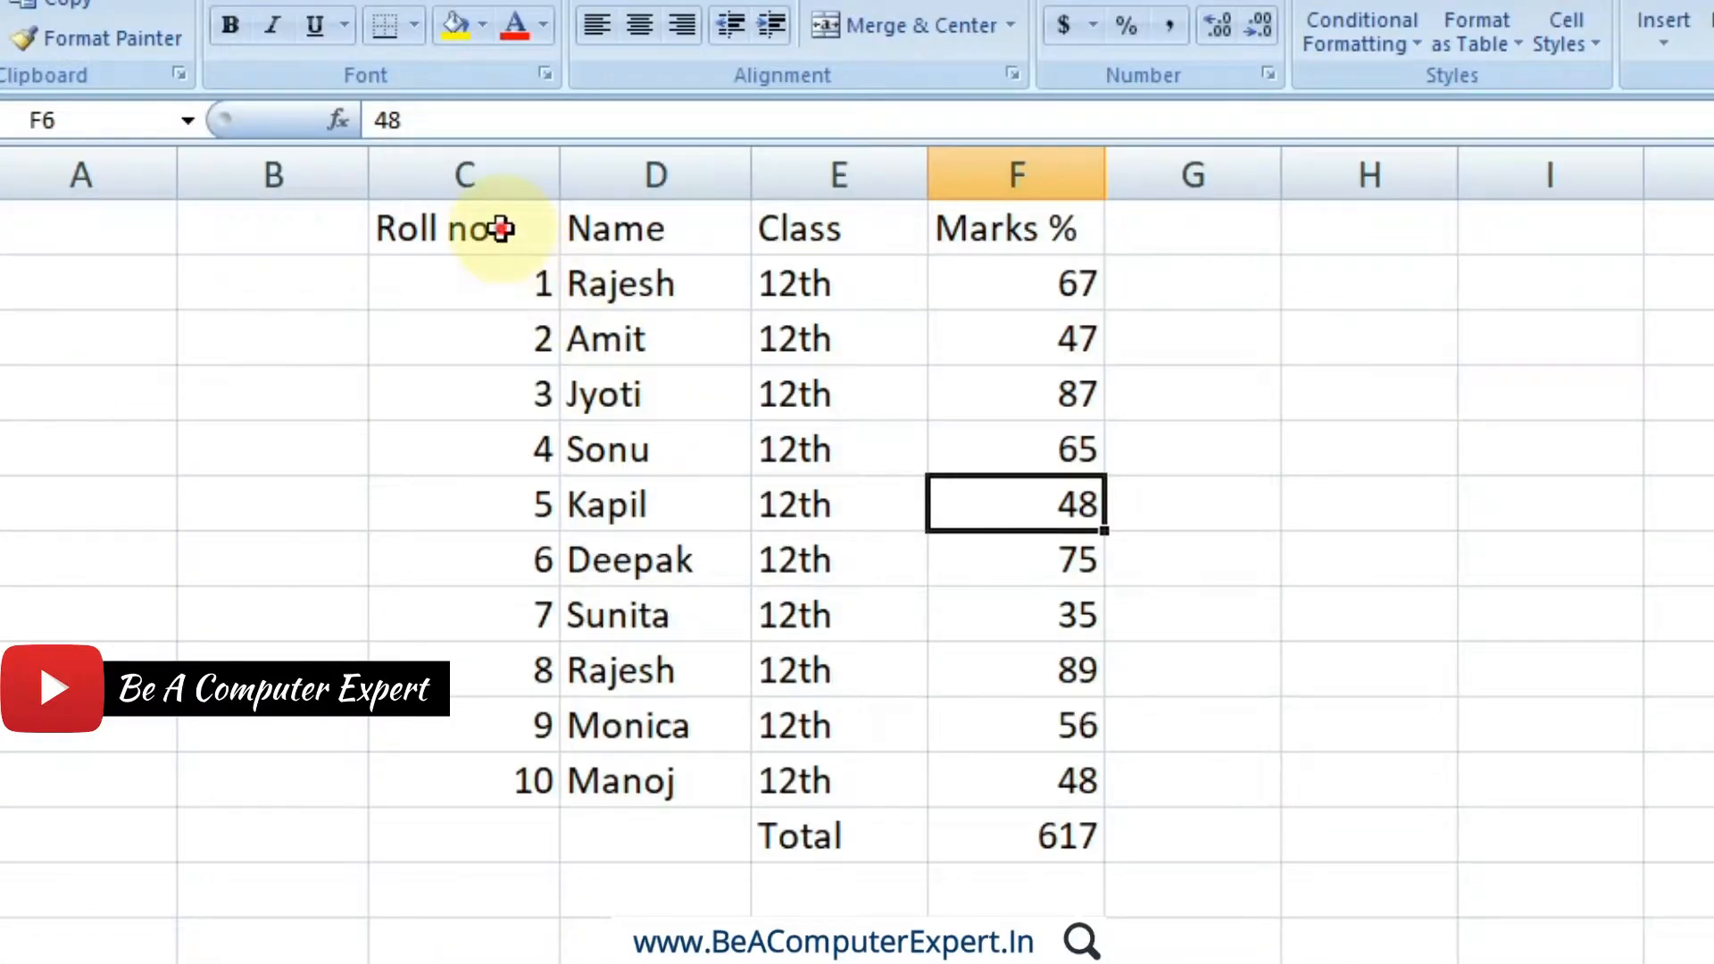
Step: Apply the Bad cell style to the header cells C1:F1
{"action": "left_click_drag", "start_coordinate": [501, 229], "coordinate": [1004, 230]}
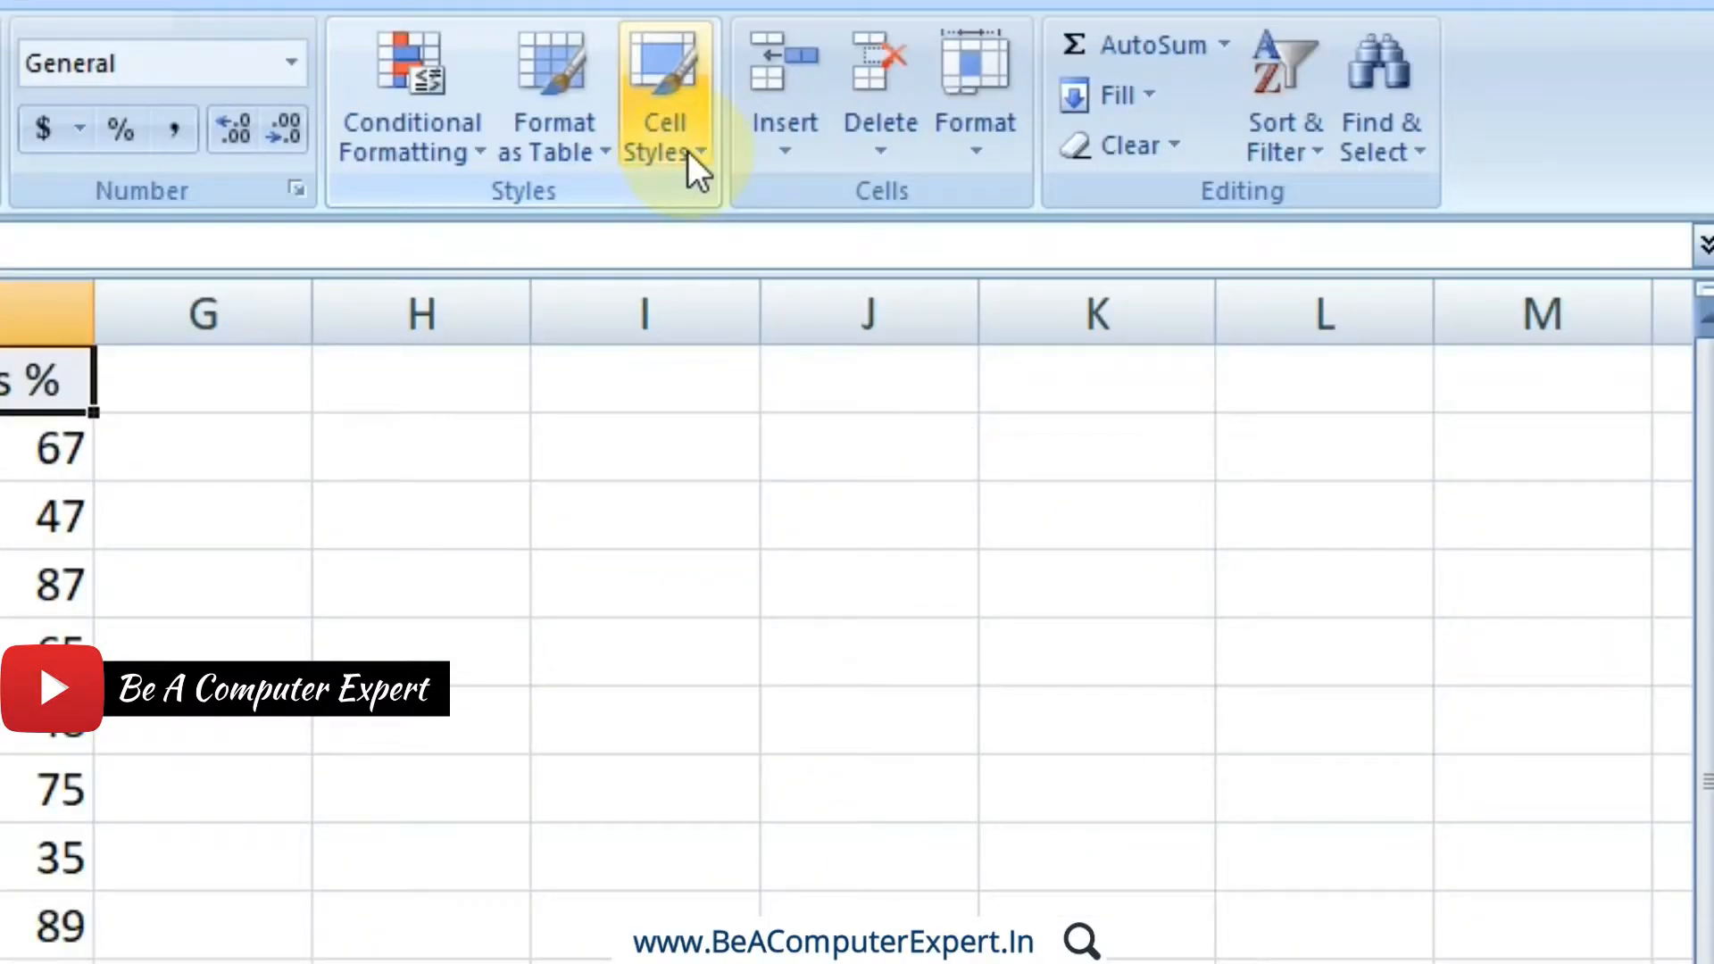
{"action": "left_click", "coordinate": [688, 151]}
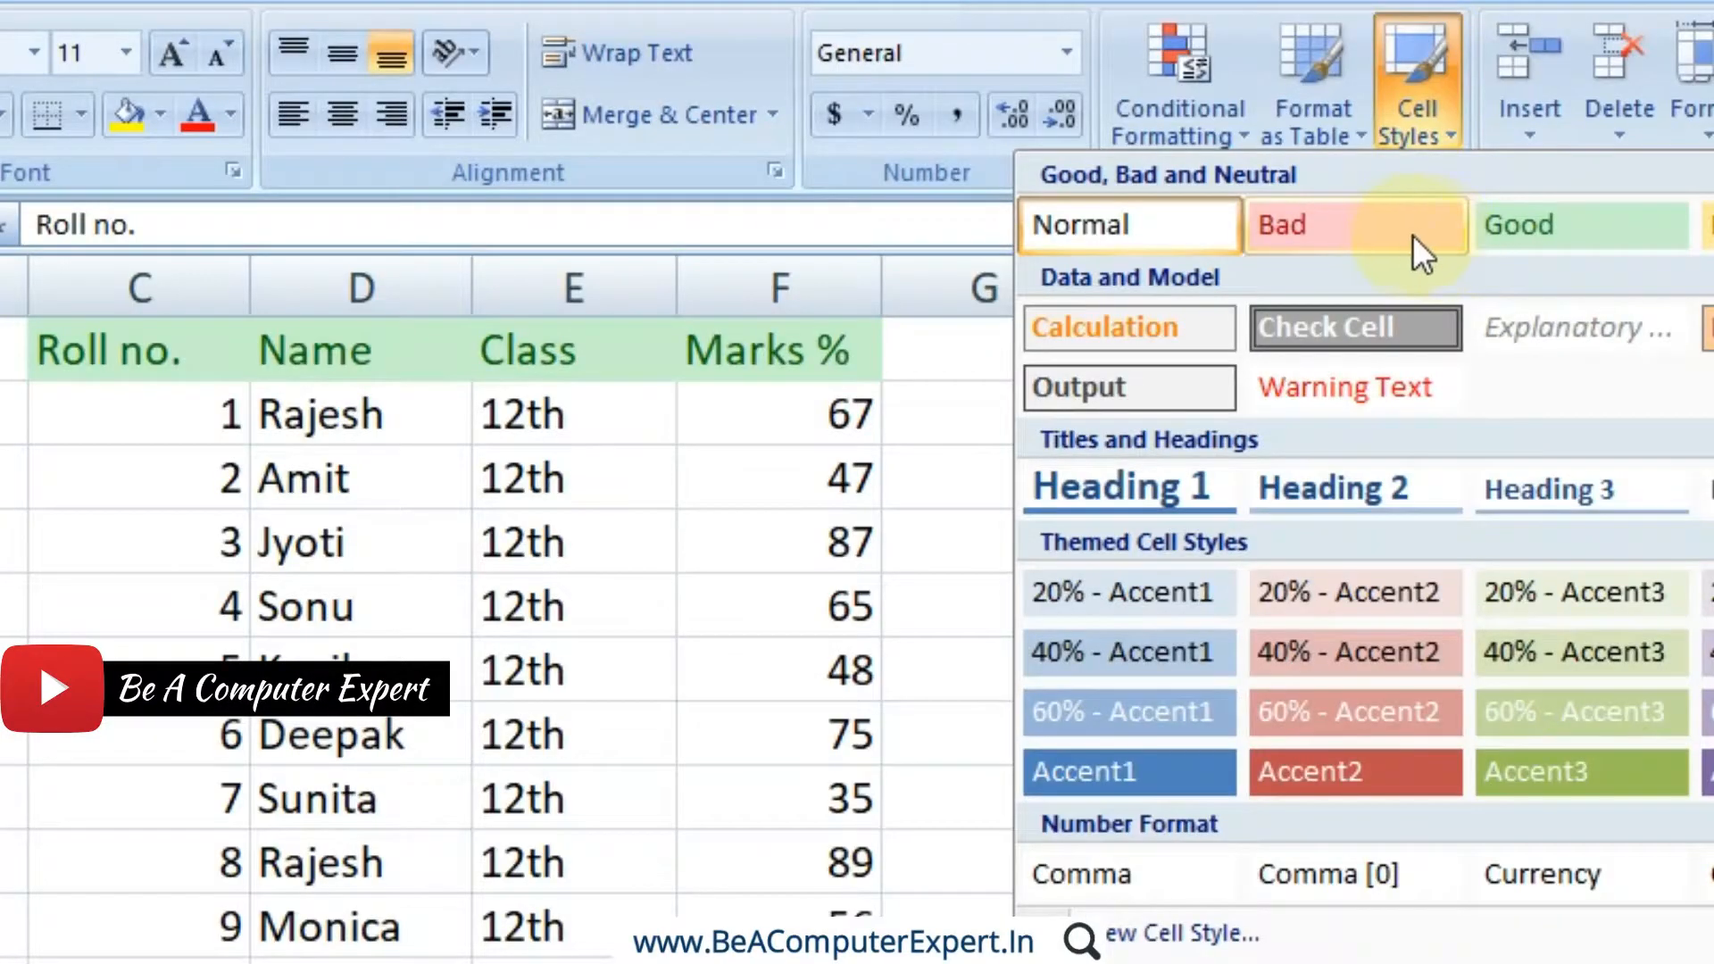
{"action": "left_click", "coordinate": [1319, 228]}
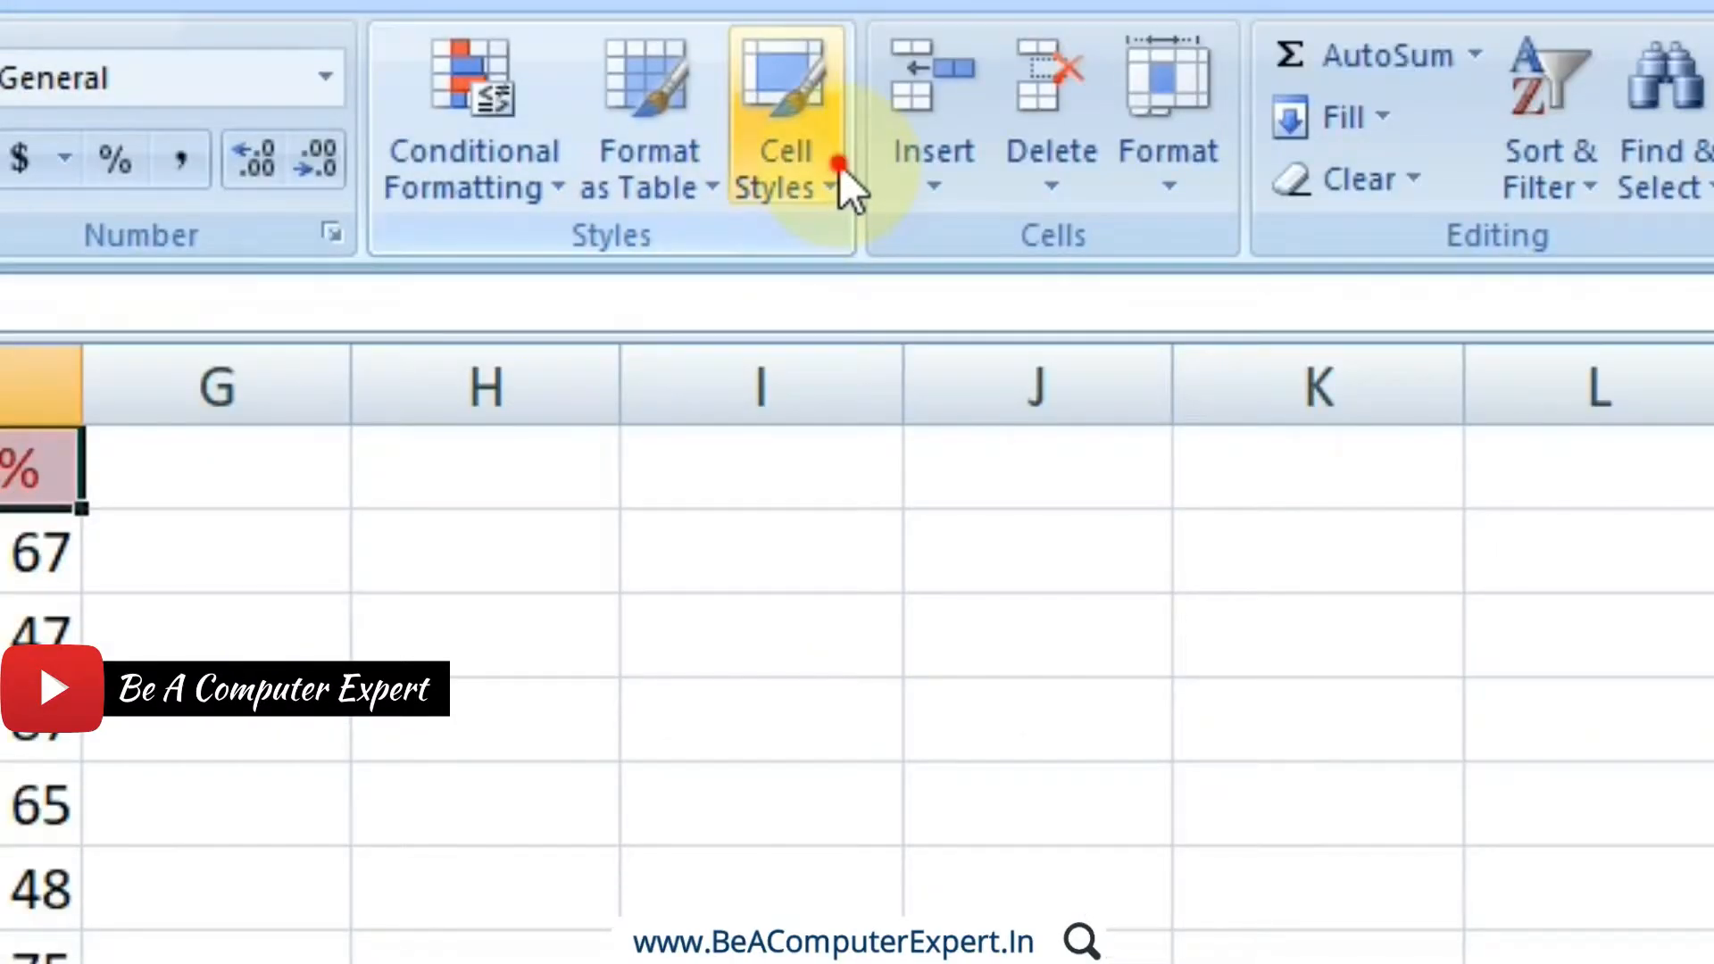
Step: Apply the Accent2 themed cell style to the header cells C1:F1
{"action": "left_click", "coordinate": [1453, 119]}
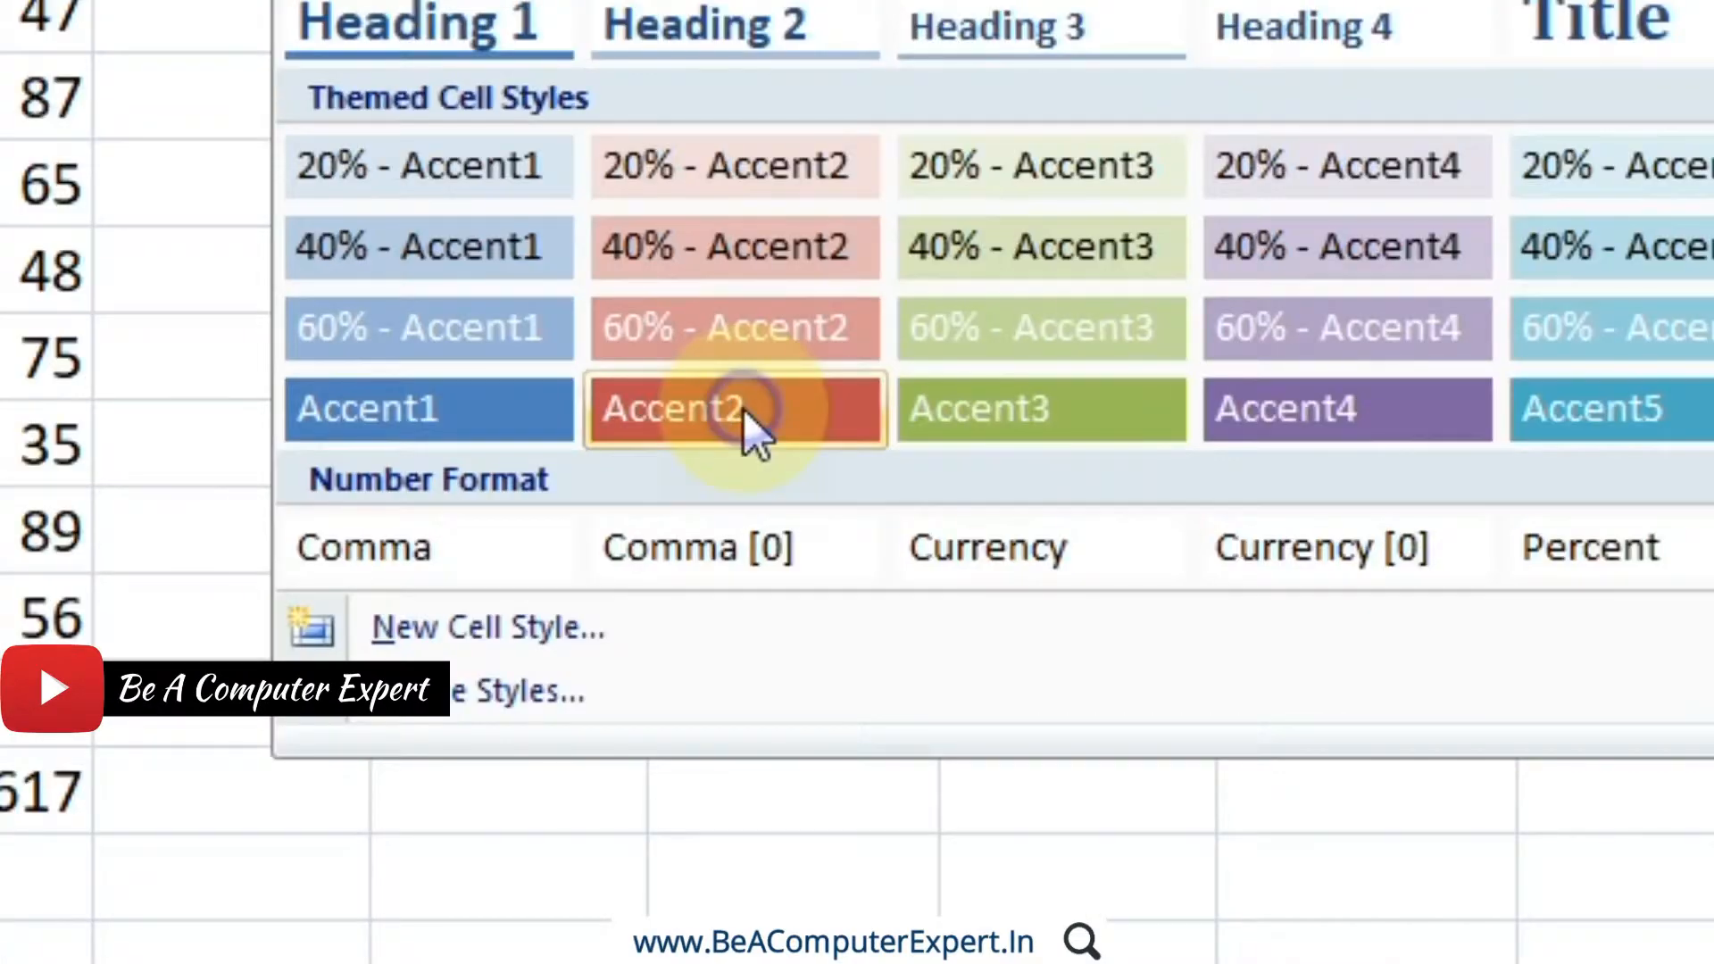
{"action": "right_click", "coordinate": [981, 545]}
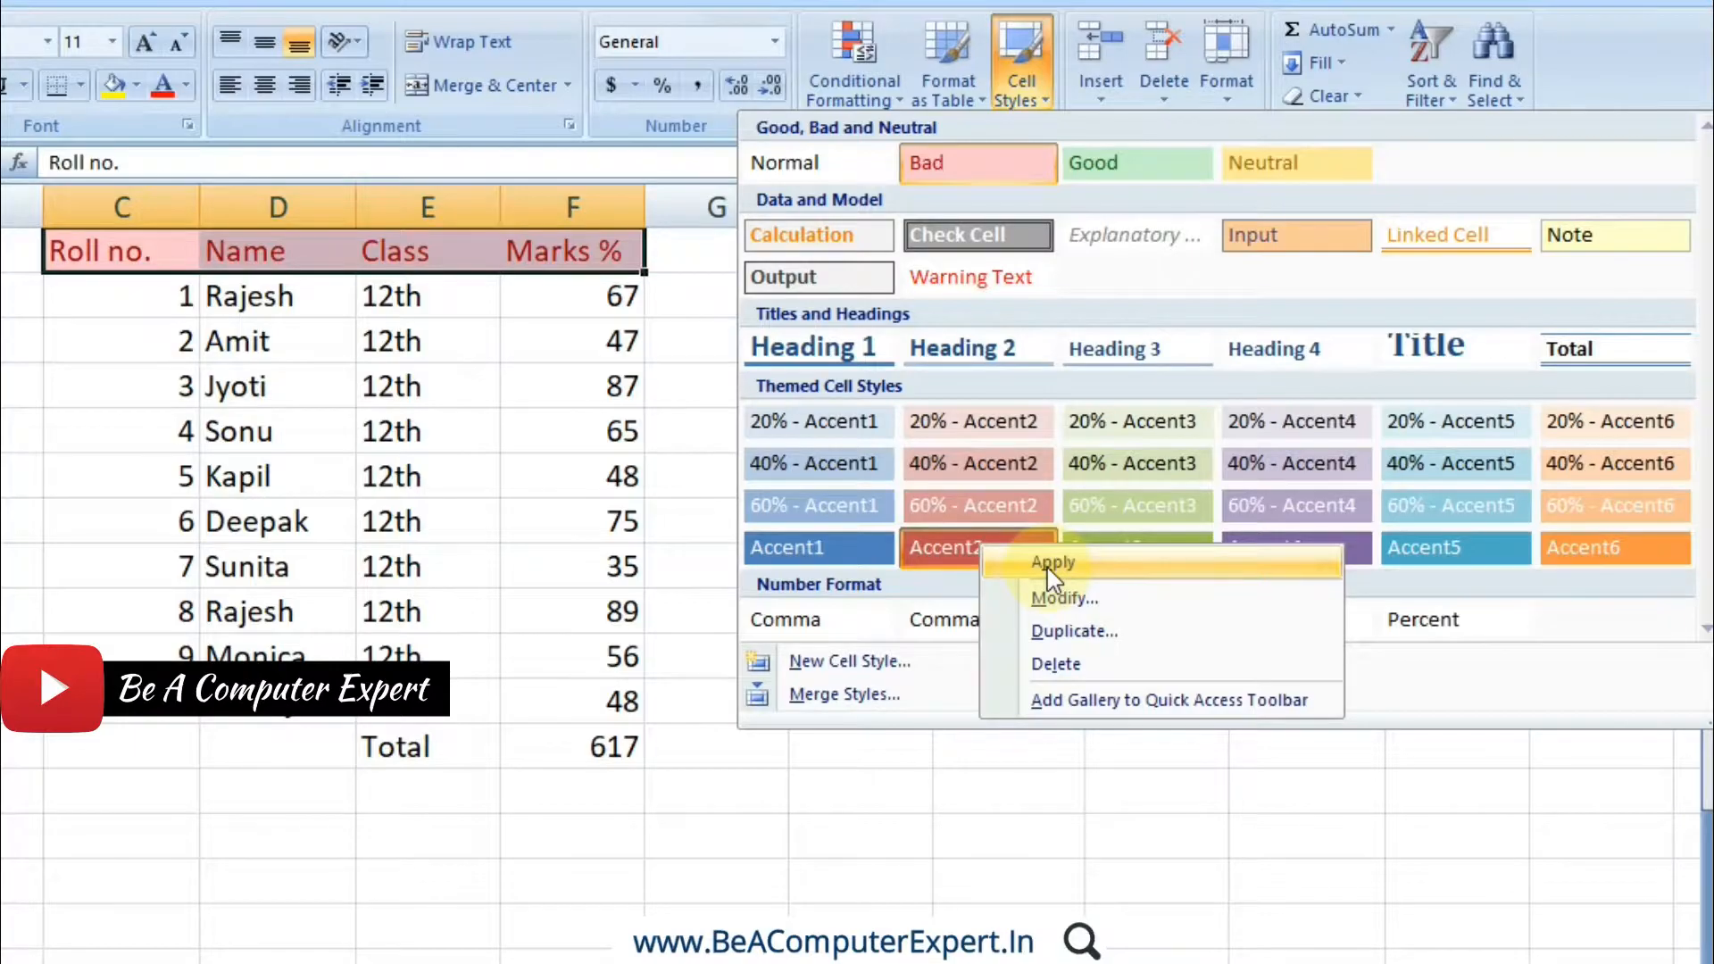
{"action": "left_click", "coordinate": [1053, 563]}
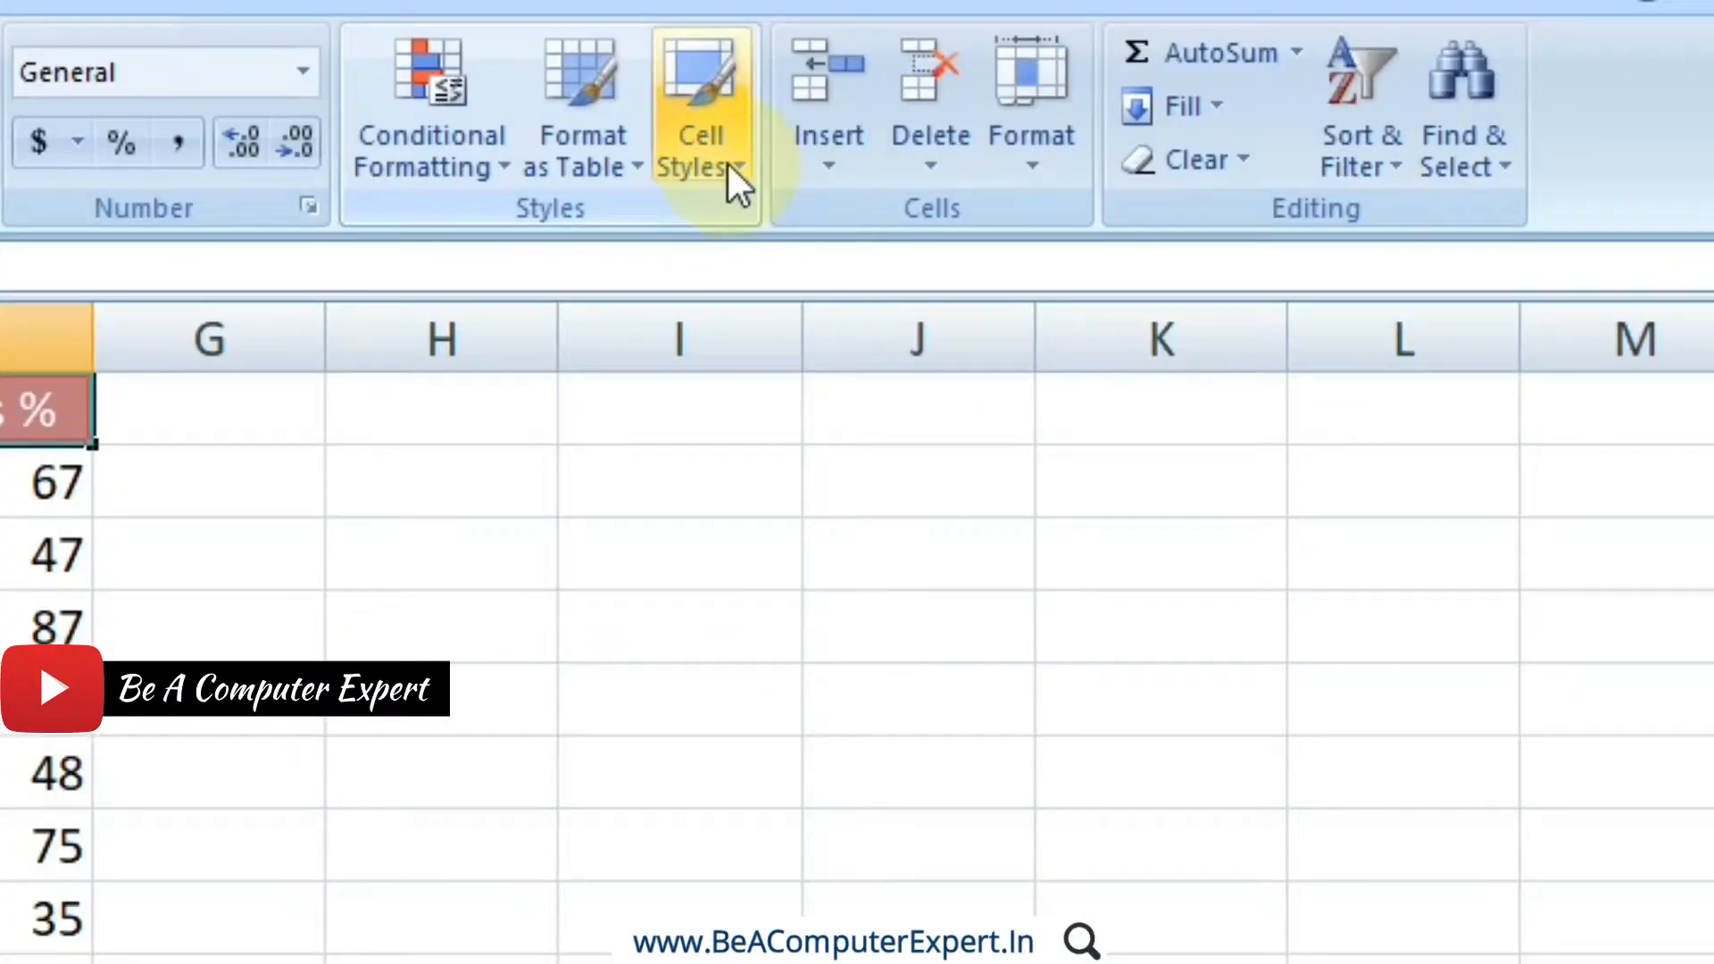
{"action": "left_click", "coordinate": [726, 163]}
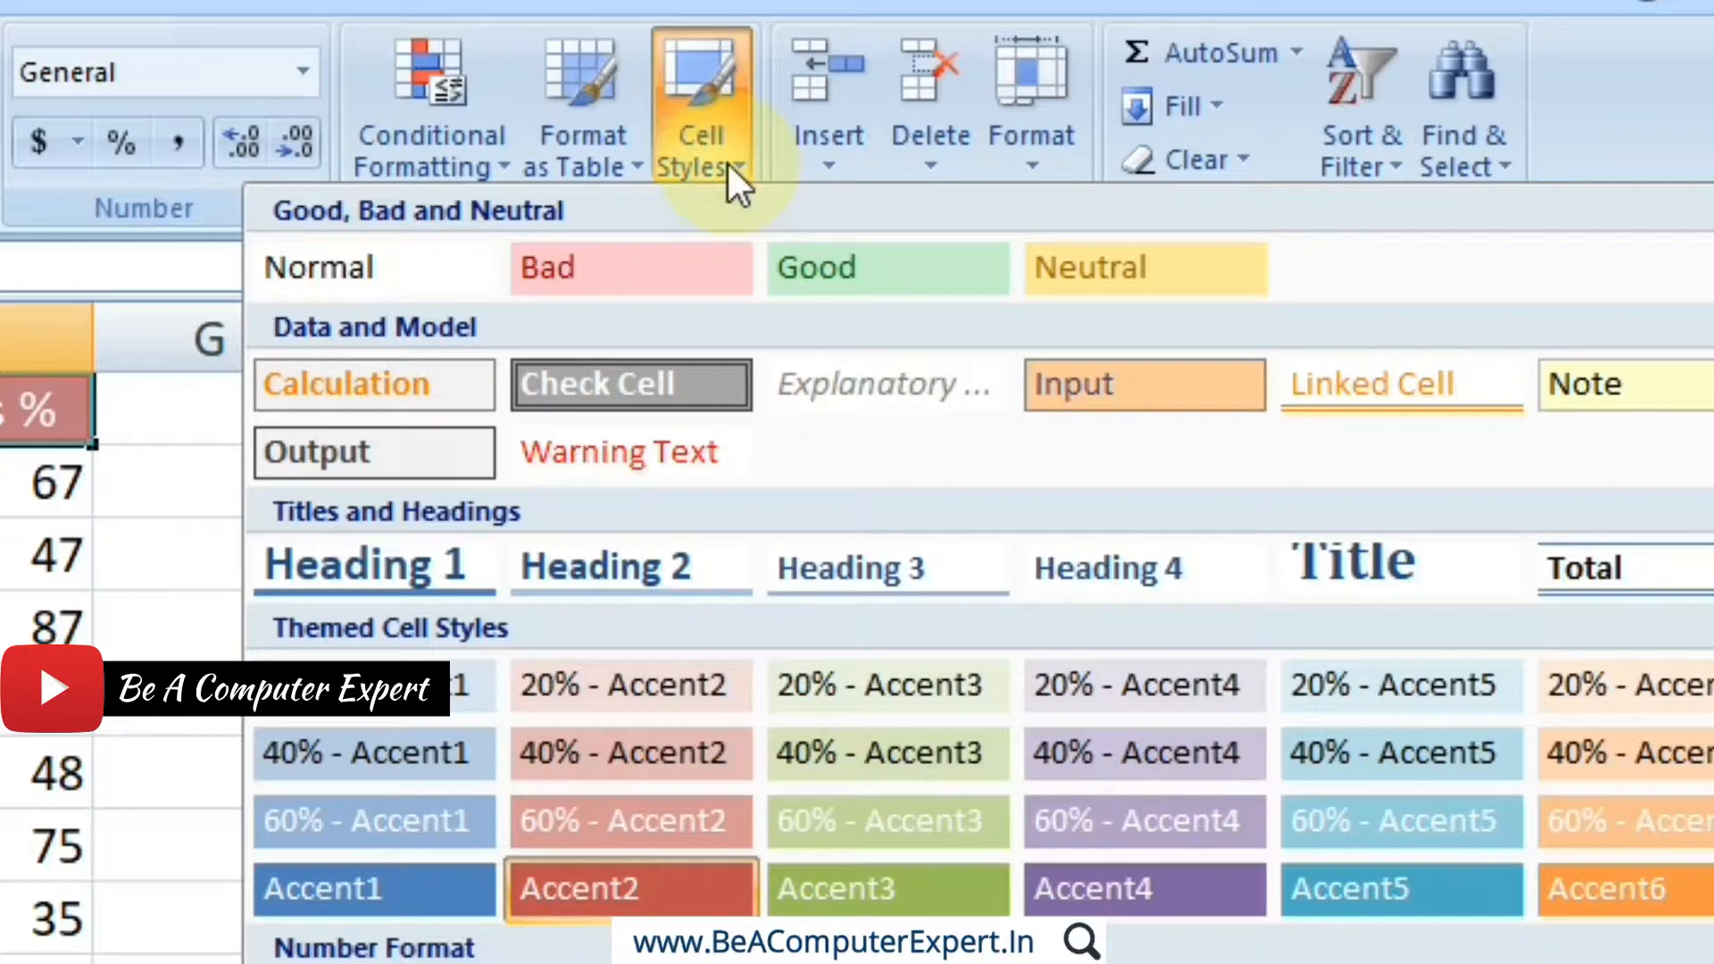
{"action": "right_click", "coordinate": [639, 288]}
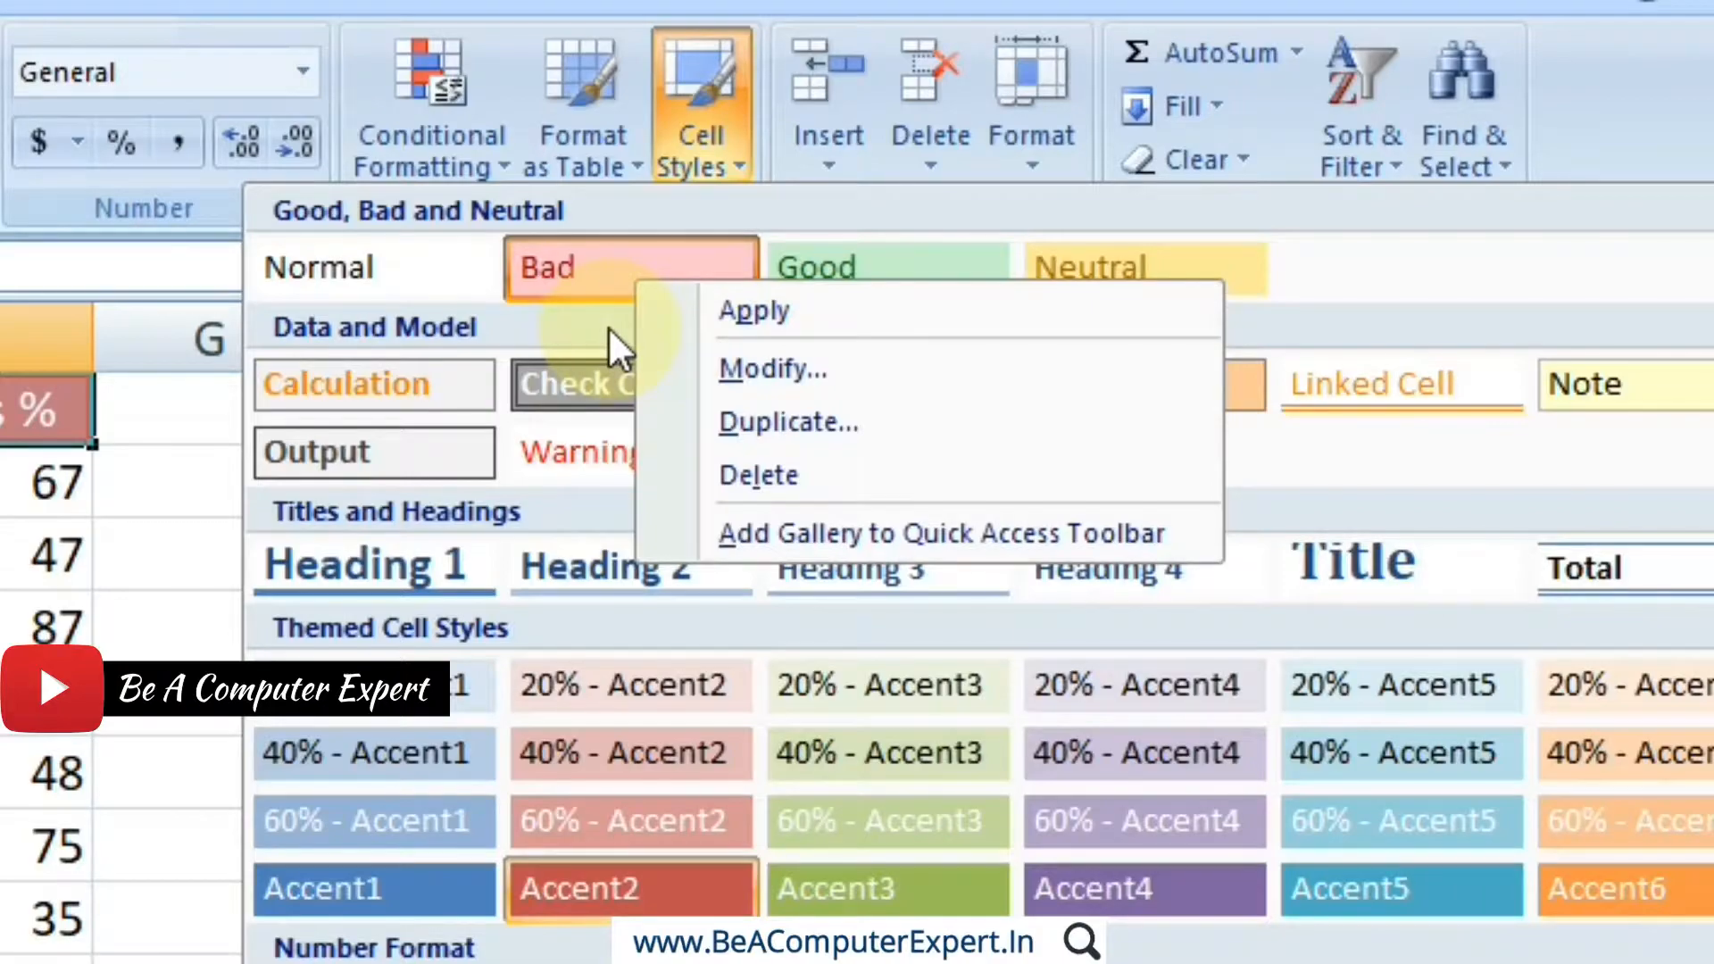
{"action": "key", "text": "Escape"}
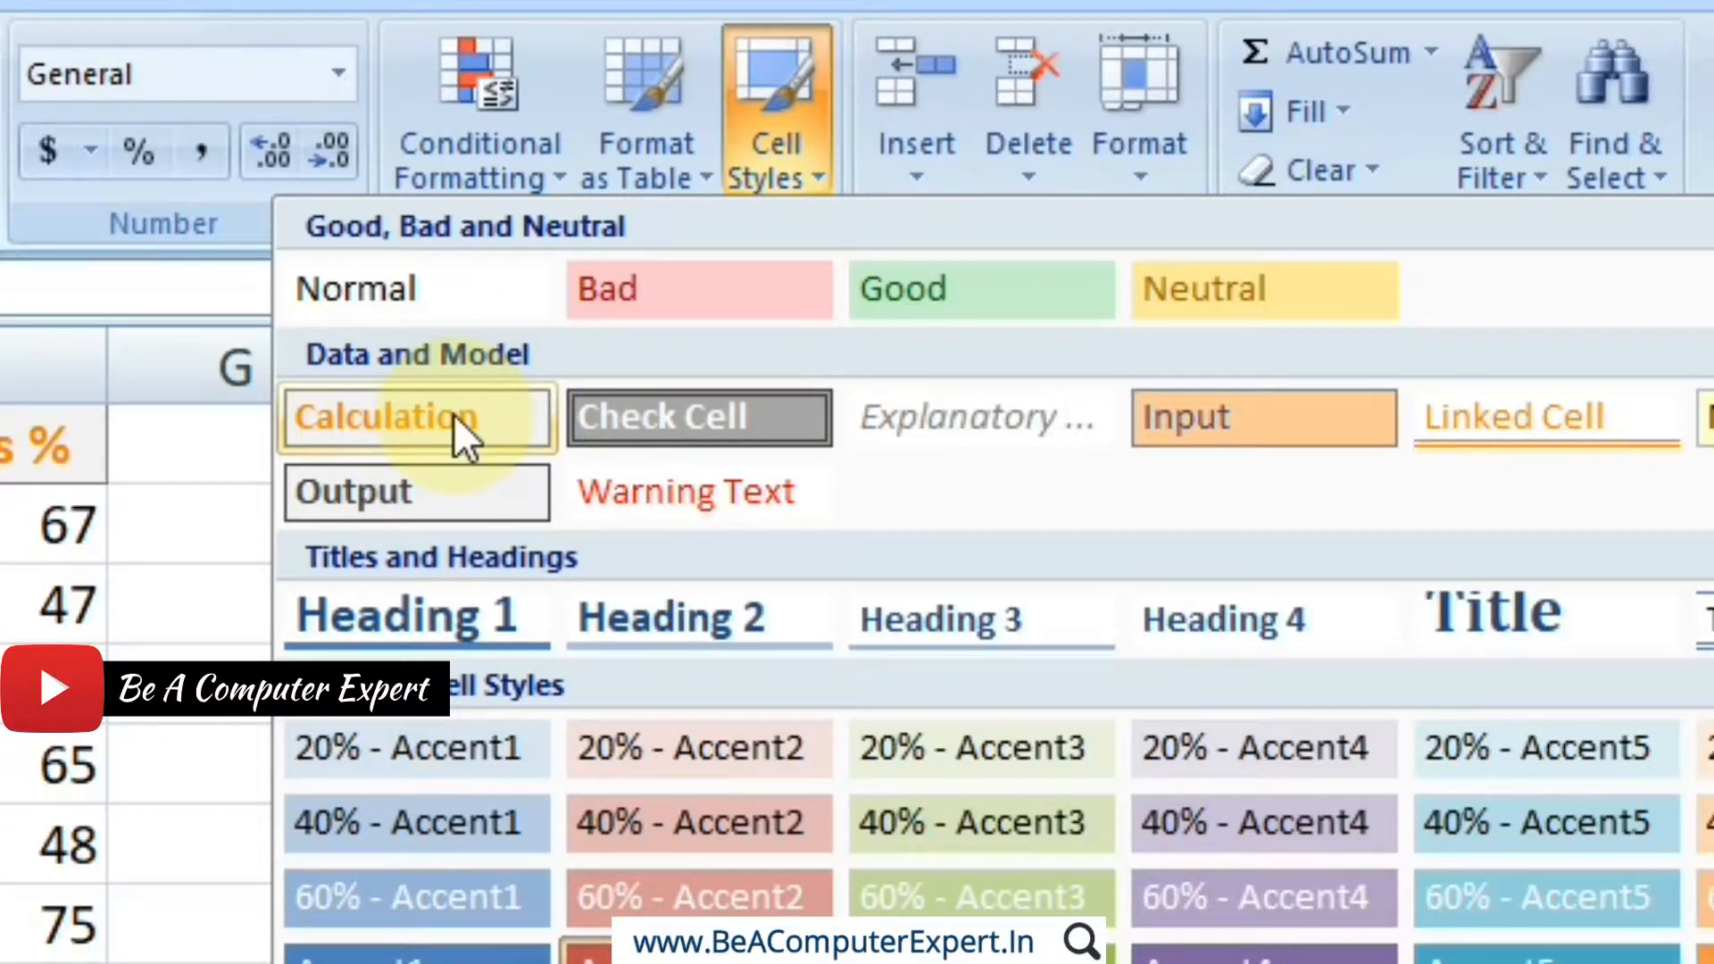
{"action": "key", "text": "Escape"}
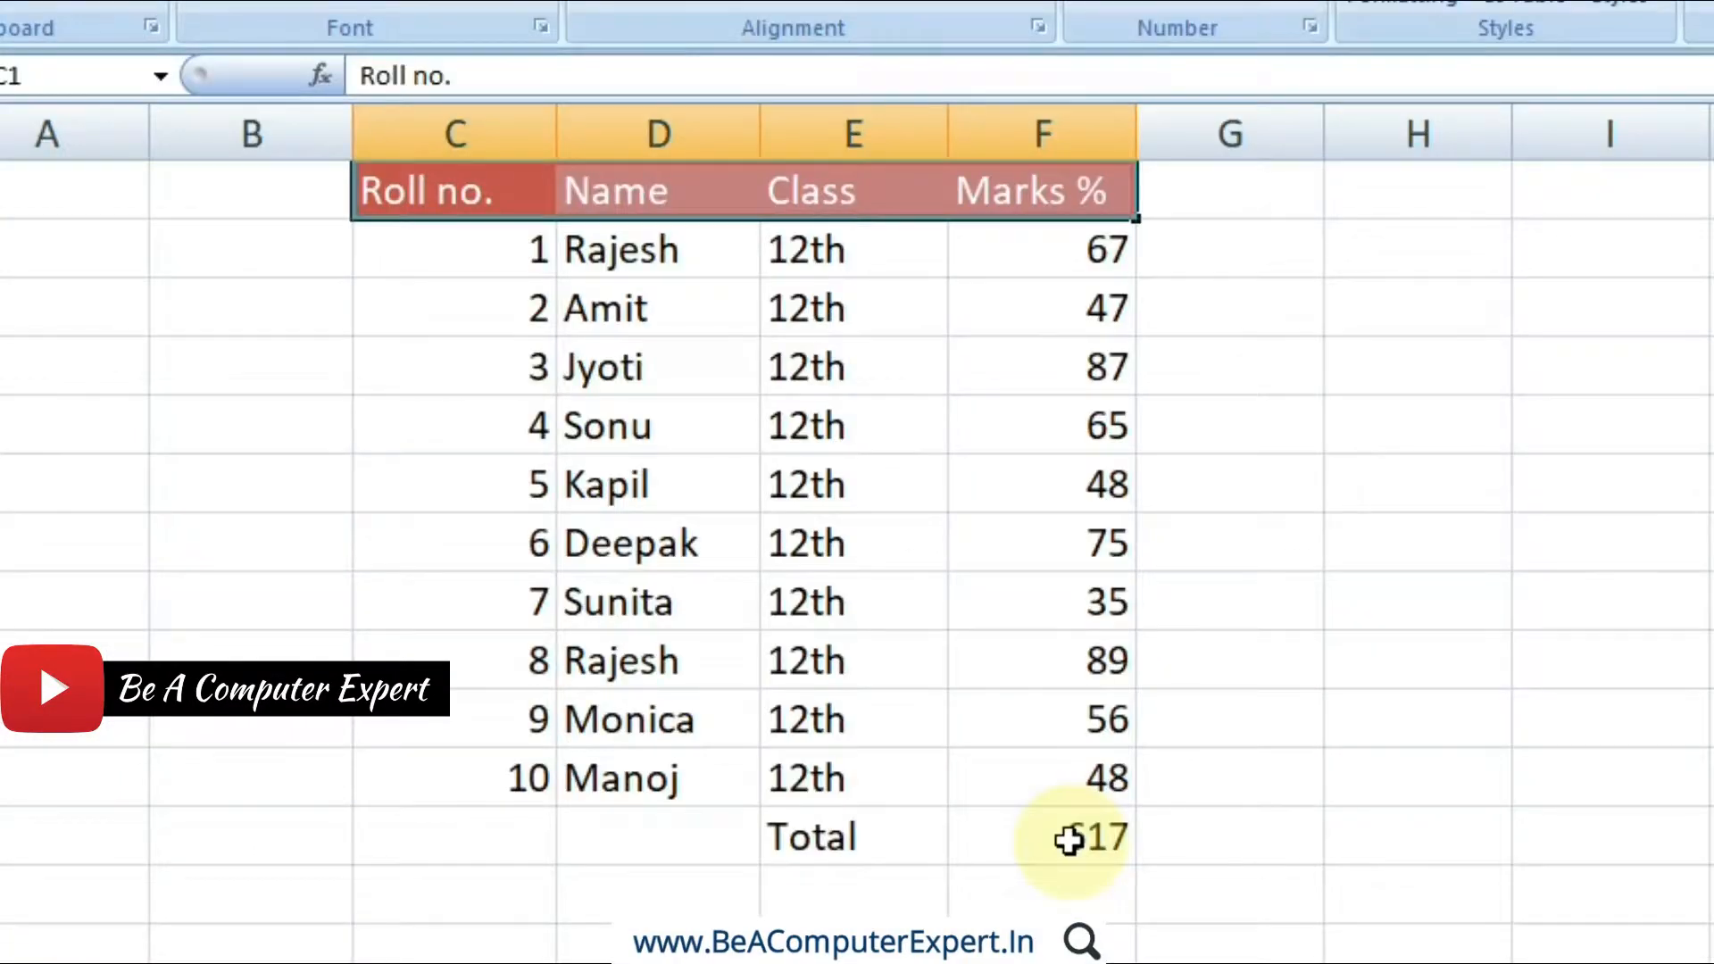
Step: Apply the Calculation cell style to the total marks cell F12
{"action": "left_click", "coordinate": [1068, 840]}
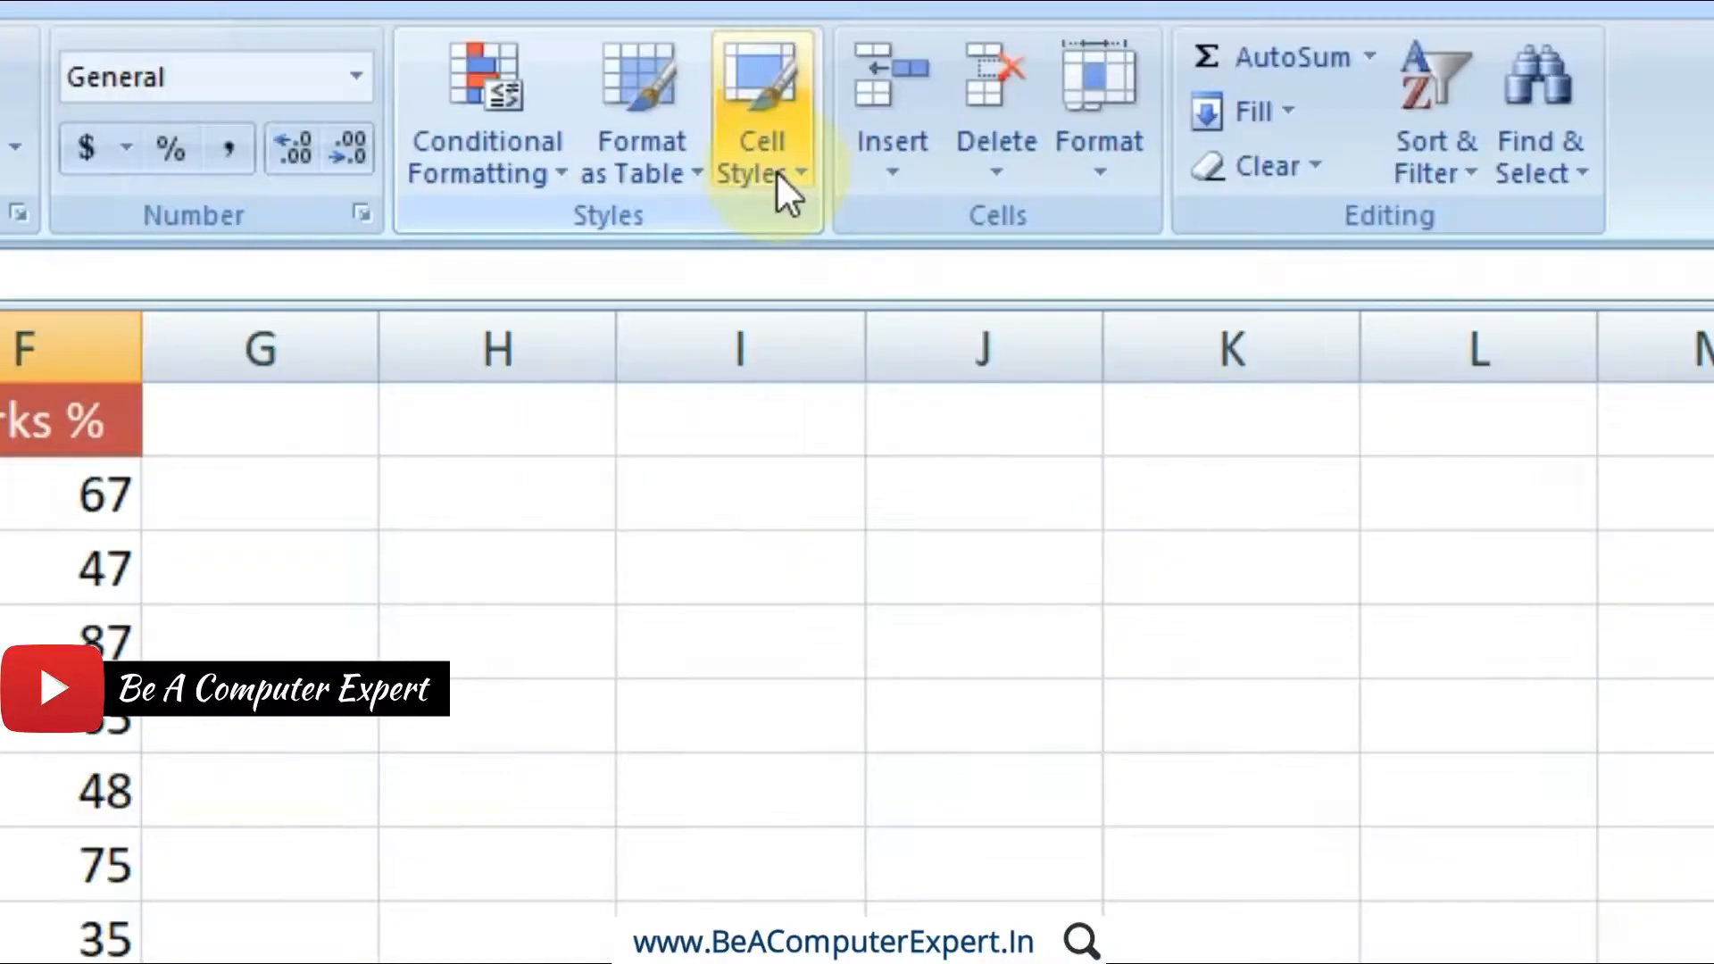
{"action": "left_click", "coordinate": [775, 170]}
{"action": "left_click", "coordinate": [473, 415]}
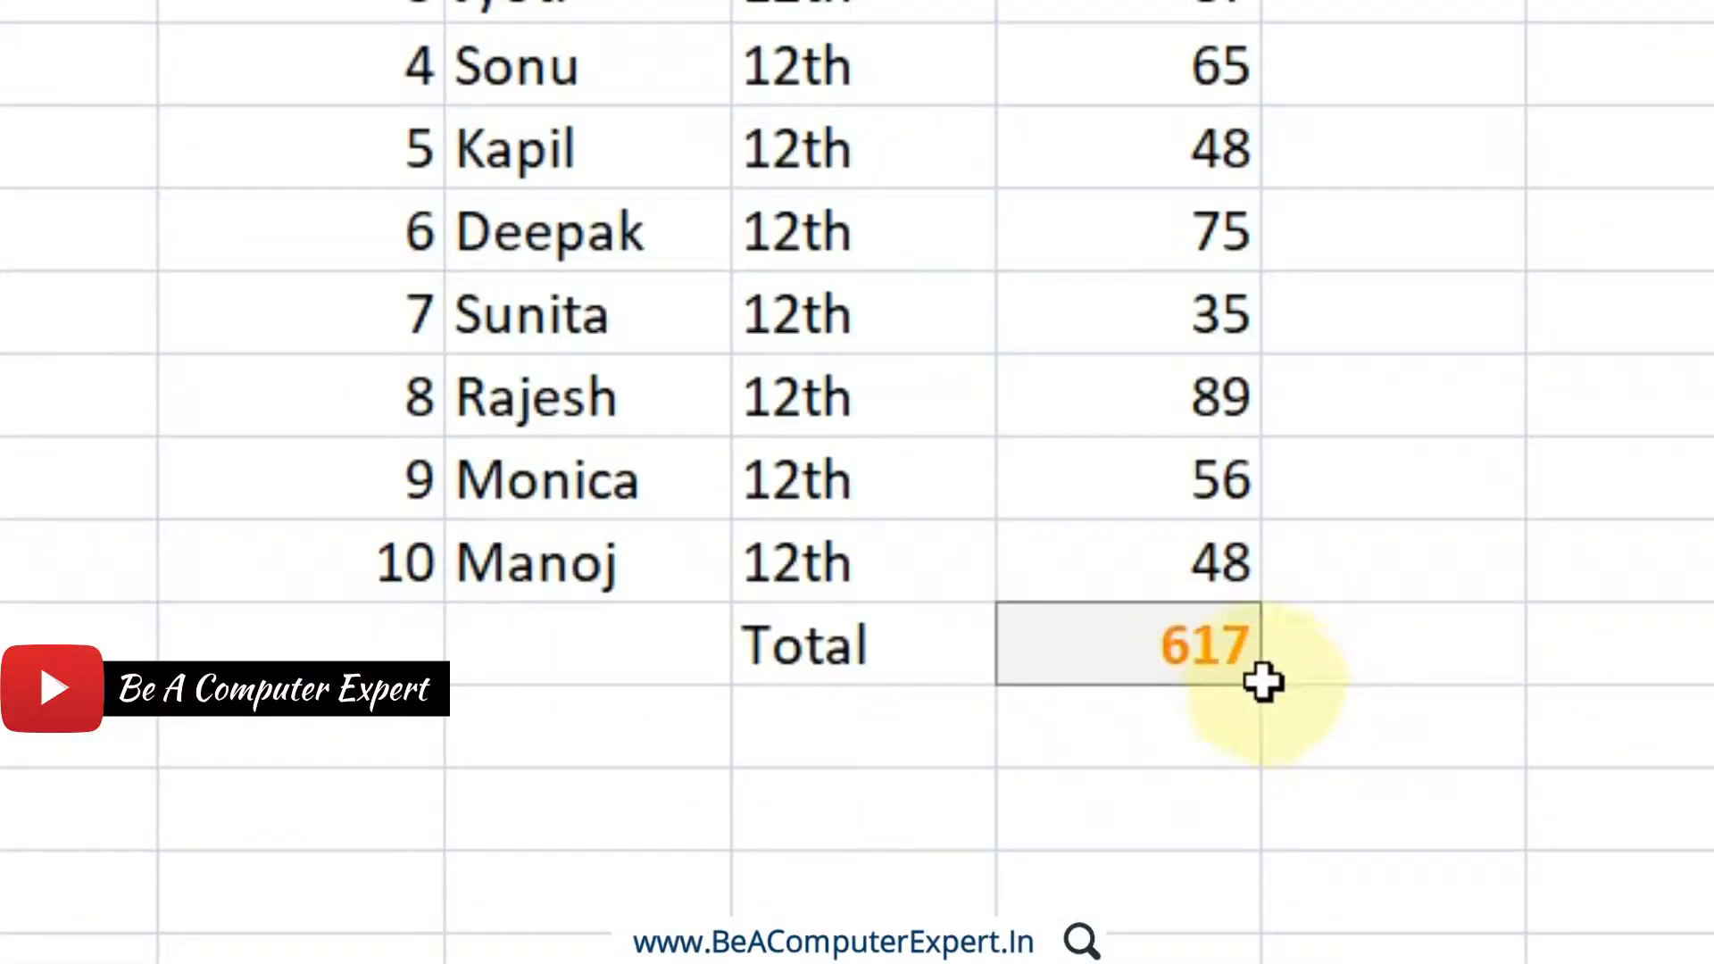
{"action": "left_click", "coordinate": [1558, 373]}
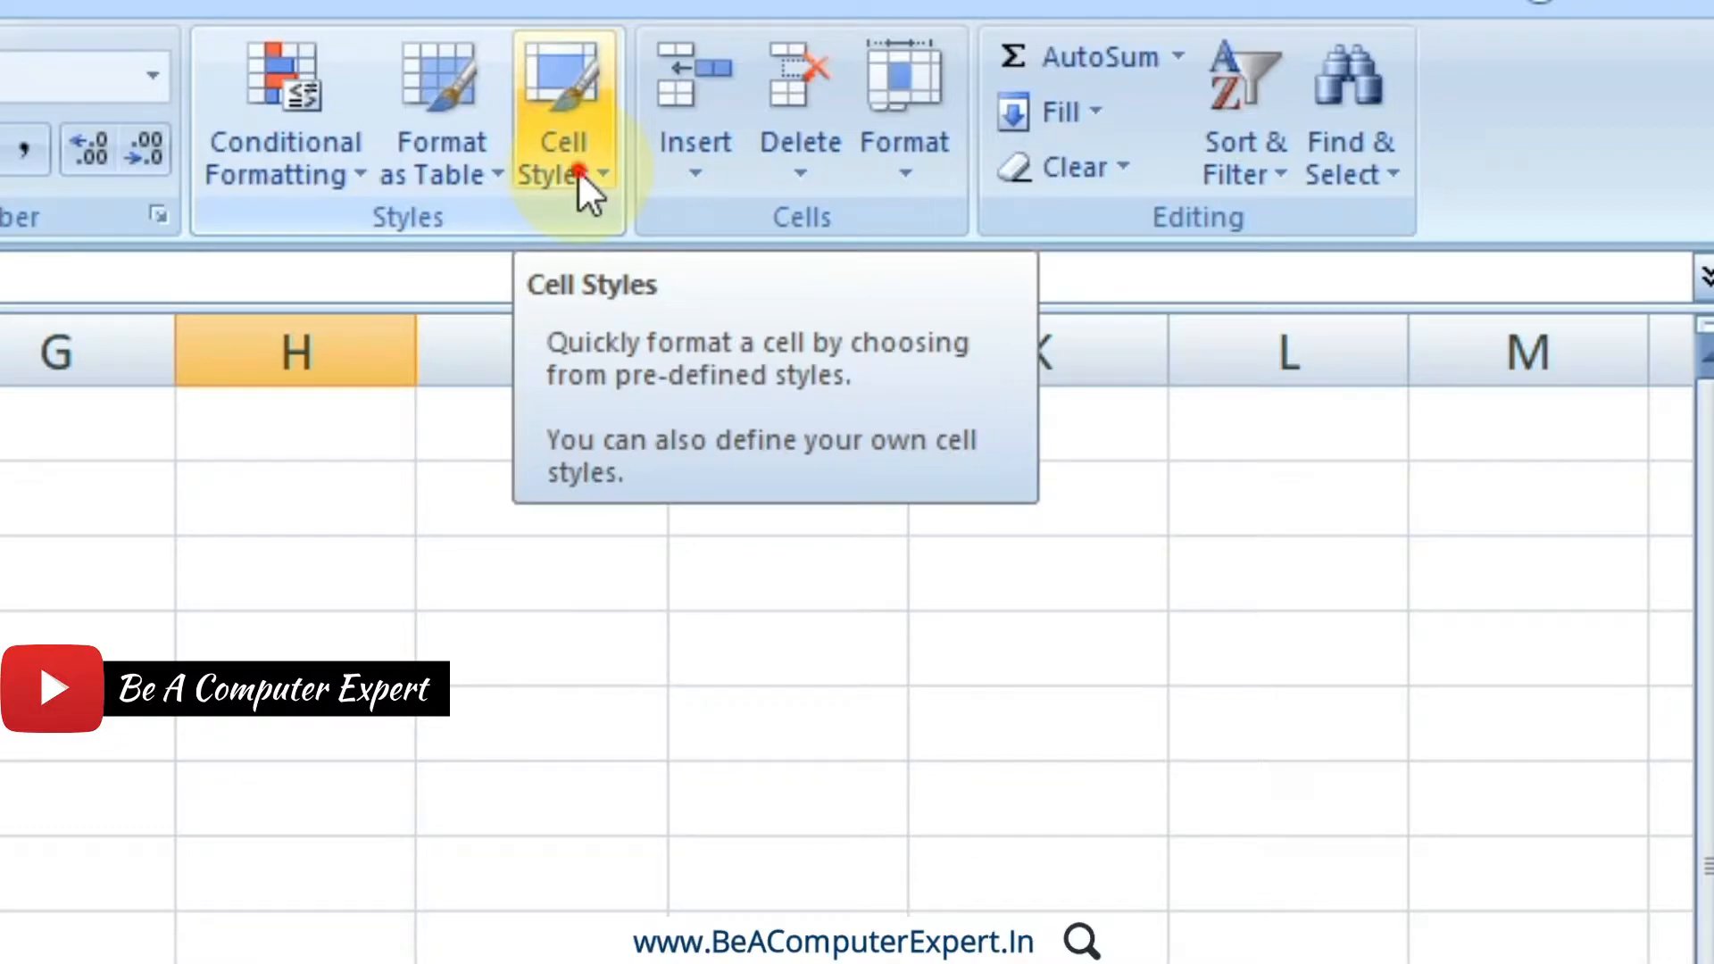
{"action": "left_click", "coordinate": [585, 188]}
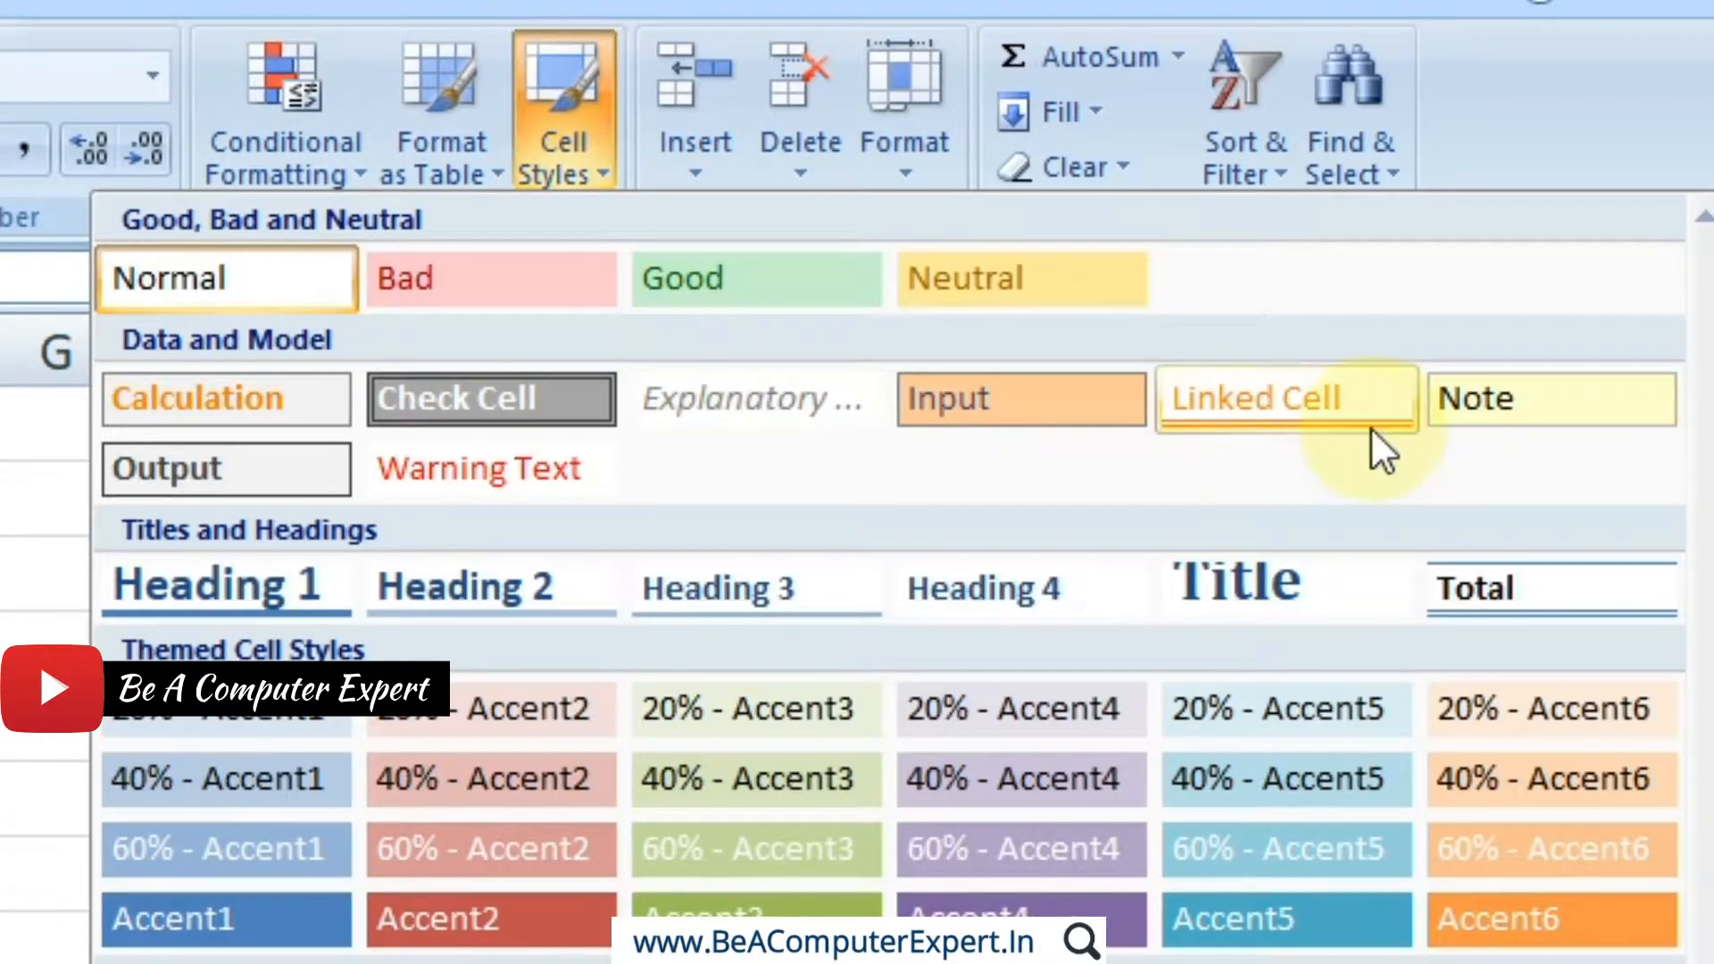
{"action": "left_click", "coordinate": [41, 789]}
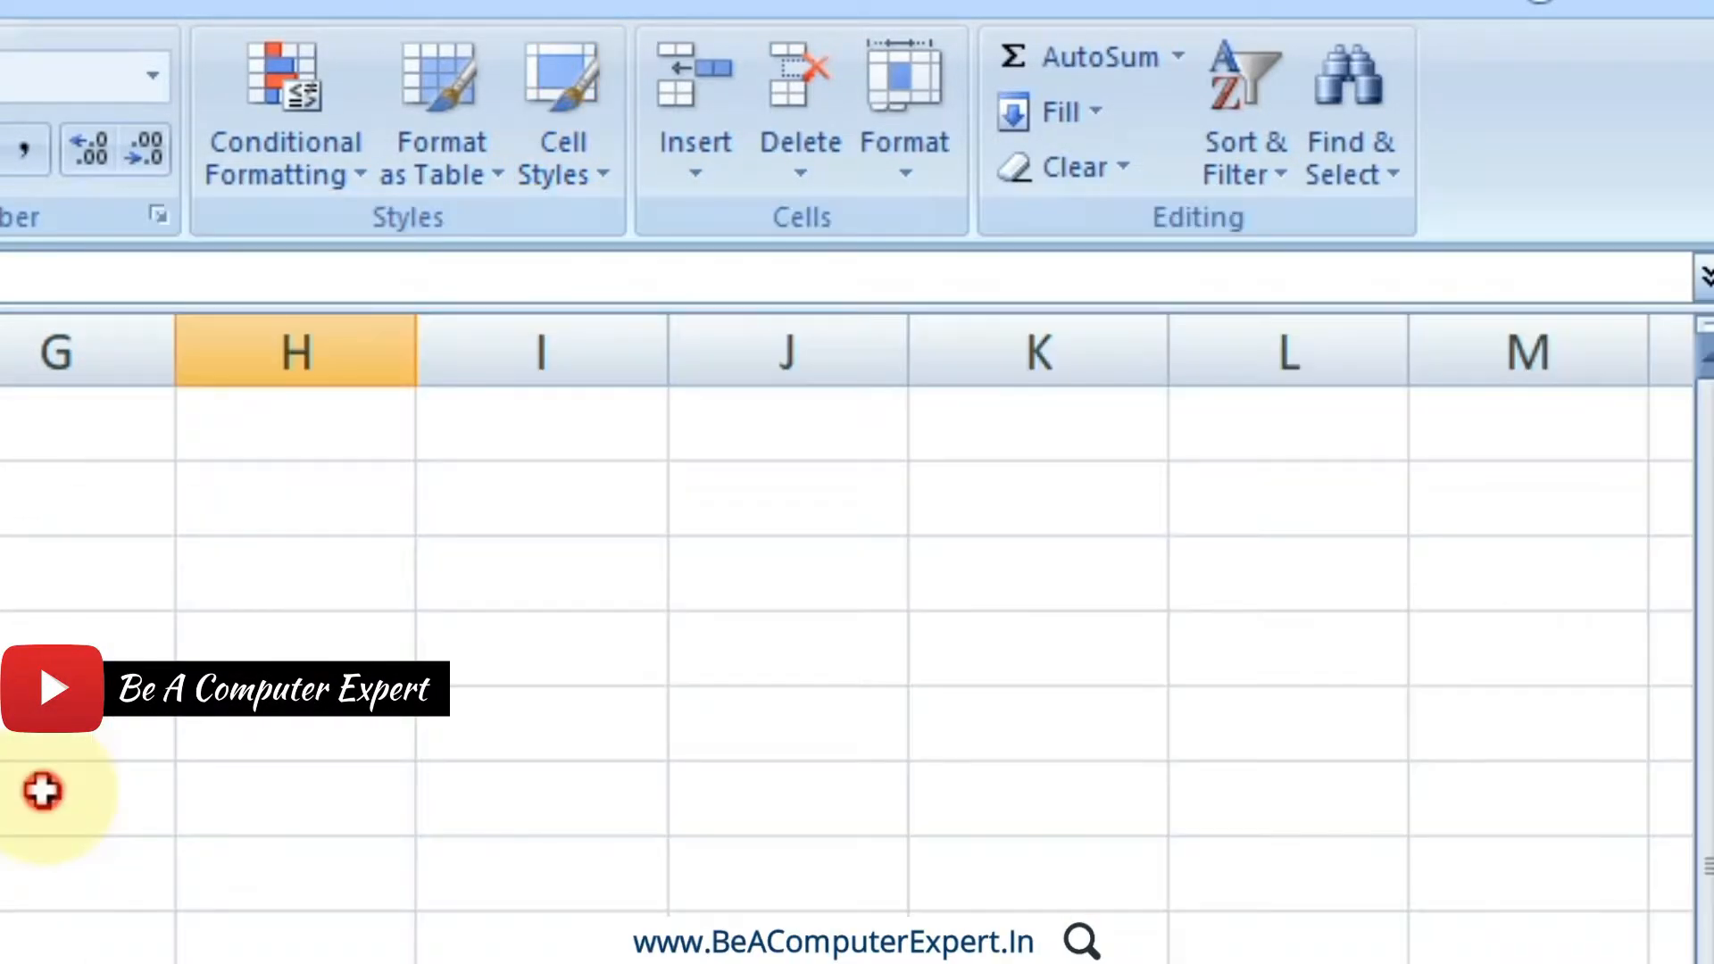
Step: Enter the text "Detailed Marks of students" in cell G3, beside the marks table
{"action": "left_click_drag", "start_coordinate": [130, 609], "coordinate": [306, 741]}
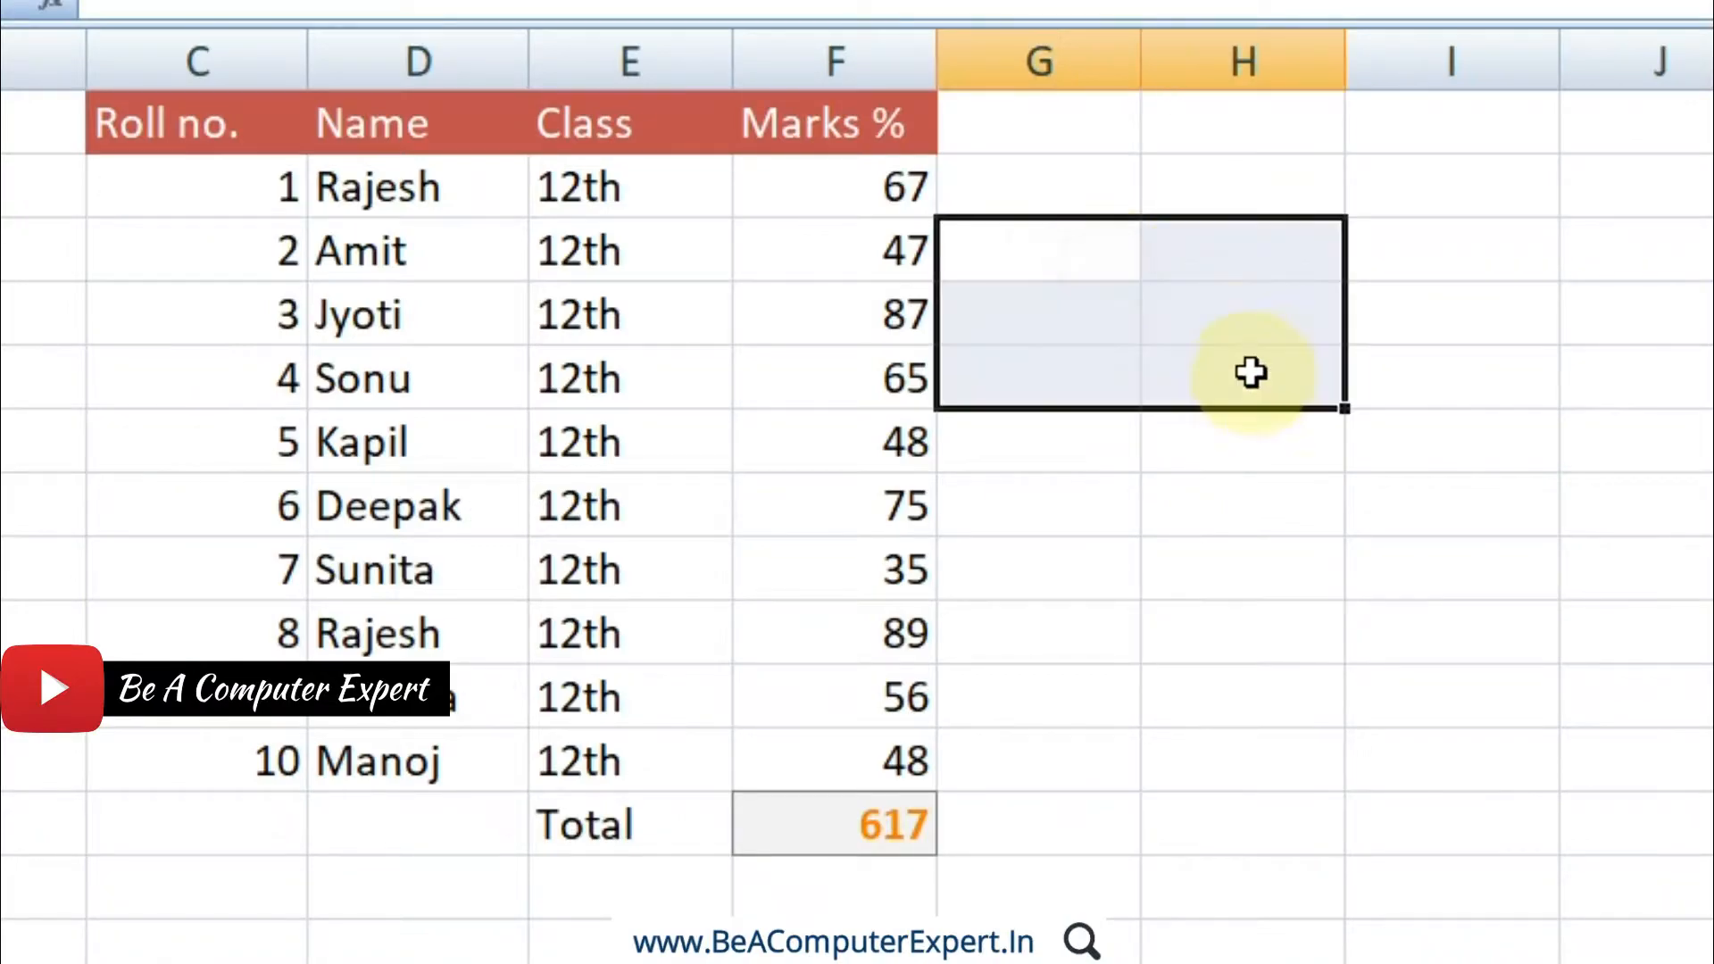
{"action": "left_click_drag", "start_coordinate": [1251, 373], "coordinate": [1073, 241]}
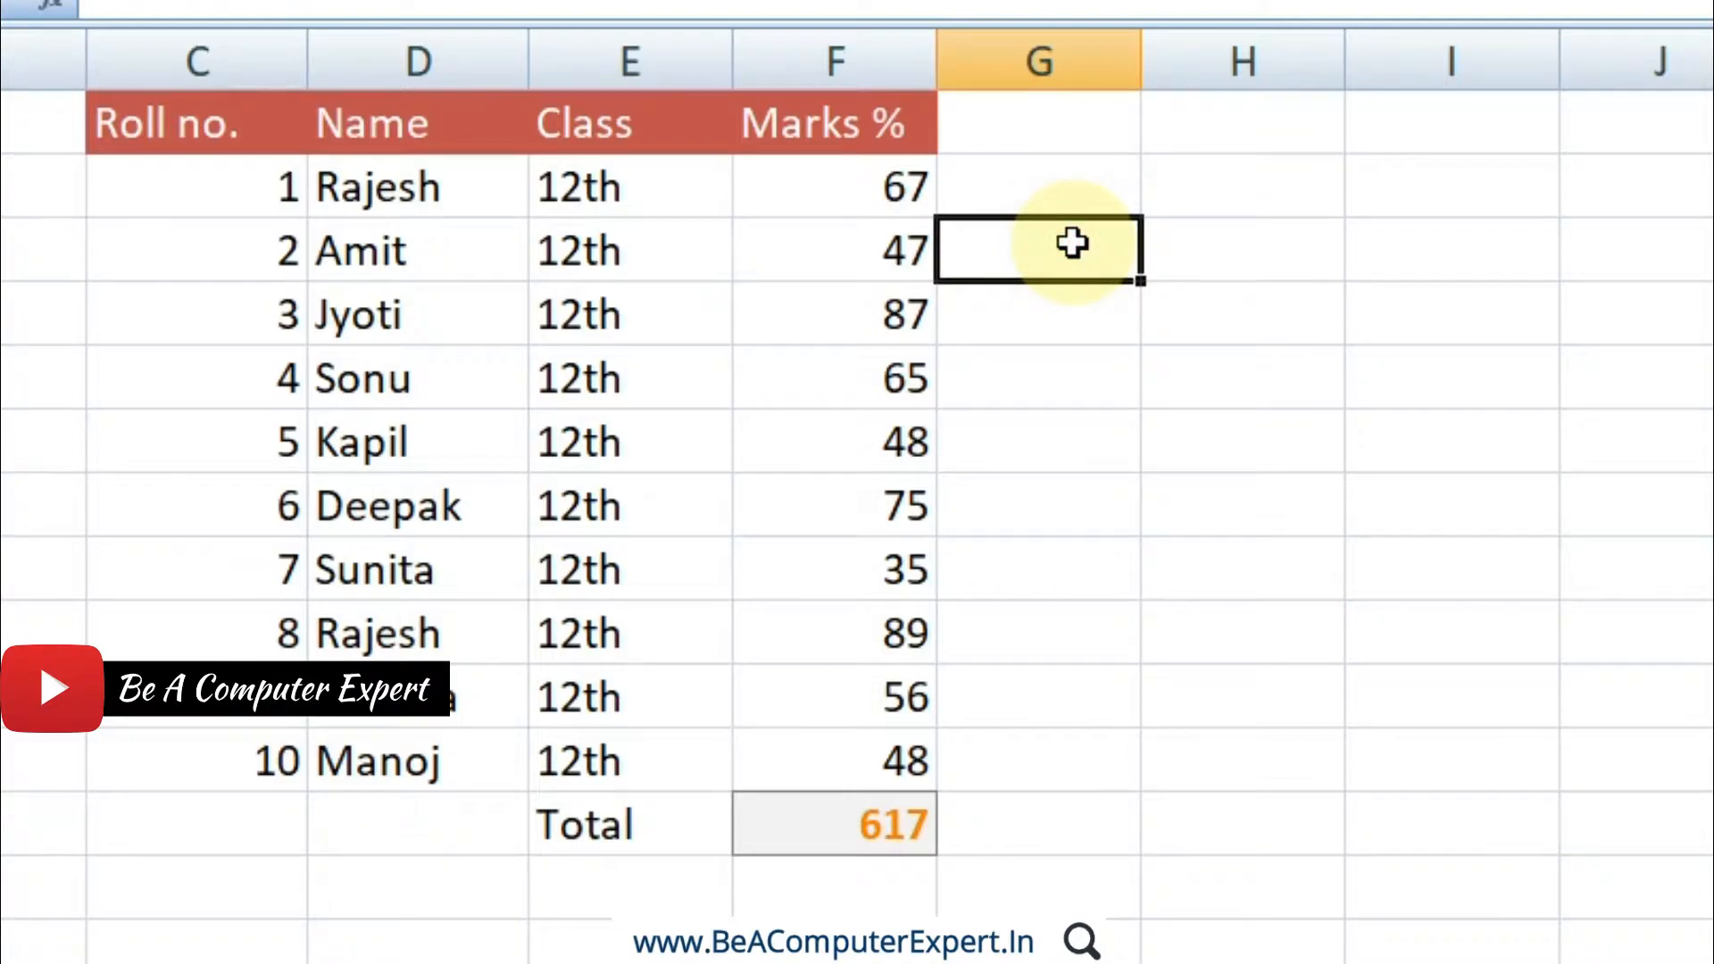
{"action": "type", "text": "Detail"}
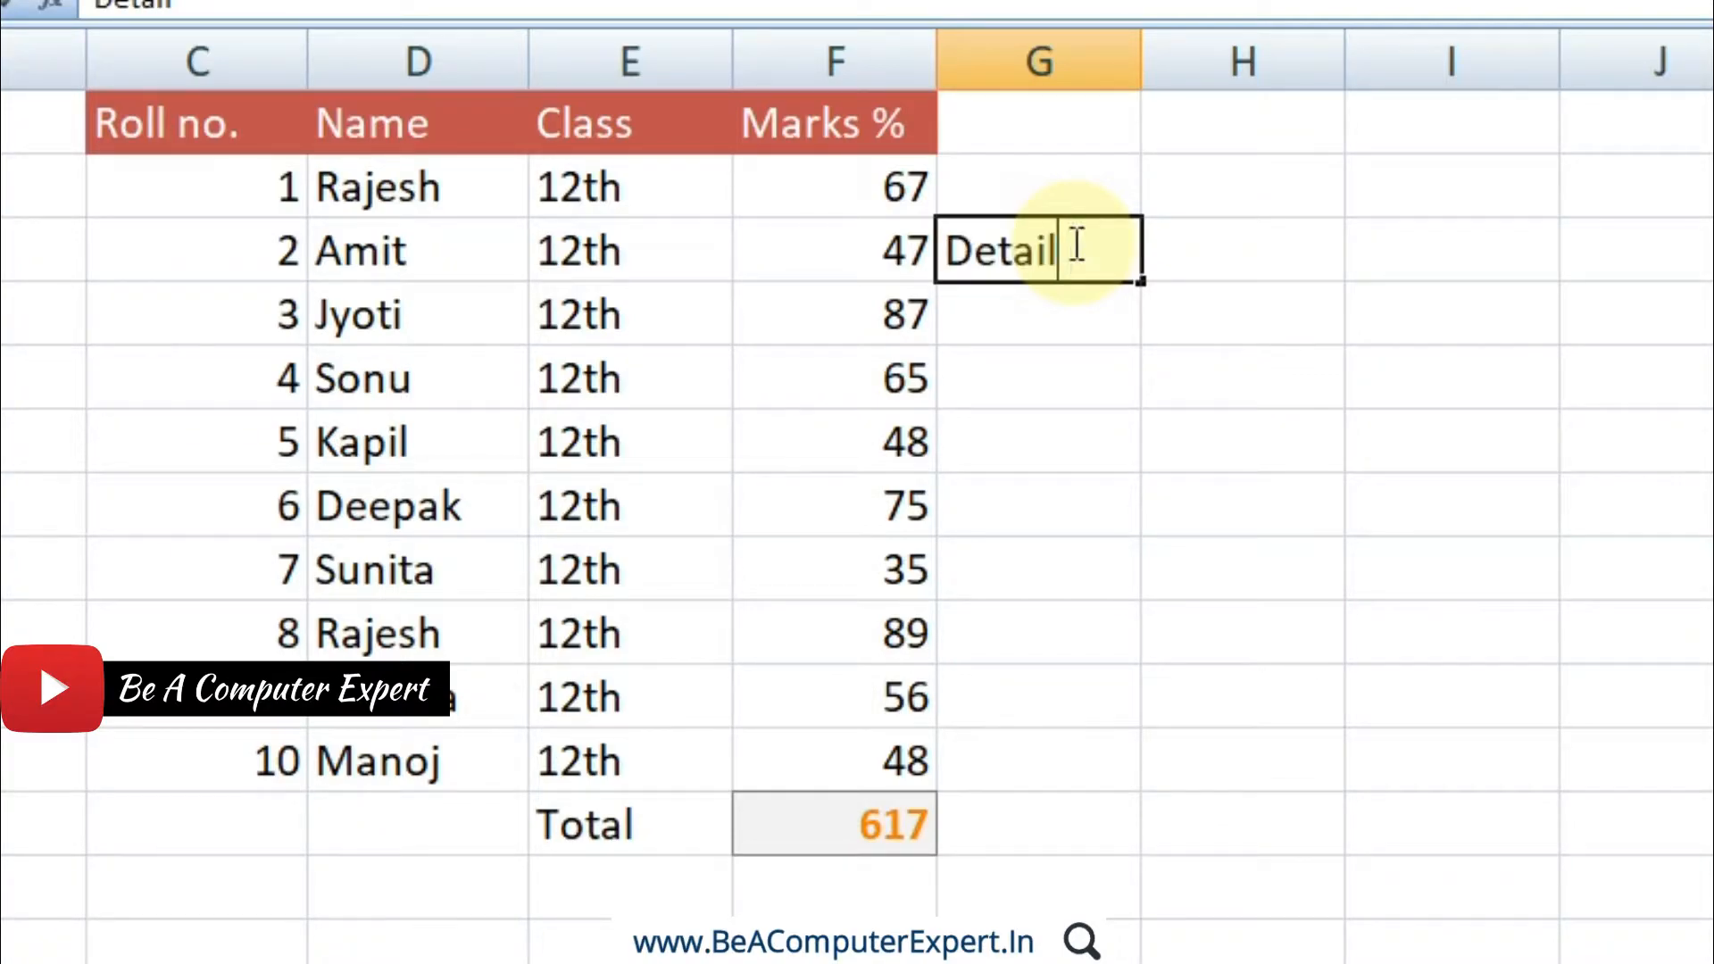
{"action": "type", "text": "ed Marks"}
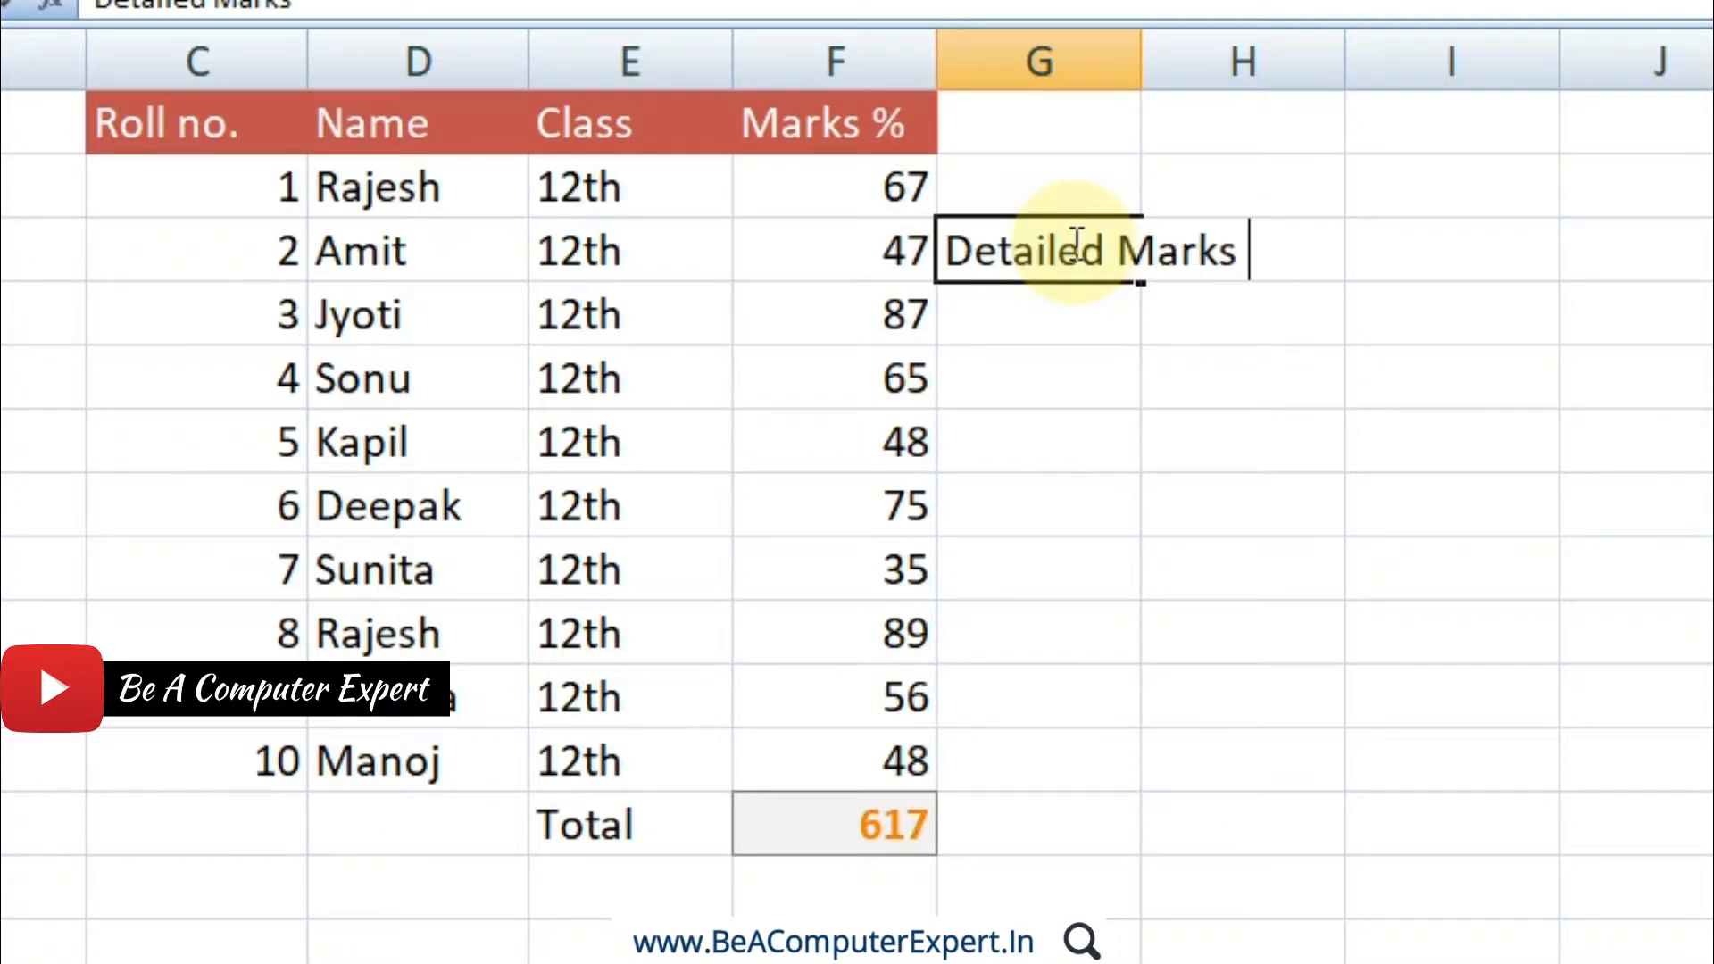
{"action": "type", "text": " of"}
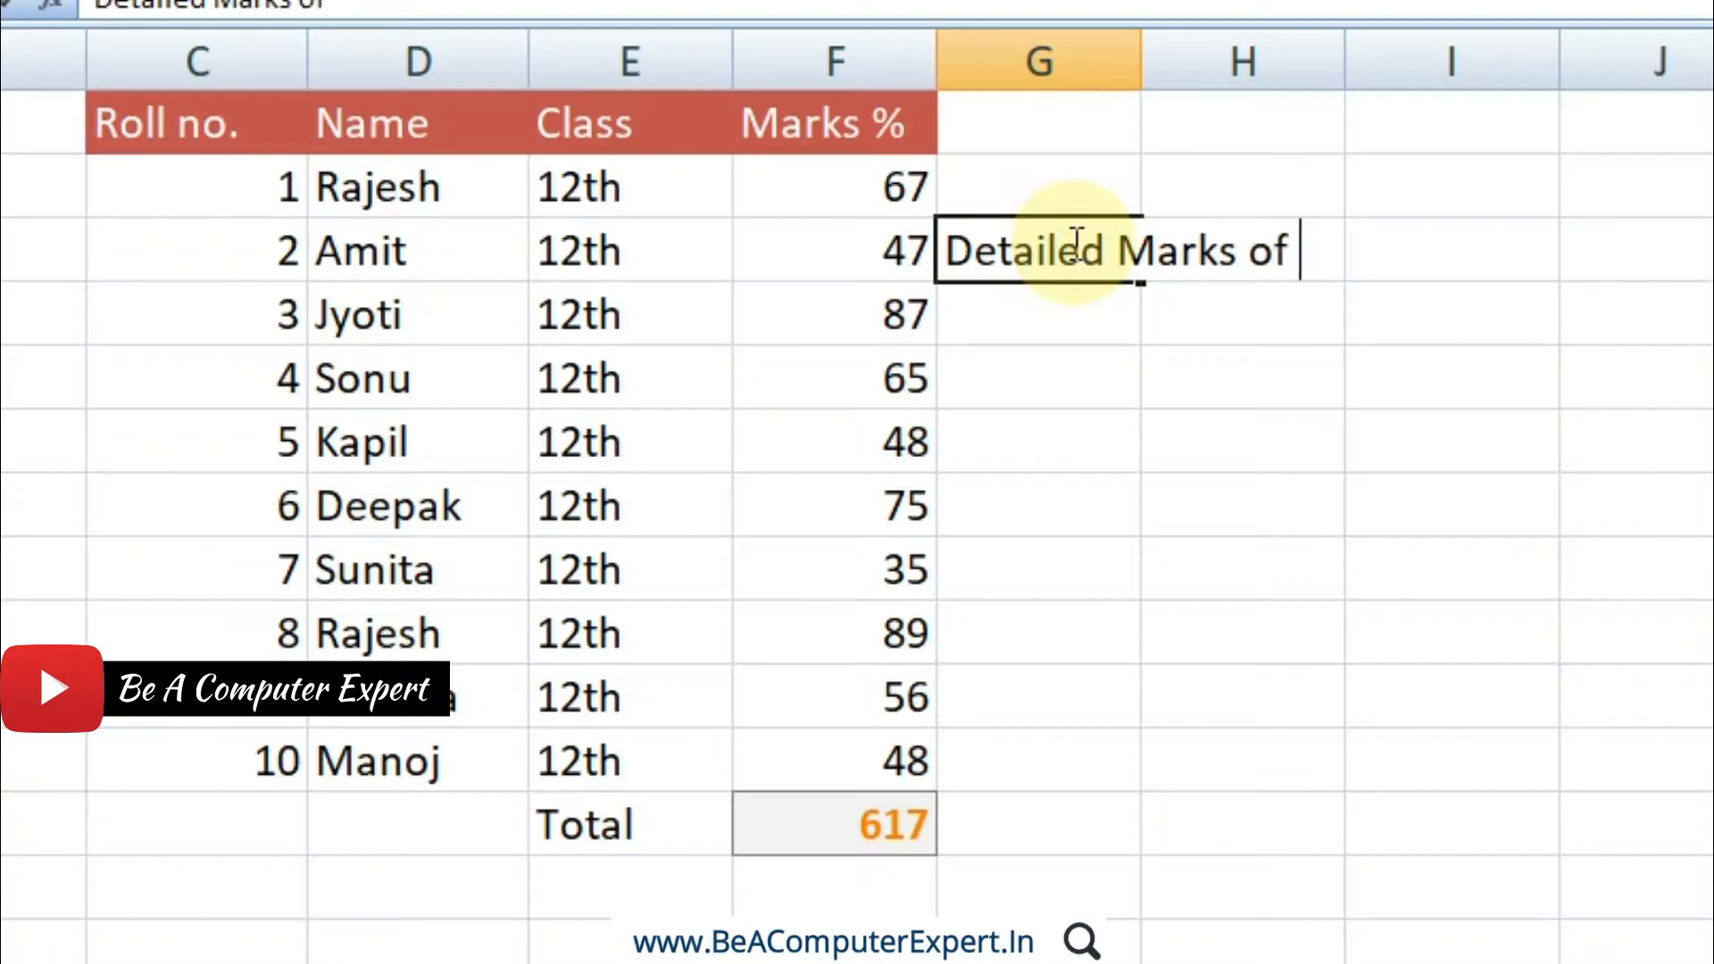
{"action": "type", "text": " students"}
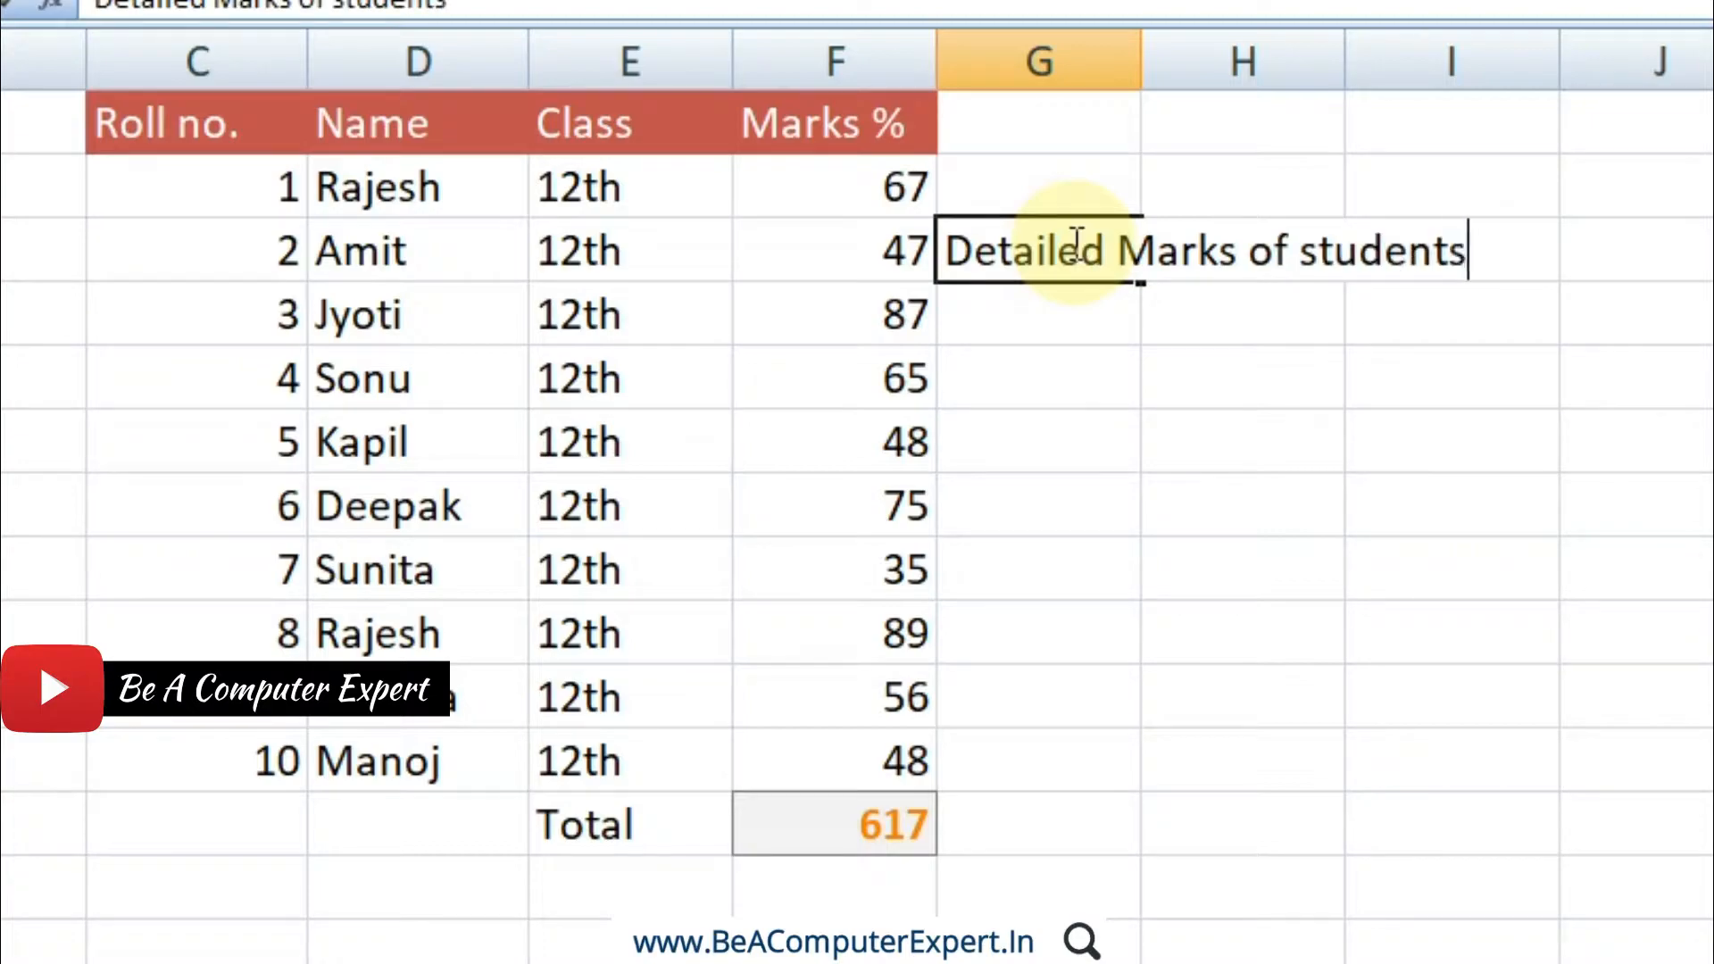
{"action": "key", "text": "Return"}
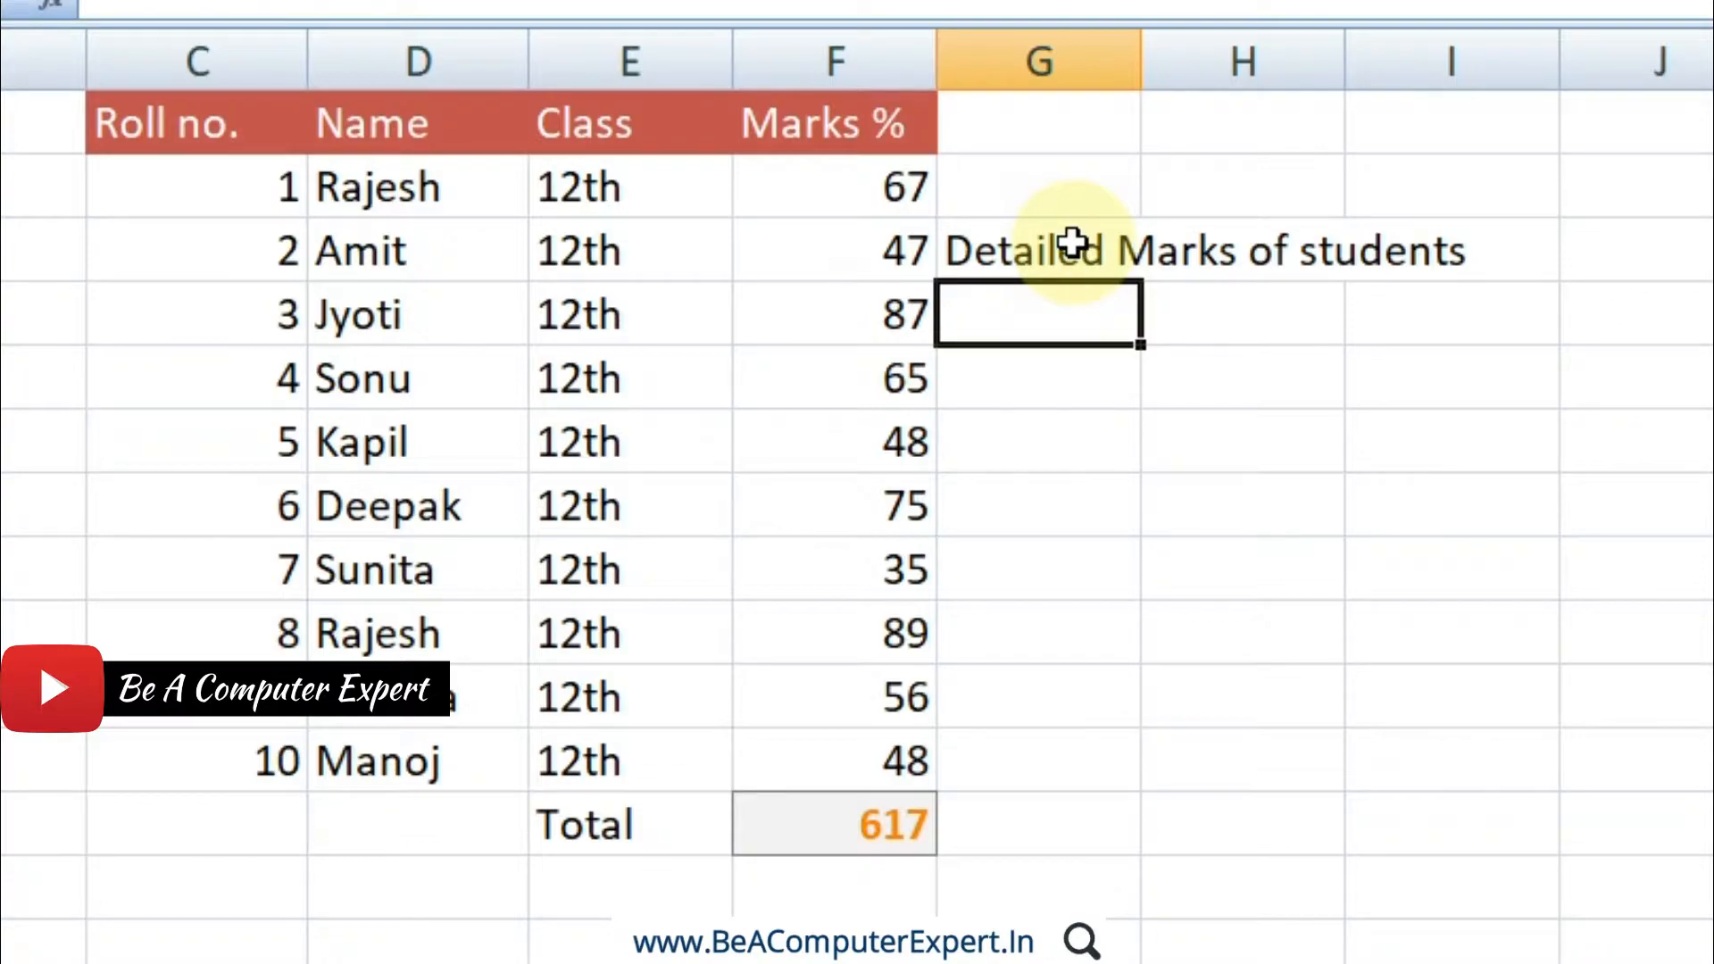
Step: Apply the Note cell style to cell G3 and widen column G so its text fits inside the cell
{"action": "left_click", "coordinate": [1071, 243]}
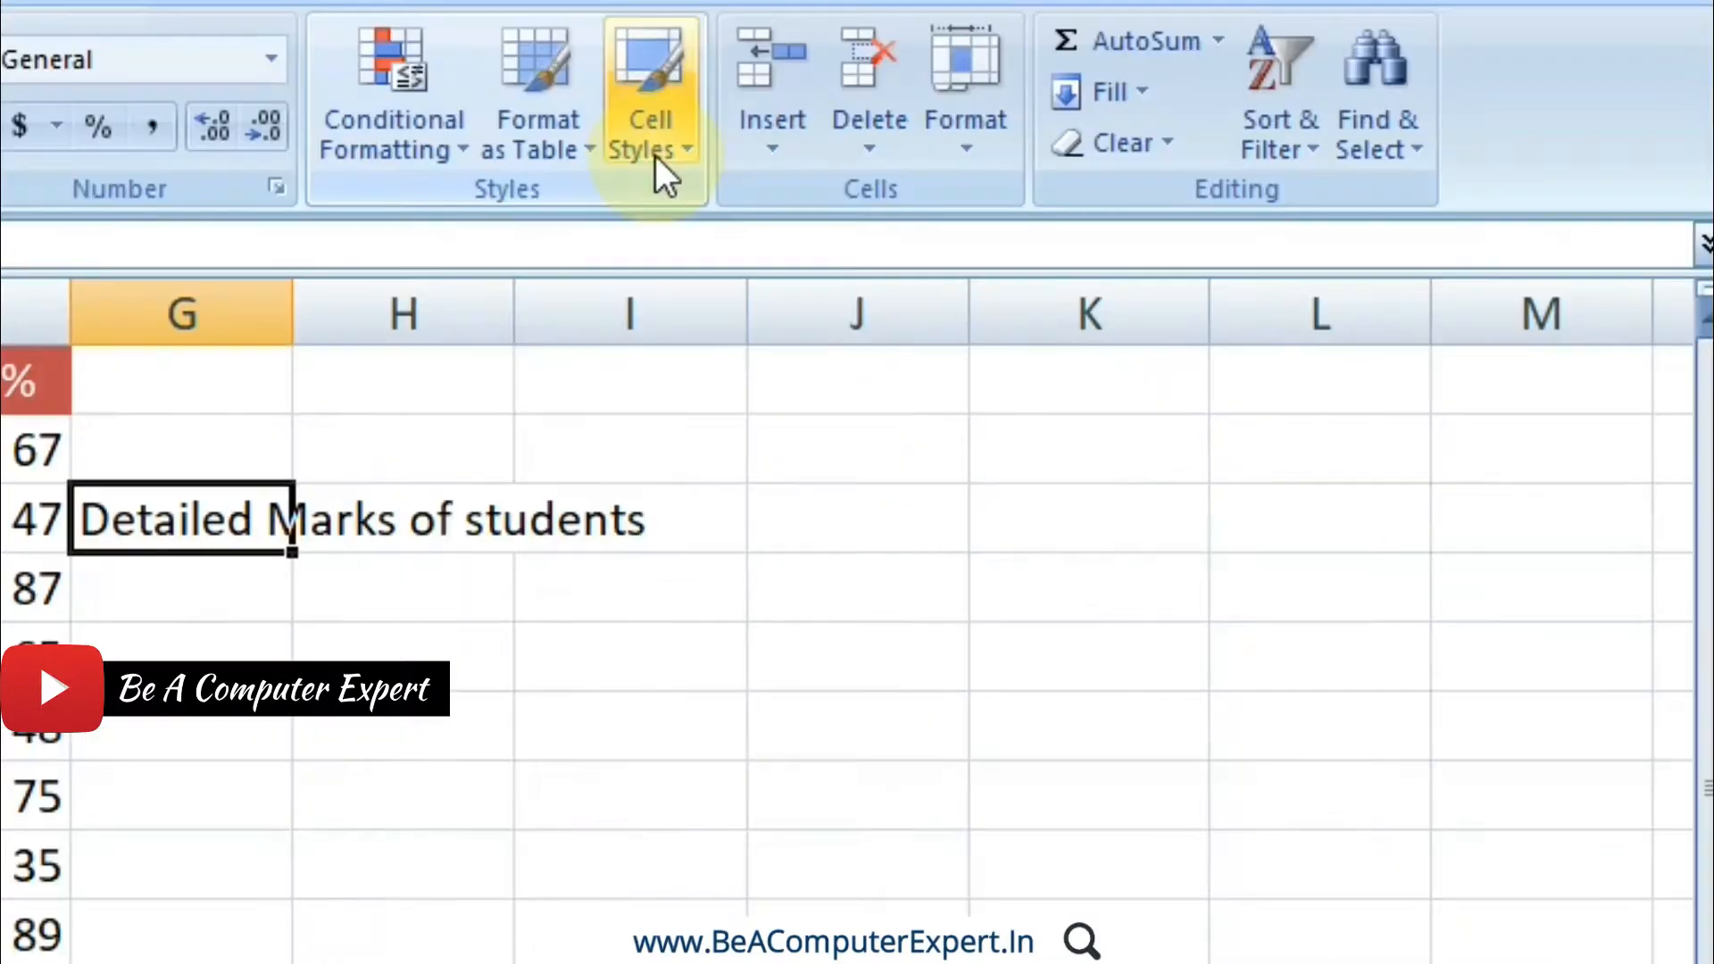
{"action": "left_click", "coordinate": [655, 156]}
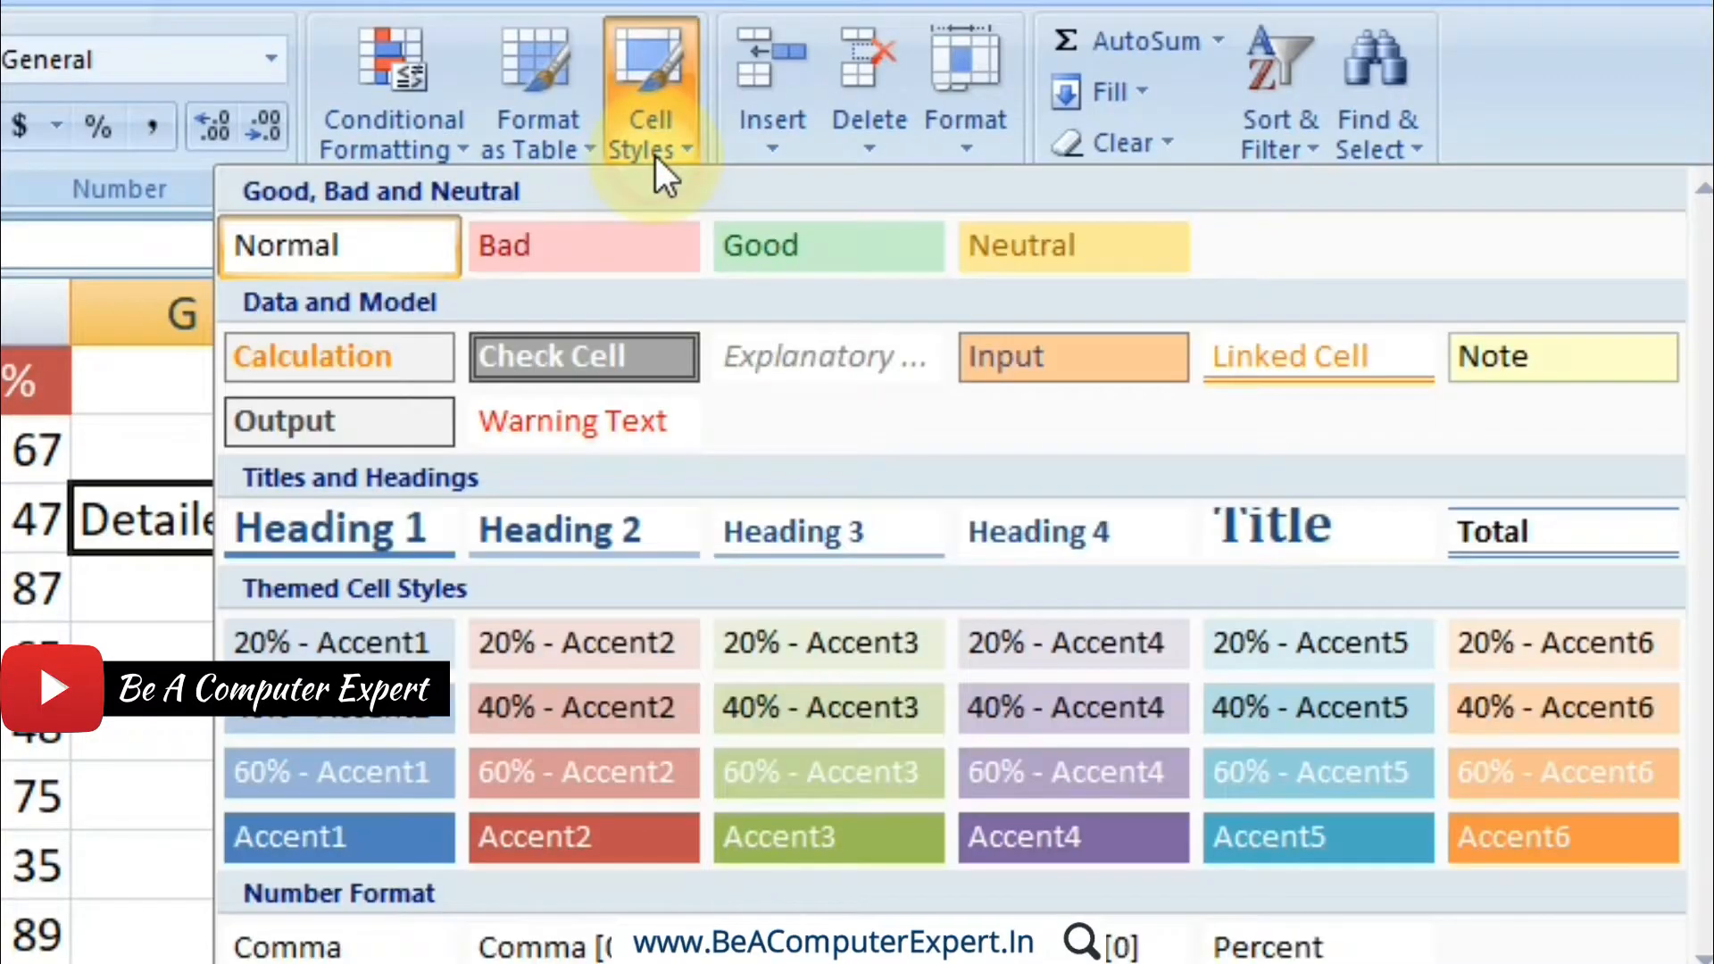
{"action": "left_click", "coordinate": [1514, 371]}
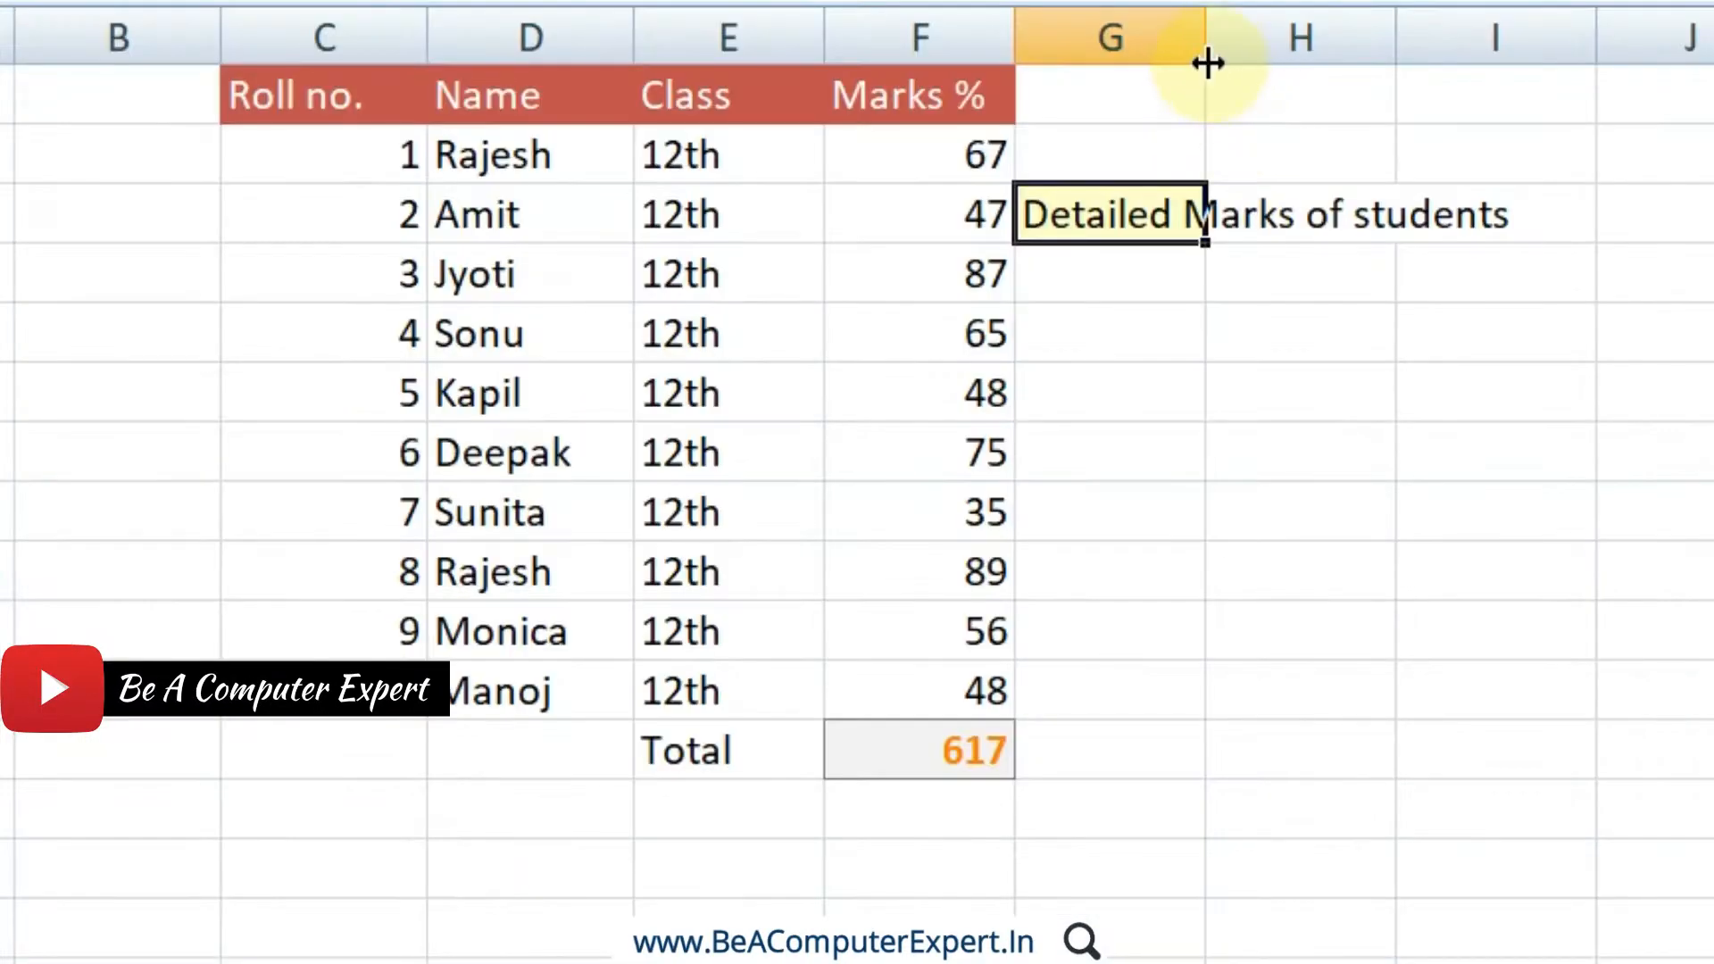
{"action": "left_click_drag", "start_coordinate": [291, 332], "coordinate": [681, 353]}
{"action": "left_click_drag", "start_coordinate": [1541, 72], "coordinate": [1557, 72]}
{"action": "left_click", "coordinate": [1201, 437]}
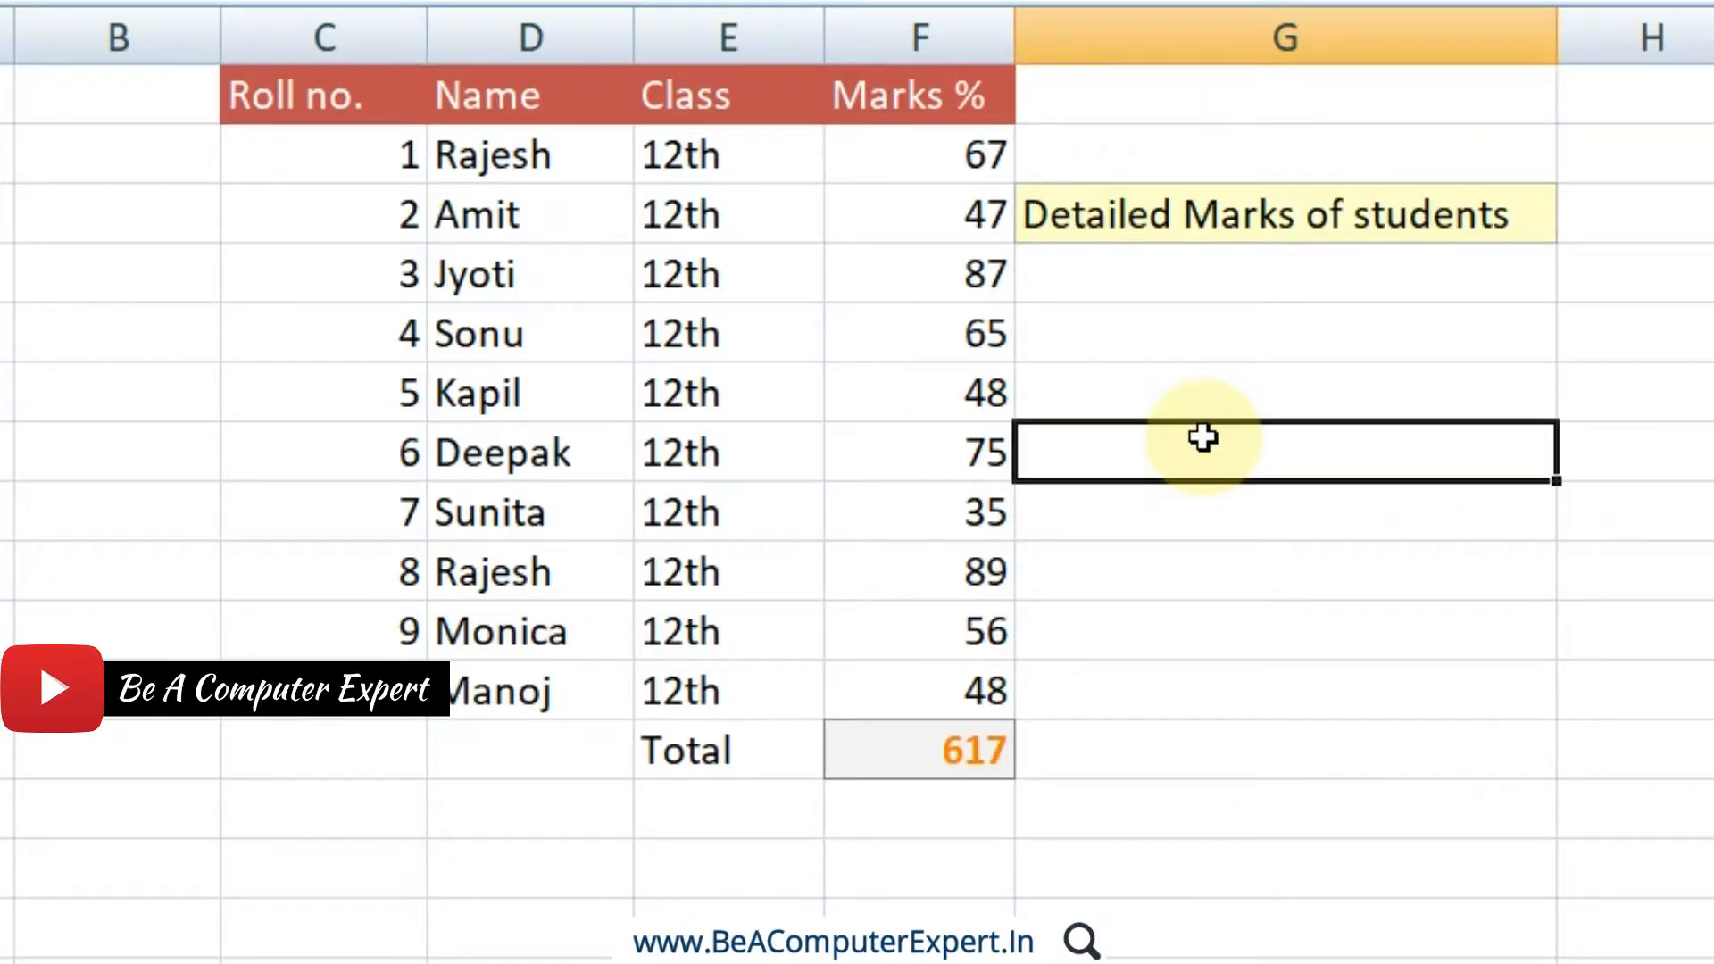
{"action": "left_click", "coordinate": [1204, 209]}
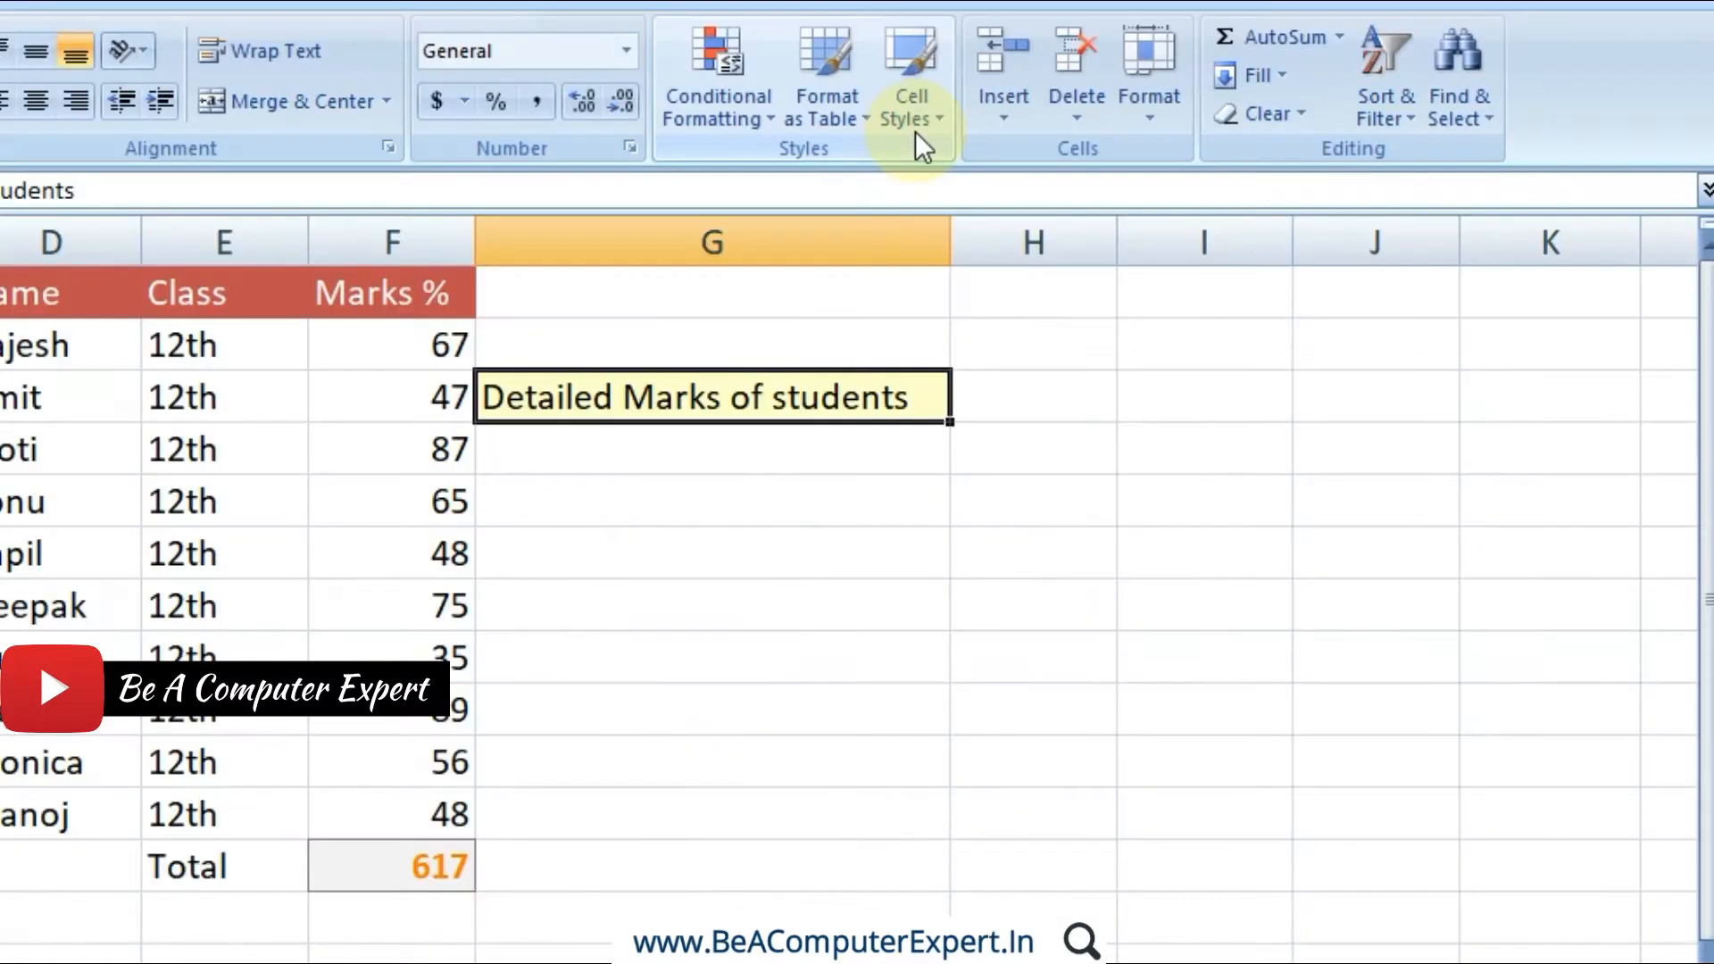
{"action": "left_click", "coordinate": [914, 120]}
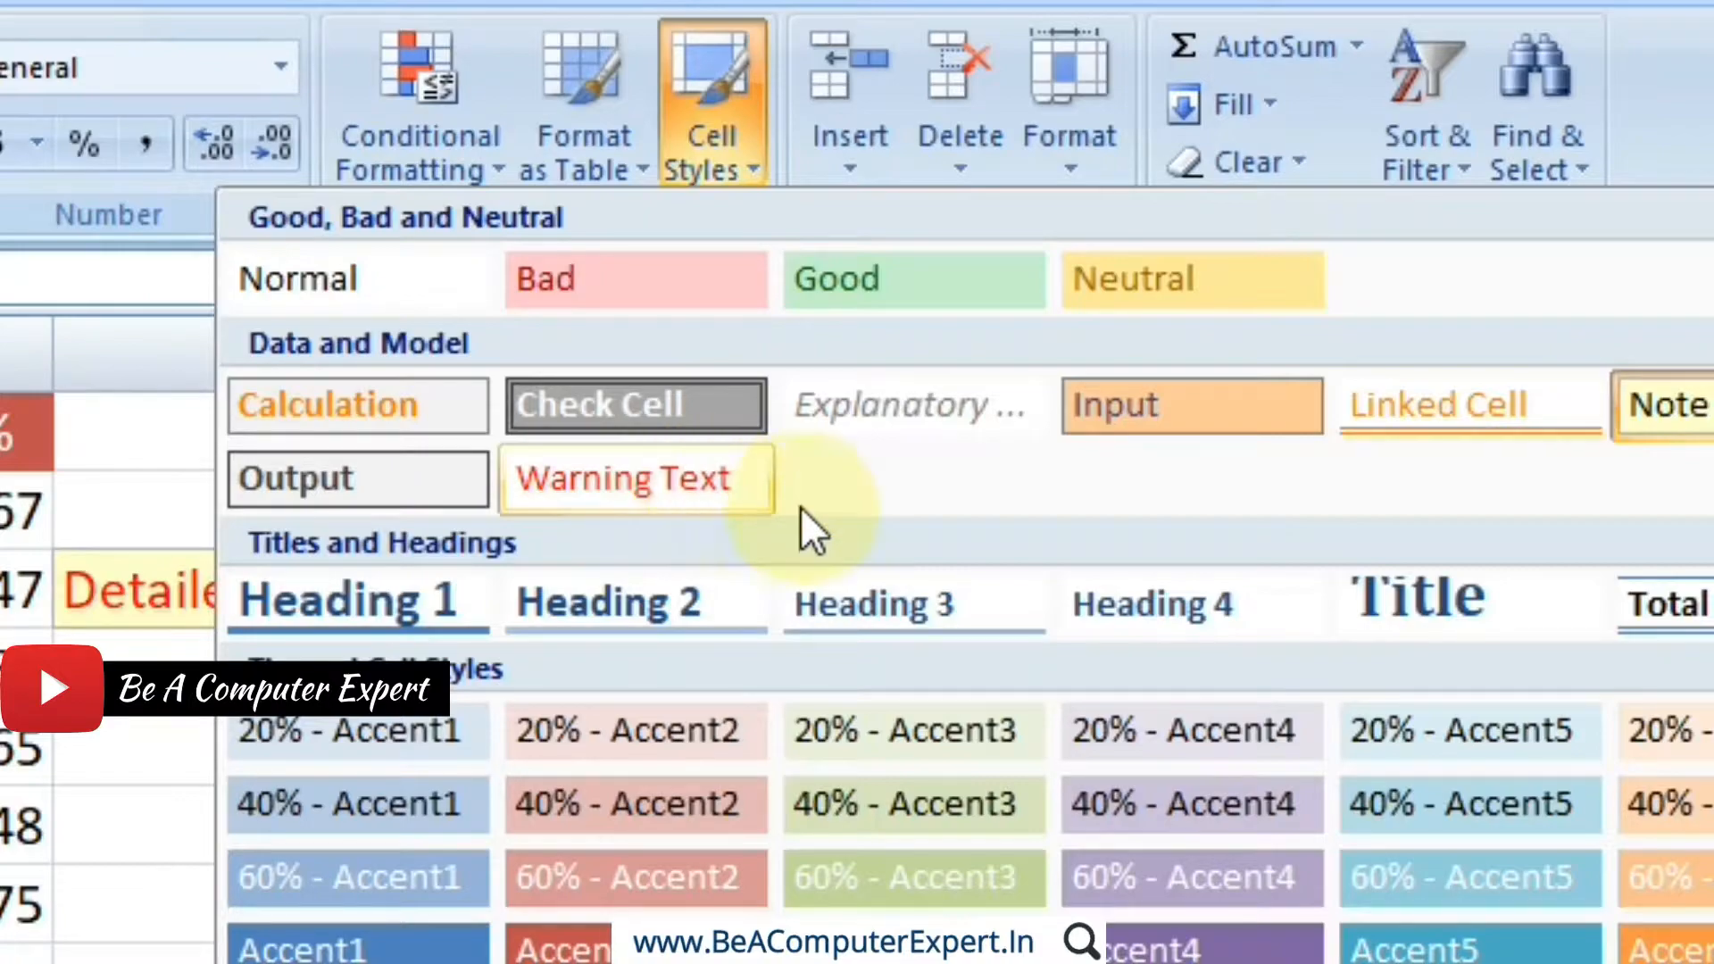
{"action": "left_click", "coordinate": [115, 827]}
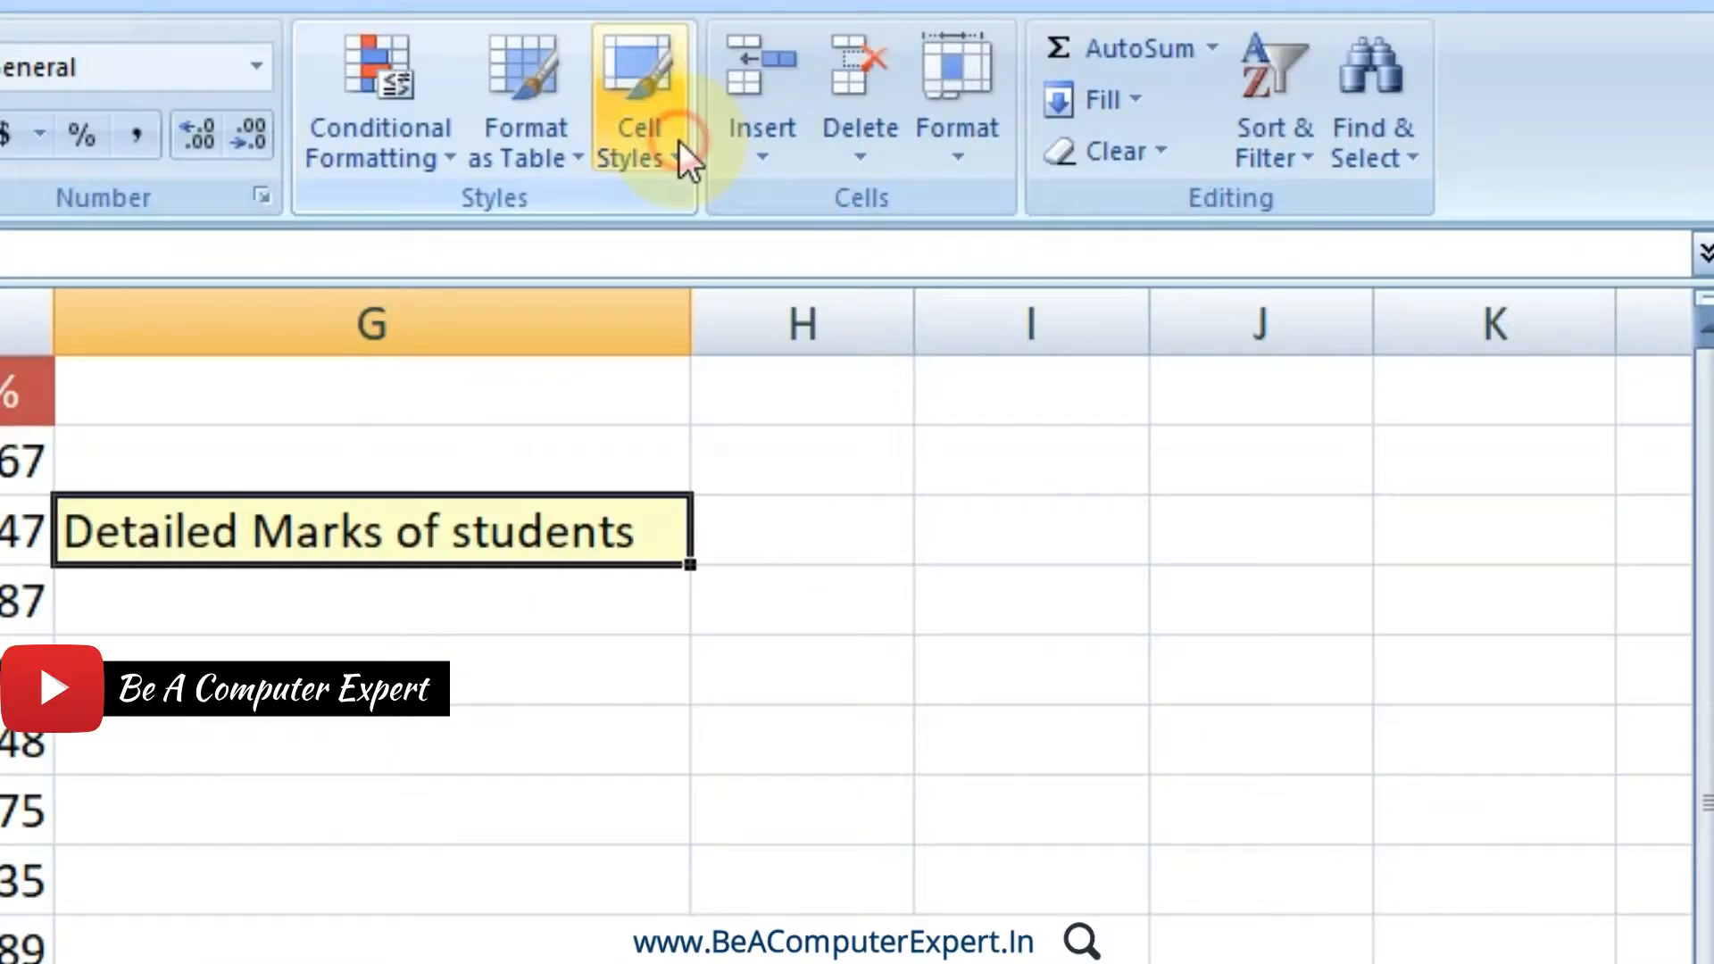
{"action": "left_click", "coordinate": [678, 143]}
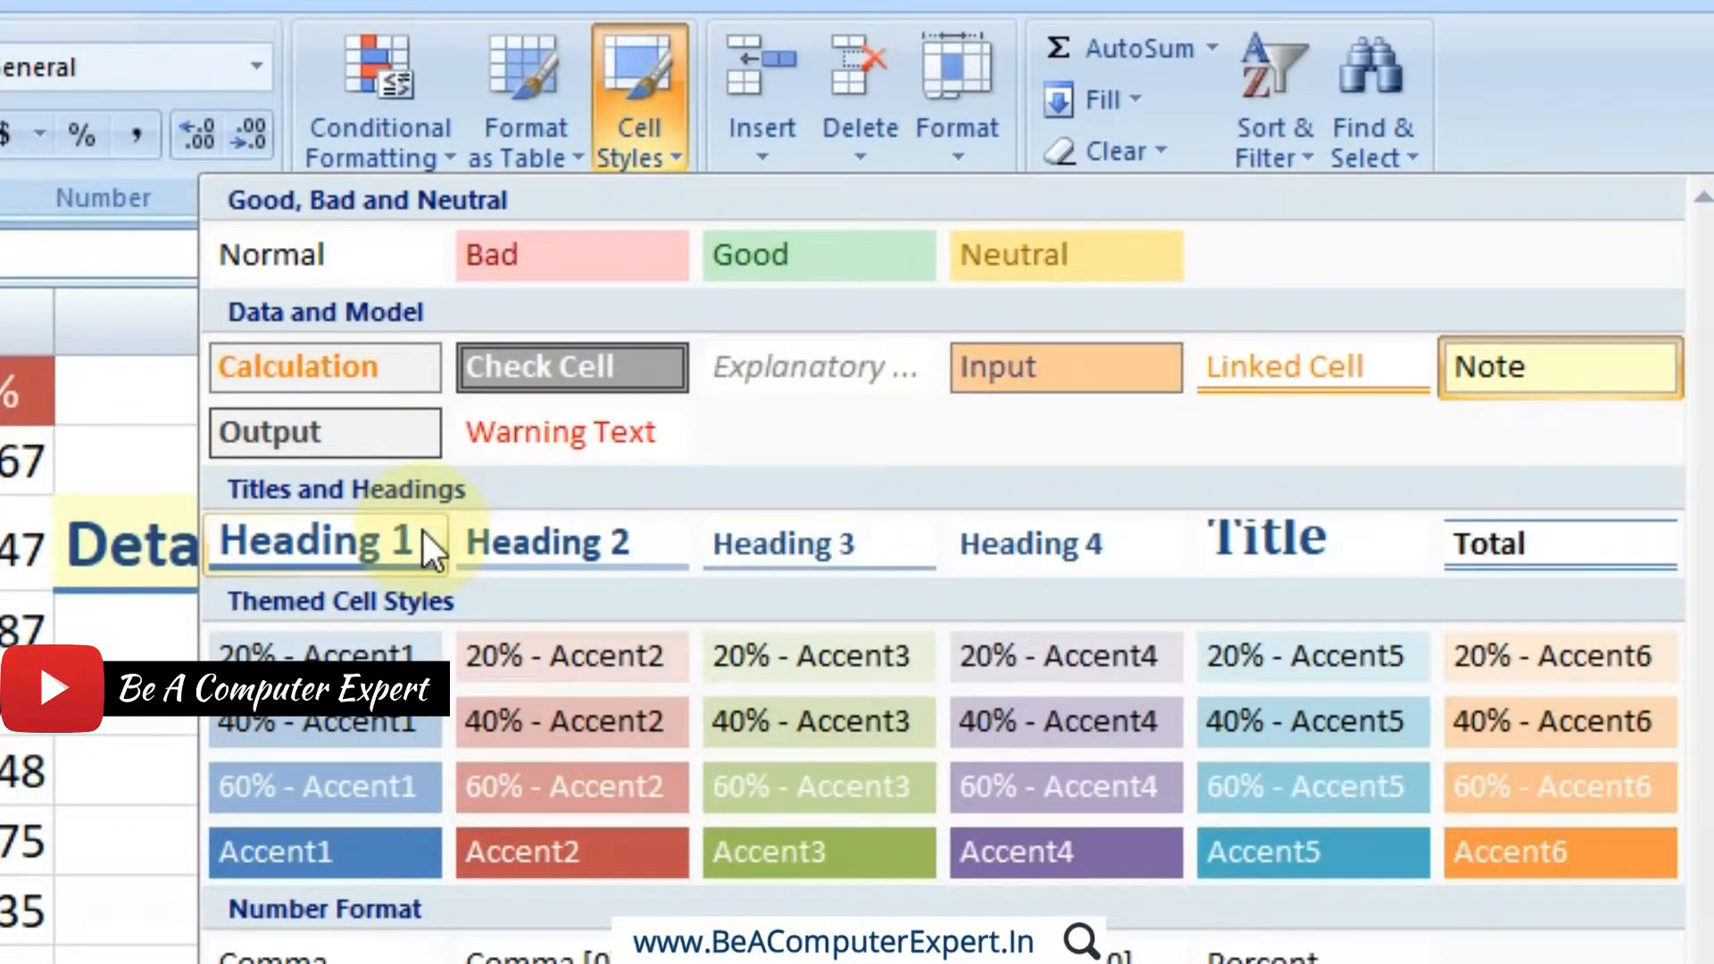
{"action": "key", "text": "Escape"}
Step: Apply the Heading 2 cell style to the header cells C1:F1, followed by the Accent1 themed style
{"action": "left_click_drag", "start_coordinate": [223, 93], "coordinate": [872, 101]}
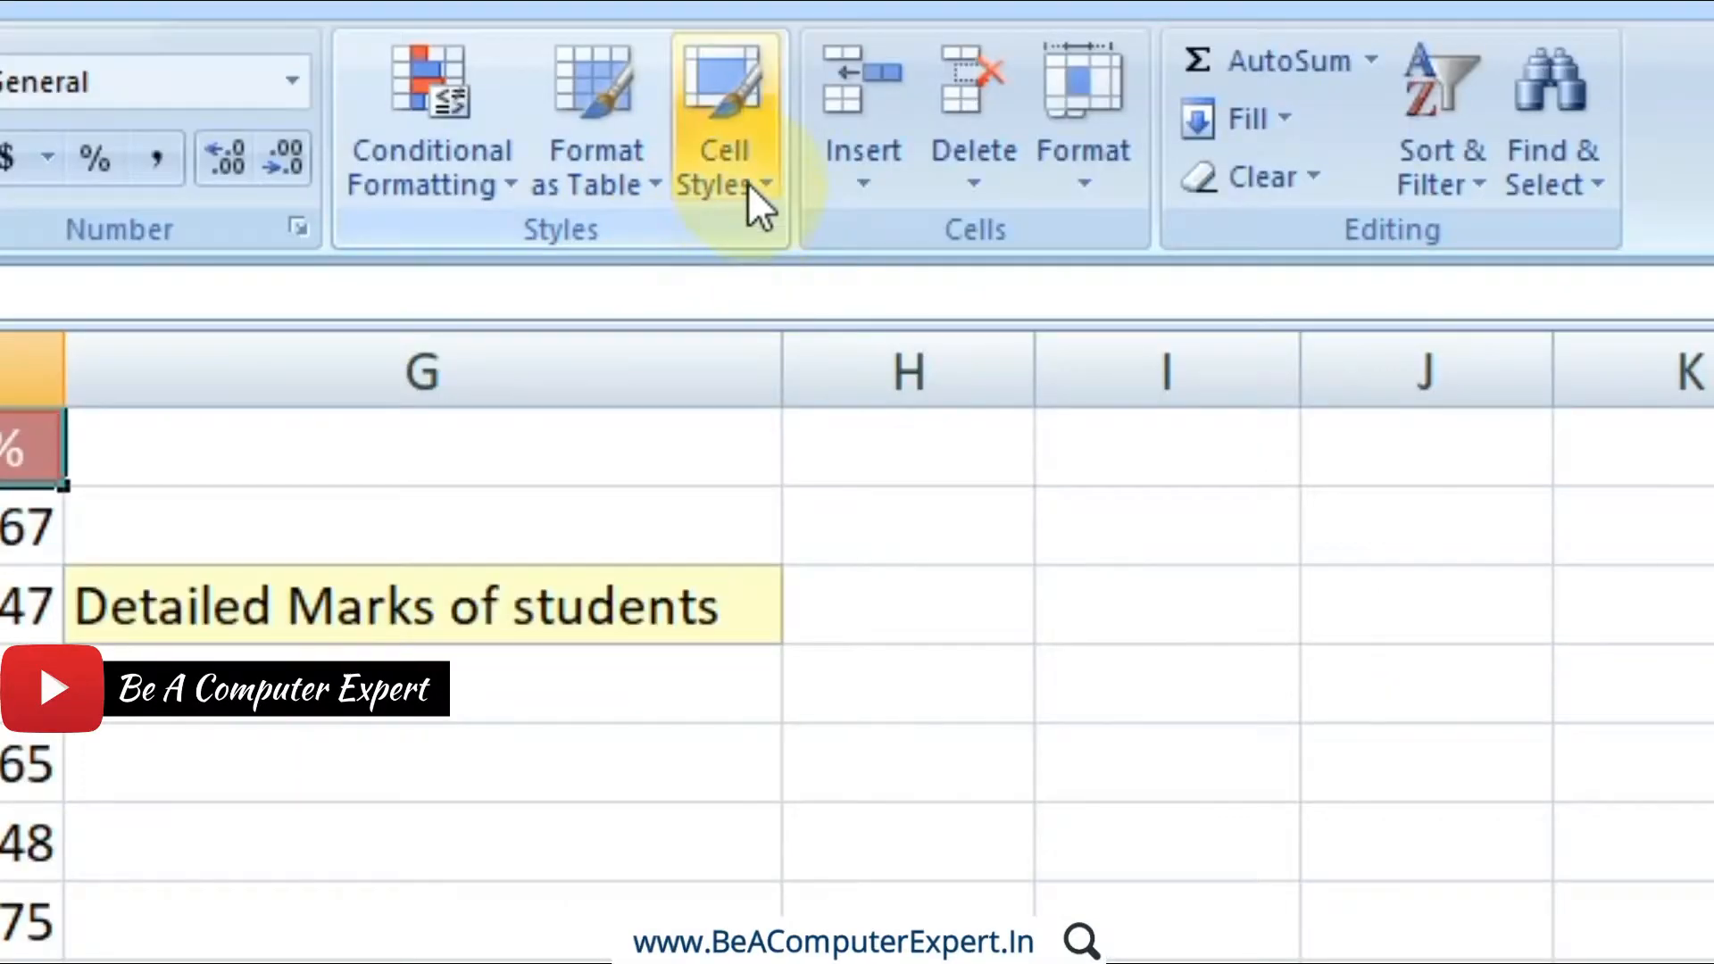
{"action": "left_click", "coordinate": [748, 183]}
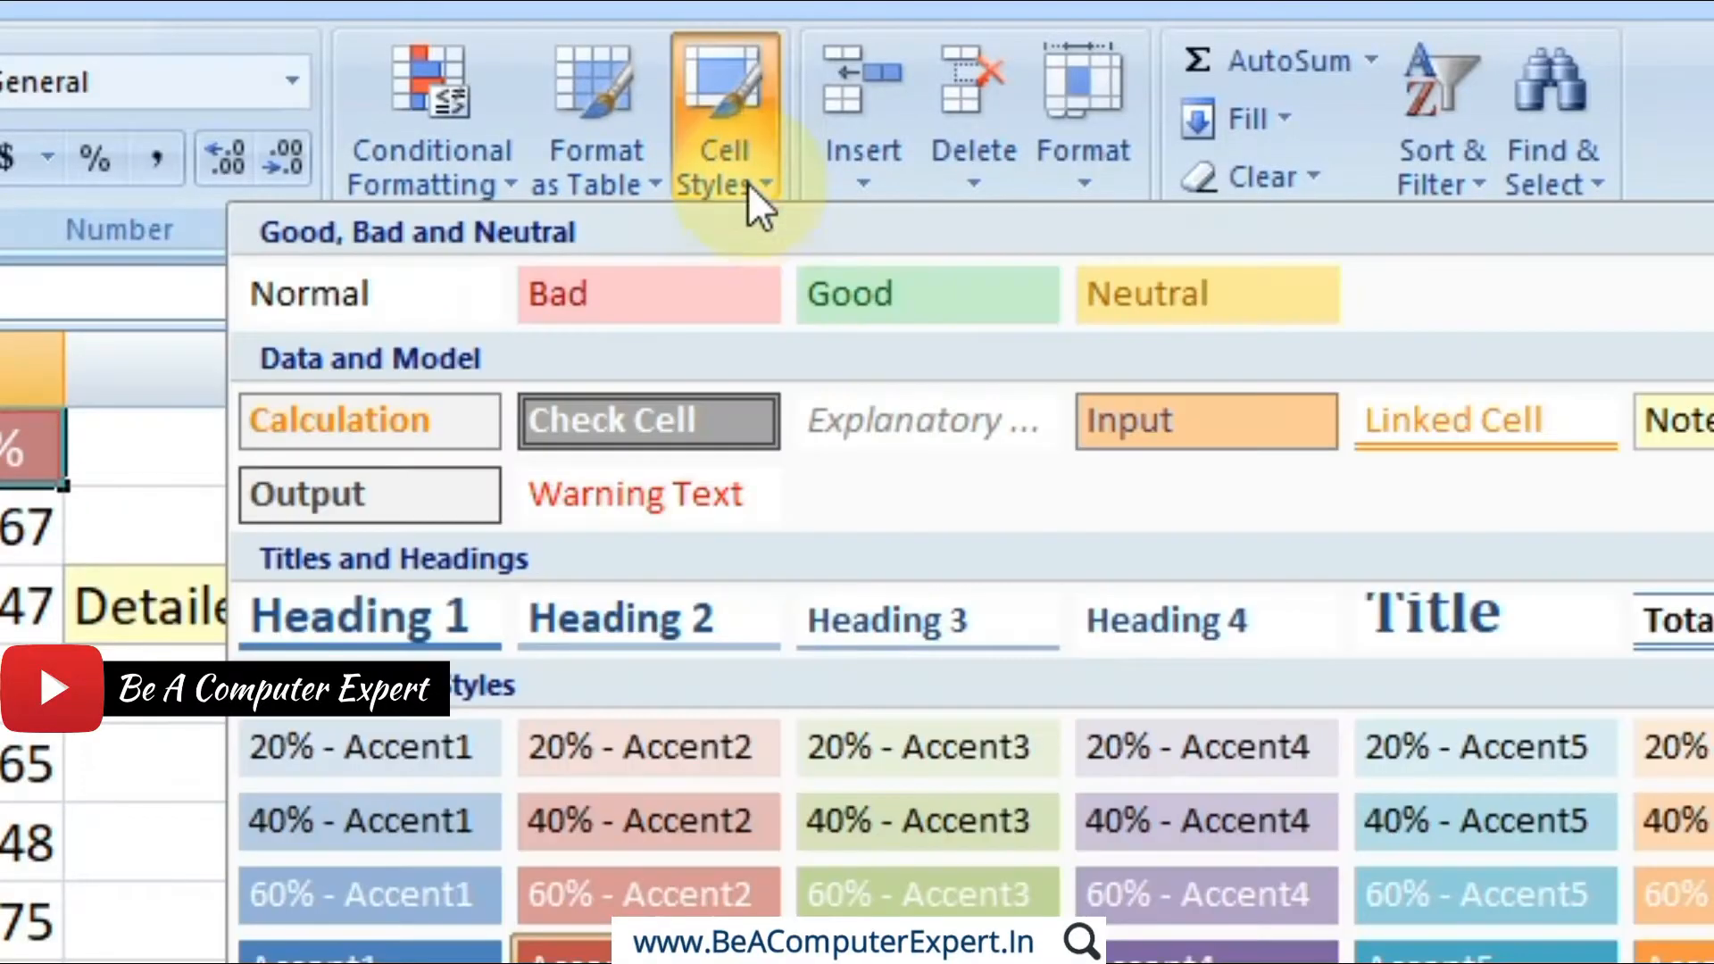
{"action": "left_click", "coordinate": [666, 604]}
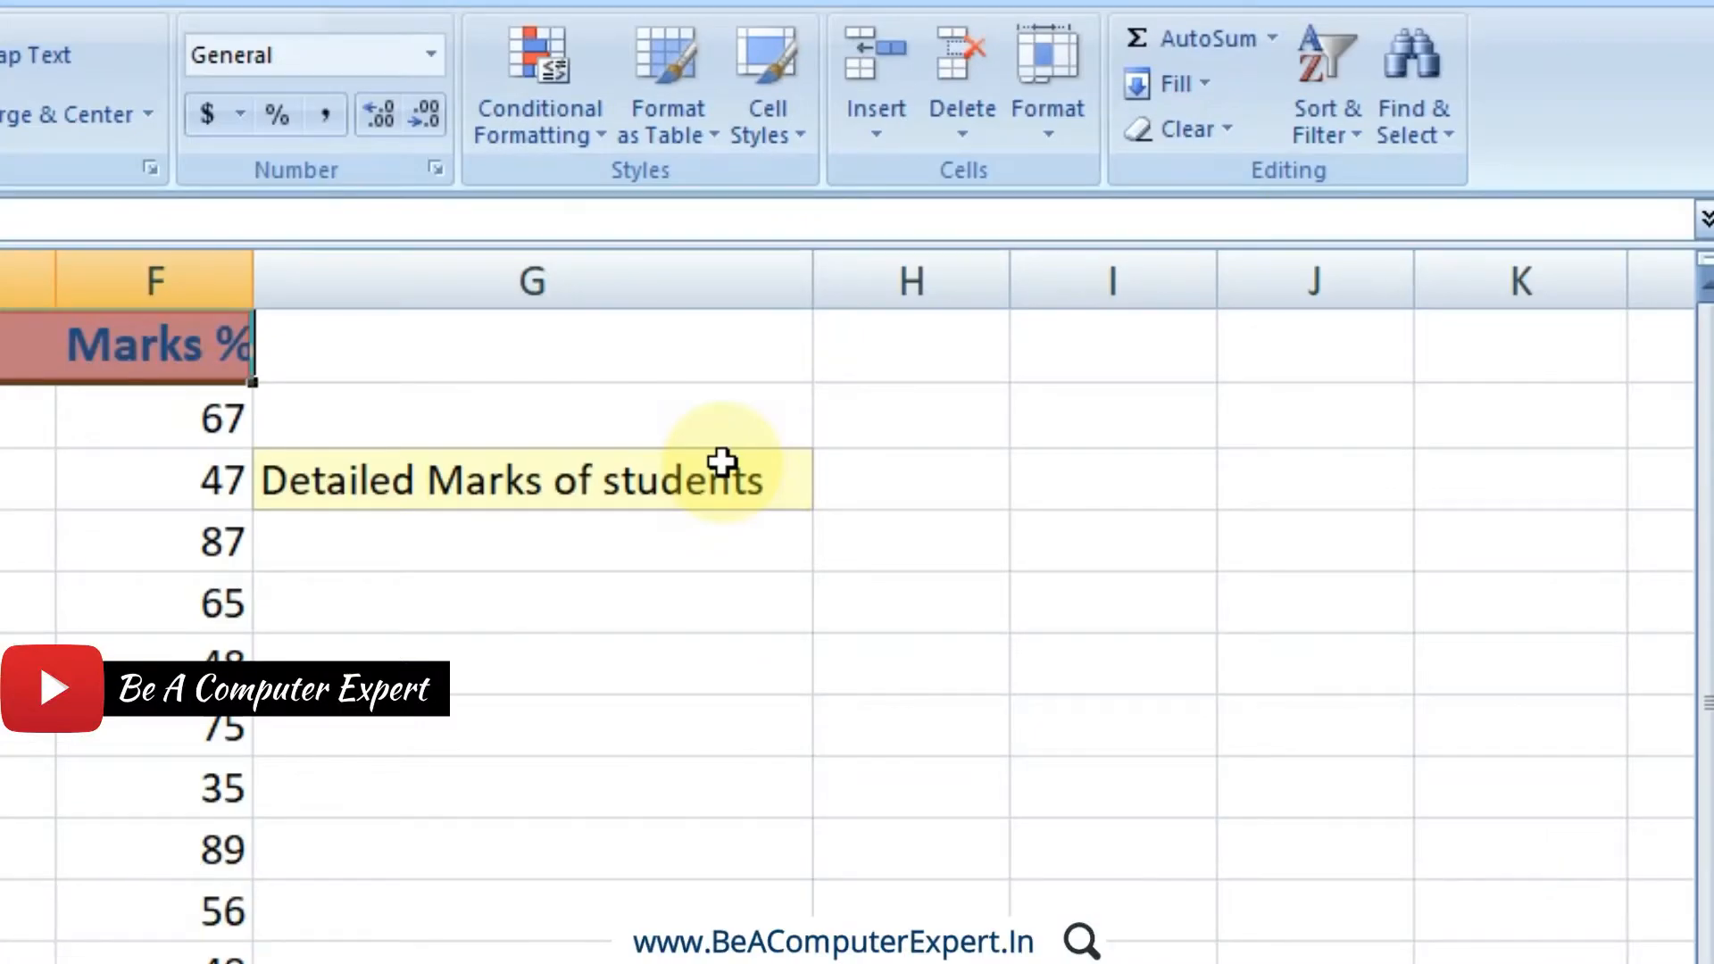
{"action": "left_click", "coordinate": [789, 141]}
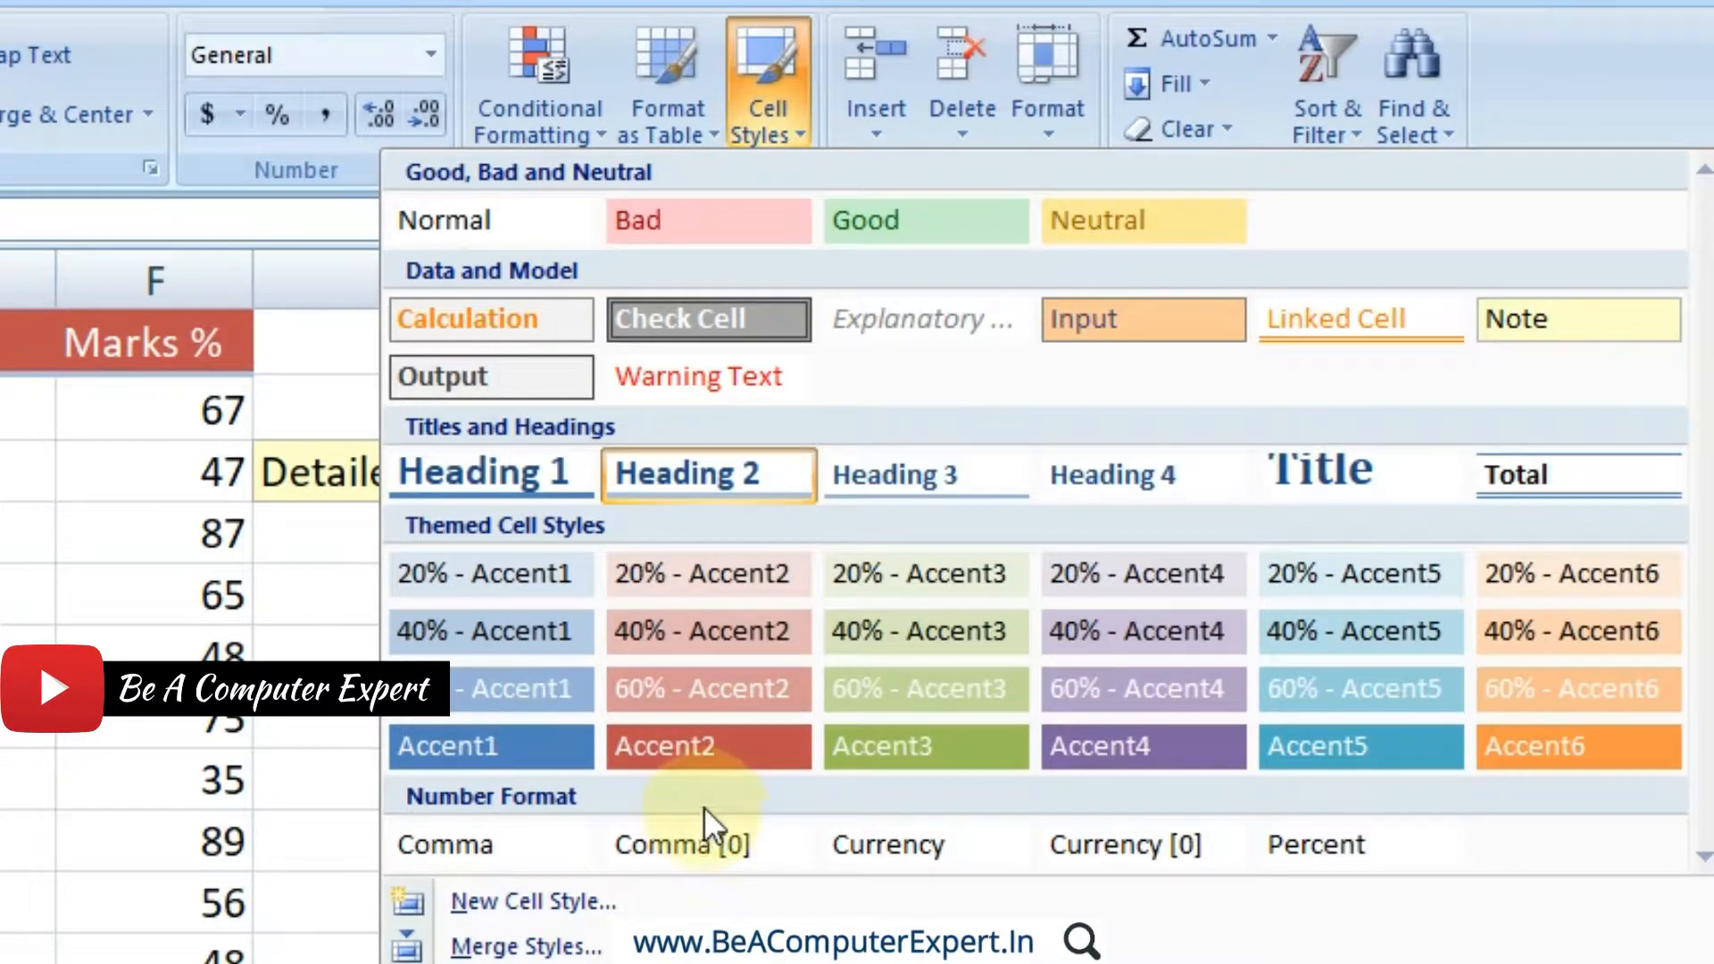
{"action": "left_click", "coordinate": [757, 468]}
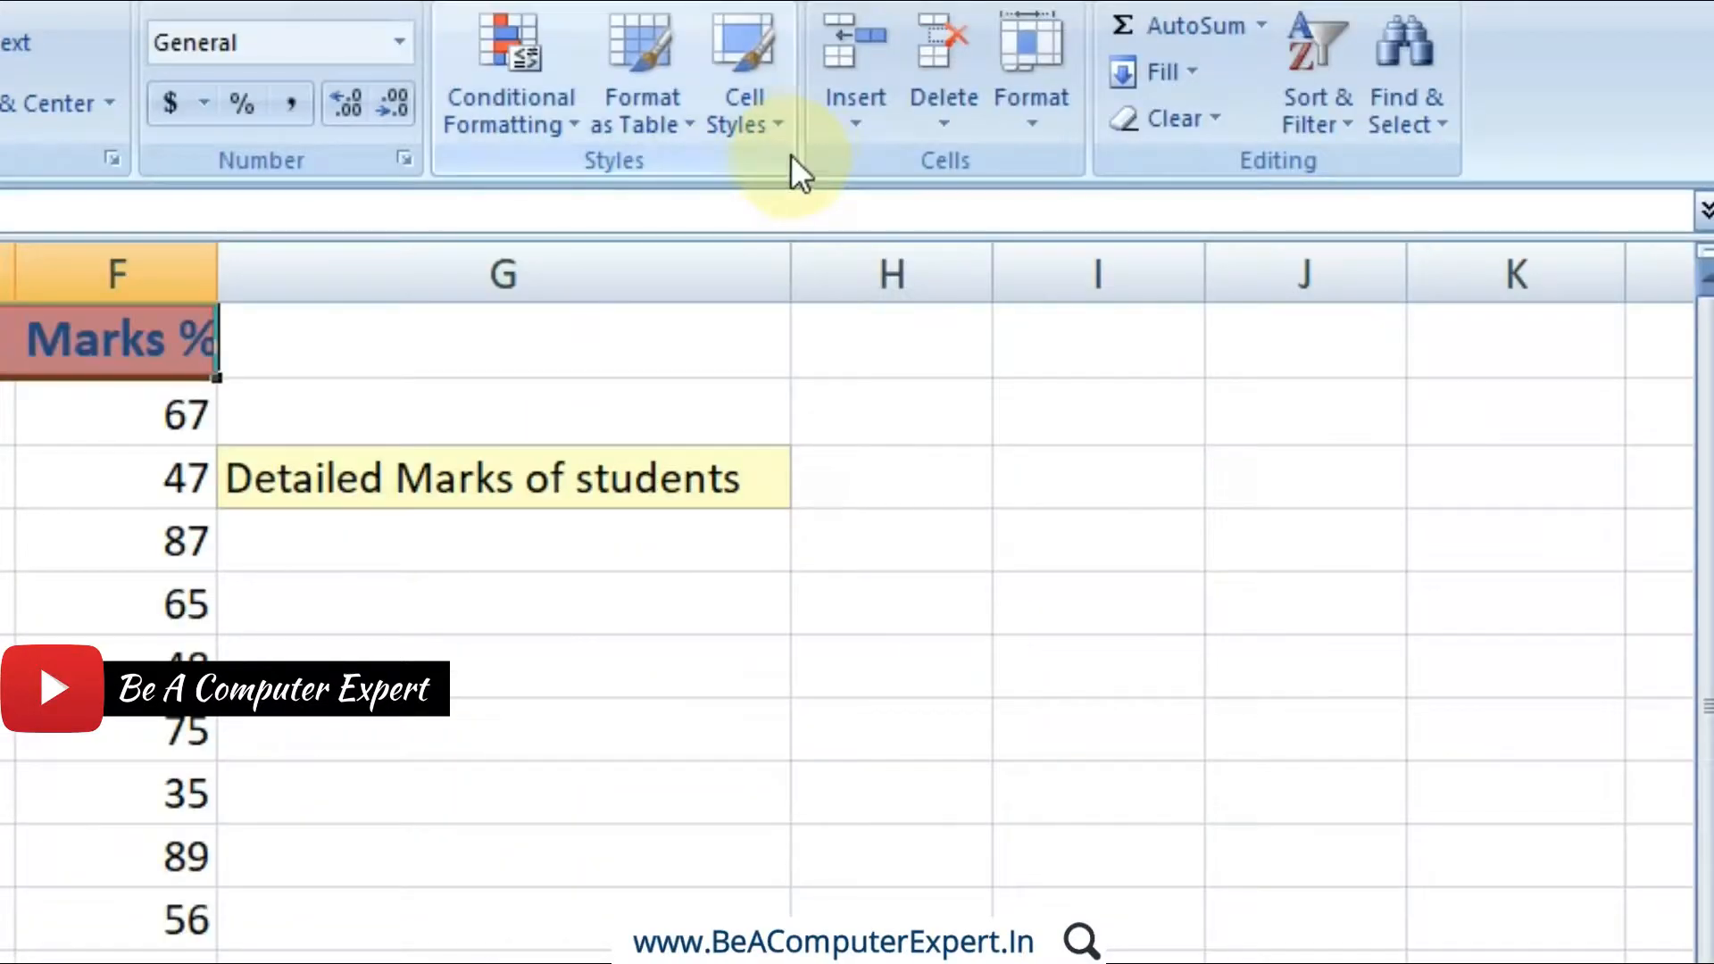
{"action": "left_click", "coordinate": [769, 127]}
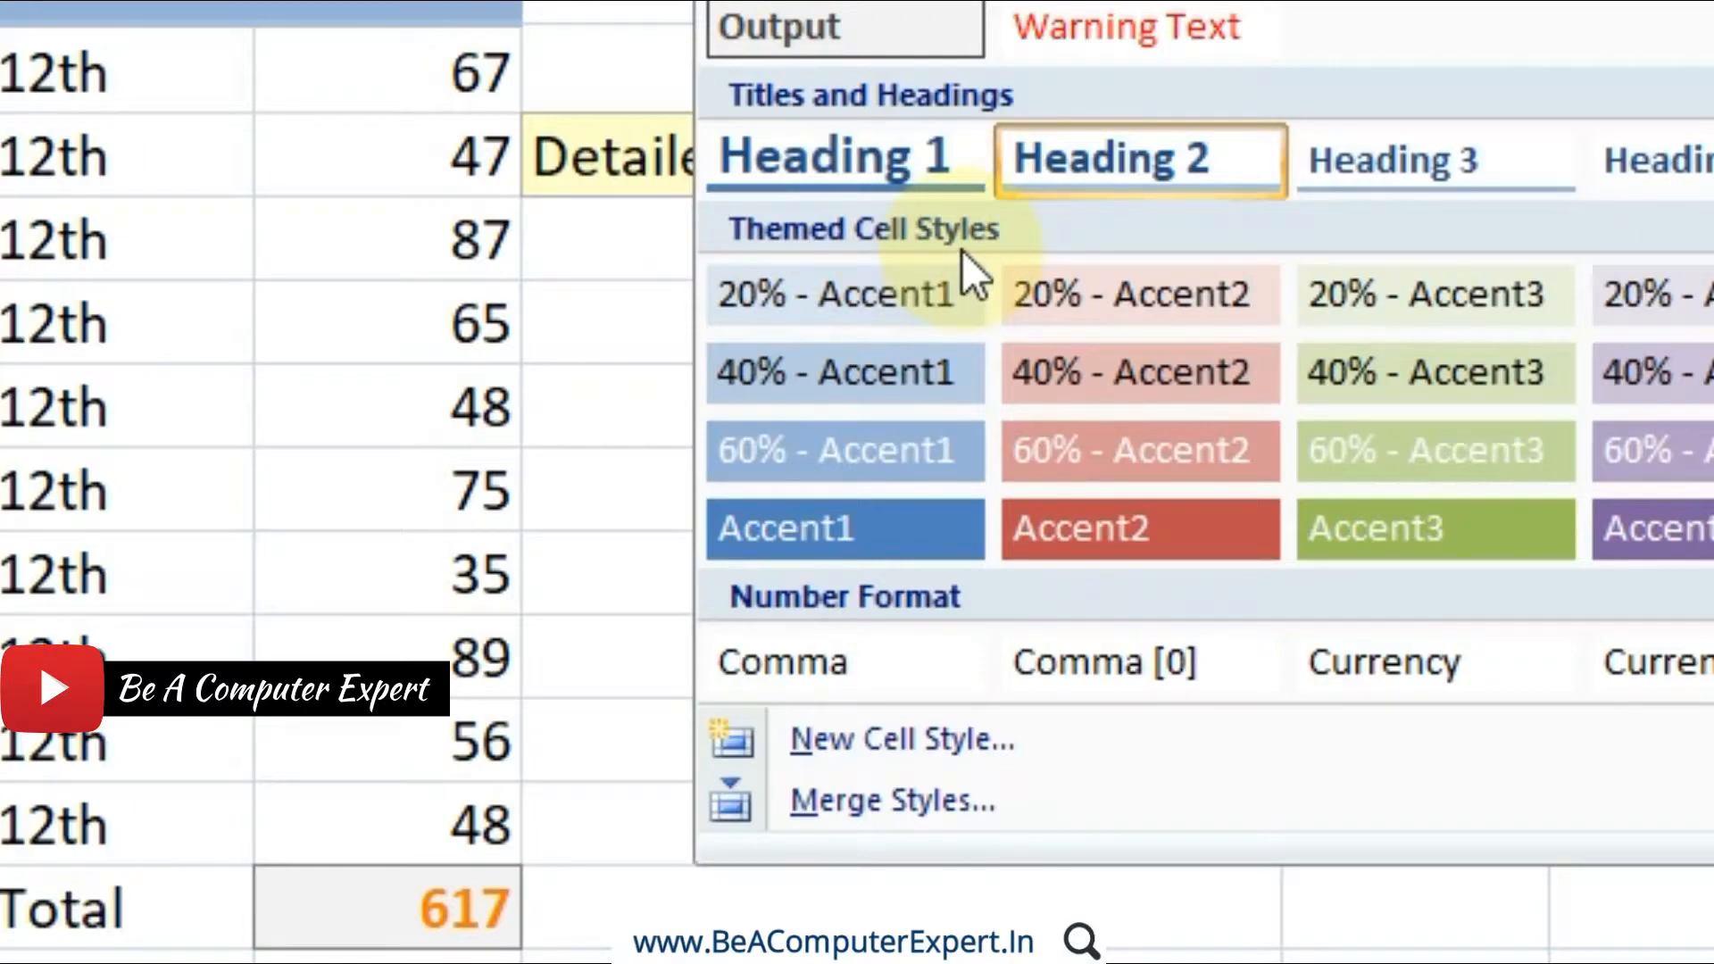
{"action": "left_click", "coordinate": [830, 533]}
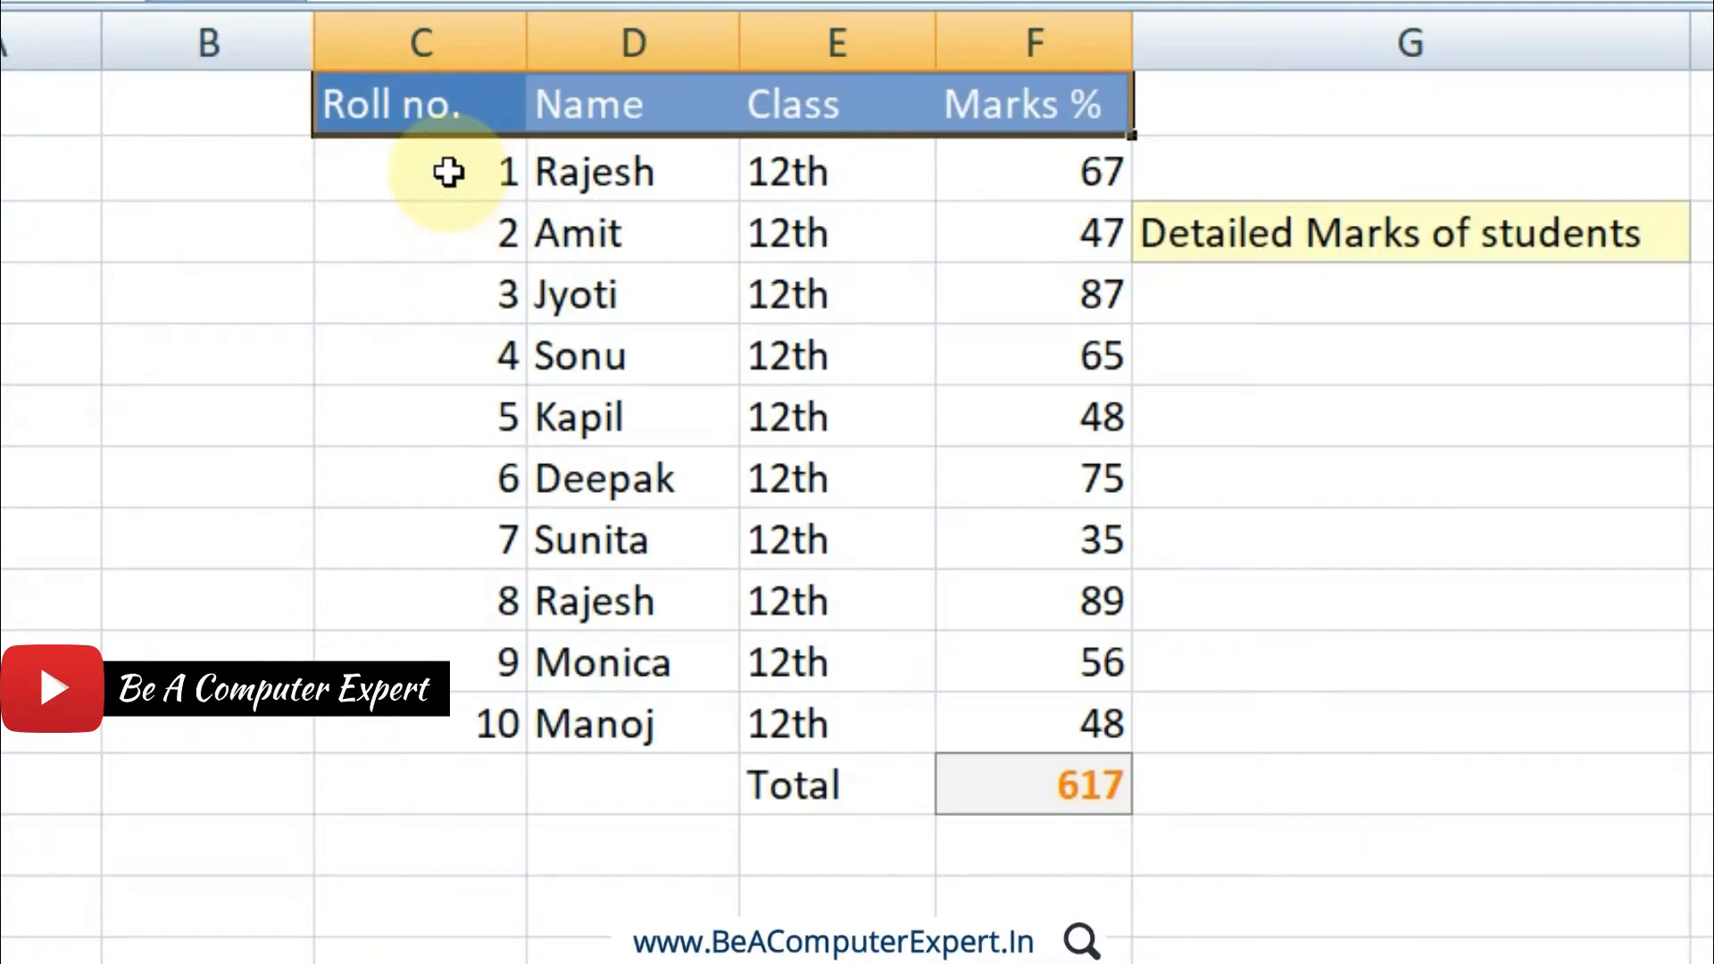
Step: Apply the 40% - Accent1 themed cell style to the student data cells C2:F11
{"action": "left_click_drag", "start_coordinate": [448, 172], "coordinate": [1007, 727]}
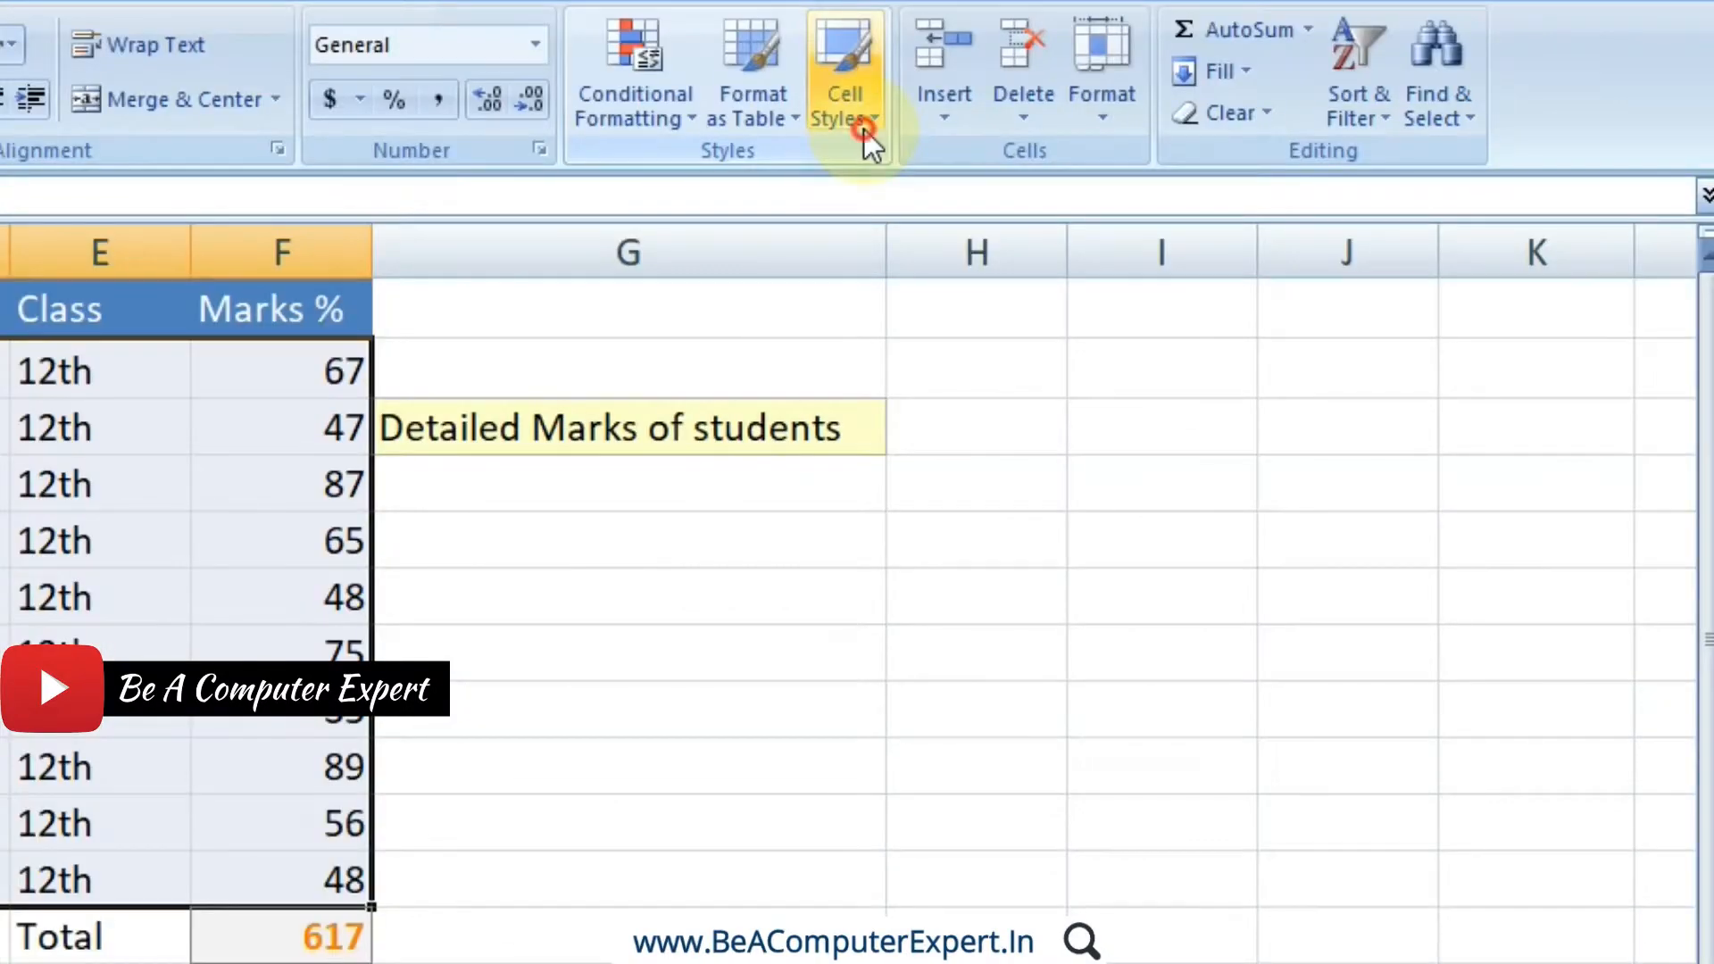
{"action": "left_click", "coordinate": [864, 131]}
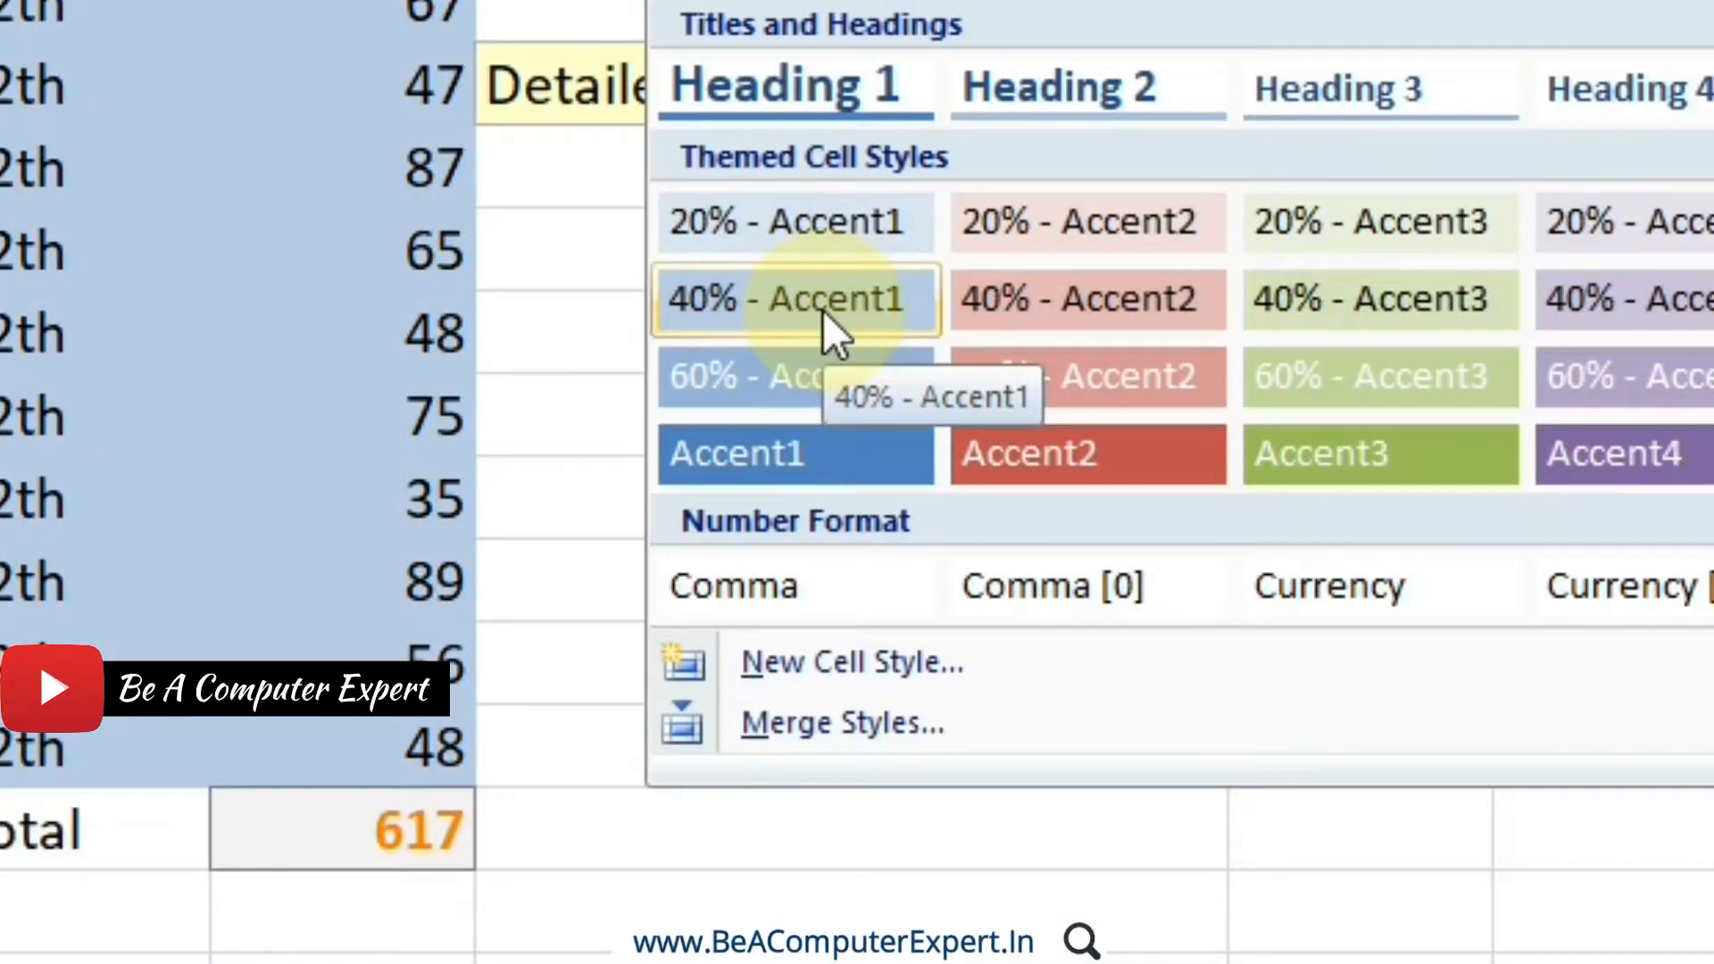
{"action": "left_click", "coordinate": [823, 311]}
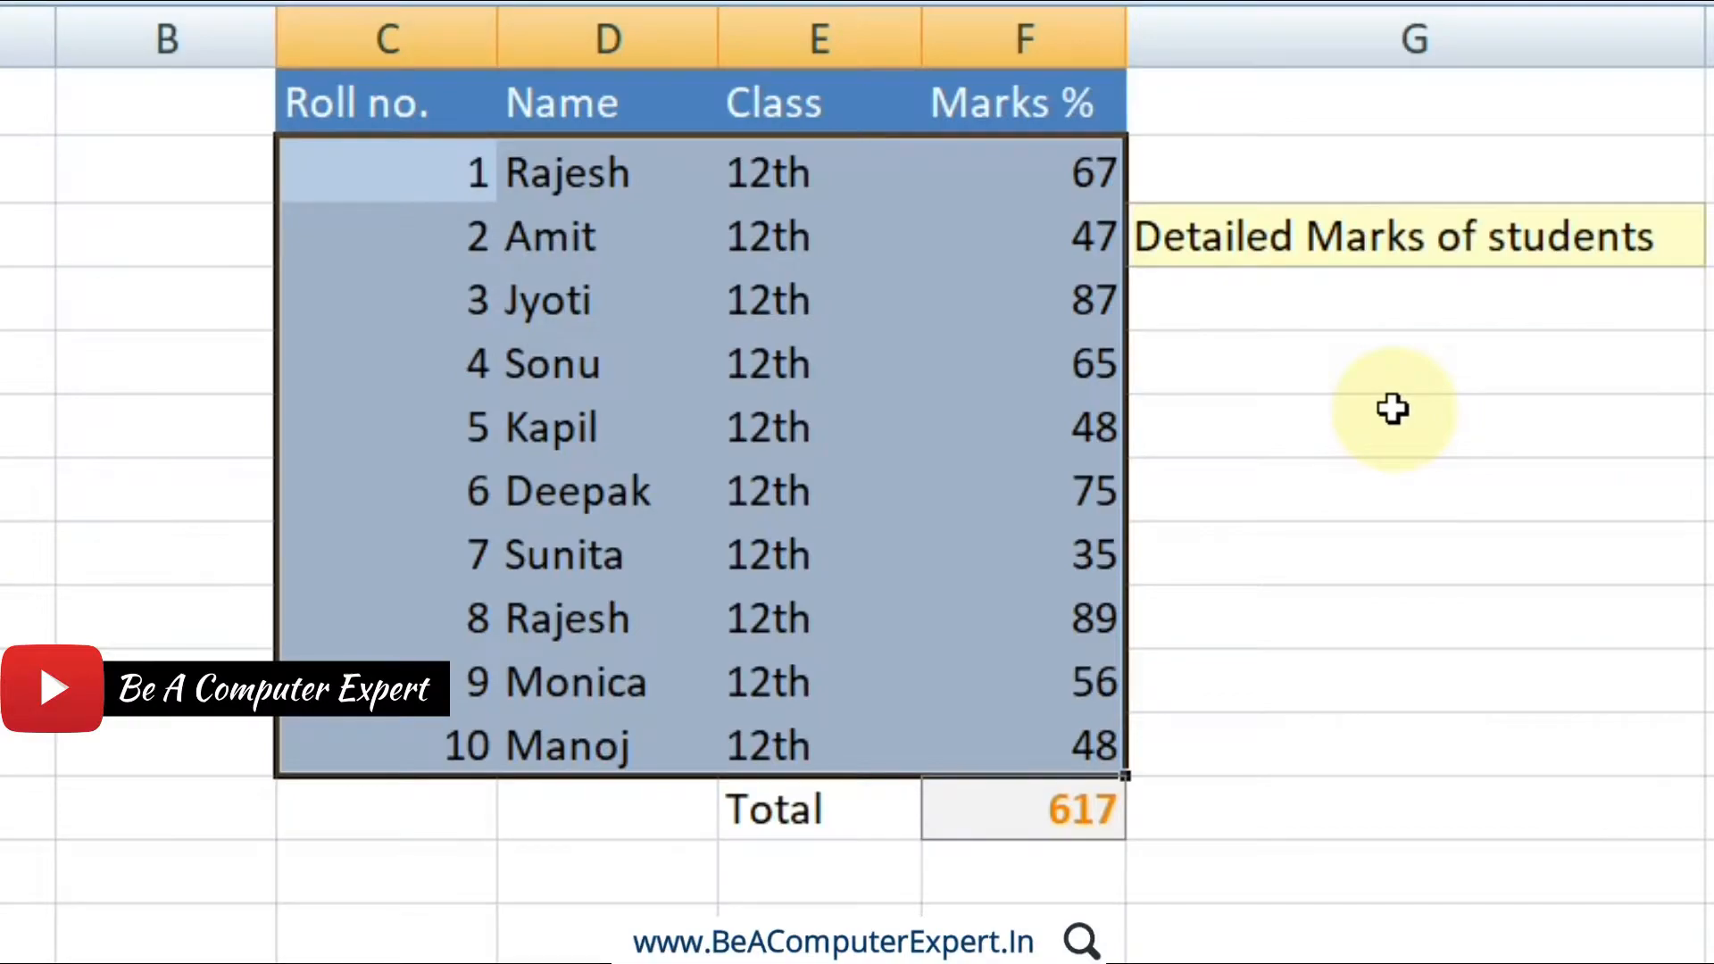
{"action": "left_click", "coordinate": [822, 311]}
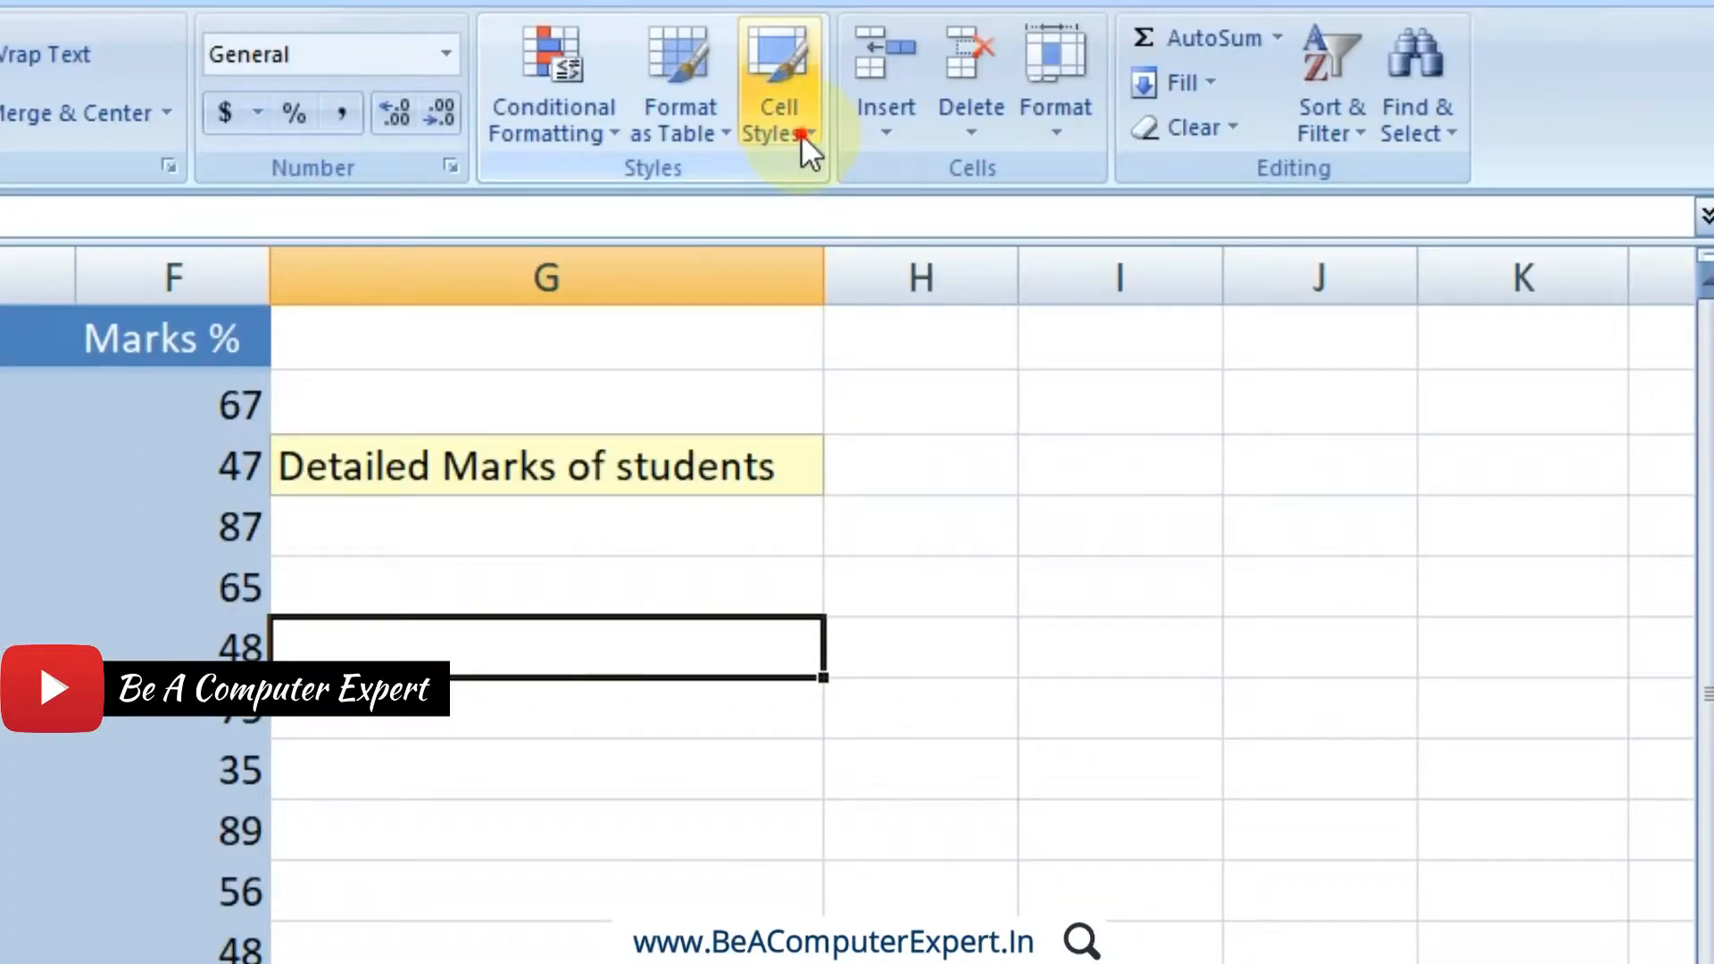
Step: Apply the Total cell style to the total row cells C12:F12
{"action": "left_click", "coordinate": [801, 134]}
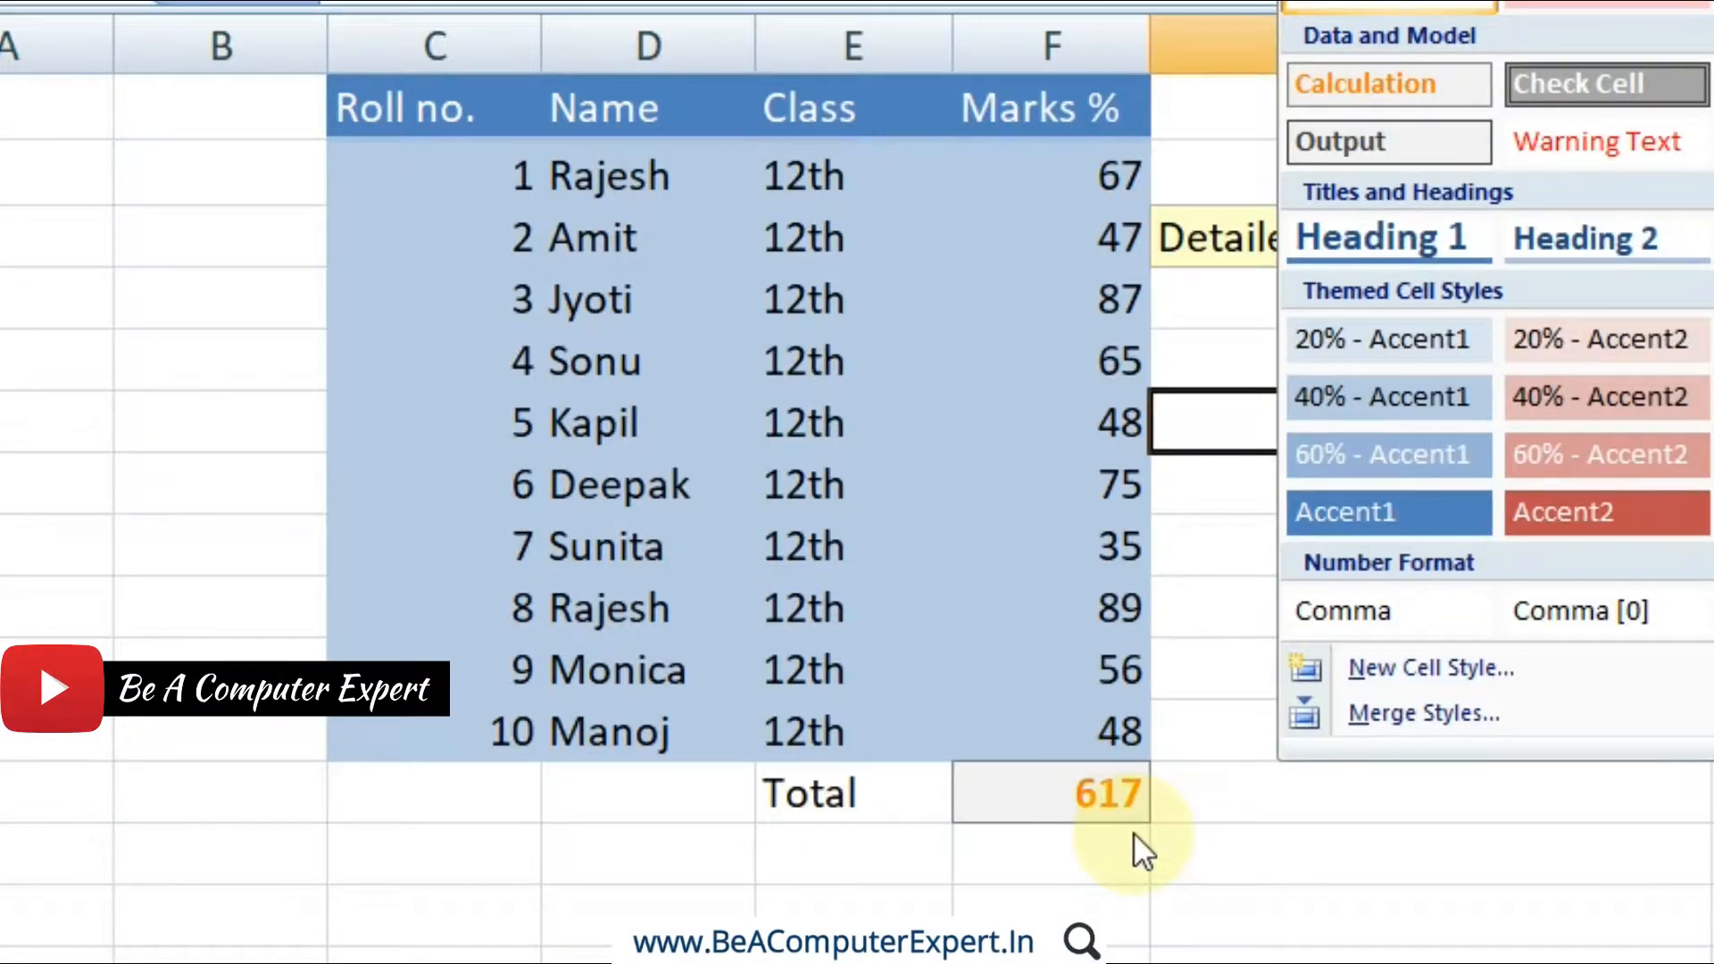
{"action": "left_click", "coordinate": [1132, 834]}
{"action": "left_click_drag", "start_coordinate": [518, 789], "coordinate": [1097, 786]}
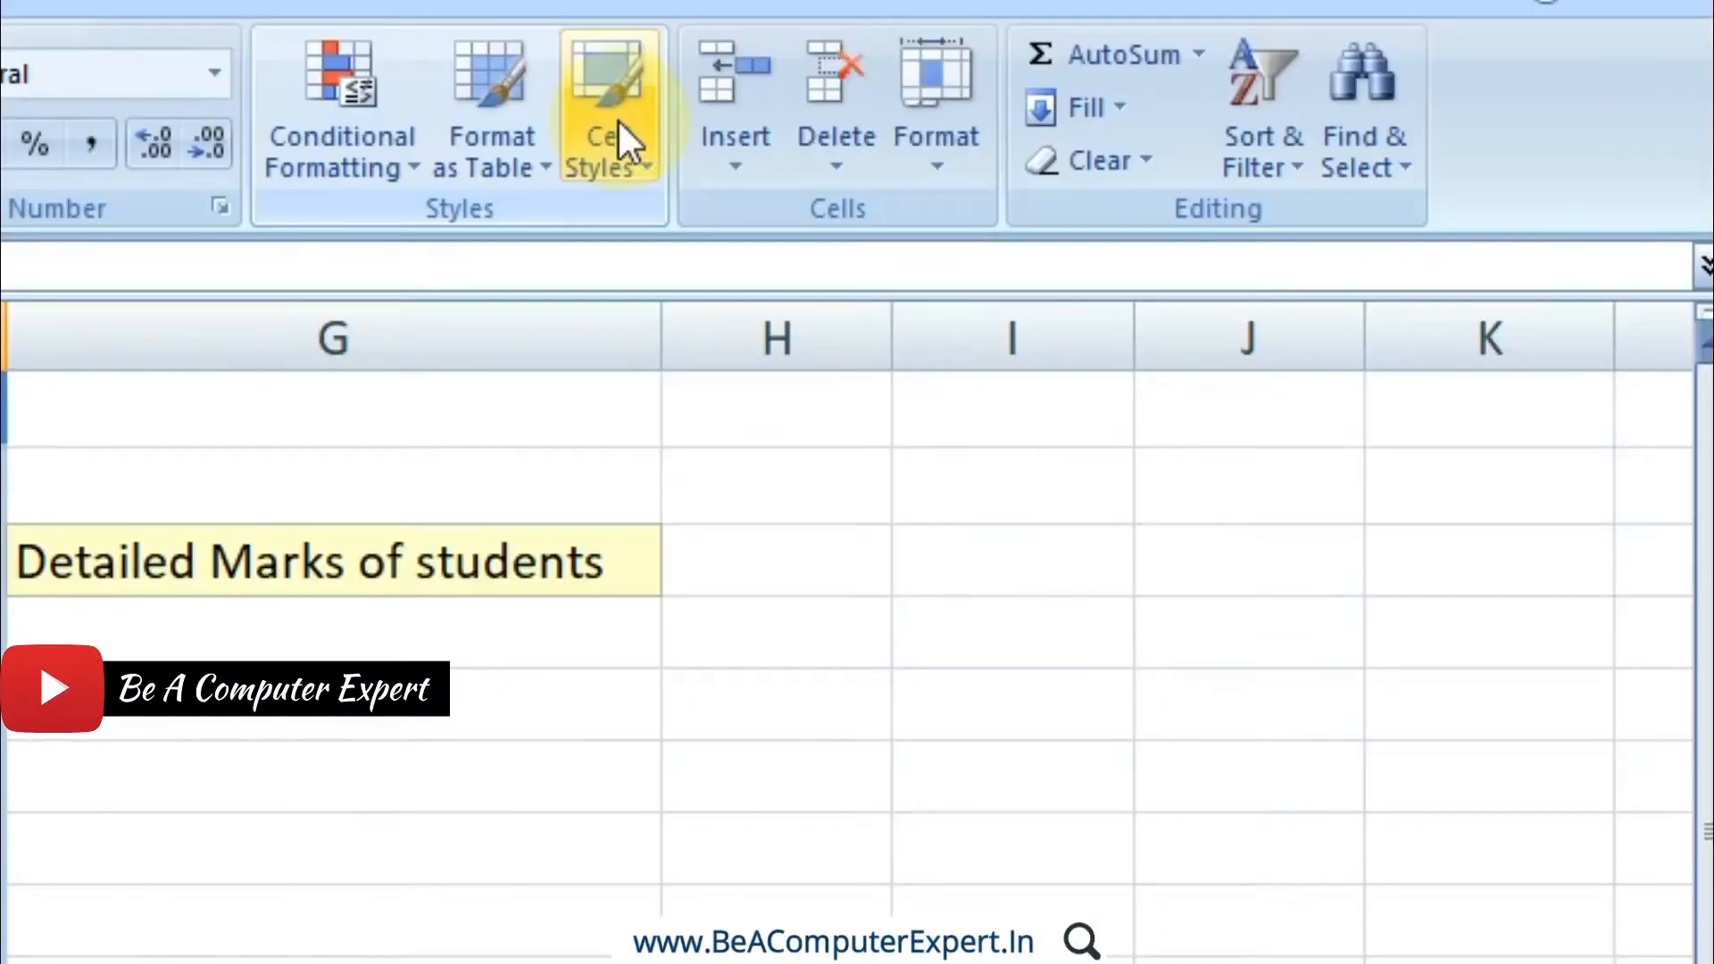
{"action": "left_click", "coordinate": [627, 172]}
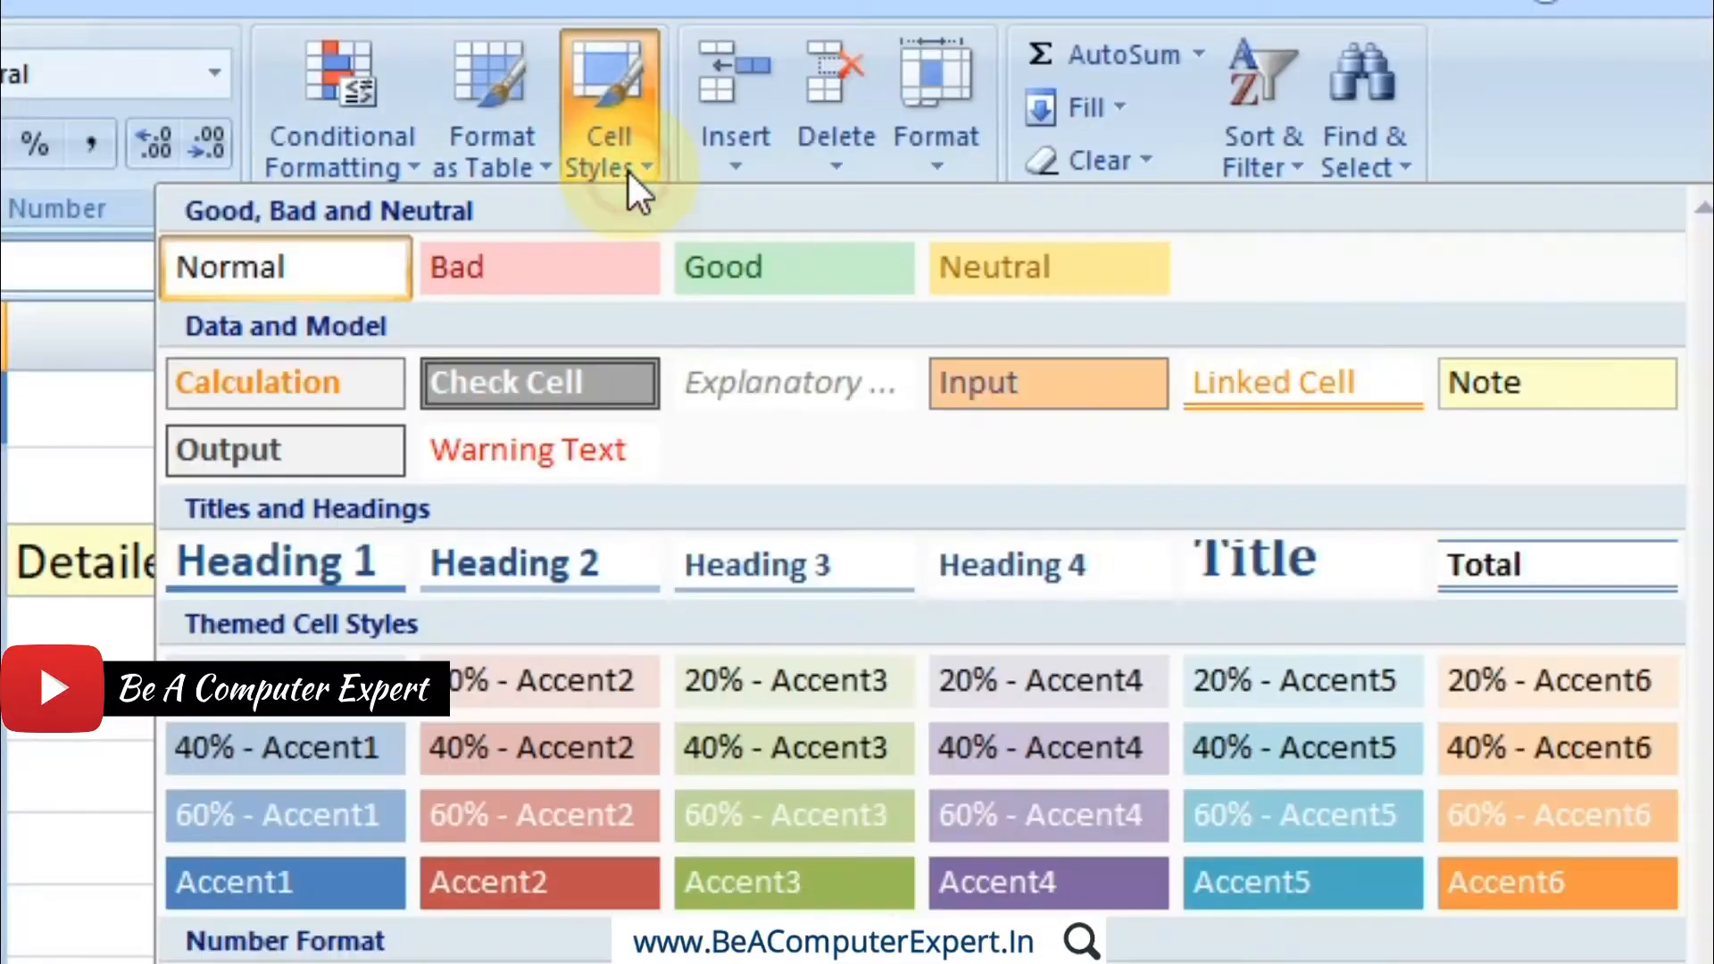
{"action": "left_click", "coordinate": [1514, 568]}
{"action": "left_click", "coordinate": [1553, 639]}
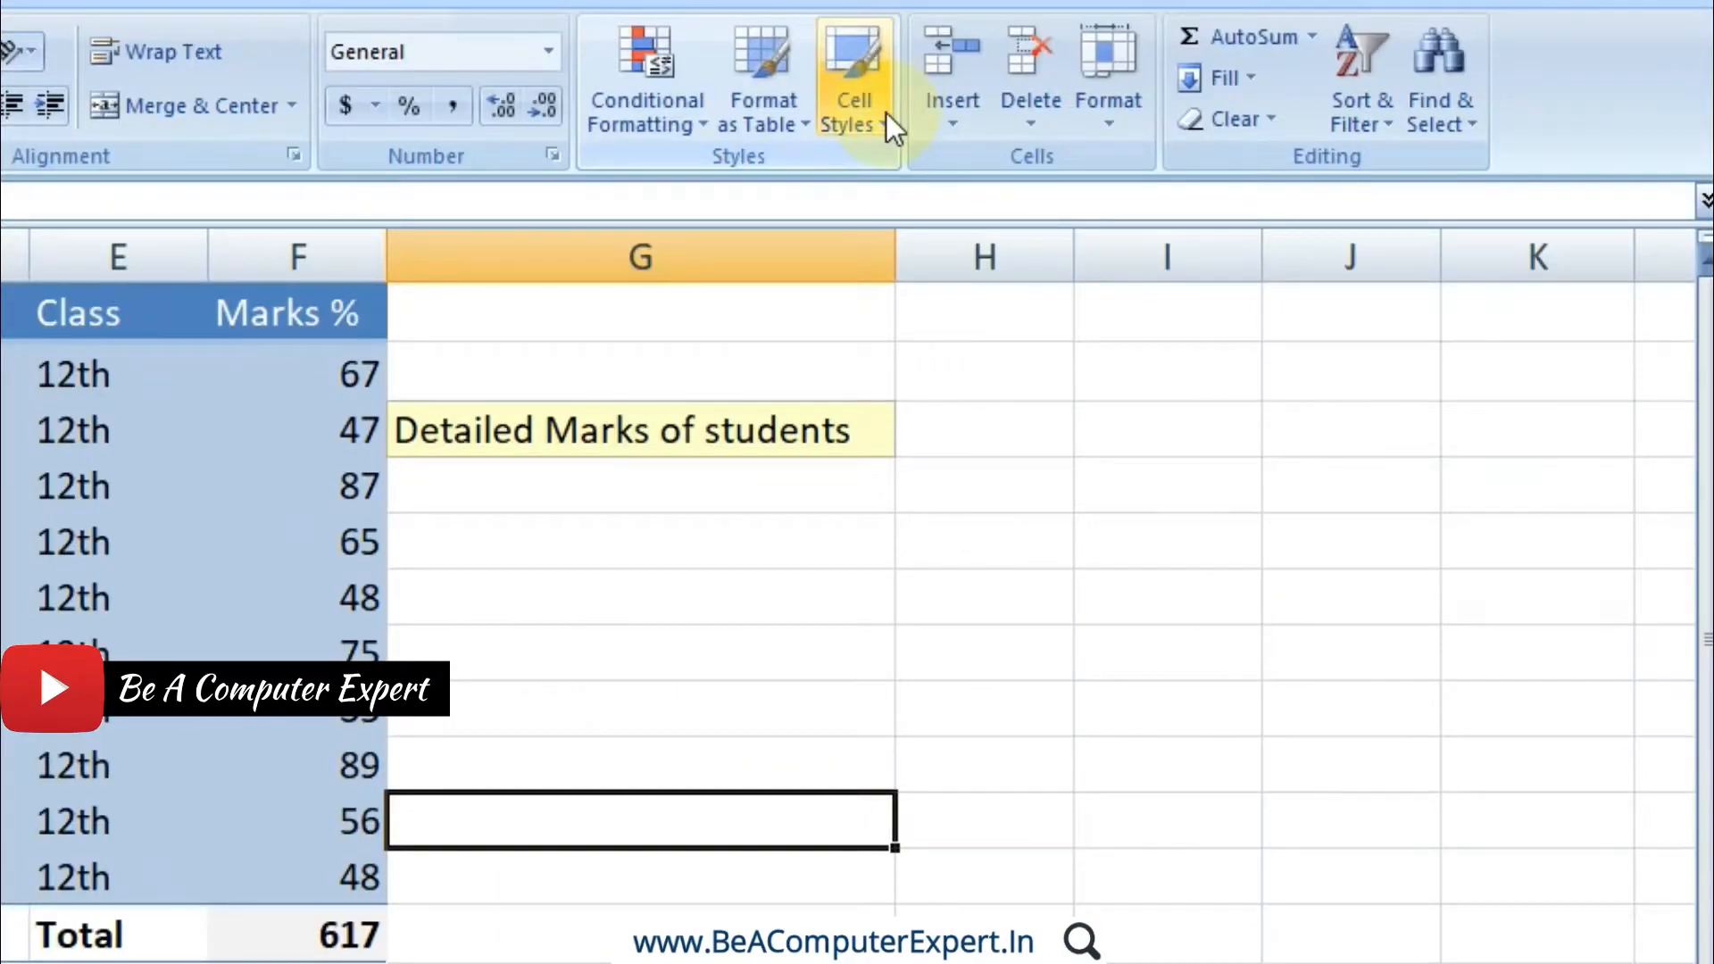
Step: Widen column E and enter the number 564748 in cell E14 below the marks table
{"action": "left_click", "coordinate": [886, 114]}
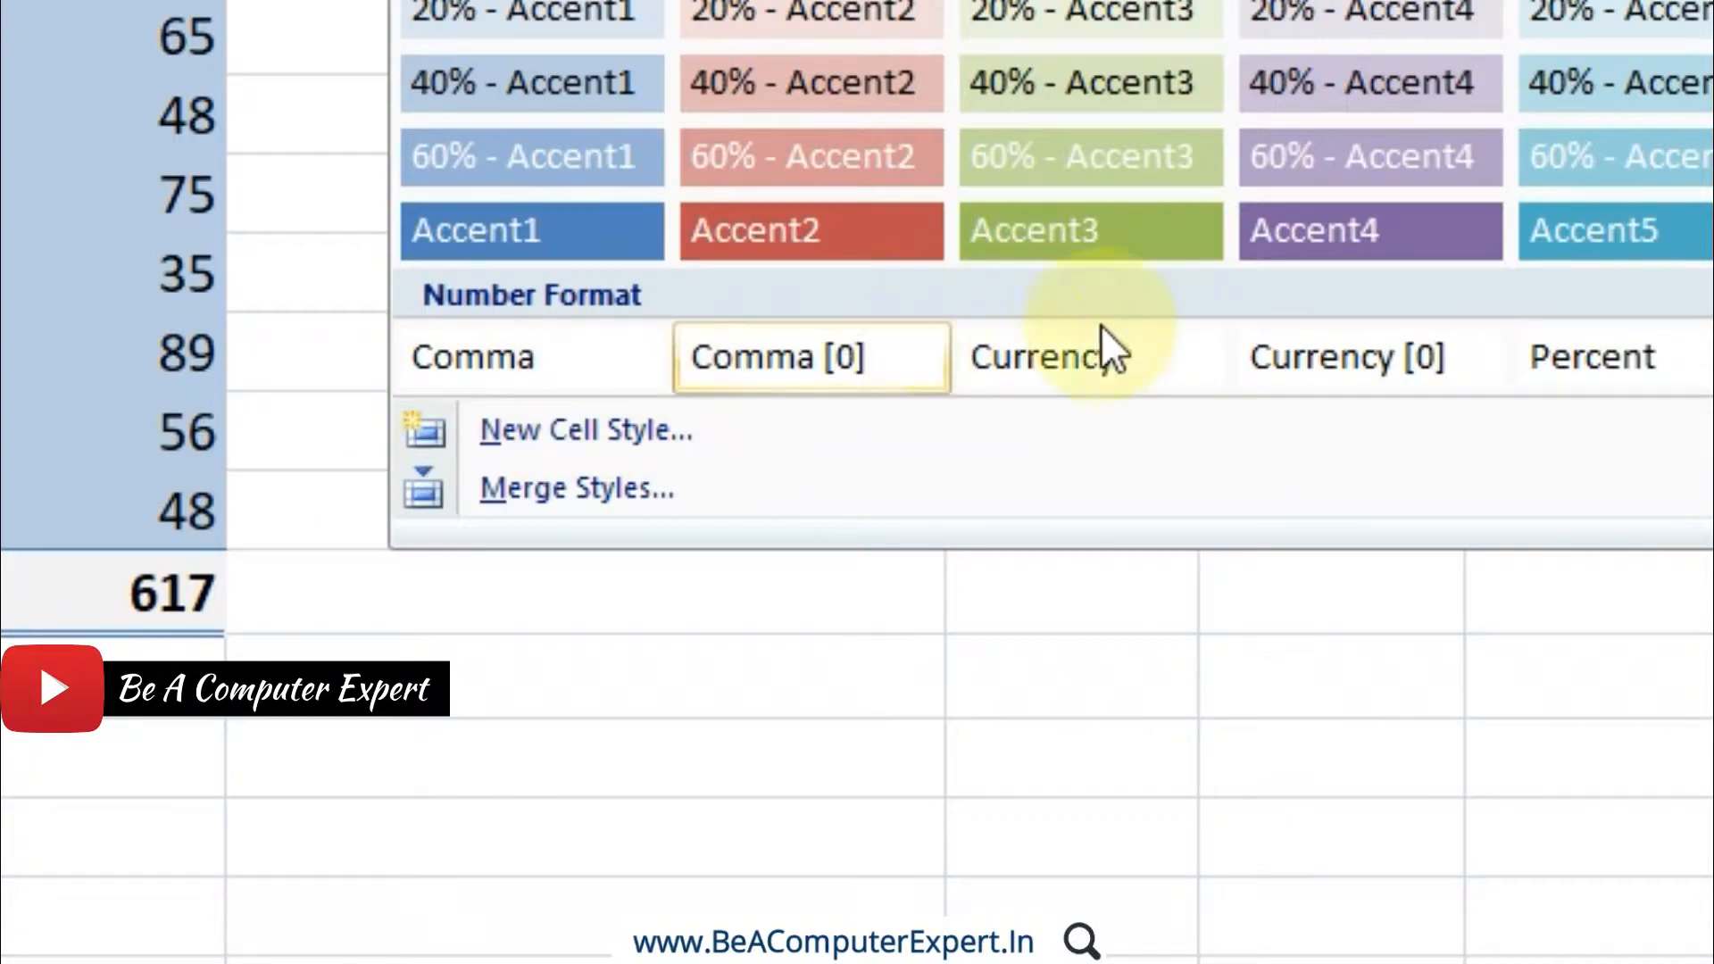
{"action": "left_click", "coordinate": [920, 839]}
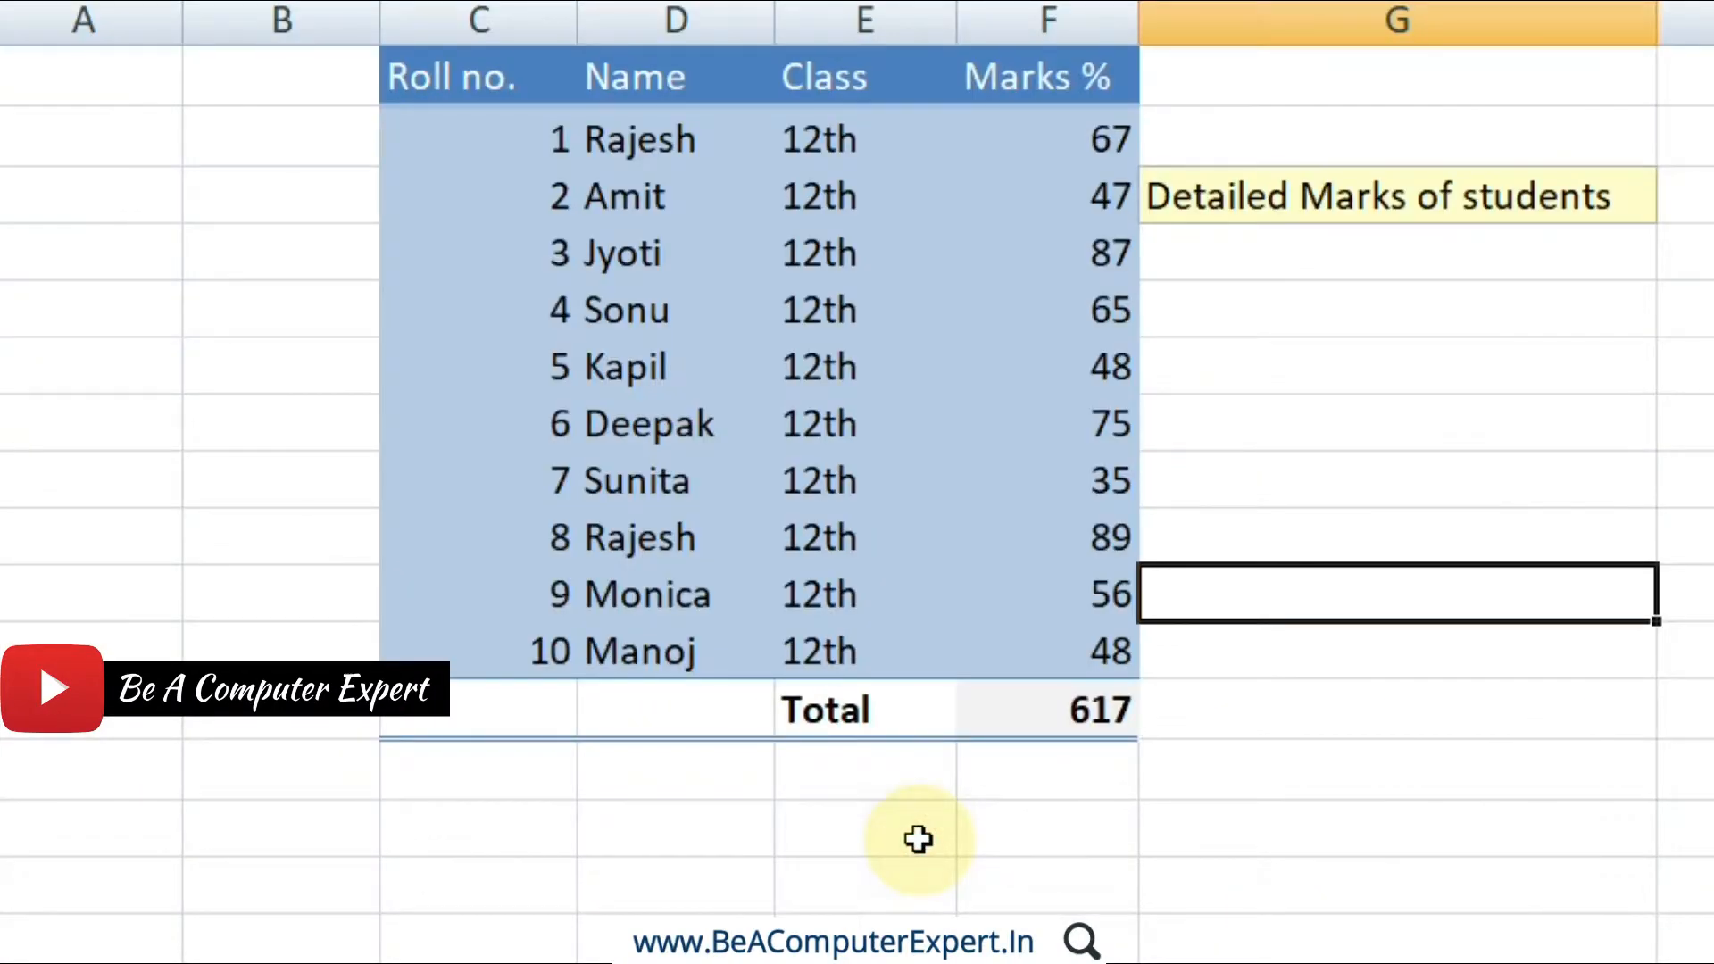
{"action": "left_click", "coordinate": [800, 816]}
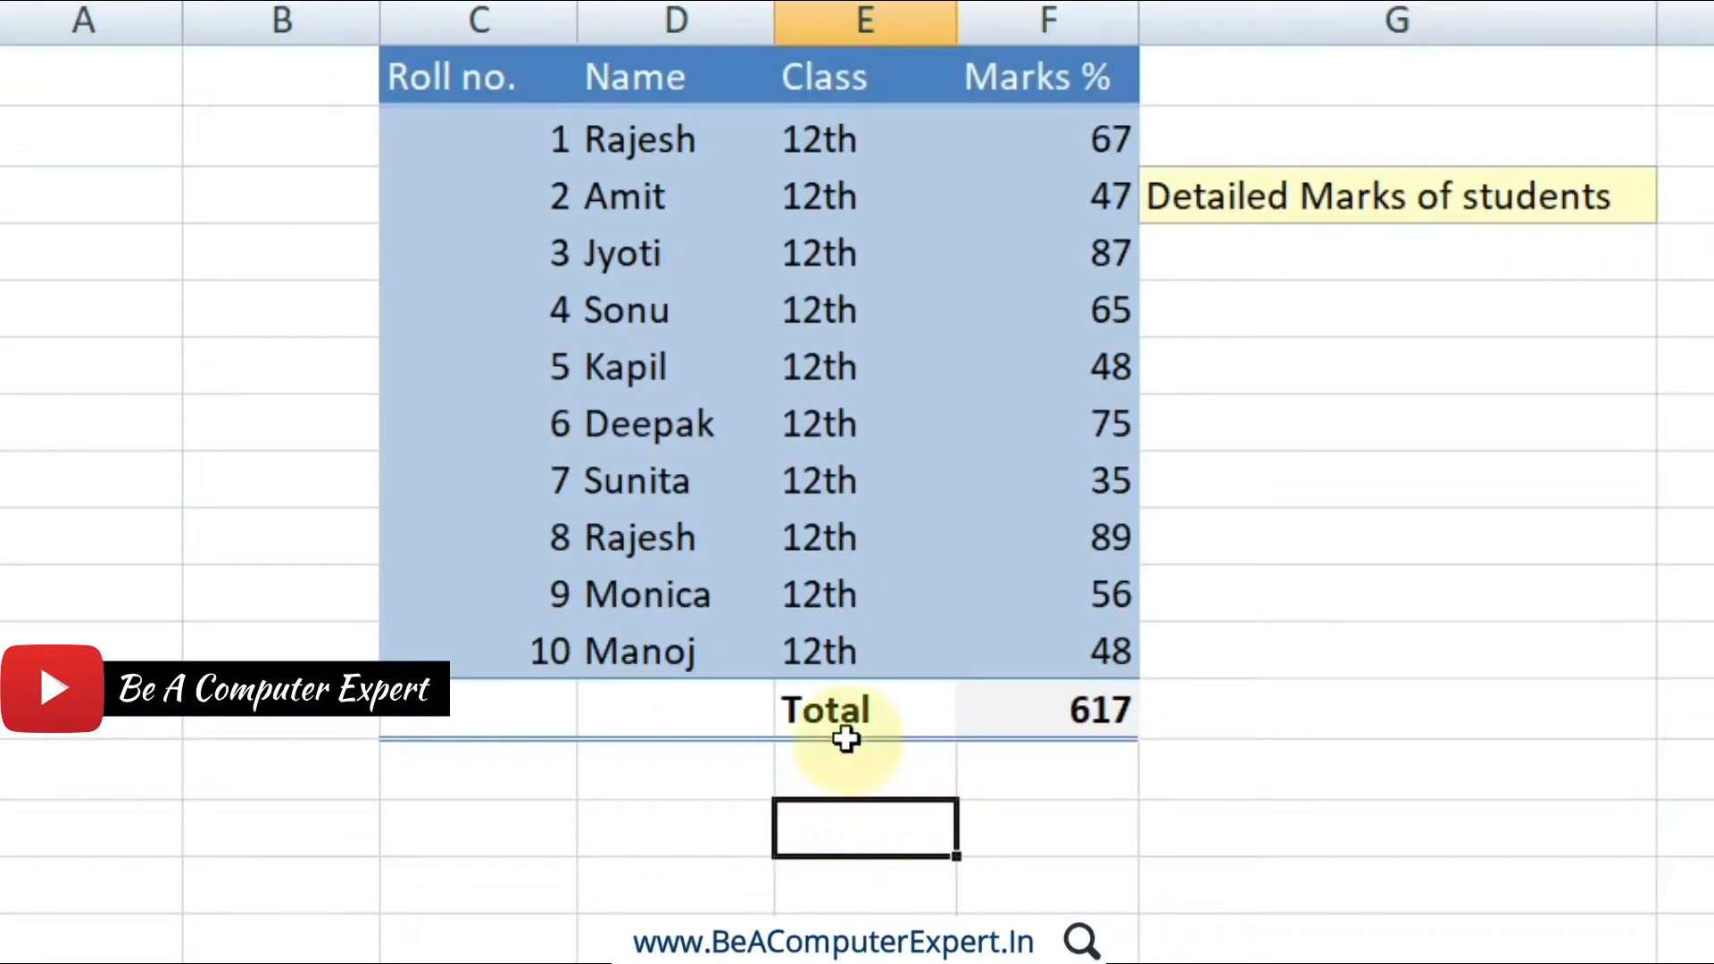
{"action": "left_click_drag", "start_coordinate": [948, 18], "coordinate": [1080, 17]}
{"action": "type", "text": "564748"}
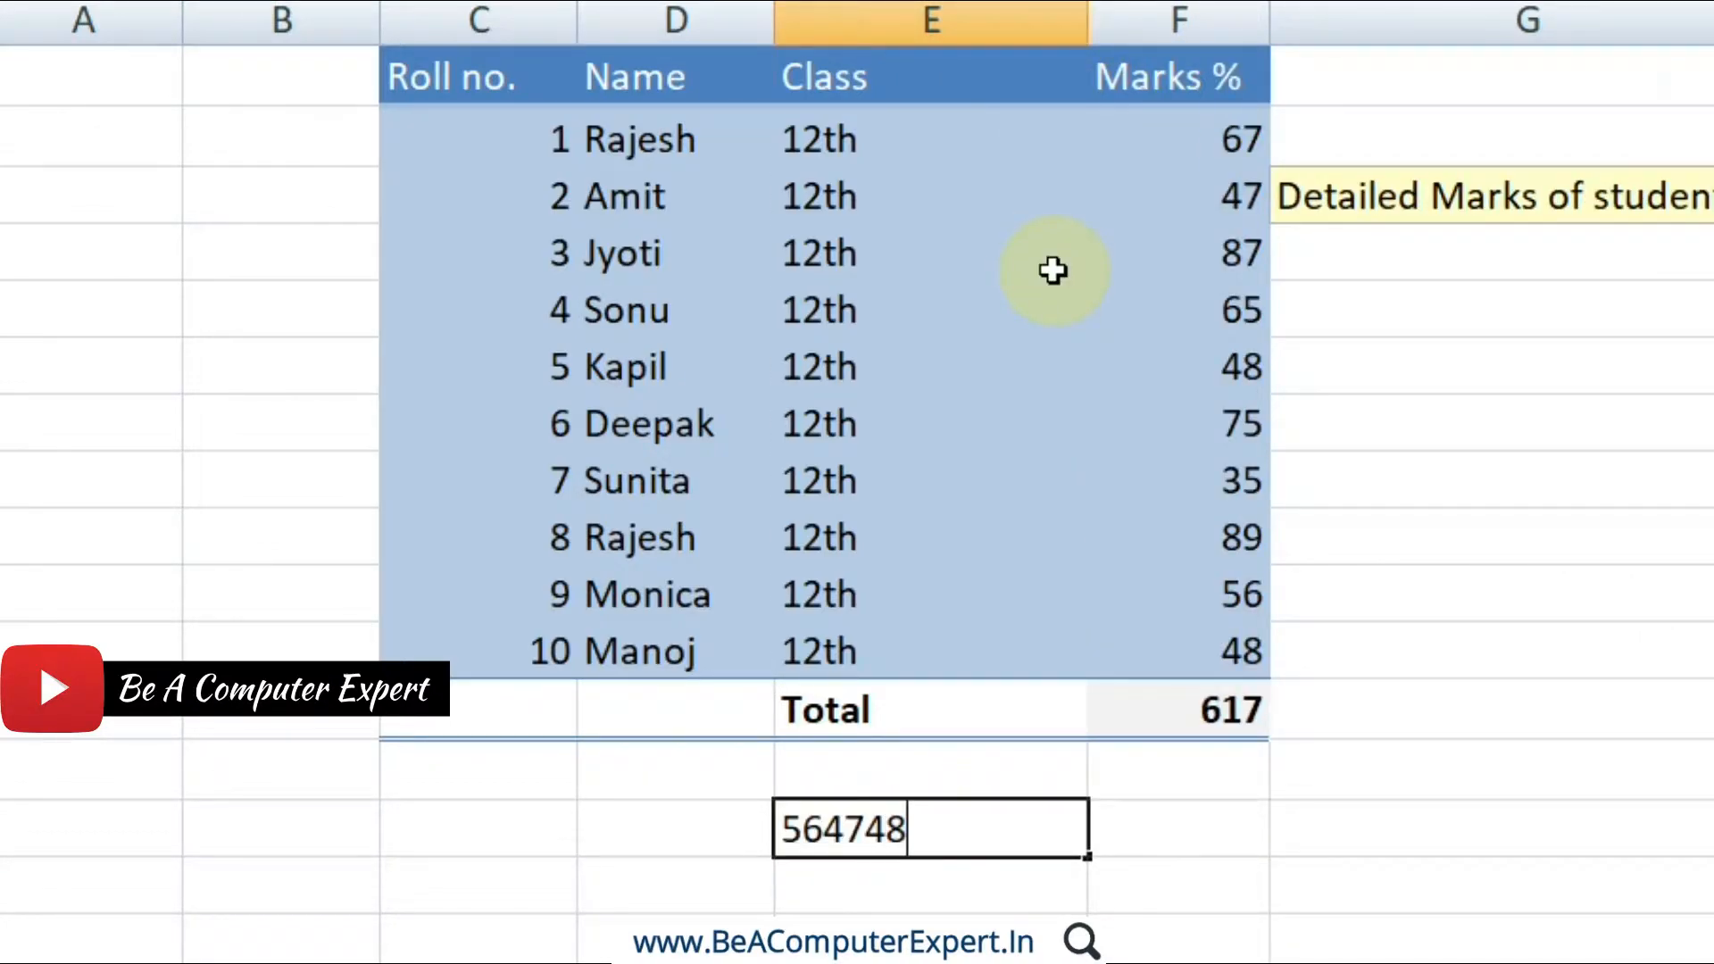
{"action": "key", "text": "Return"}
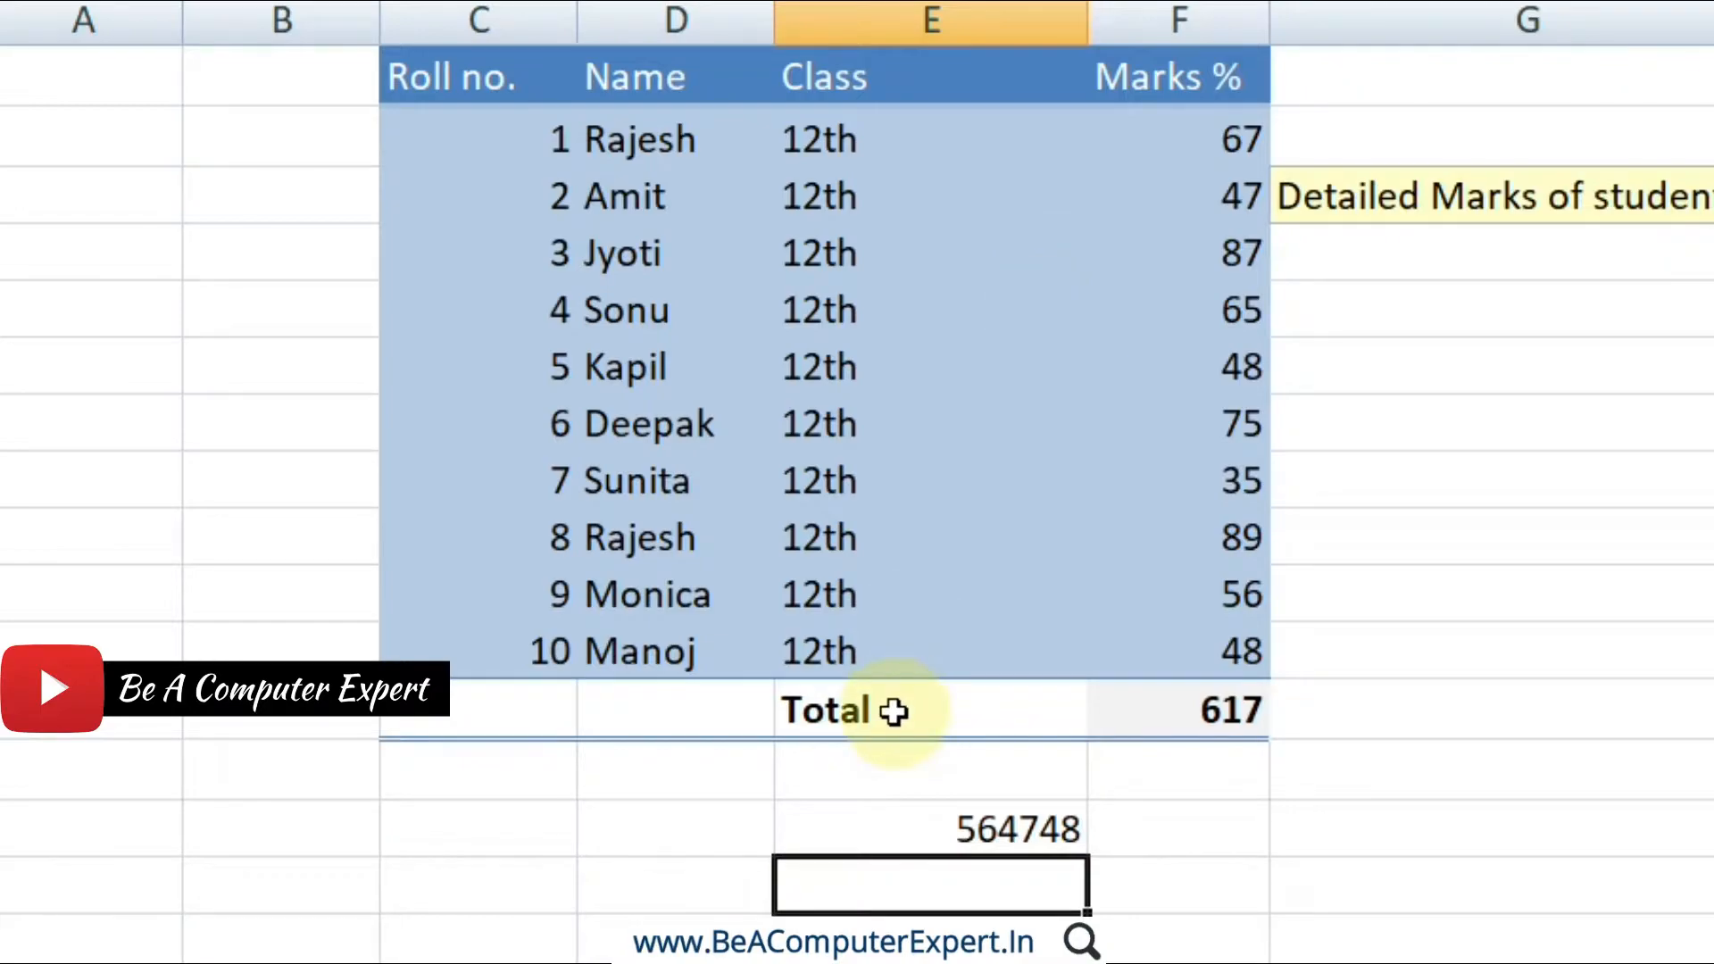
Step: Apply the Comma number format style to the number in cell E14
{"action": "left_click", "coordinate": [958, 829]}
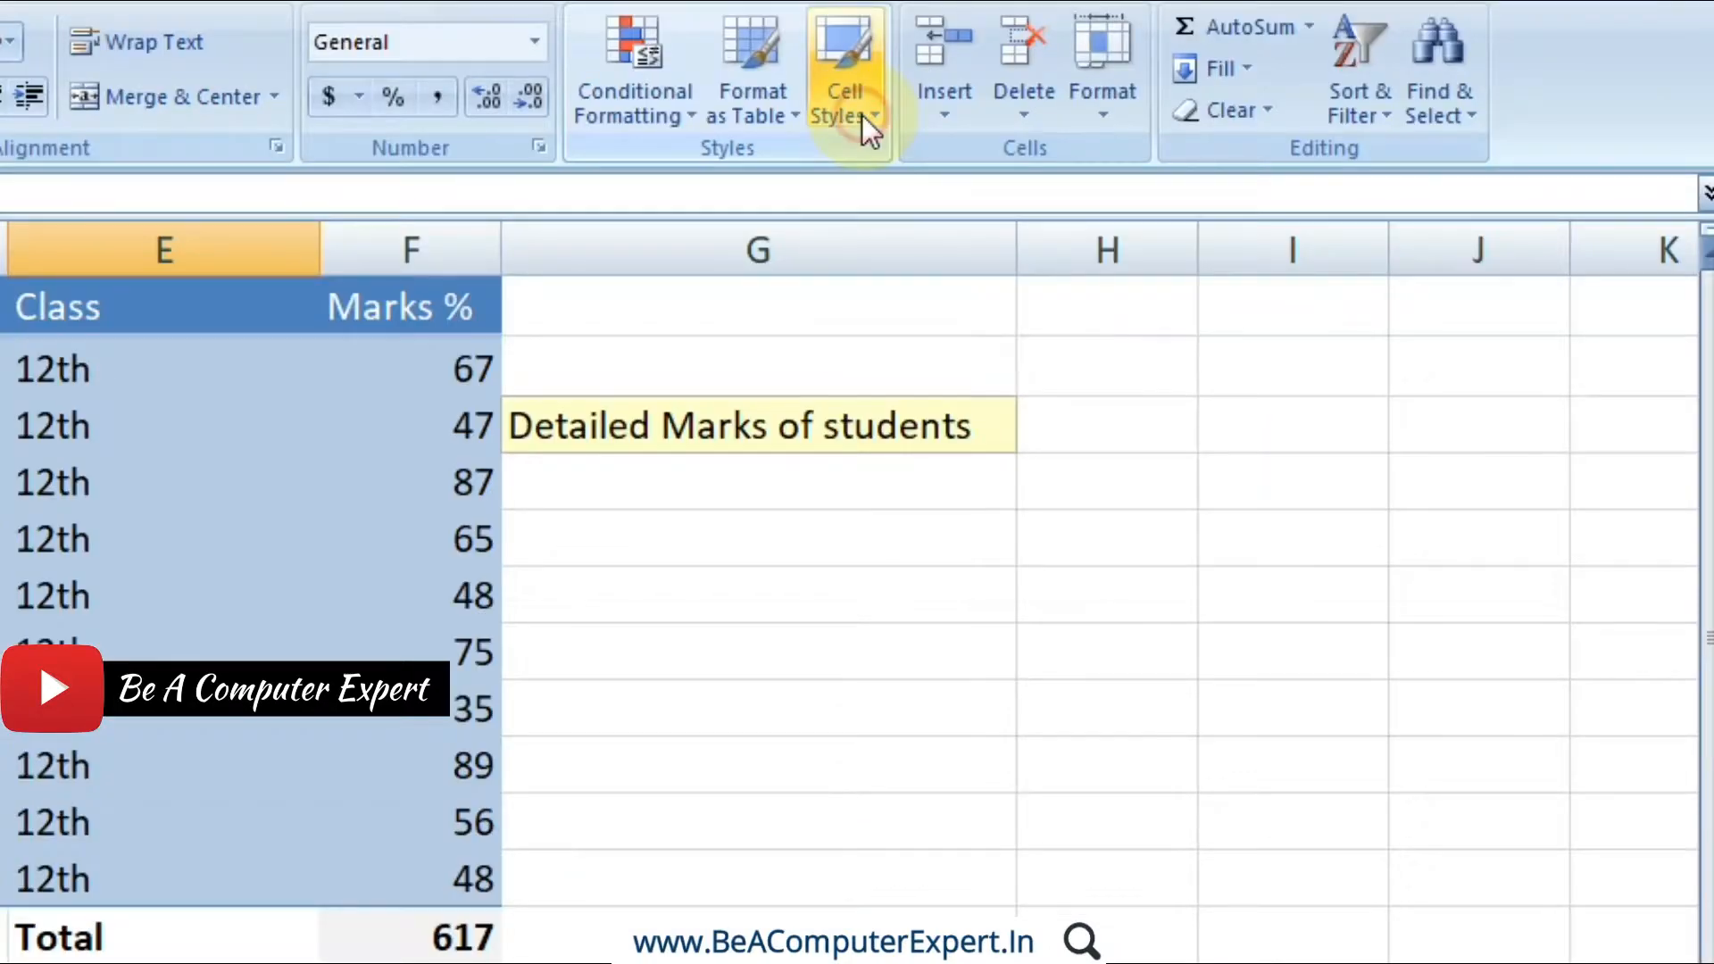
{"action": "left_click", "coordinate": [861, 116]}
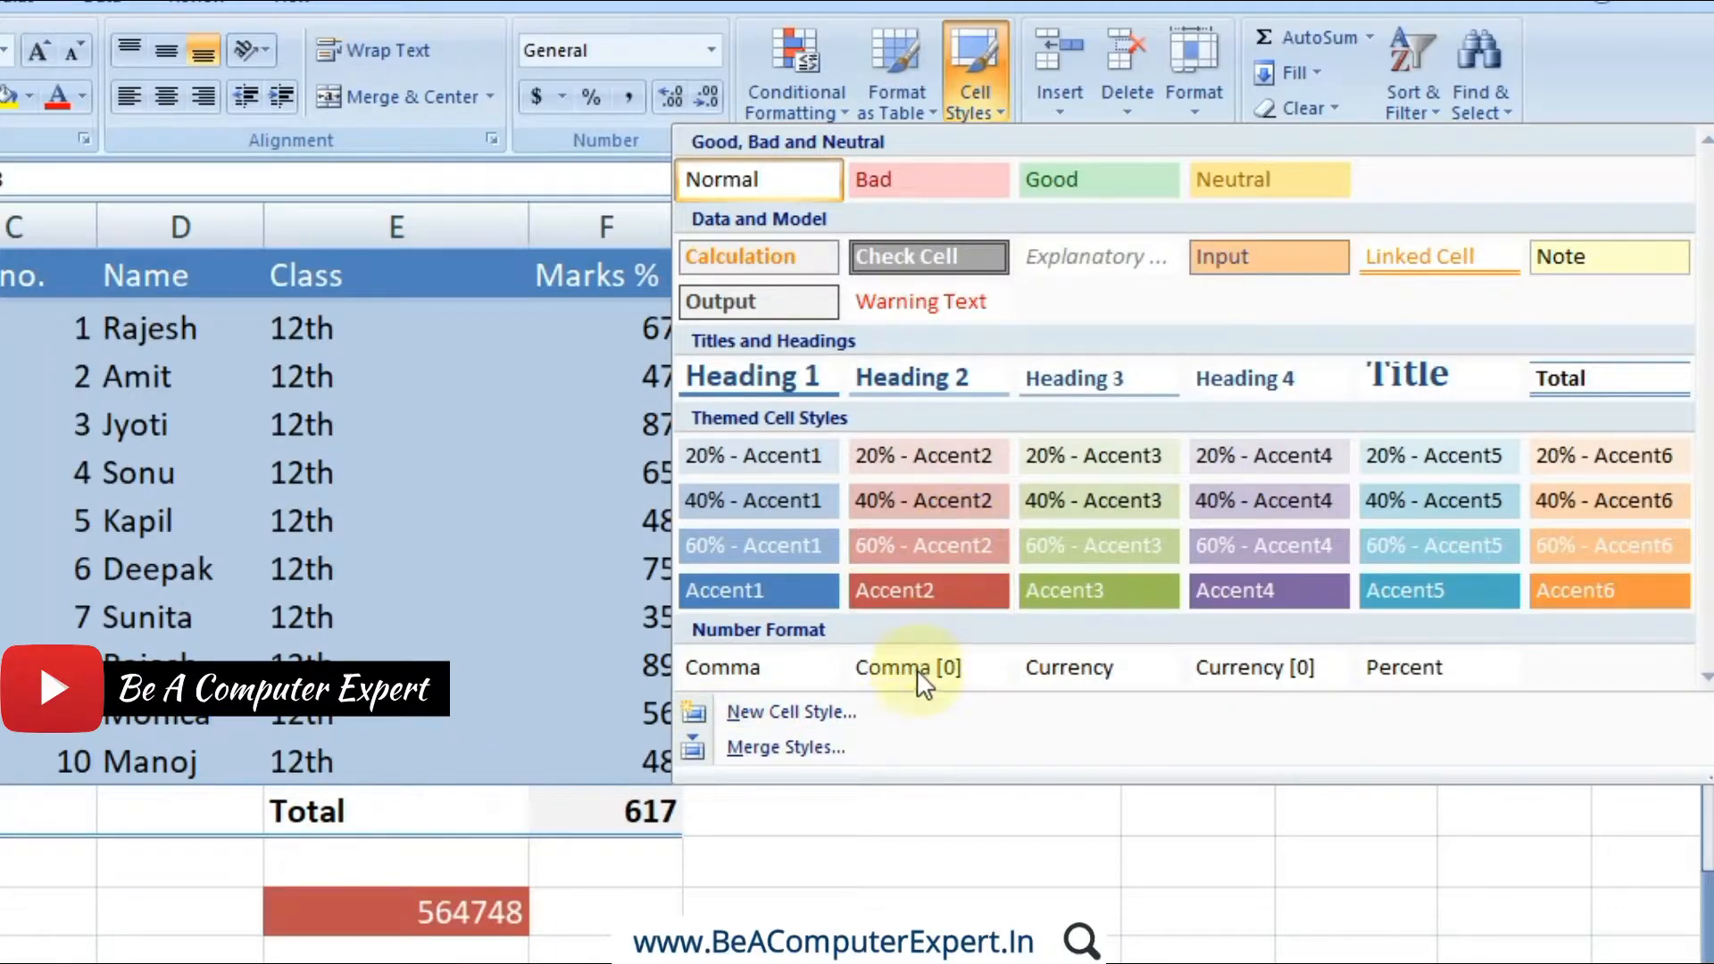
{"action": "left_click", "coordinate": [761, 671]}
{"action": "left_click", "coordinate": [826, 908]}
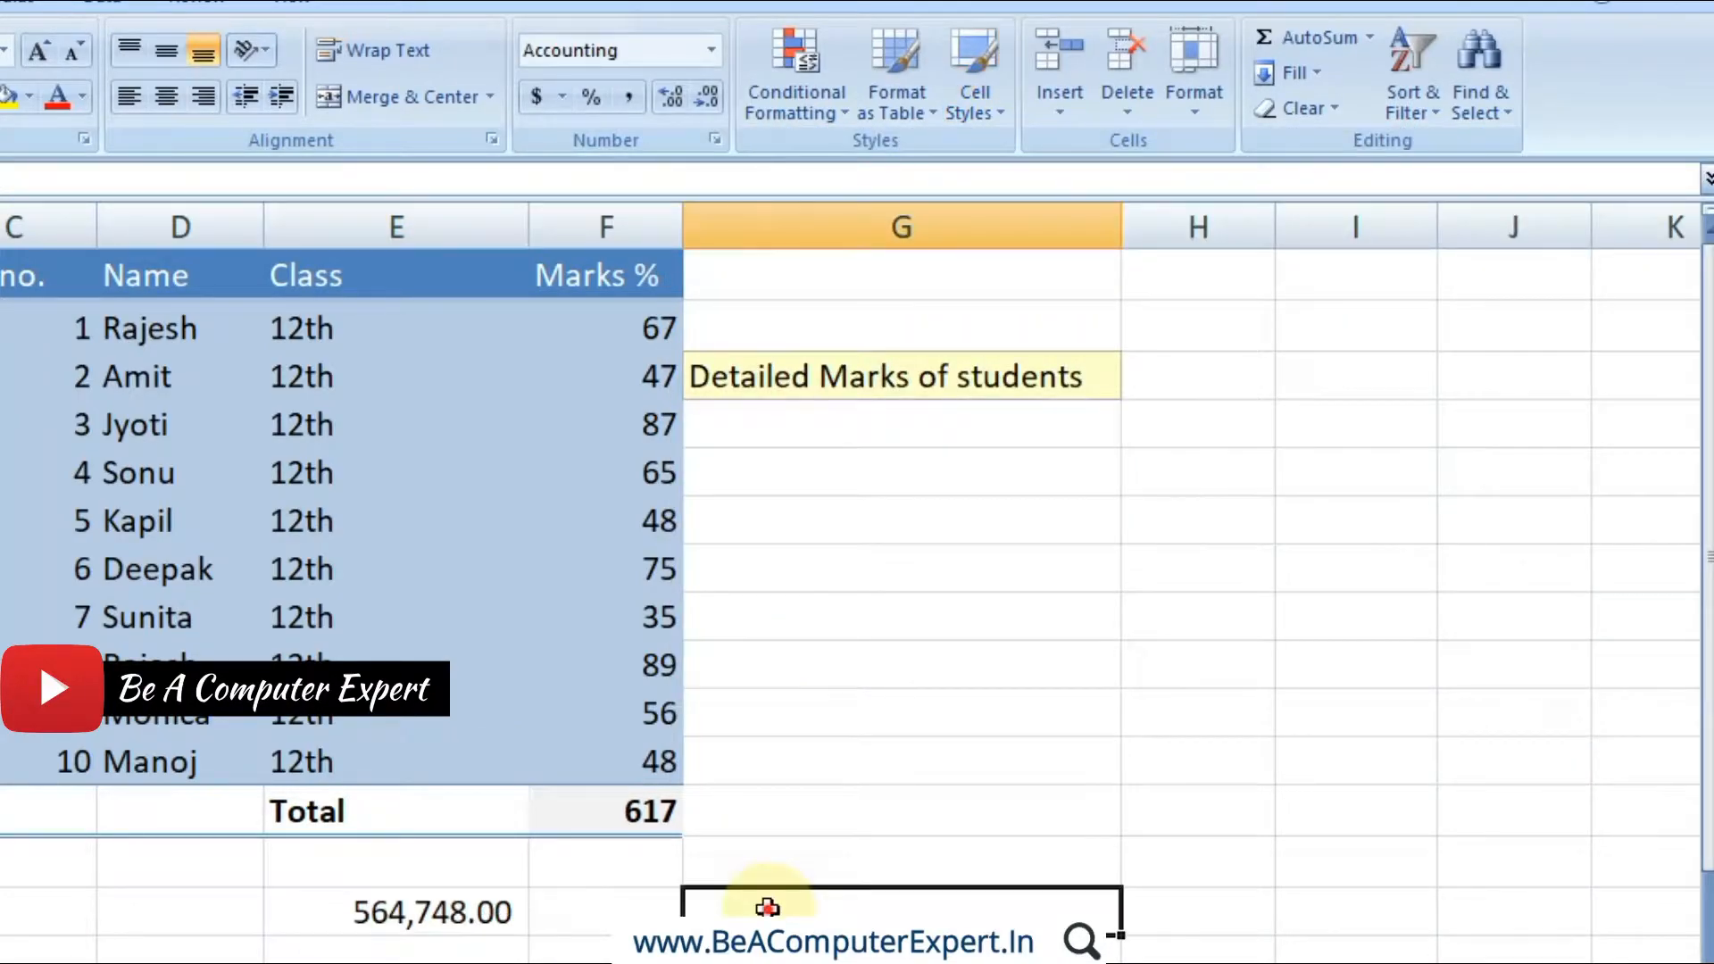
Step: Reset the number in cell E14 to the Normal cell style
{"action": "left_click", "coordinate": [433, 911]}
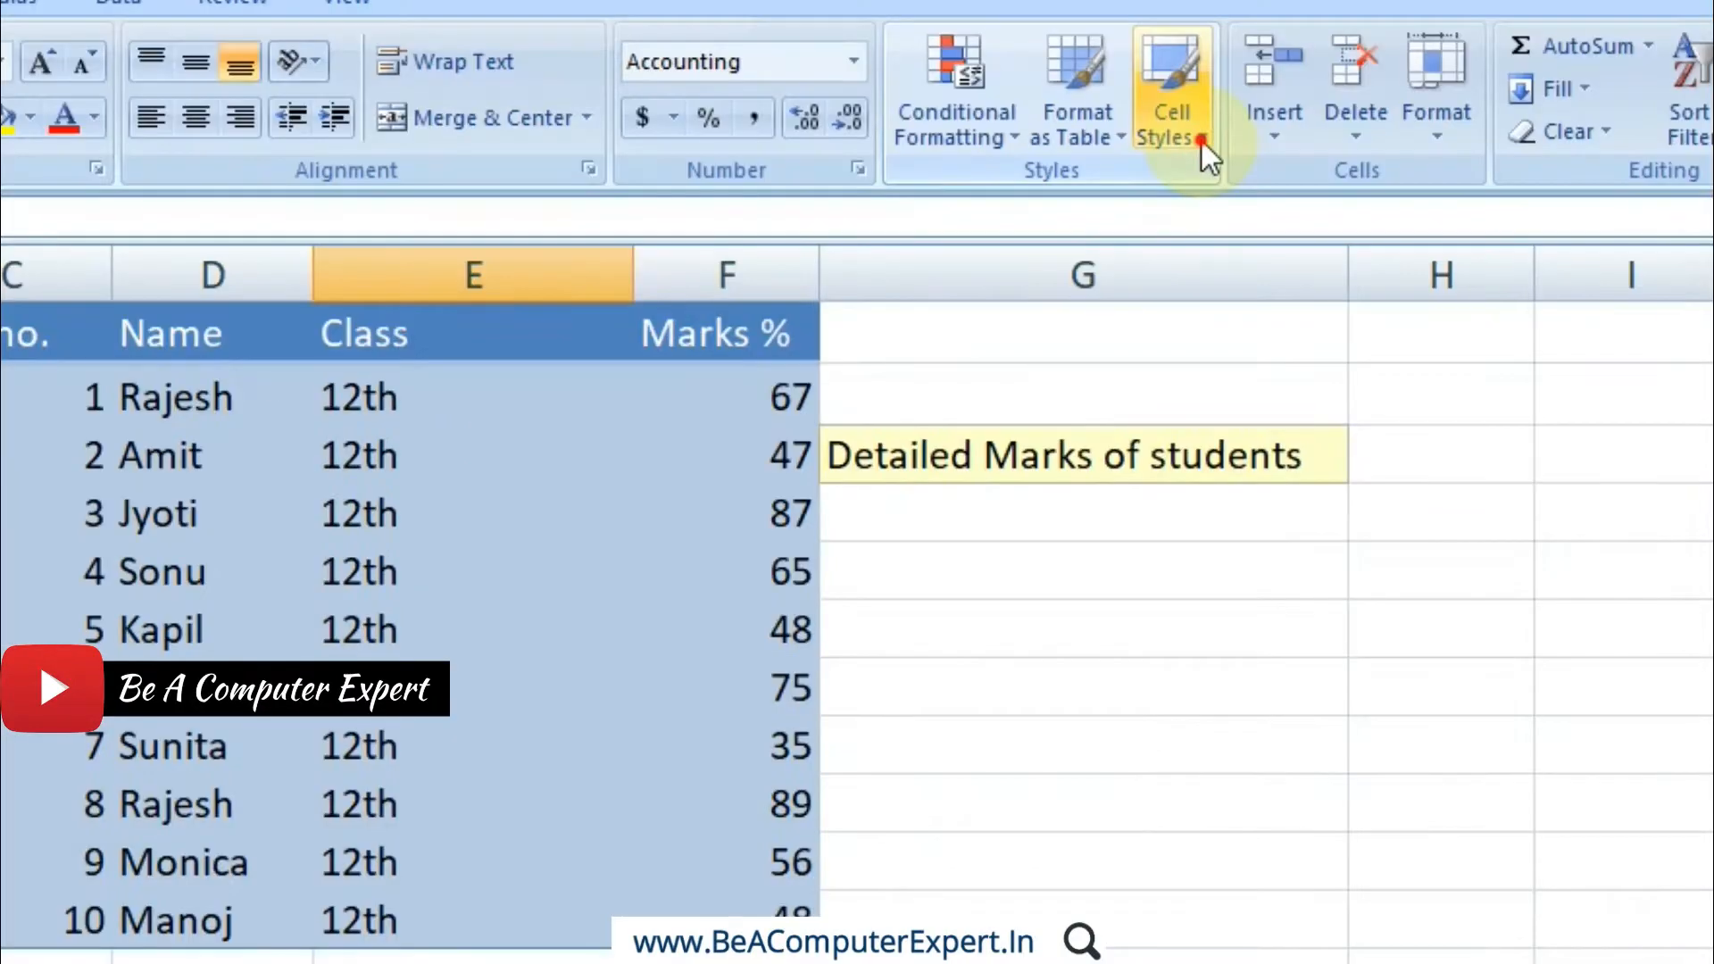
{"action": "left_click", "coordinate": [1201, 141]}
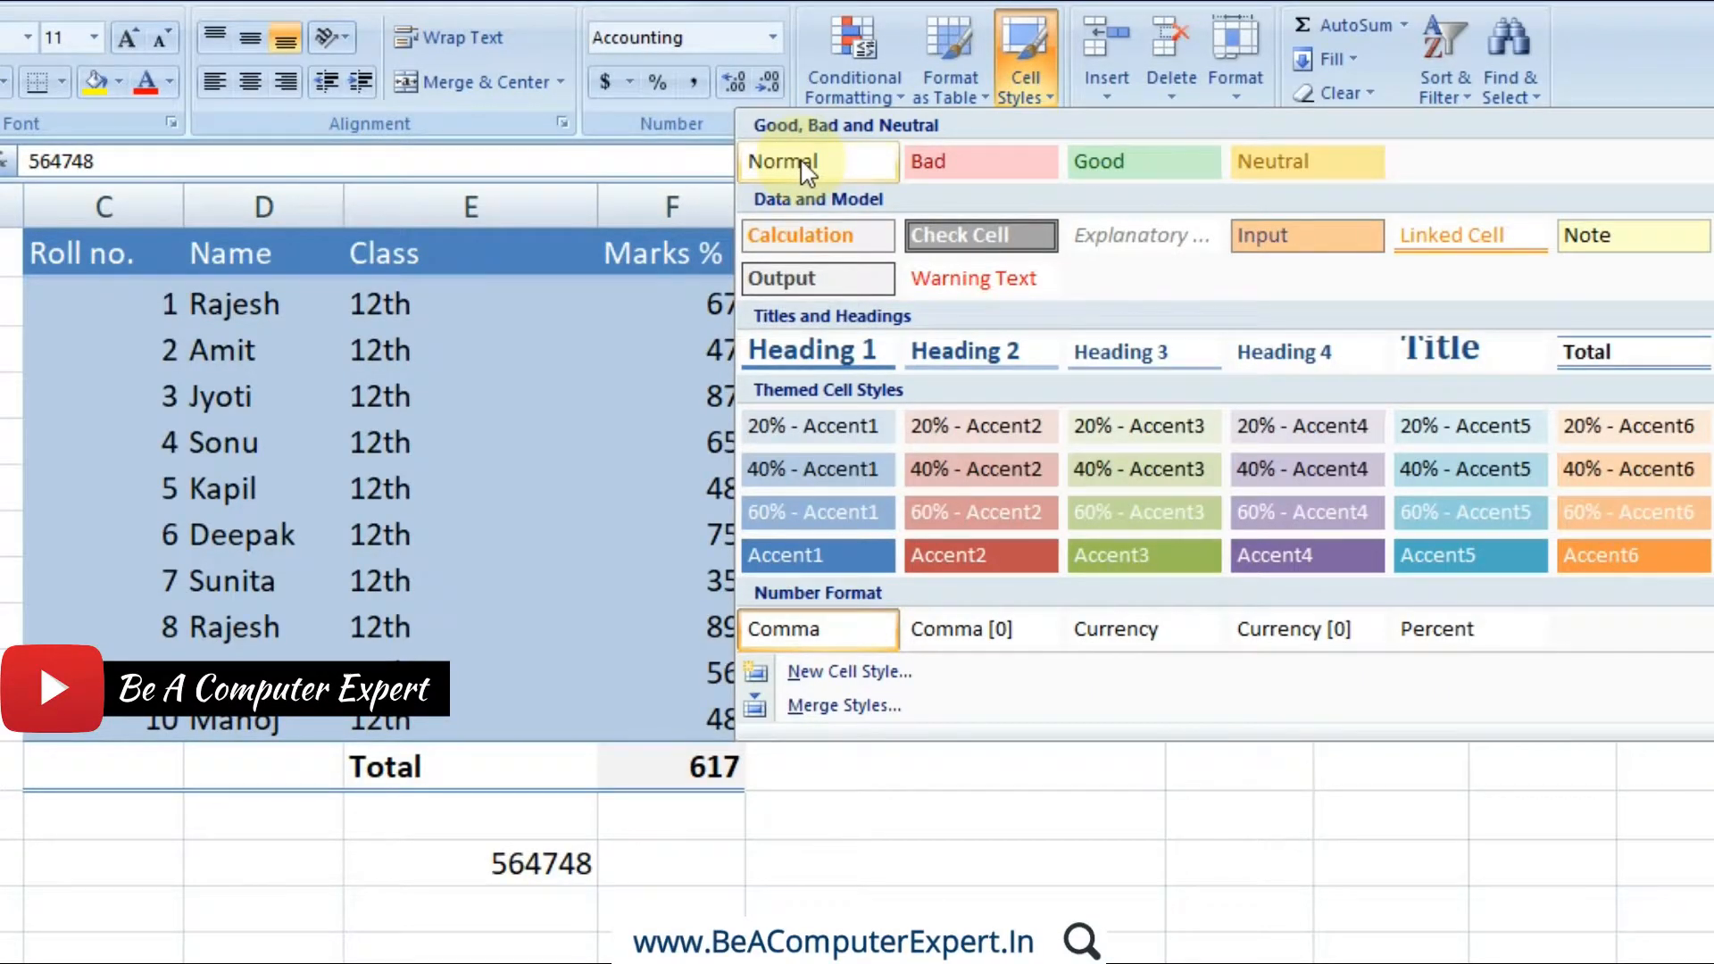
{"action": "left_click", "coordinate": [807, 170]}
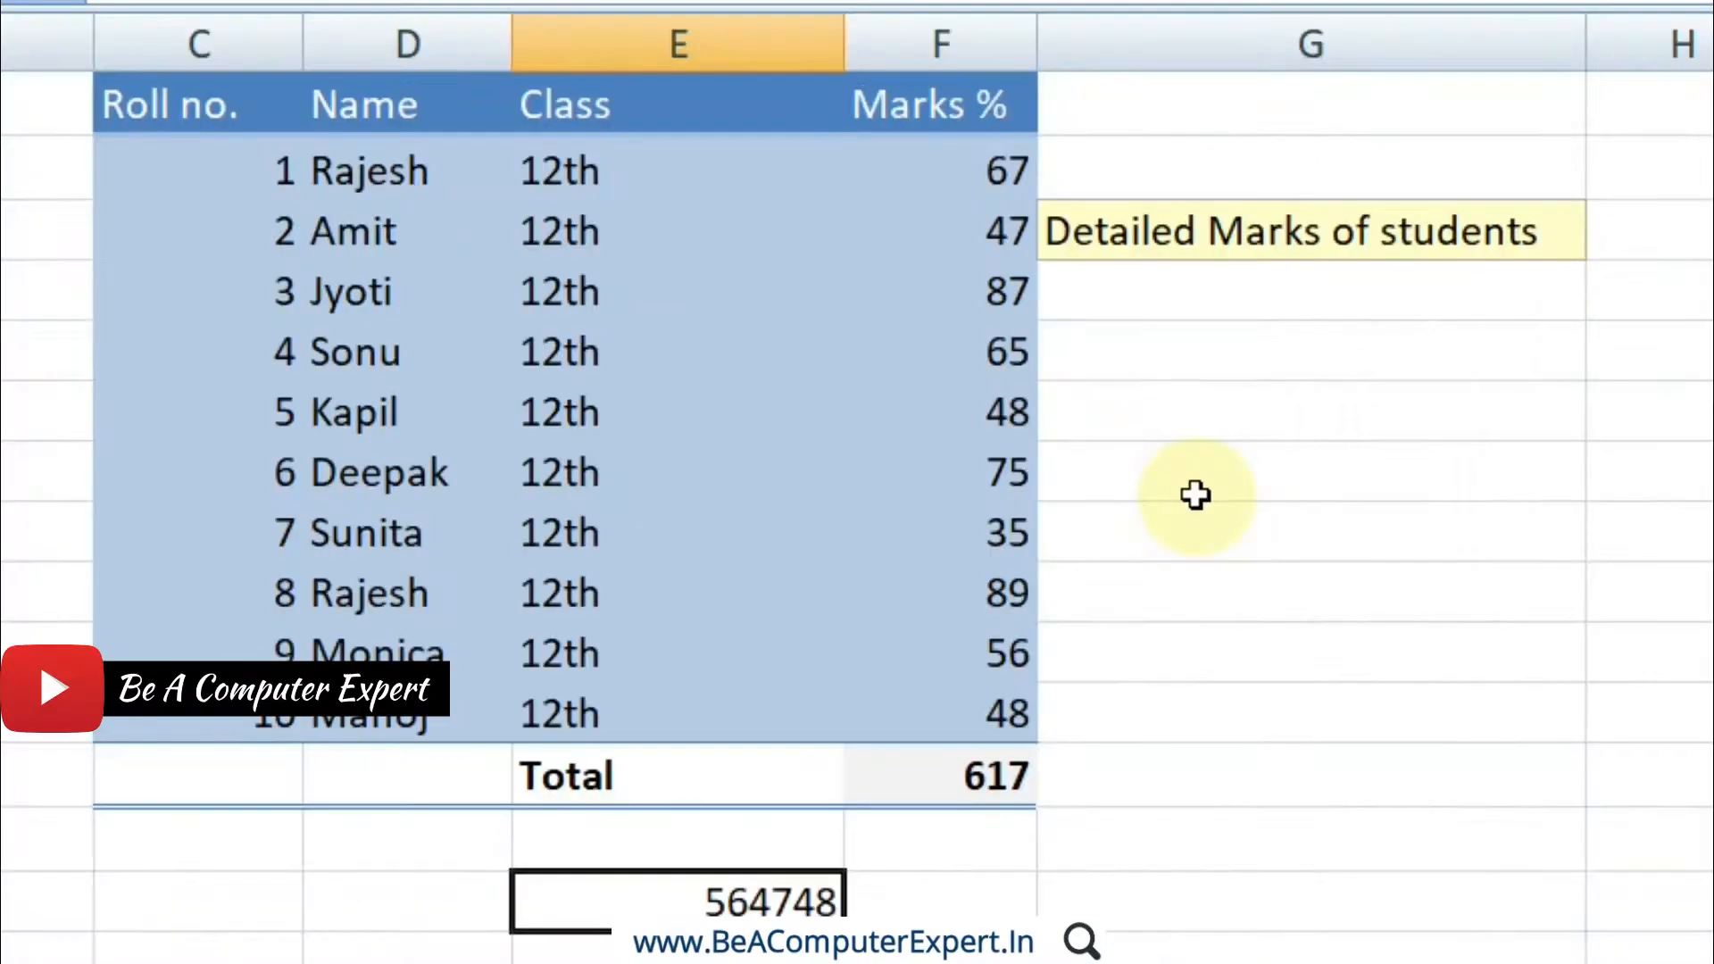
{"action": "left_click", "coordinate": [866, 551]}
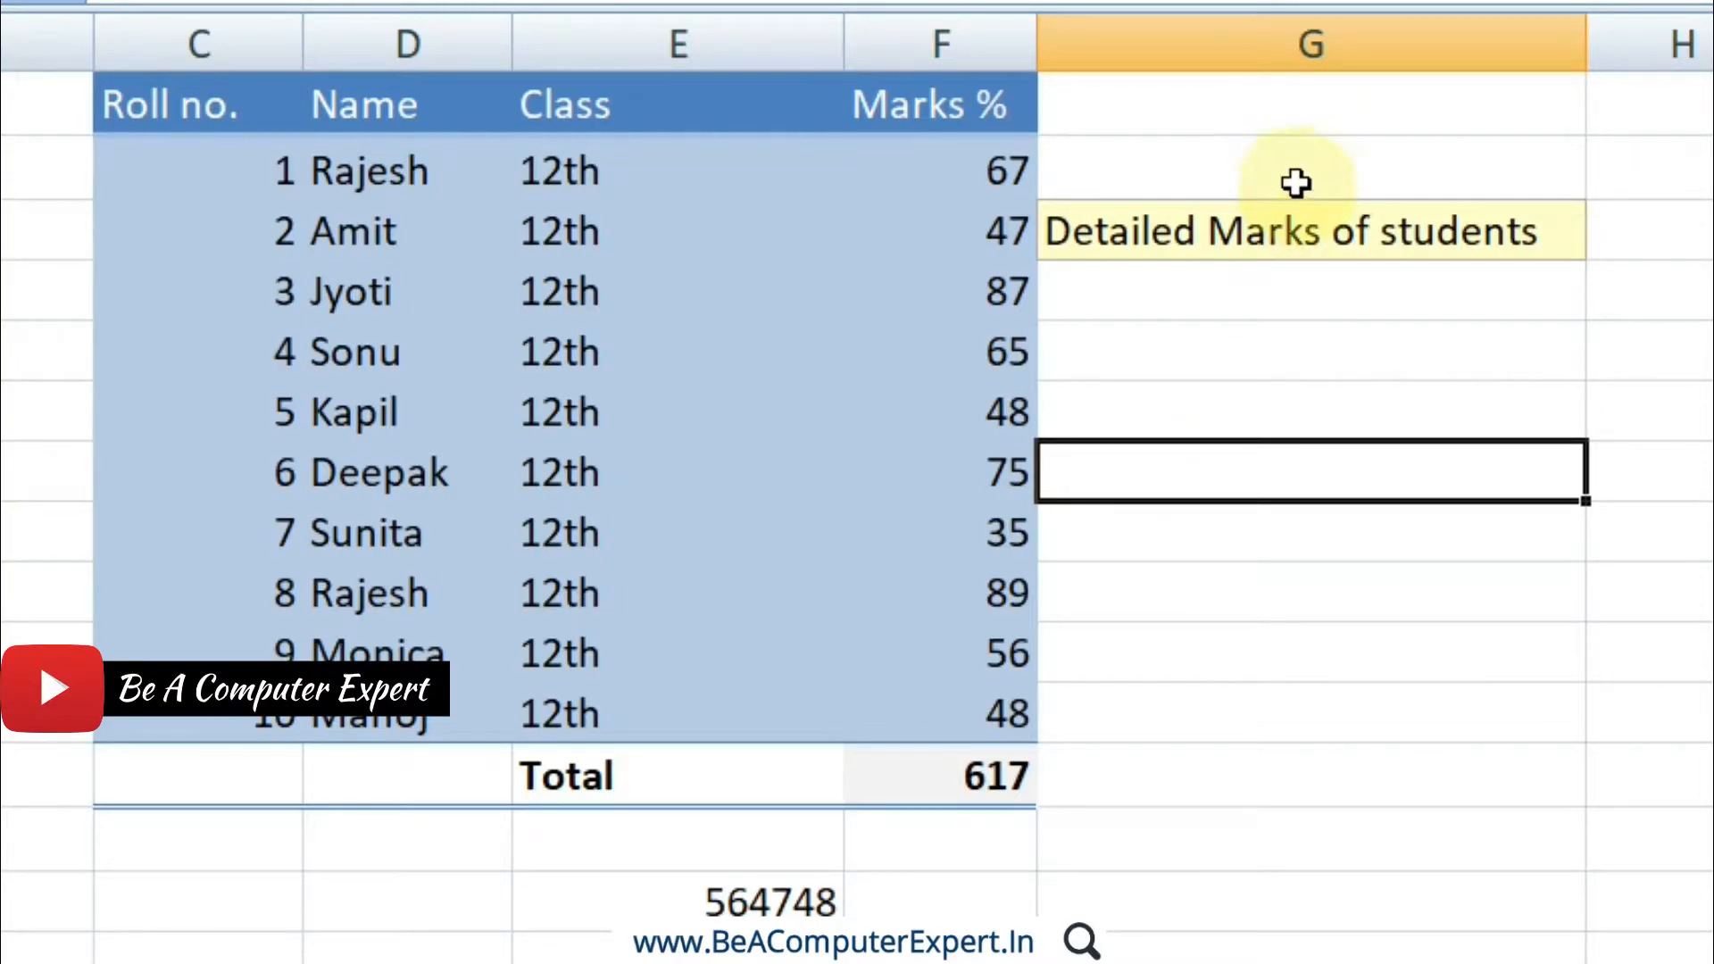
Step: Remove the note formatting from cell G3 by applying the Normal cell style
{"action": "left_click", "coordinate": [1259, 236]}
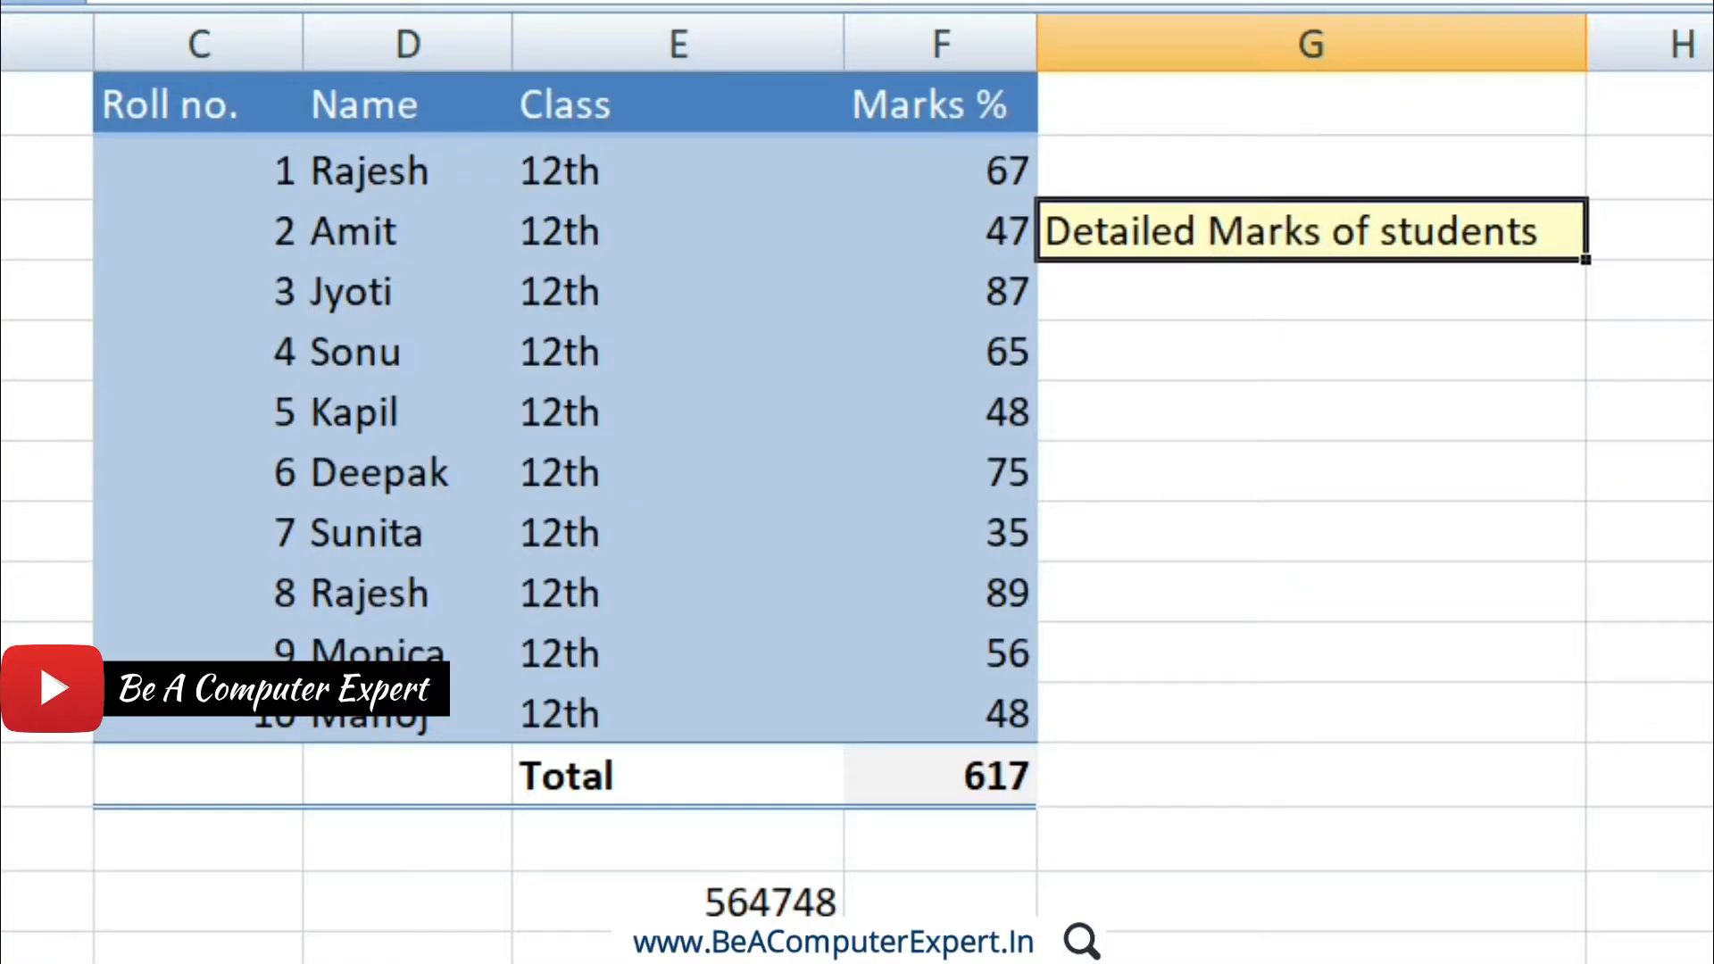
{"action": "left_click", "coordinate": [737, 152]}
{"action": "left_click", "coordinate": [460, 254]}
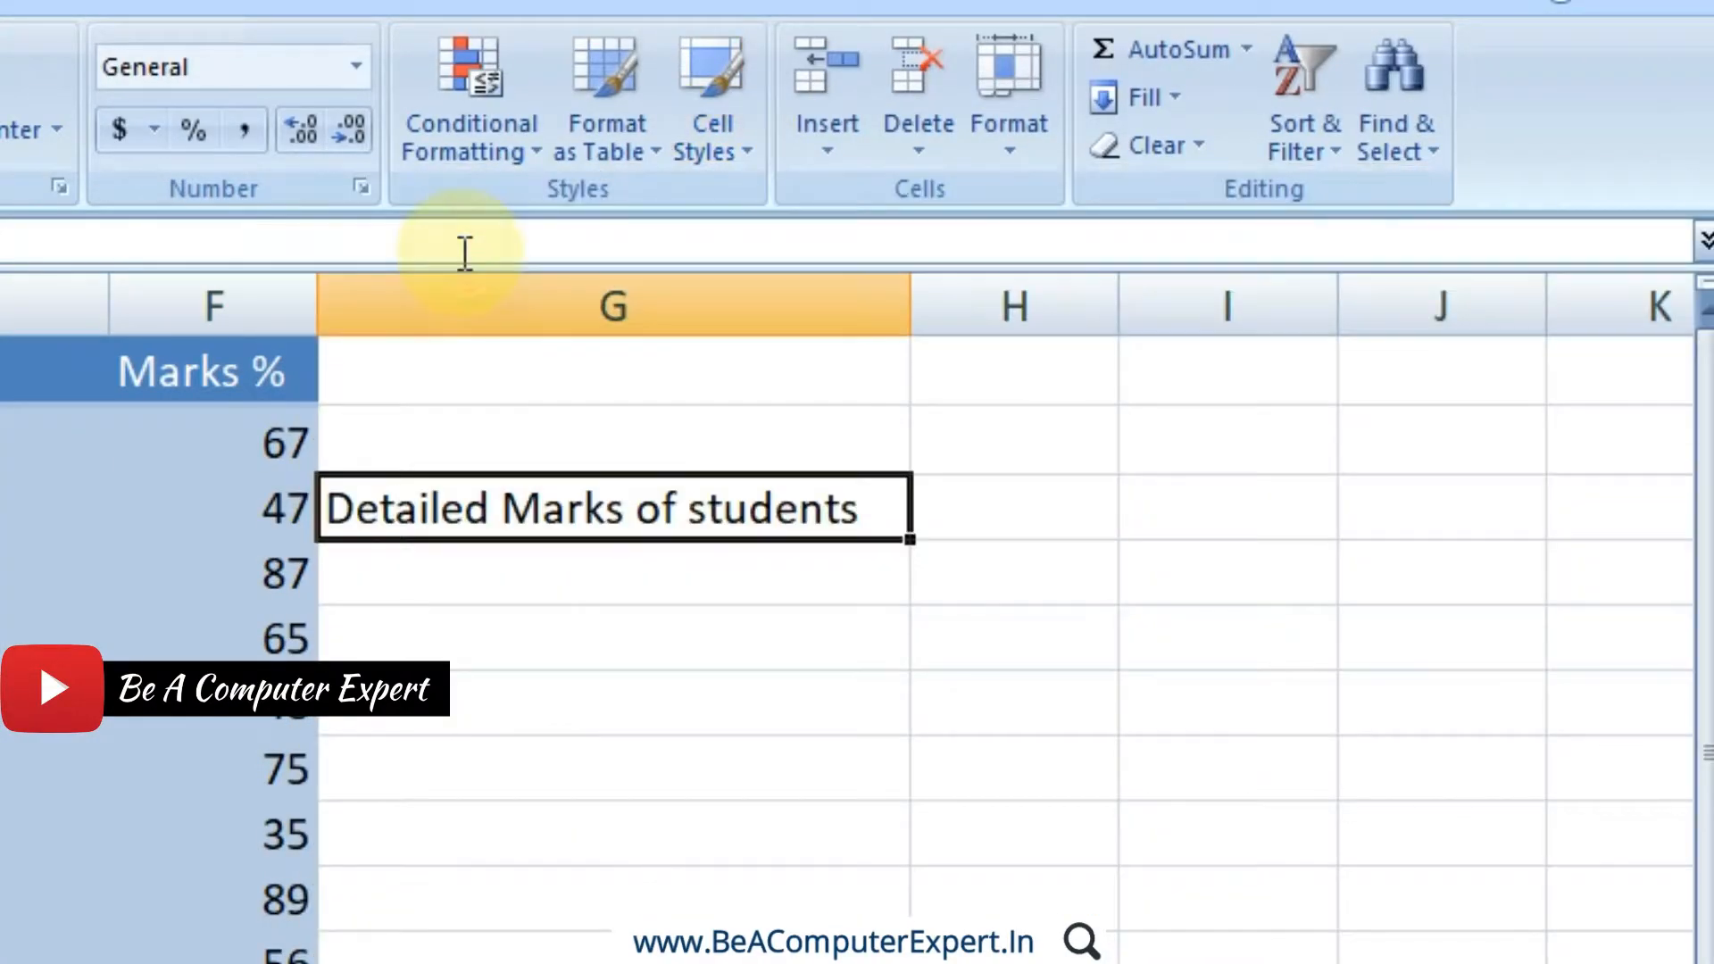
{"action": "left_click", "coordinate": [640, 681]}
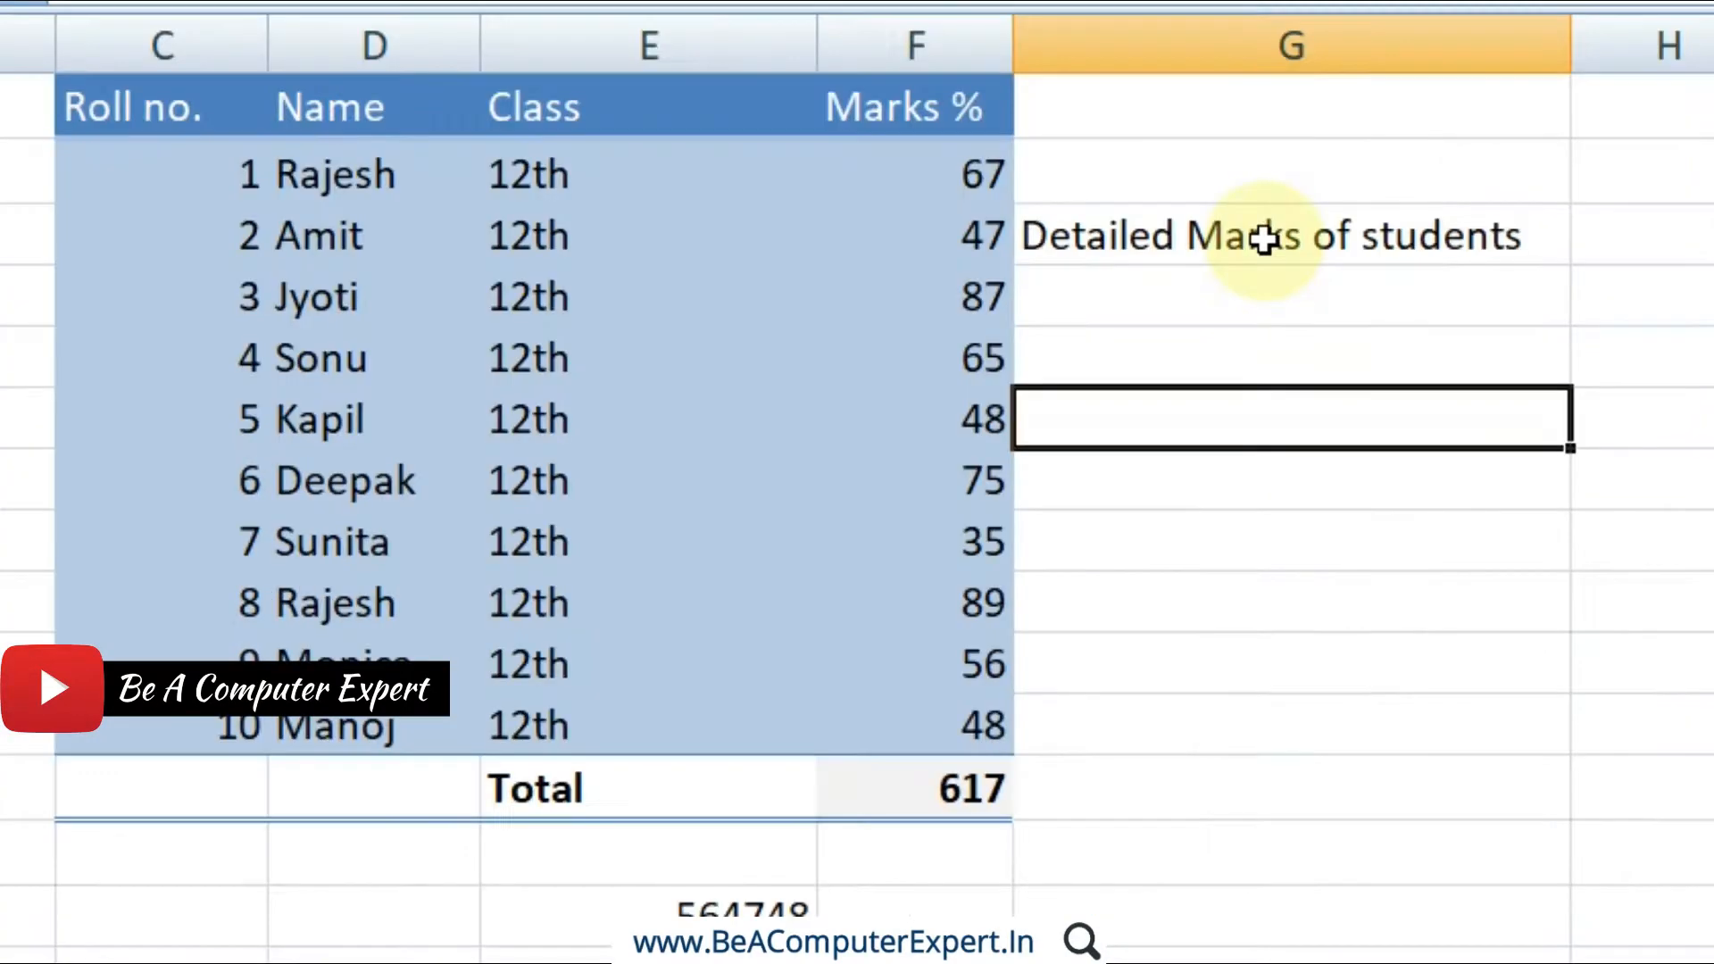
Step: Delete the text in cell G3 and narrow column G to roughly the width of its neighbouring columns
{"action": "left_click", "coordinate": [583, 508]}
{"action": "key", "text": "Delete"}
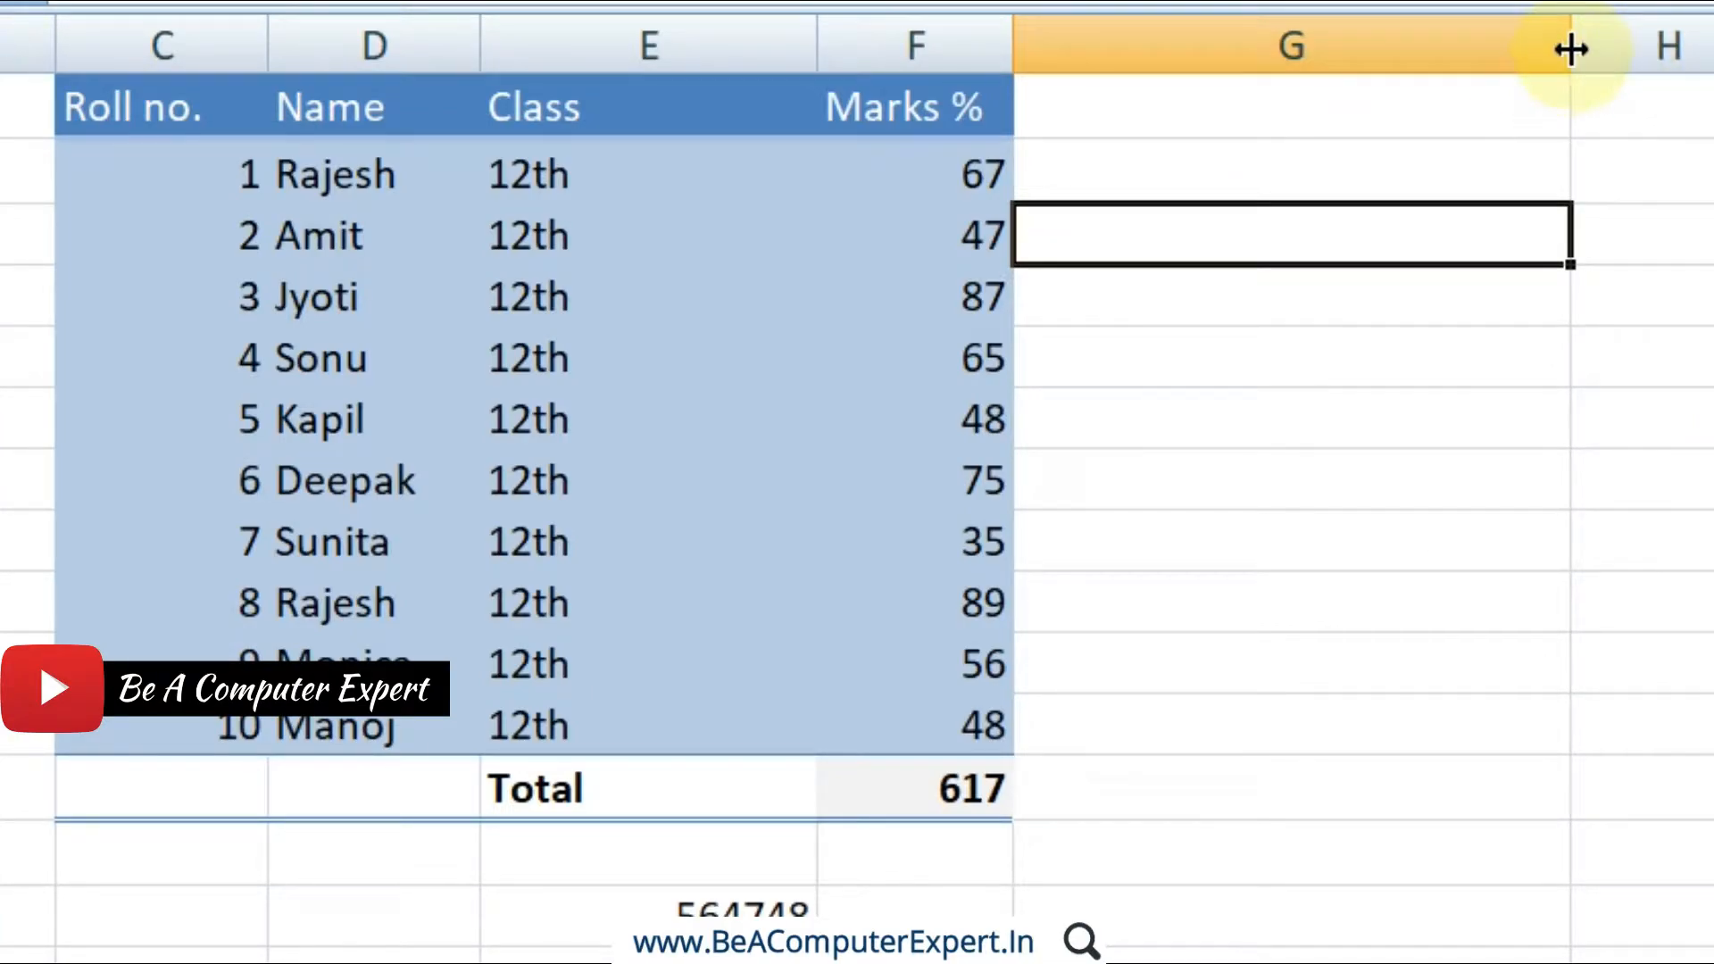
{"action": "left_click_drag", "start_coordinate": [1571, 49], "coordinate": [1230, 81]}
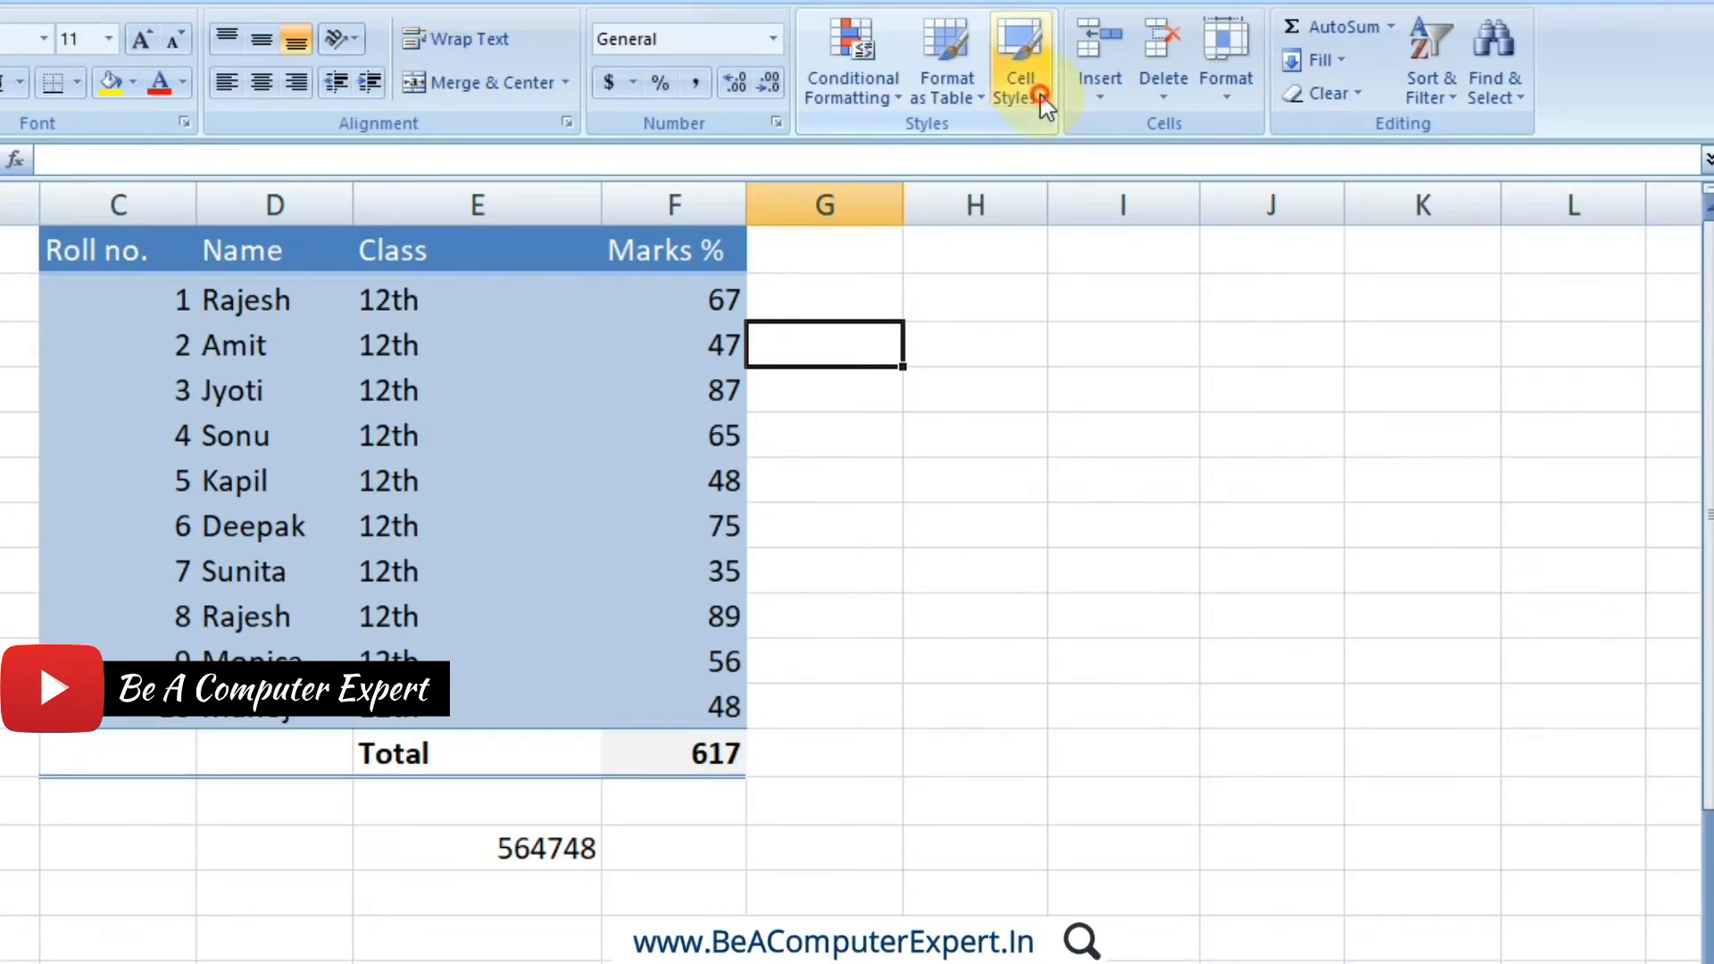
{"action": "left_click", "coordinate": [1041, 100]}
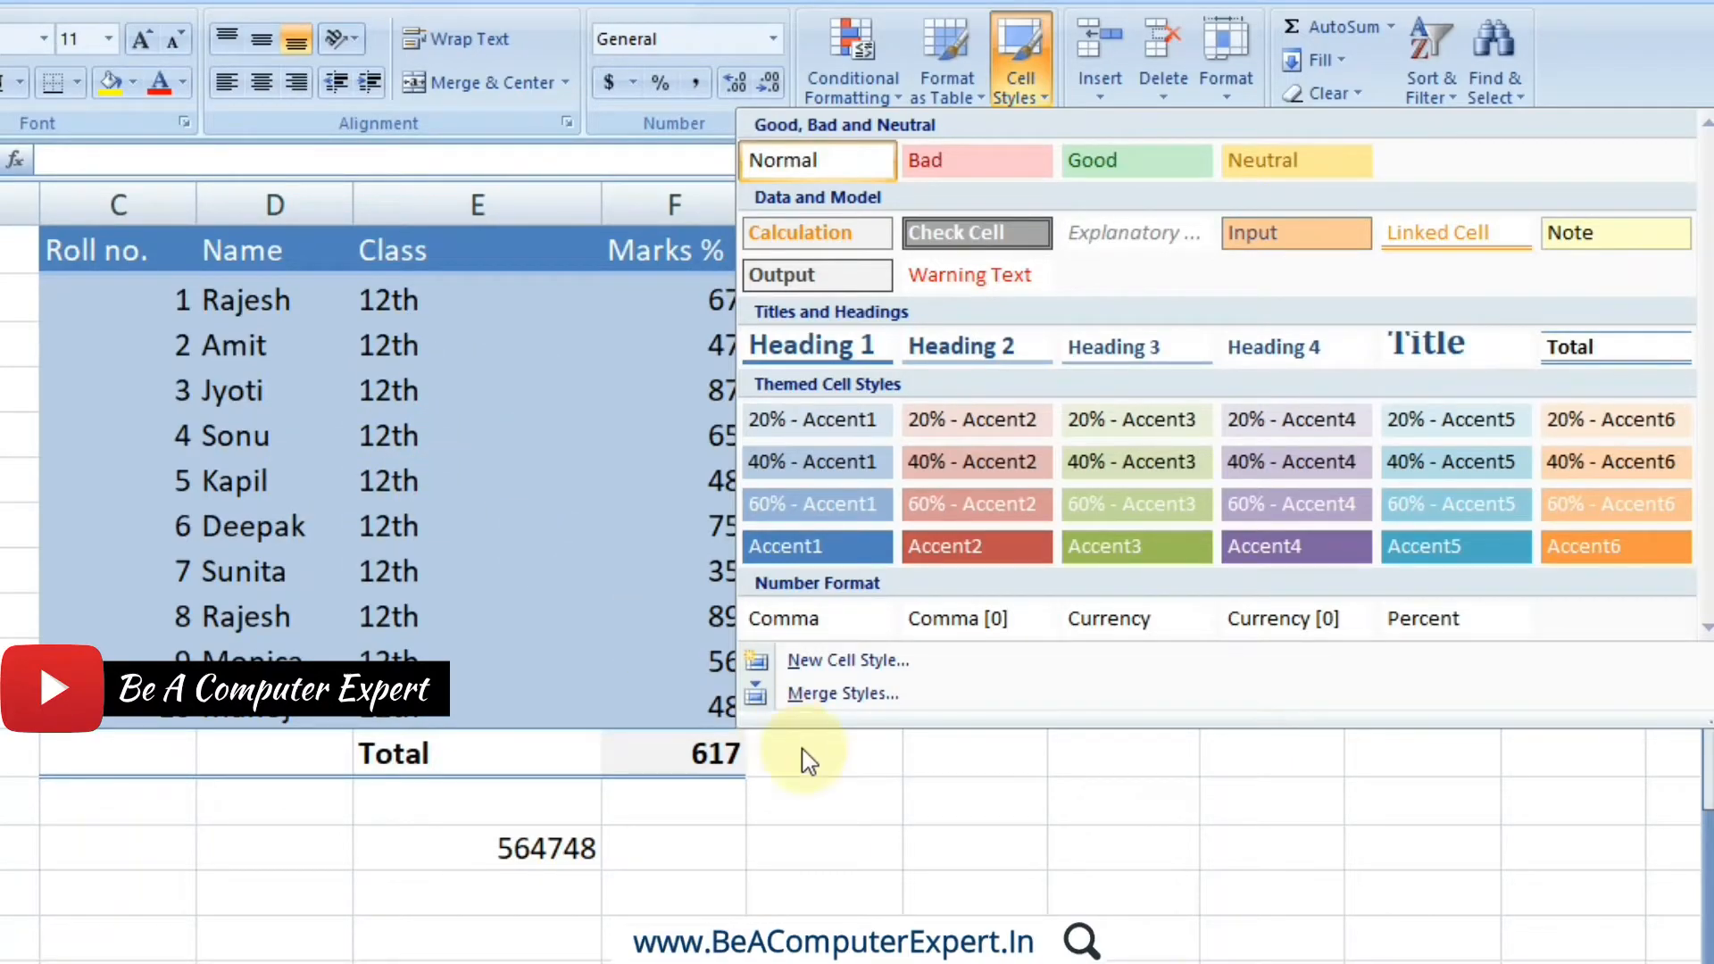
{"action": "left_click", "coordinate": [808, 770]}
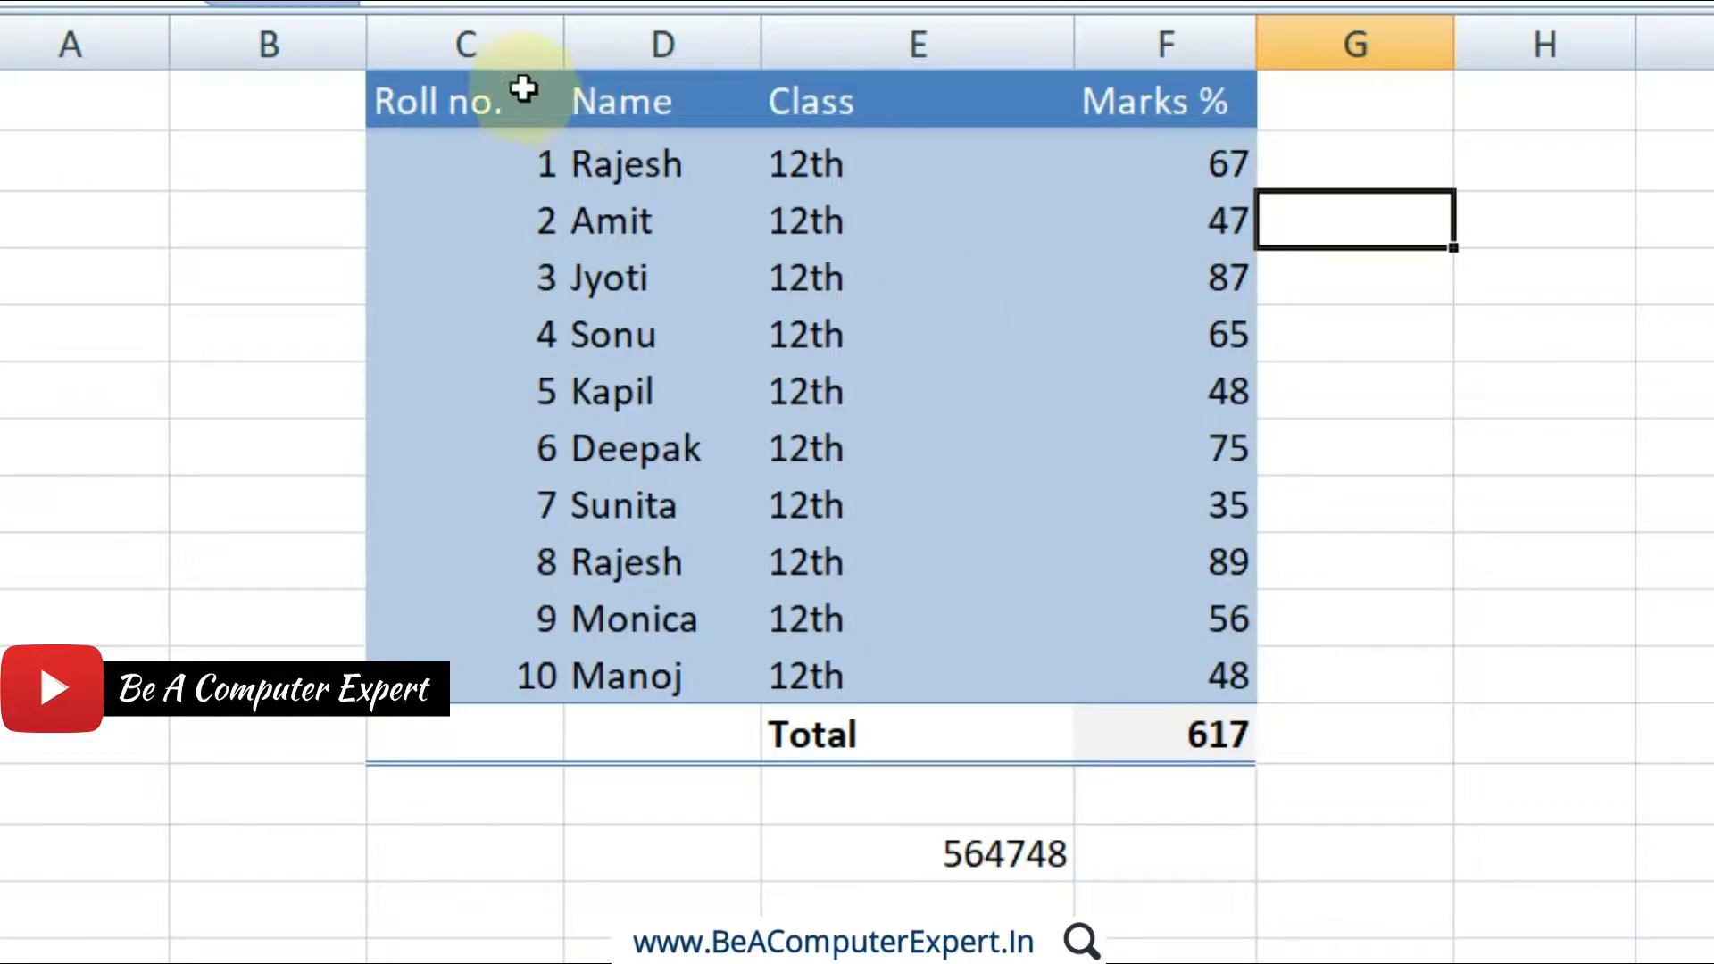
{"action": "left_click_drag", "start_coordinate": [494, 92], "coordinate": [1098, 101]}
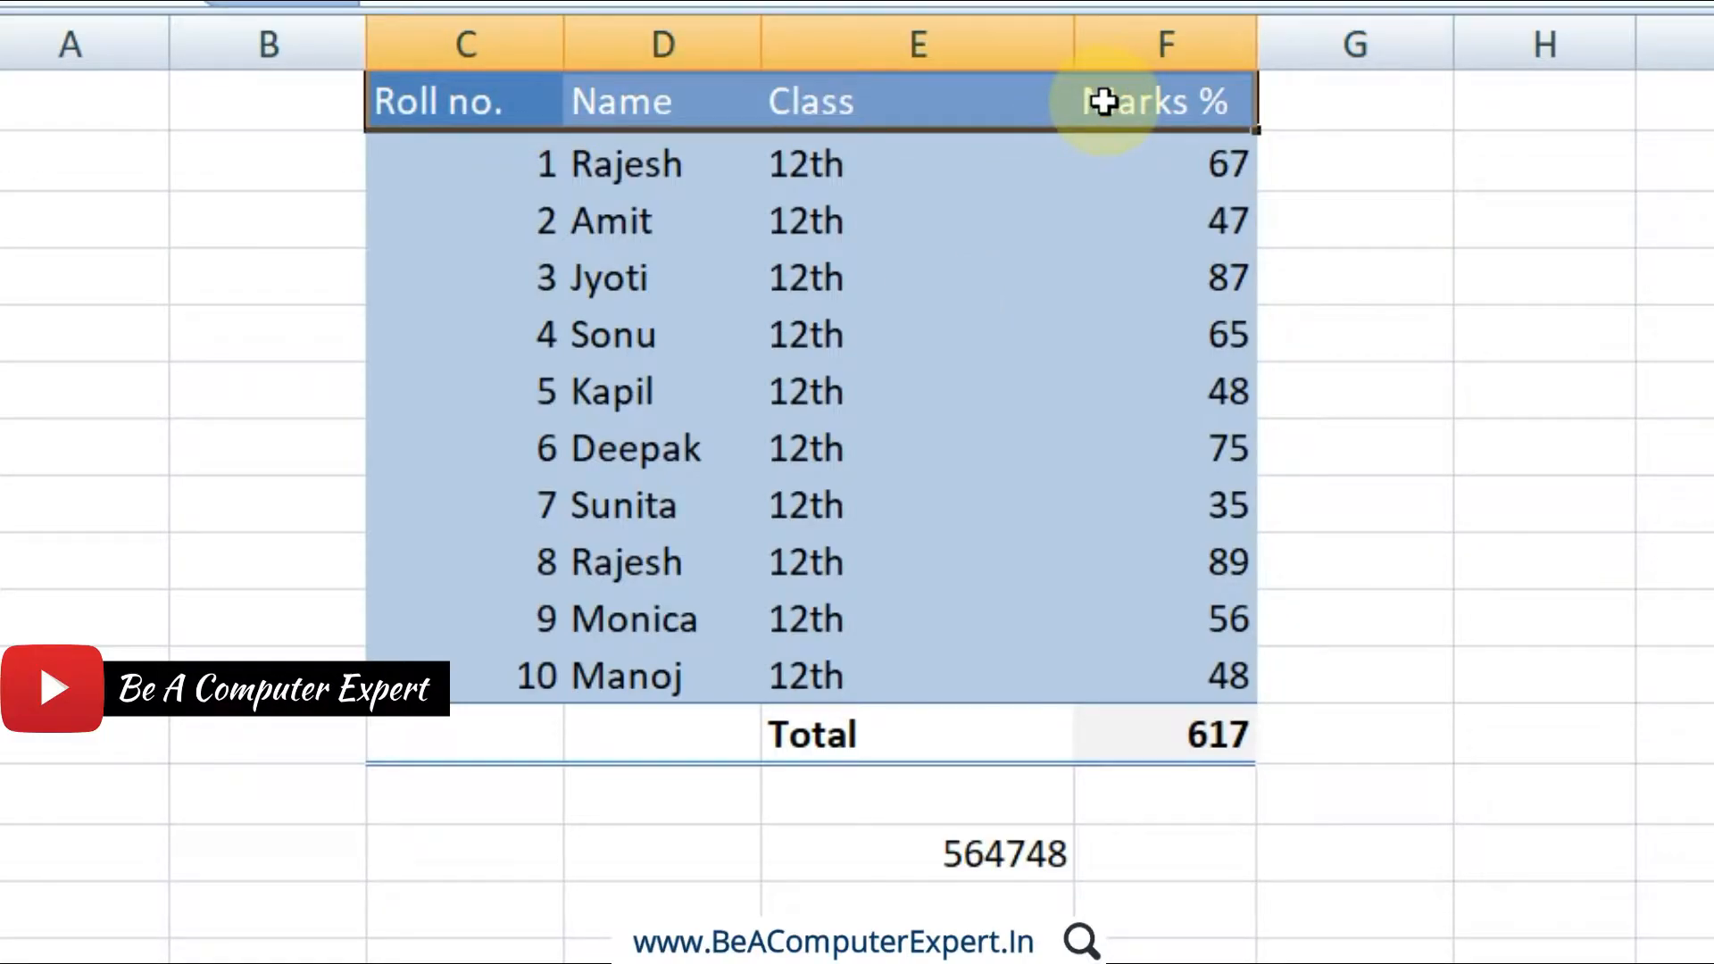
{"action": "left_click", "coordinate": [1254, 354]}
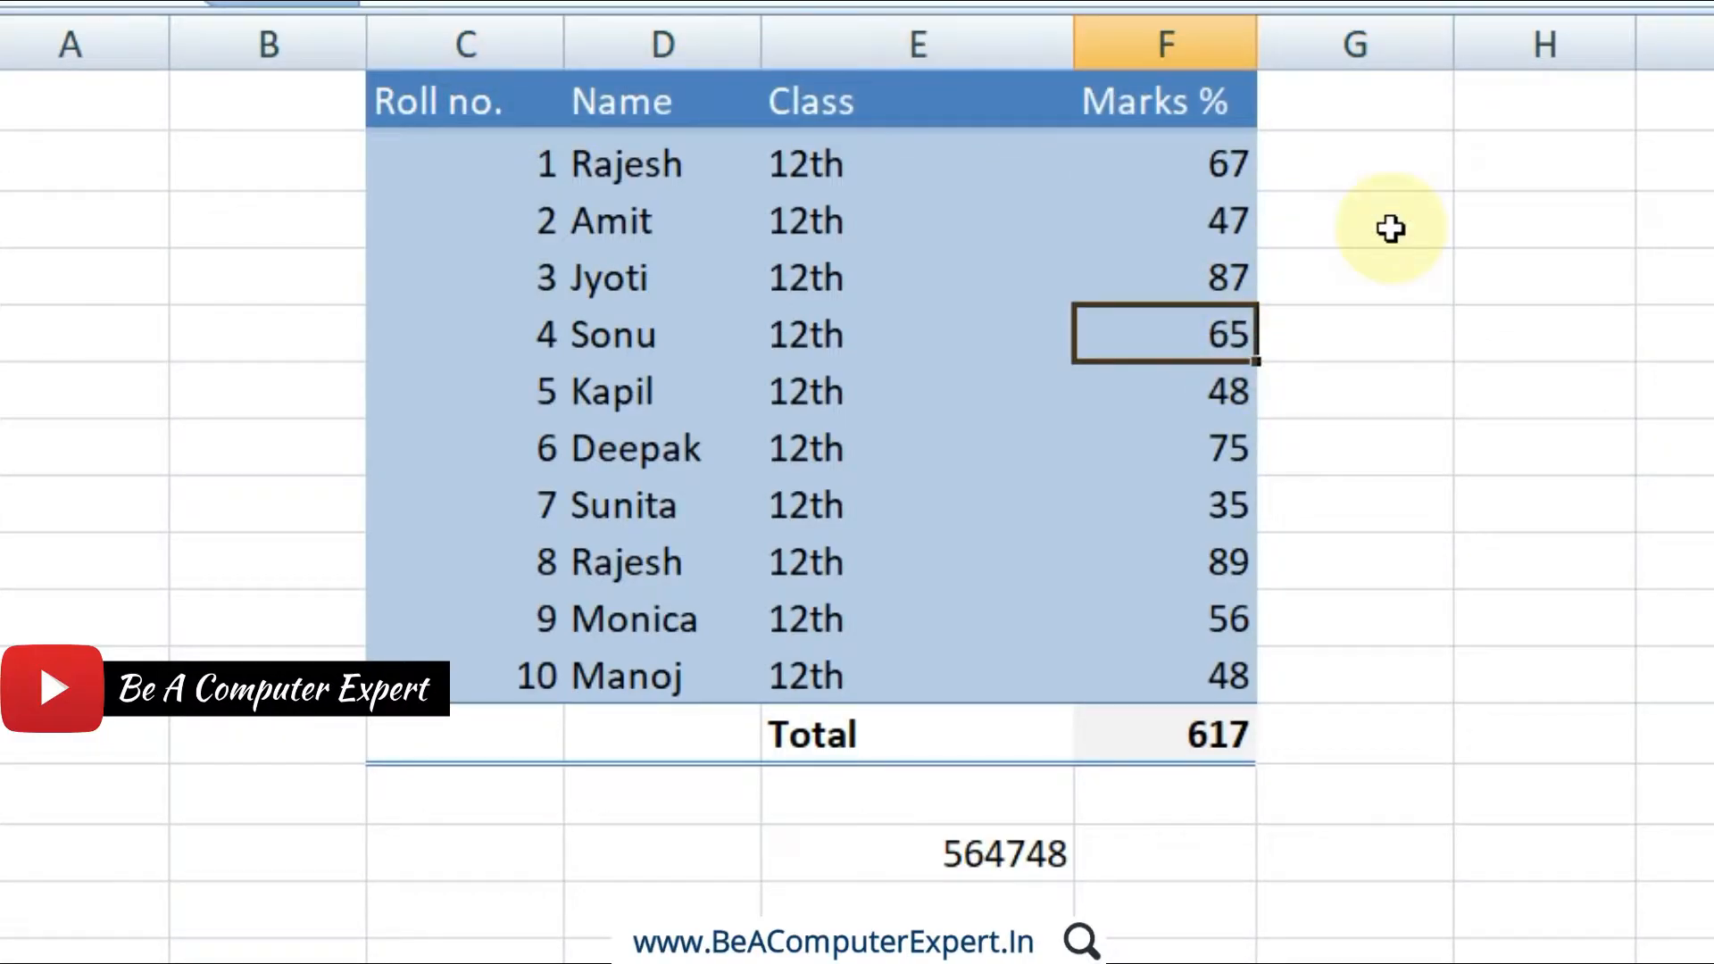
{"action": "left_click", "coordinate": [1391, 230]}
{"action": "left_click", "coordinate": [1147, 234]}
{"action": "left_click", "coordinate": [1328, 231]}
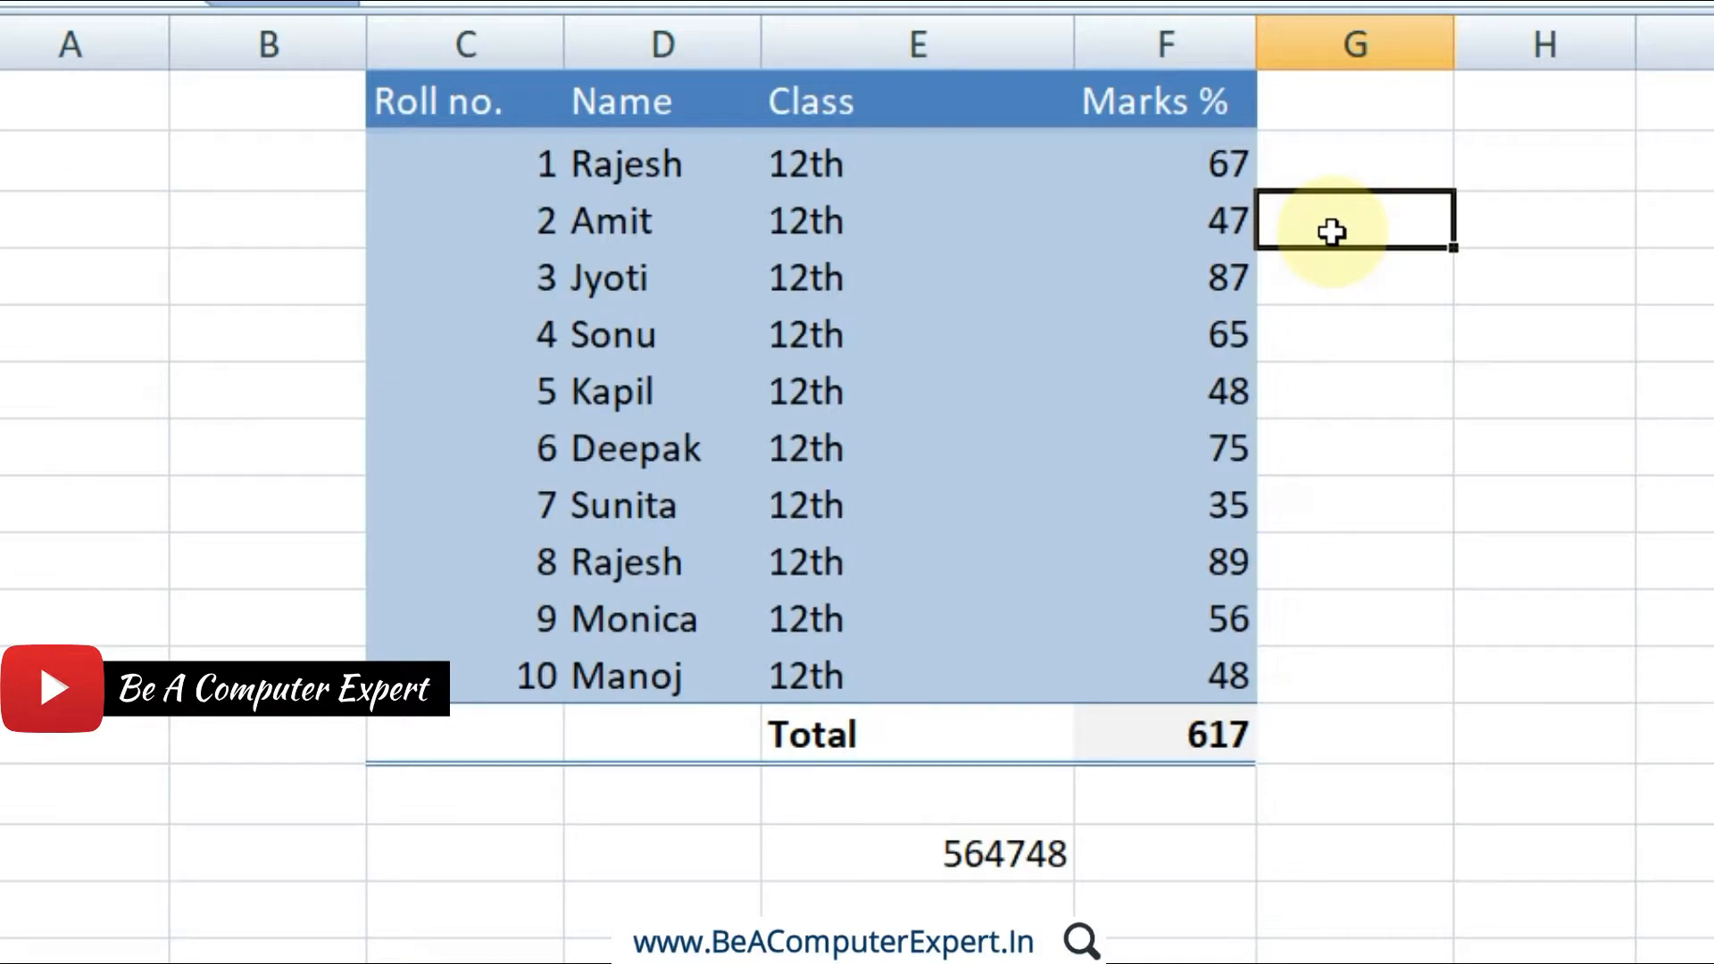
{"action": "left_click", "coordinate": [1335, 374]}
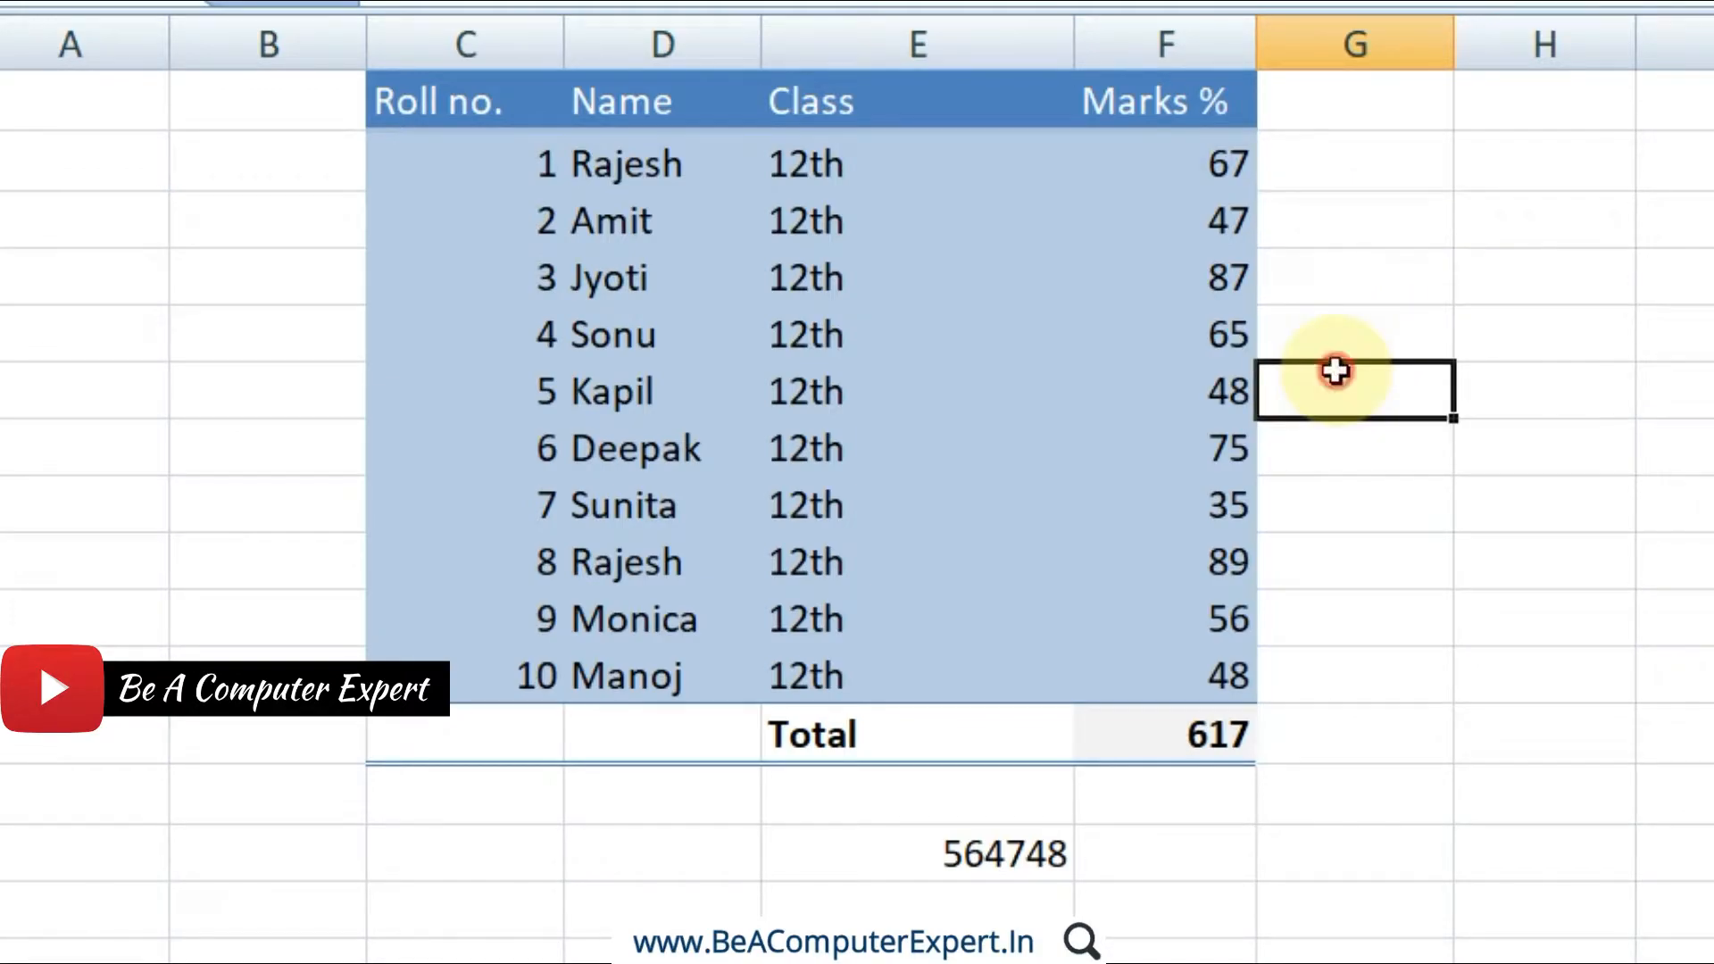
{"action": "left_click", "coordinate": [1344, 272]}
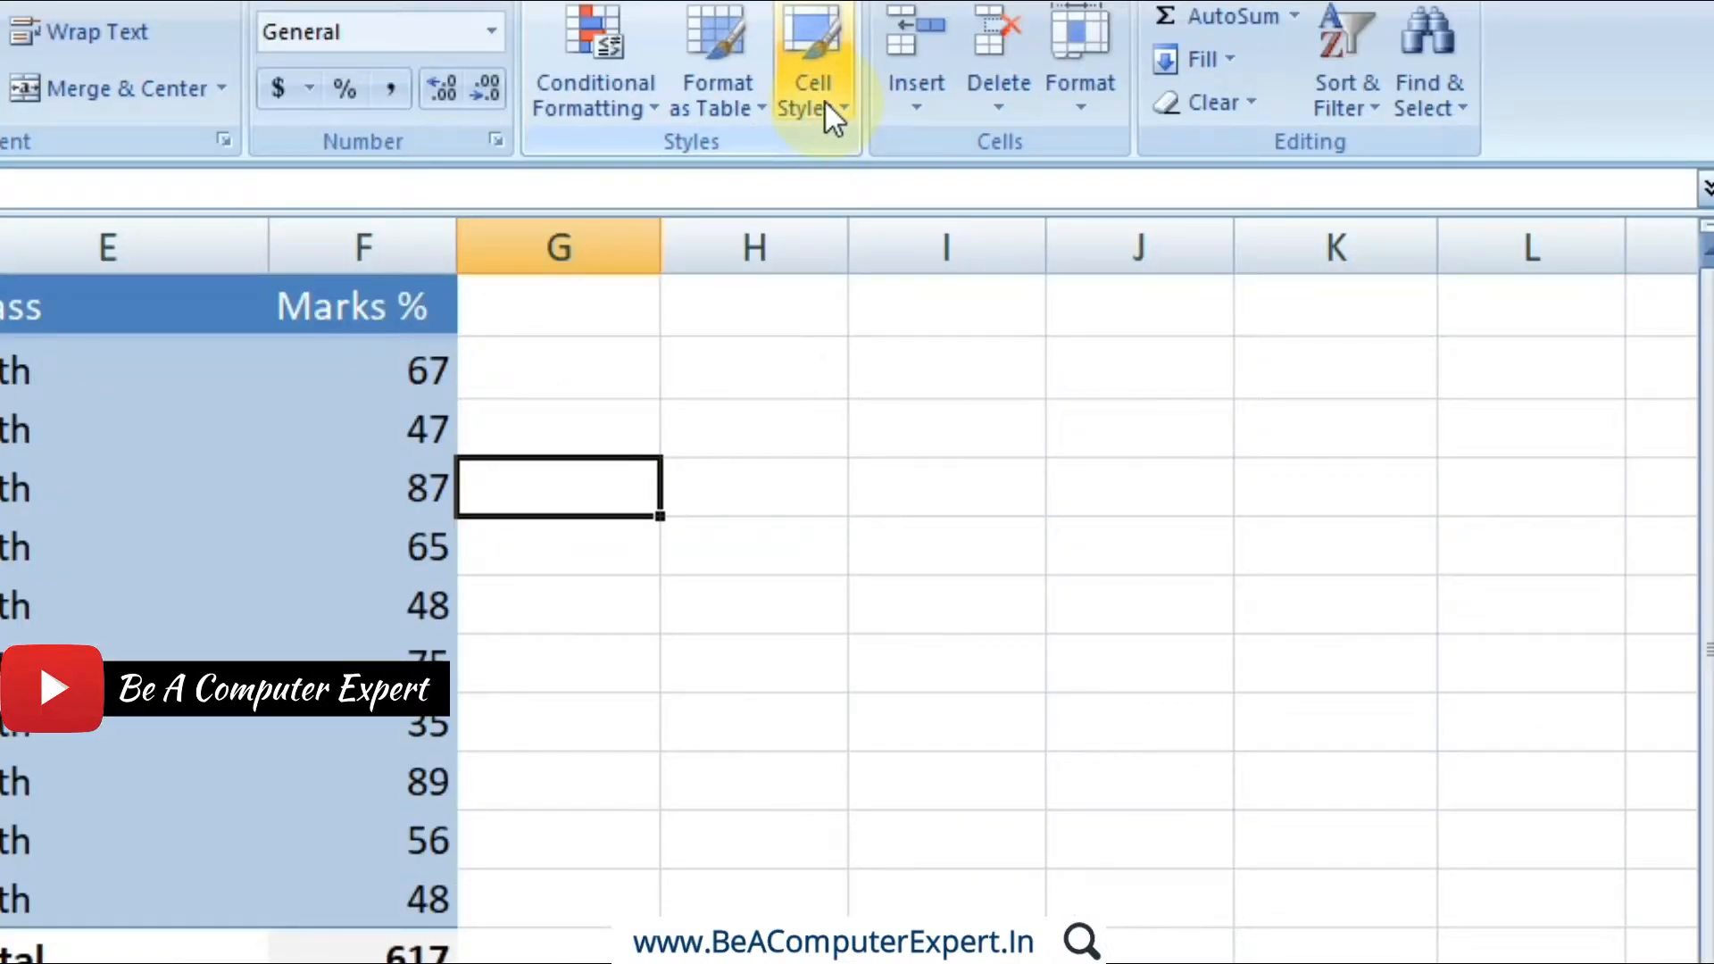
Step: Open the Accent1 cell style for modification and bring up its format settings
{"action": "left_click", "coordinate": [825, 101]}
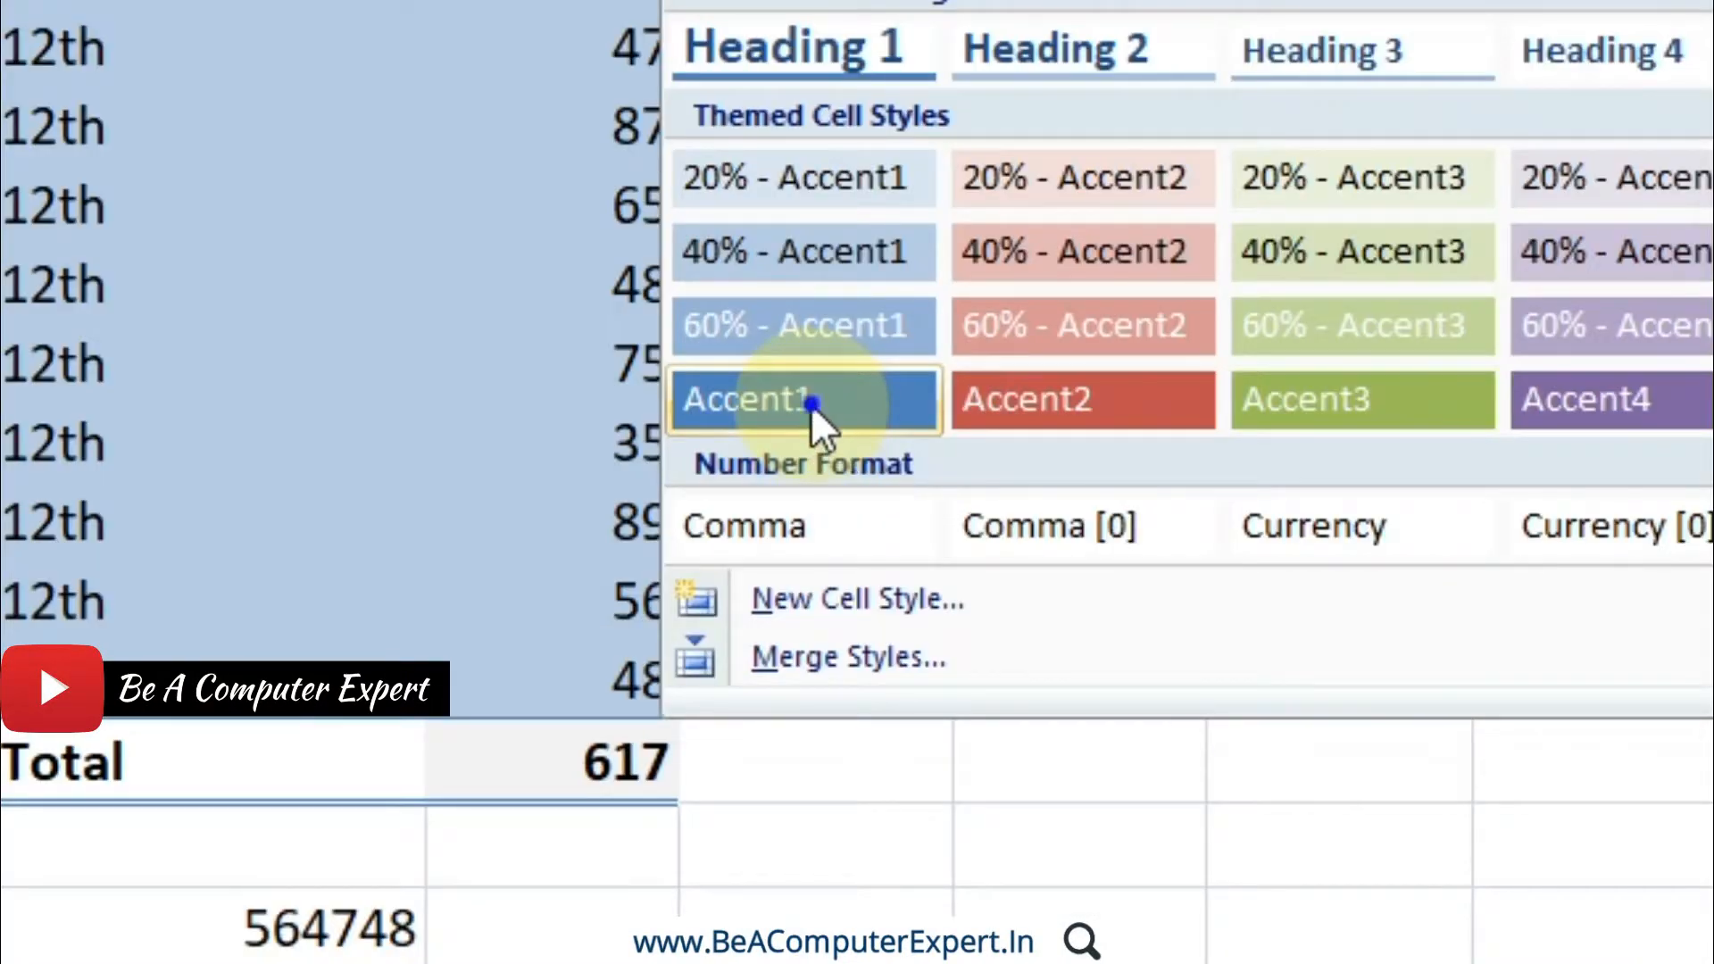
{"action": "right_click", "coordinate": [811, 404]}
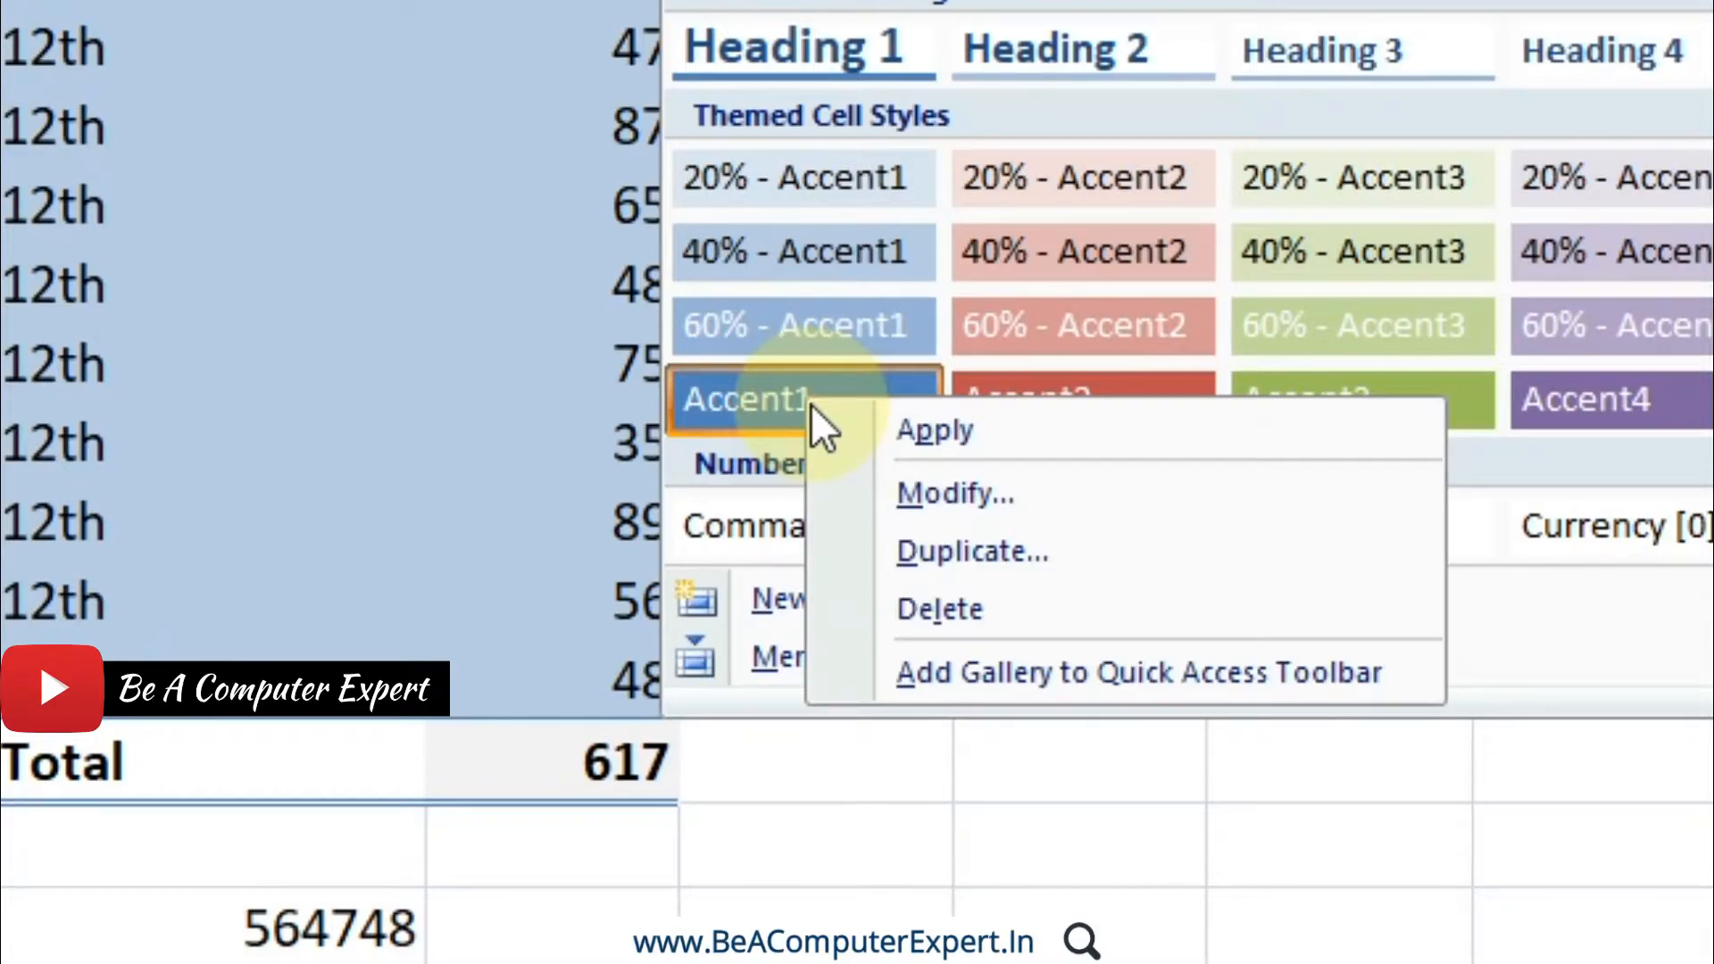
{"action": "left_click", "coordinate": [932, 505]}
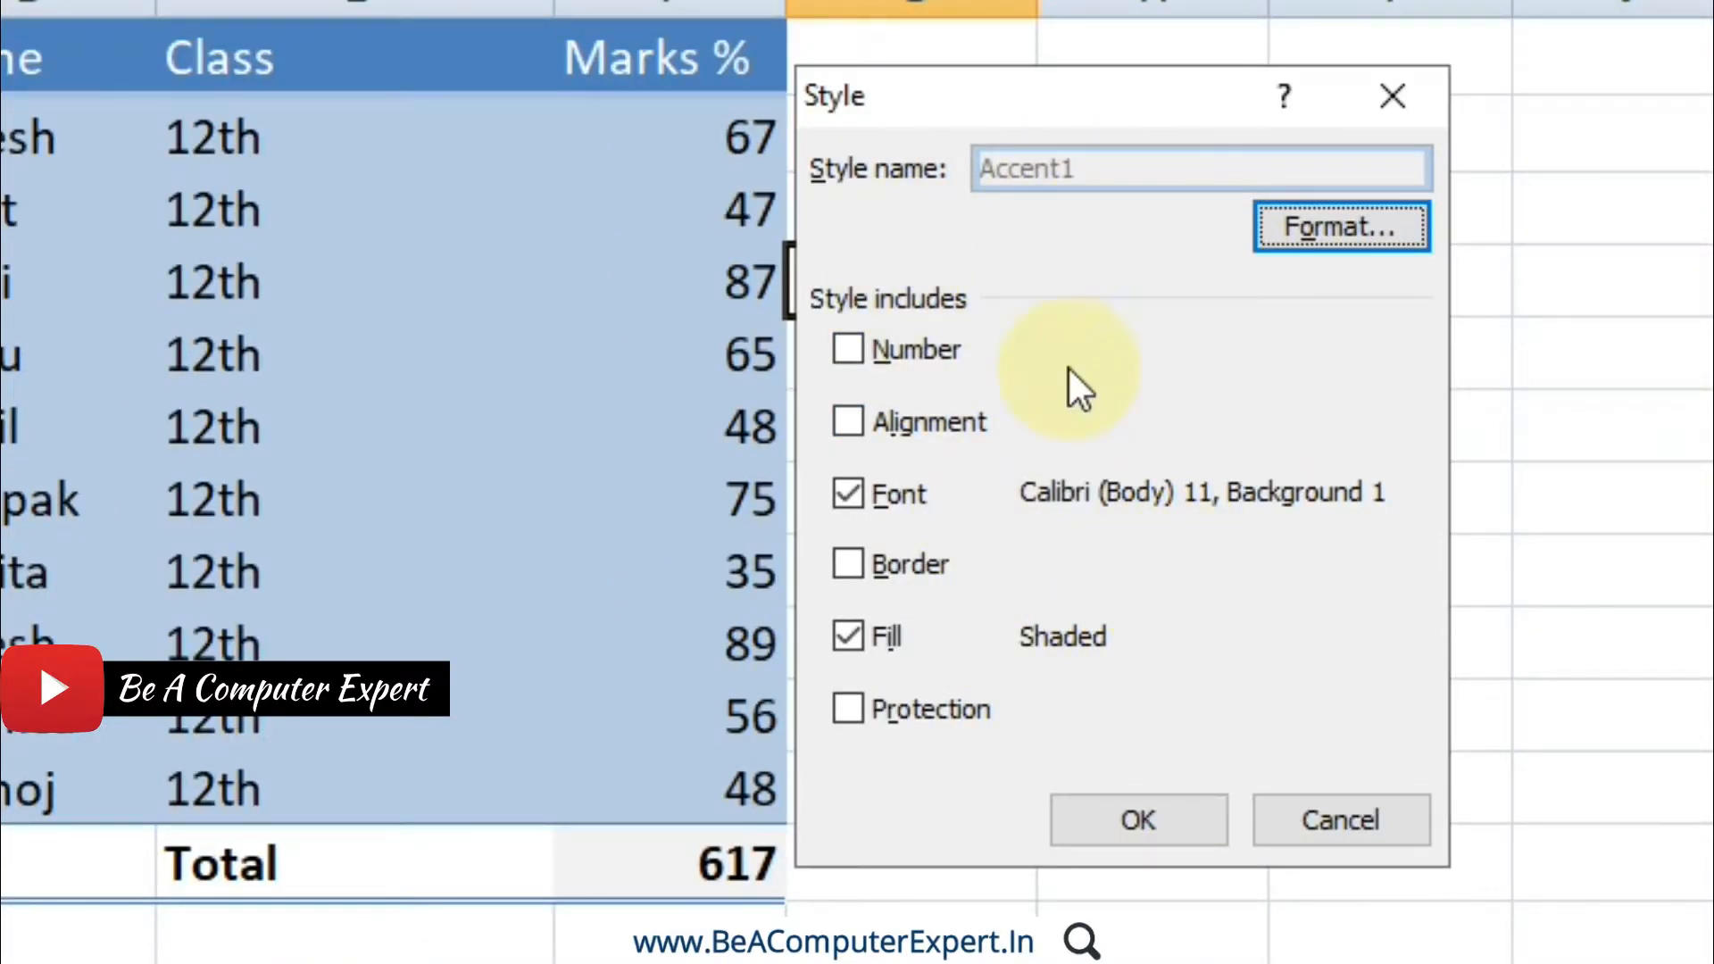
{"action": "left_click_drag", "start_coordinate": [999, 88], "coordinate": [1090, 50]}
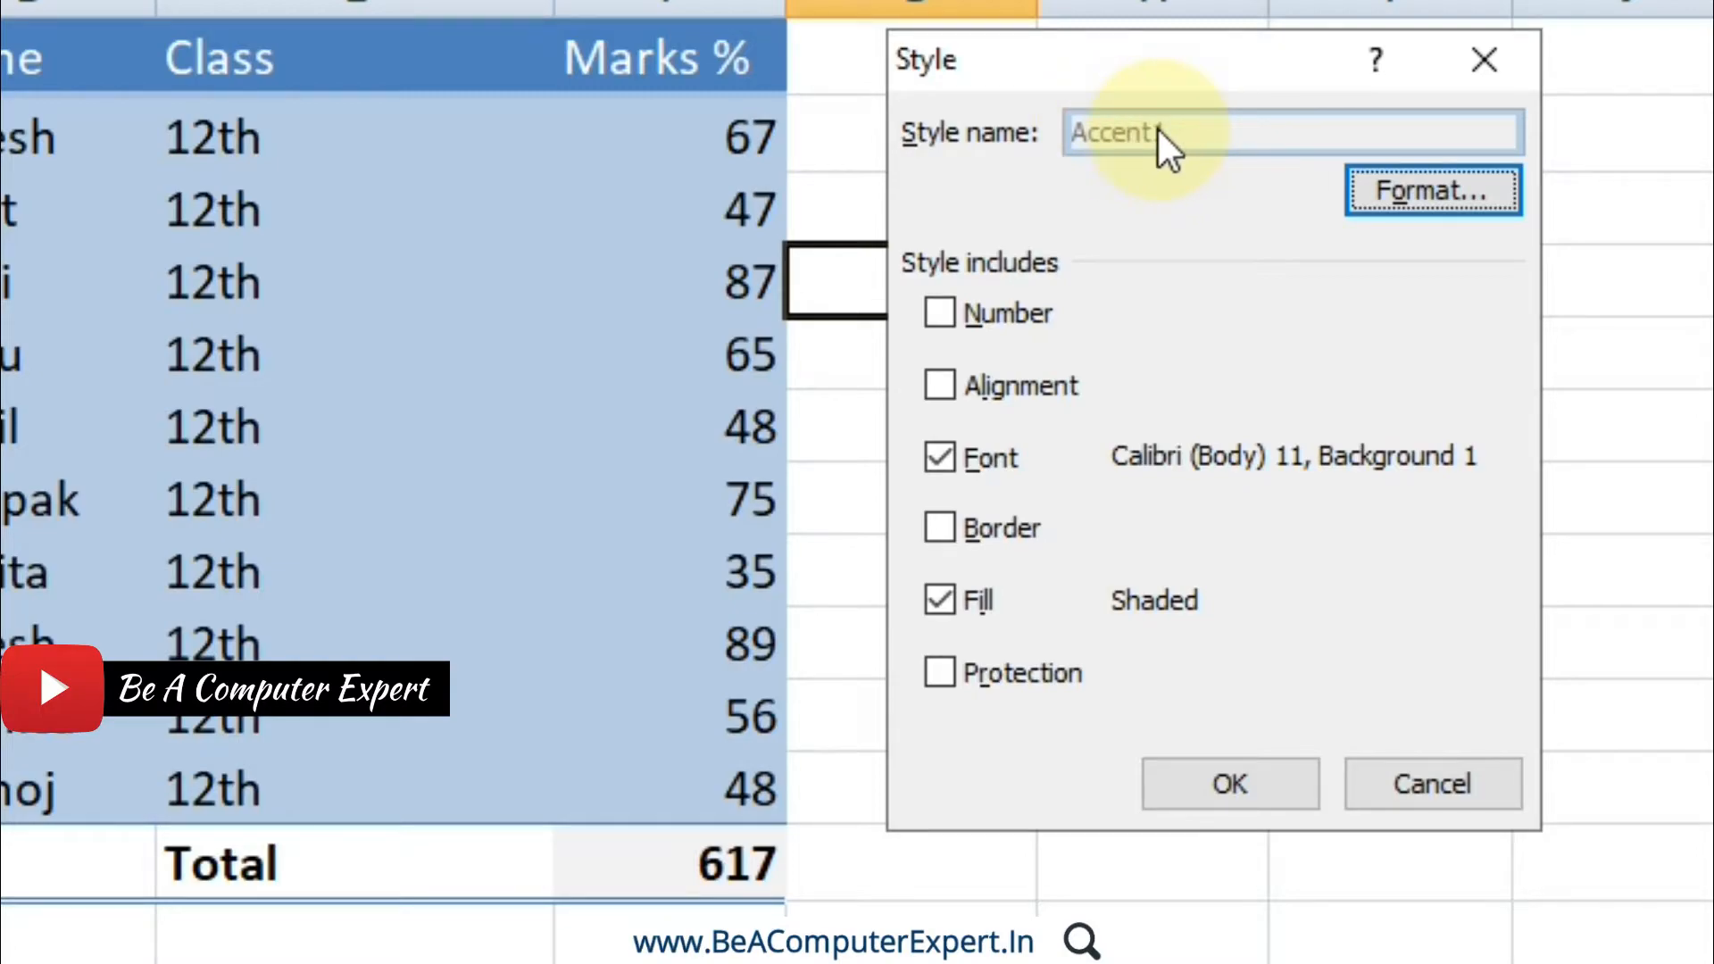
{"action": "left_click", "coordinate": [1405, 198]}
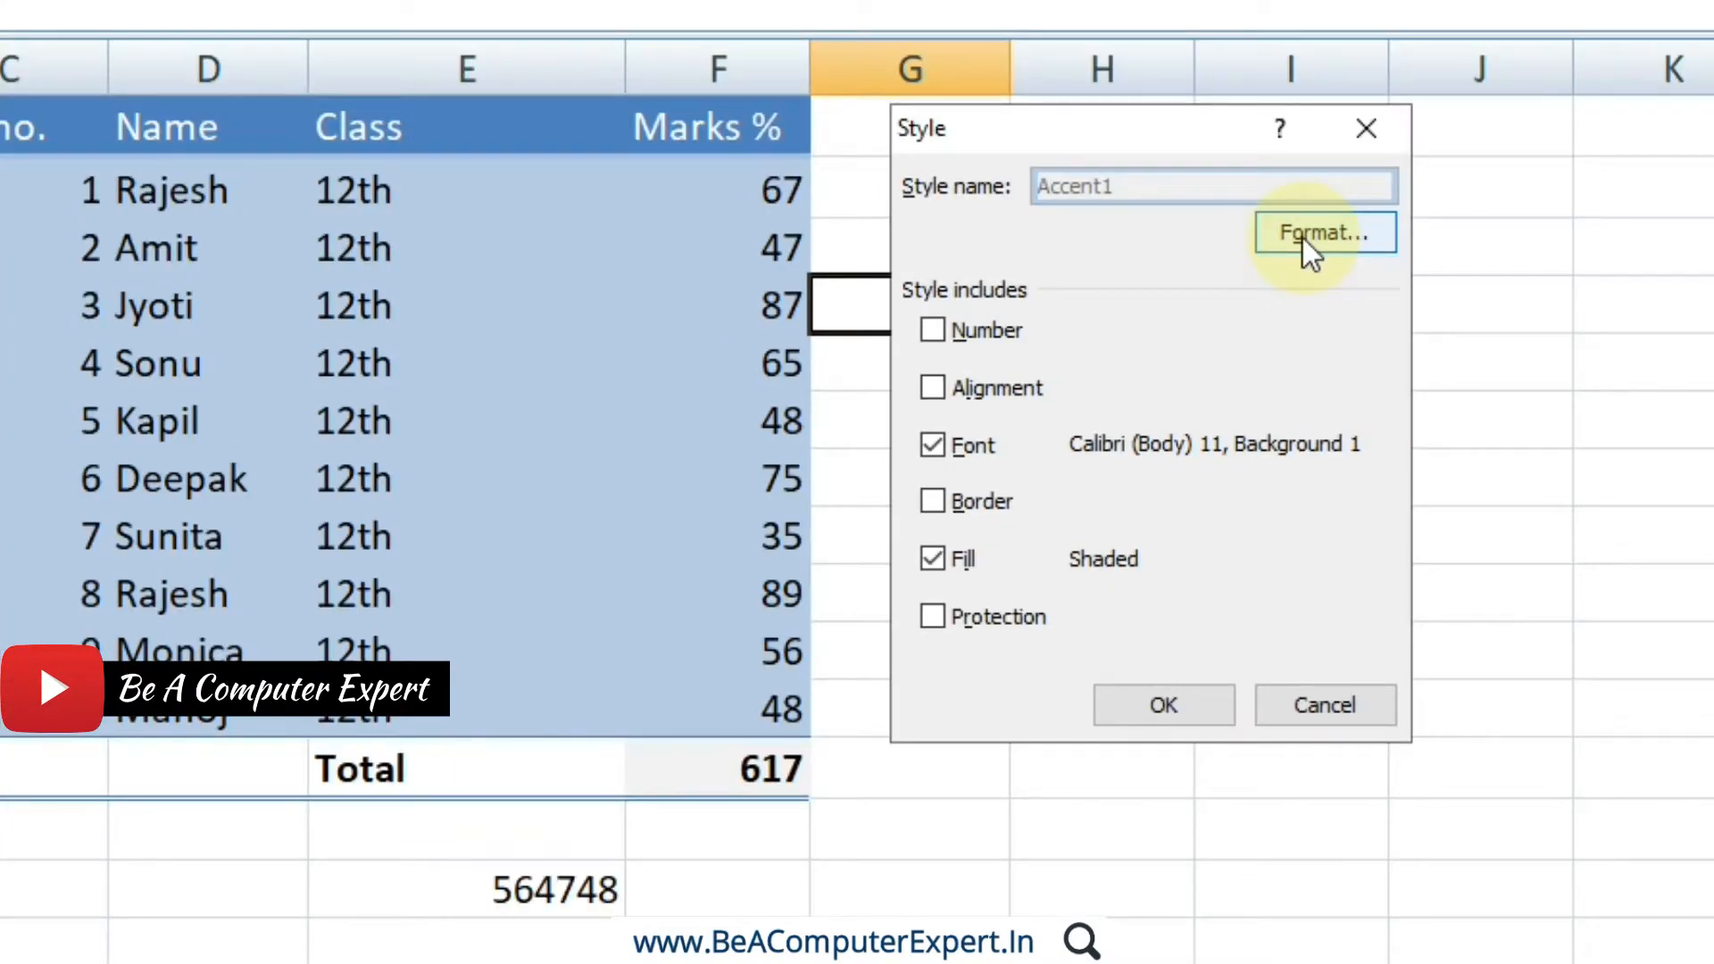
{"action": "left_click", "coordinate": [1303, 238]}
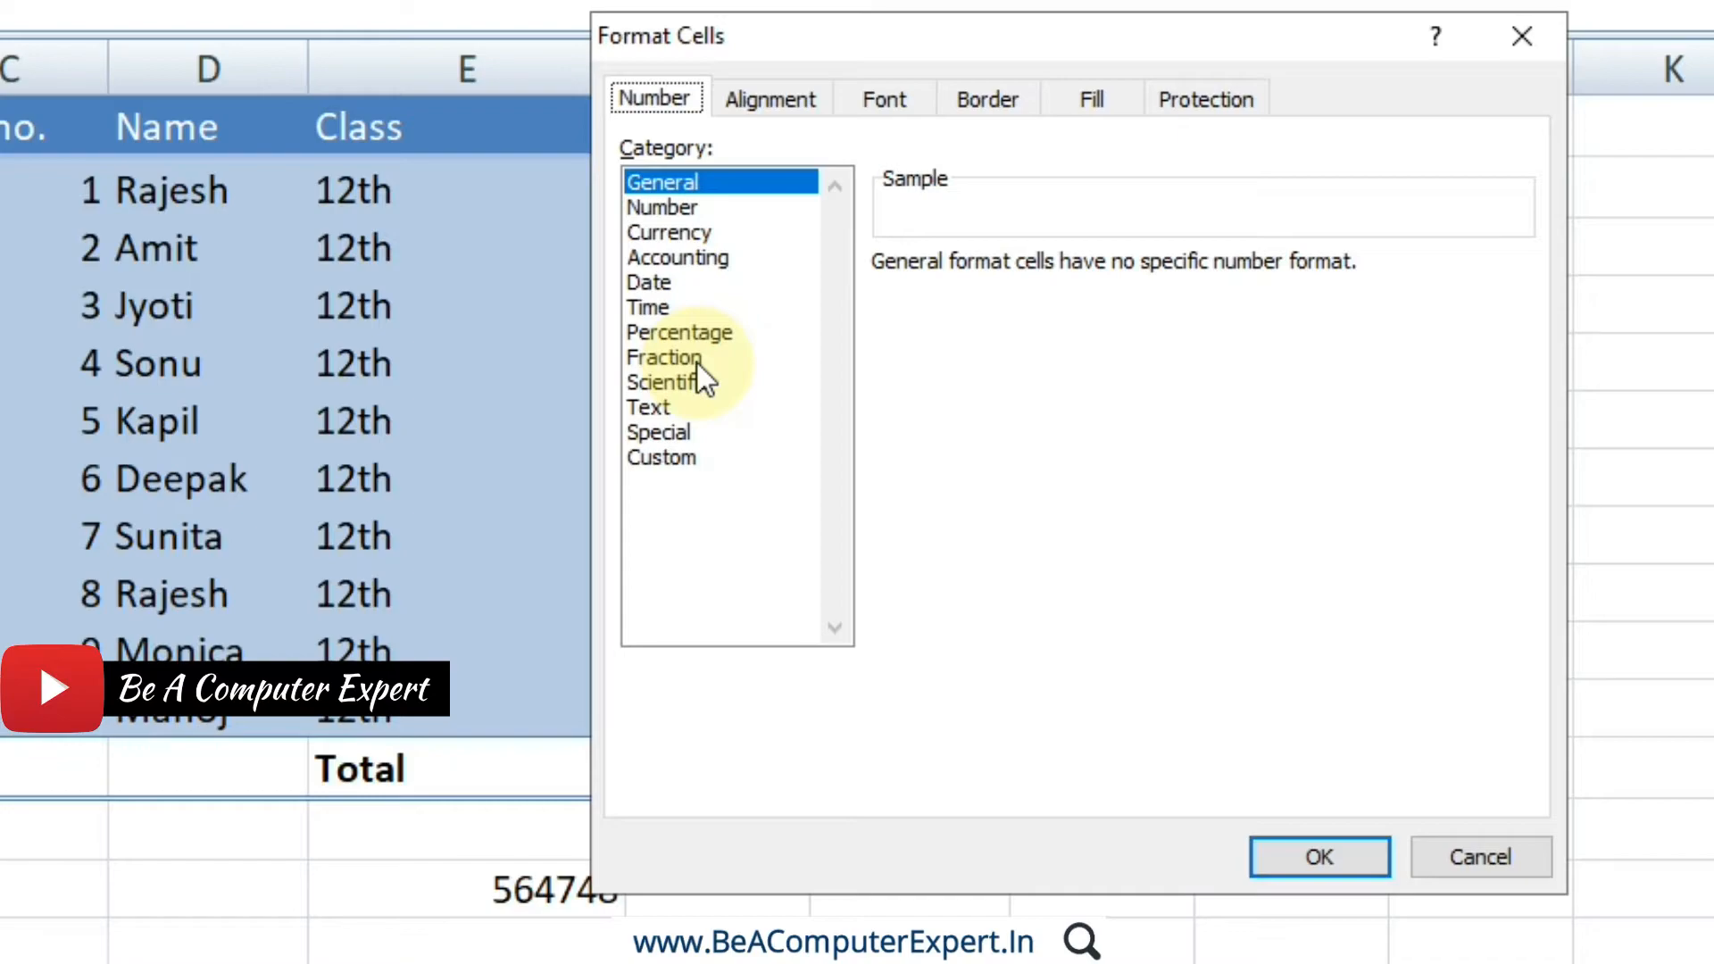
Step: Set the background fill of the Accent1 style to the standard purple
{"action": "left_click", "coordinate": [800, 99]}
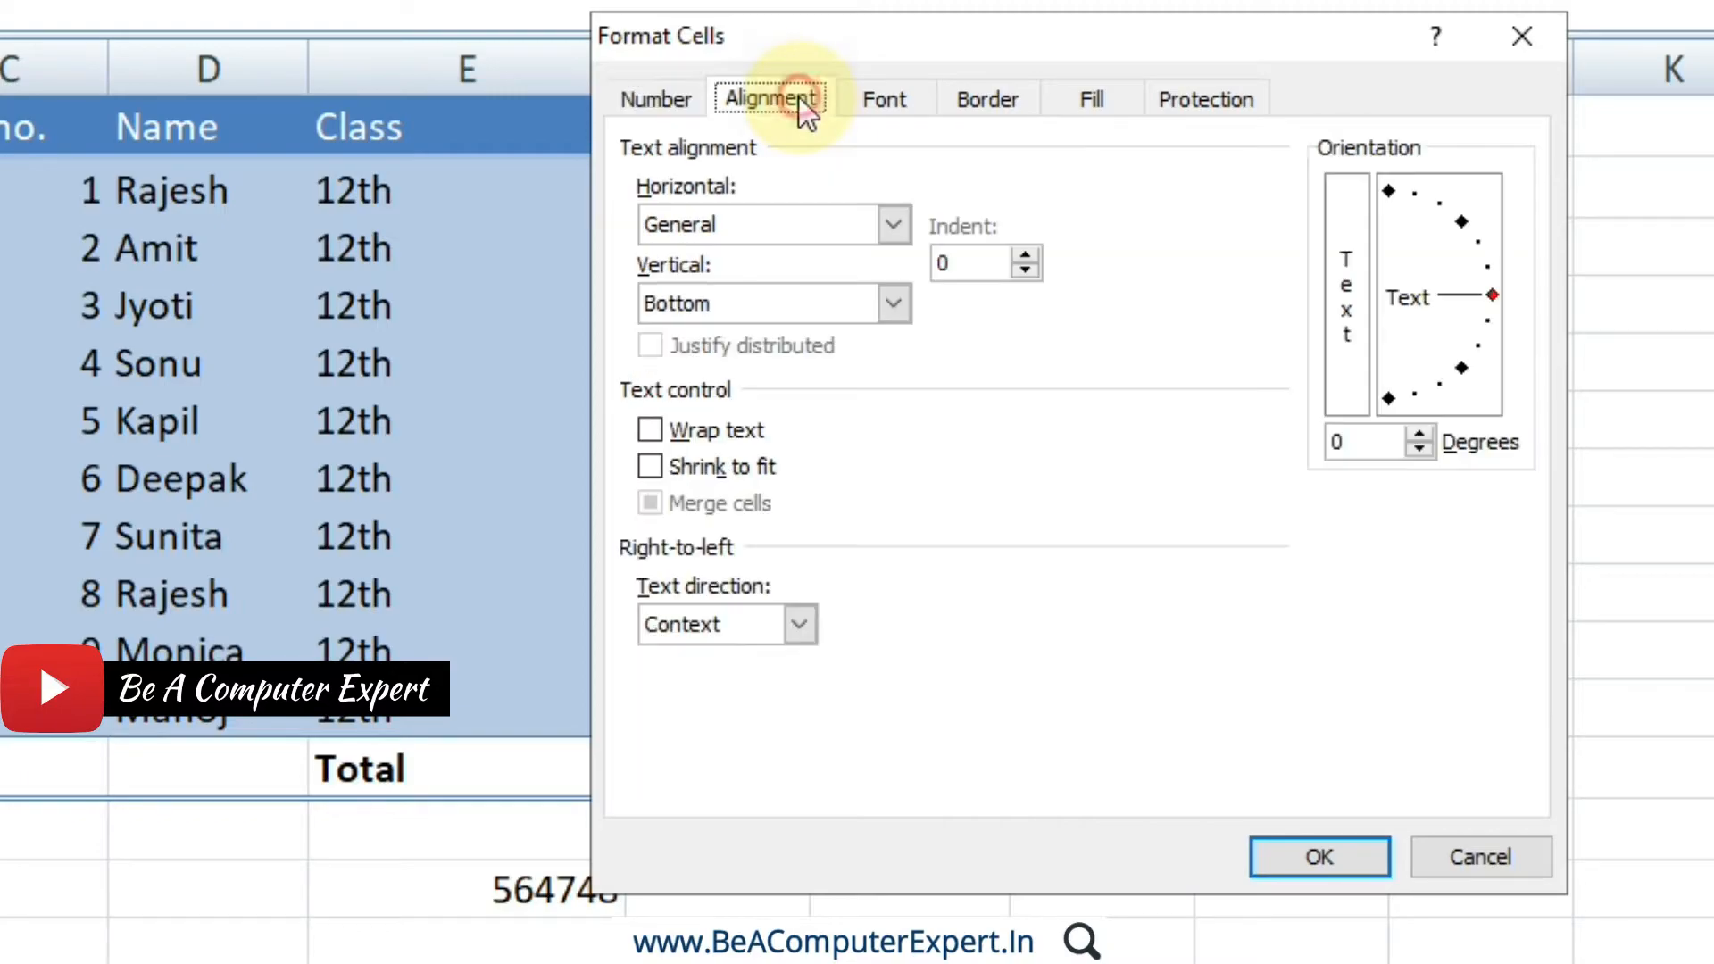
{"action": "left_click", "coordinate": [860, 99]}
{"action": "left_click", "coordinate": [982, 100]}
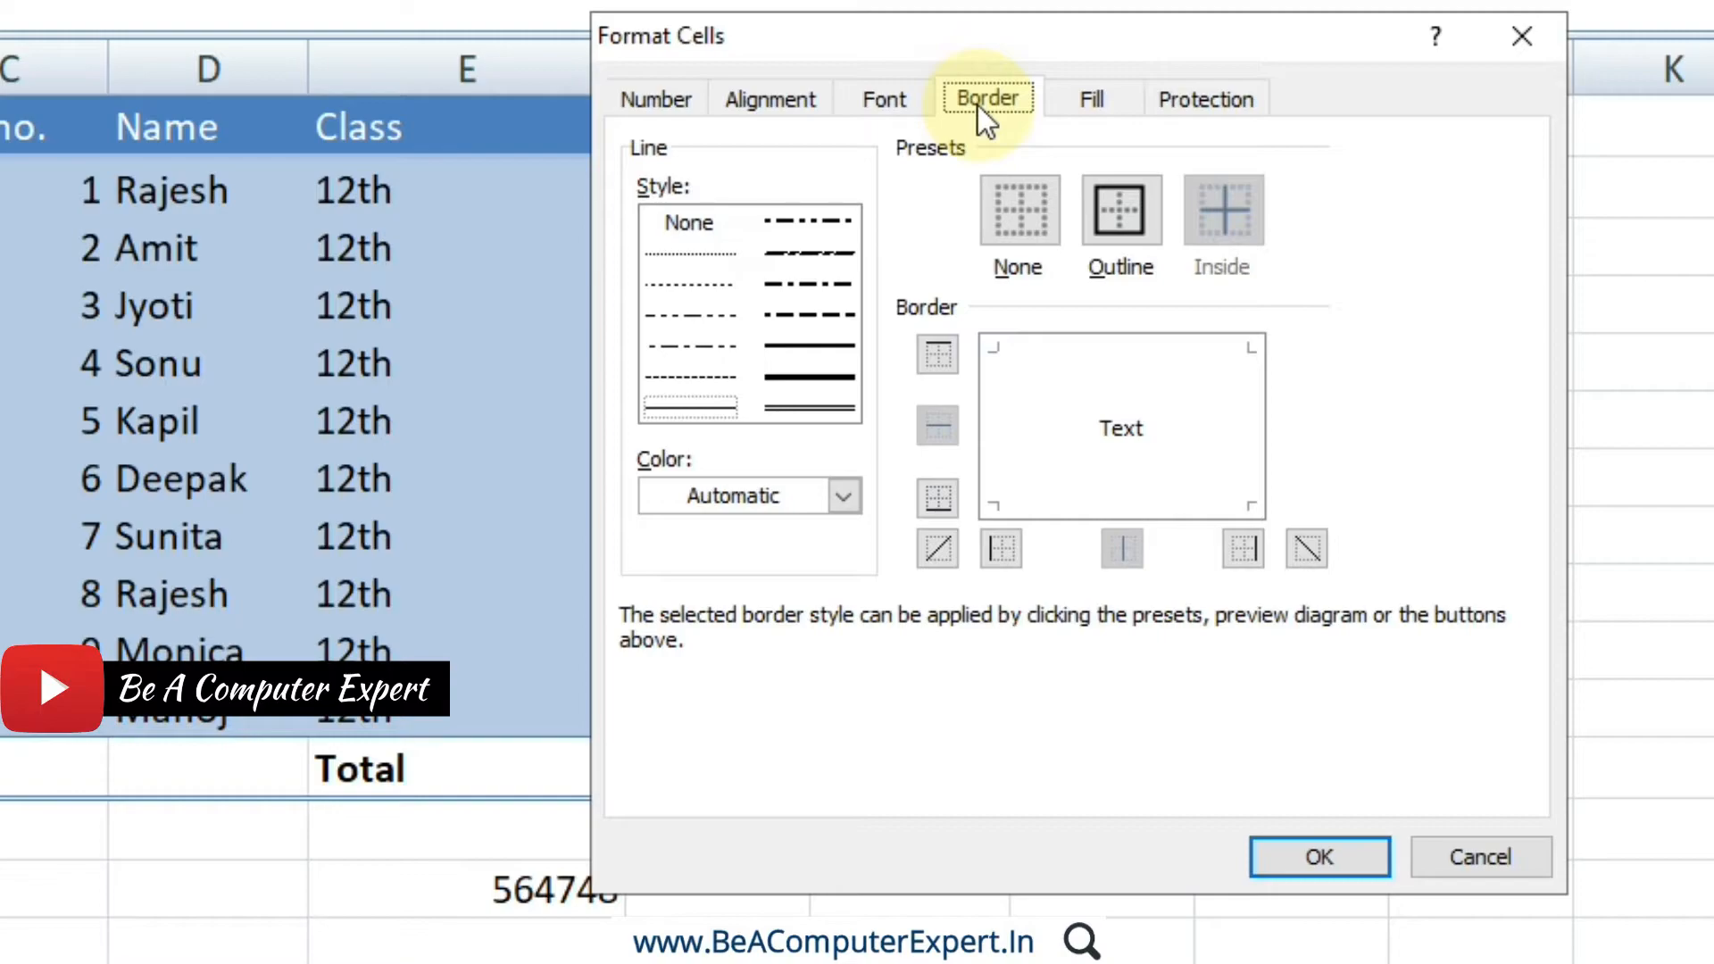
{"action": "left_click", "coordinate": [1080, 109]}
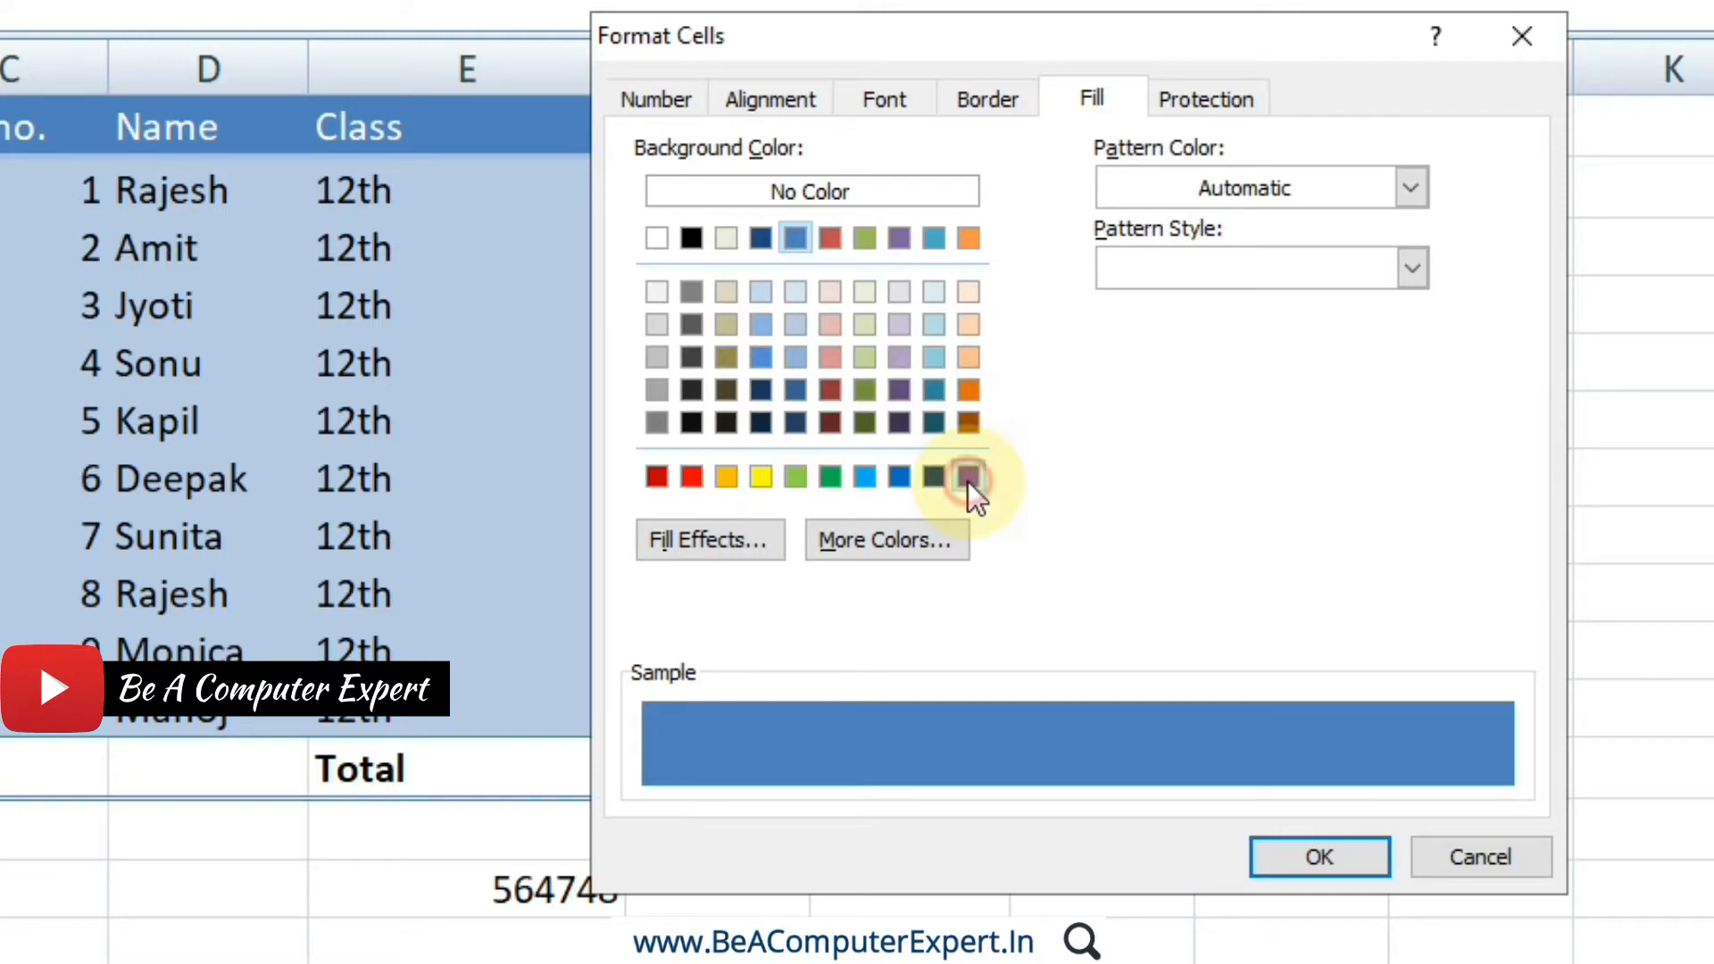
{"action": "left_click", "coordinate": [967, 479]}
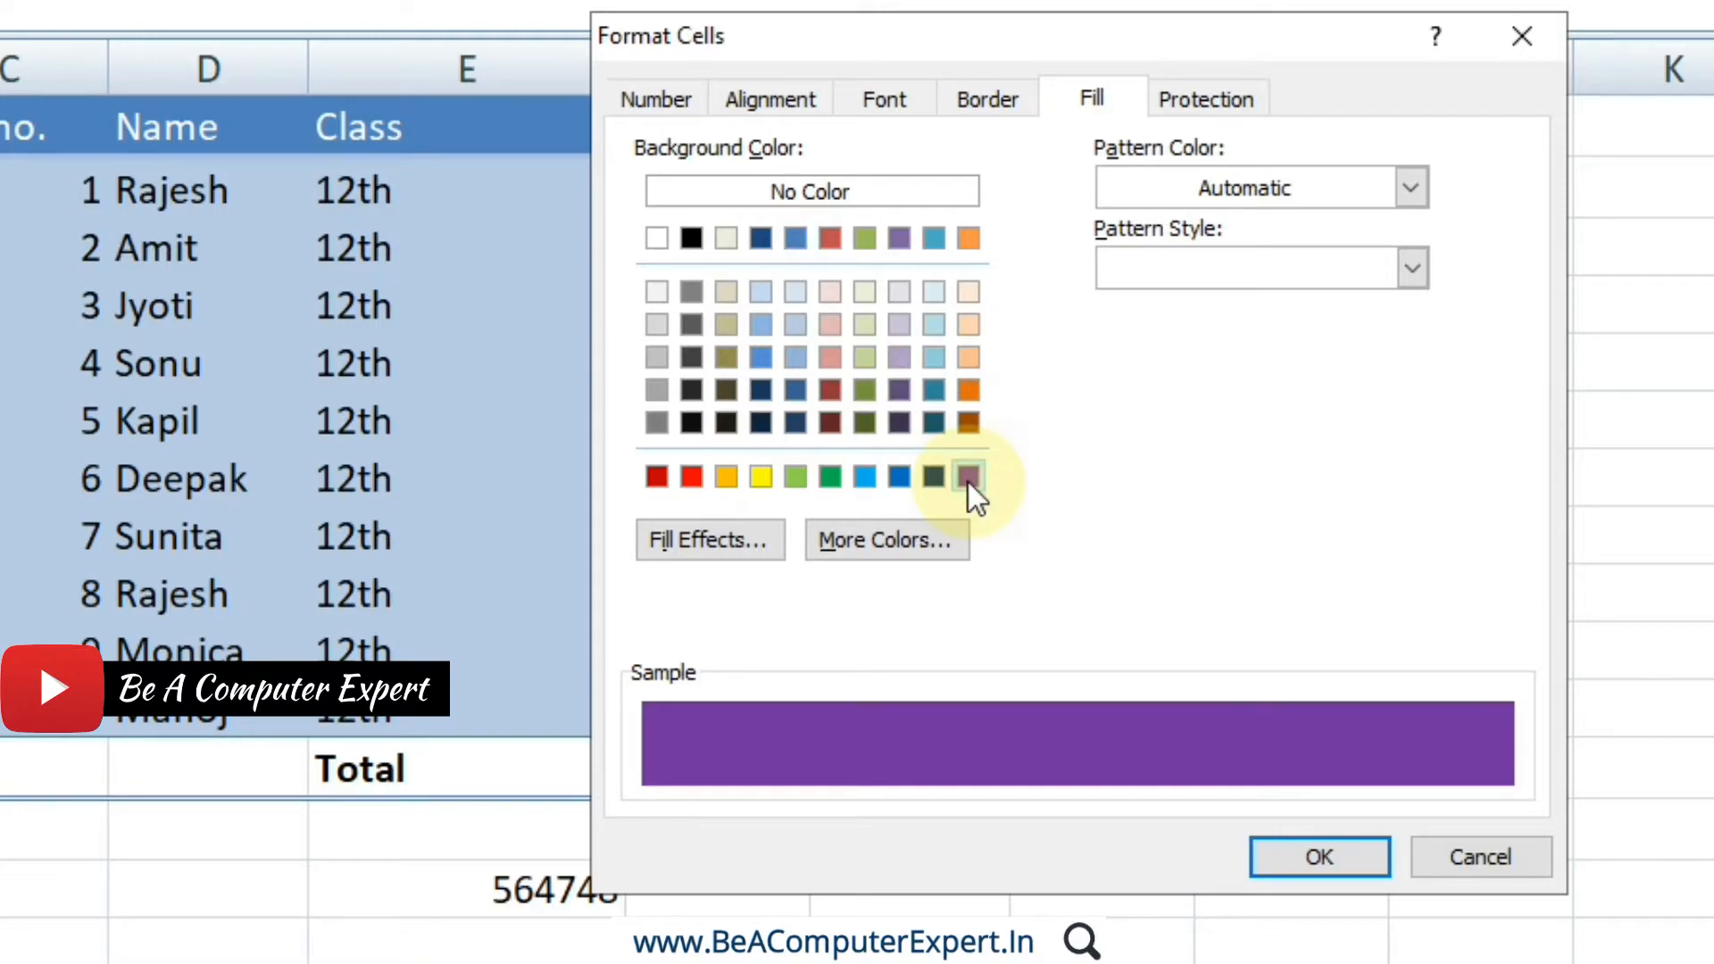
Step: Set the Accent1 style's font to yellow, bold and size 12
{"action": "left_click", "coordinate": [904, 109]}
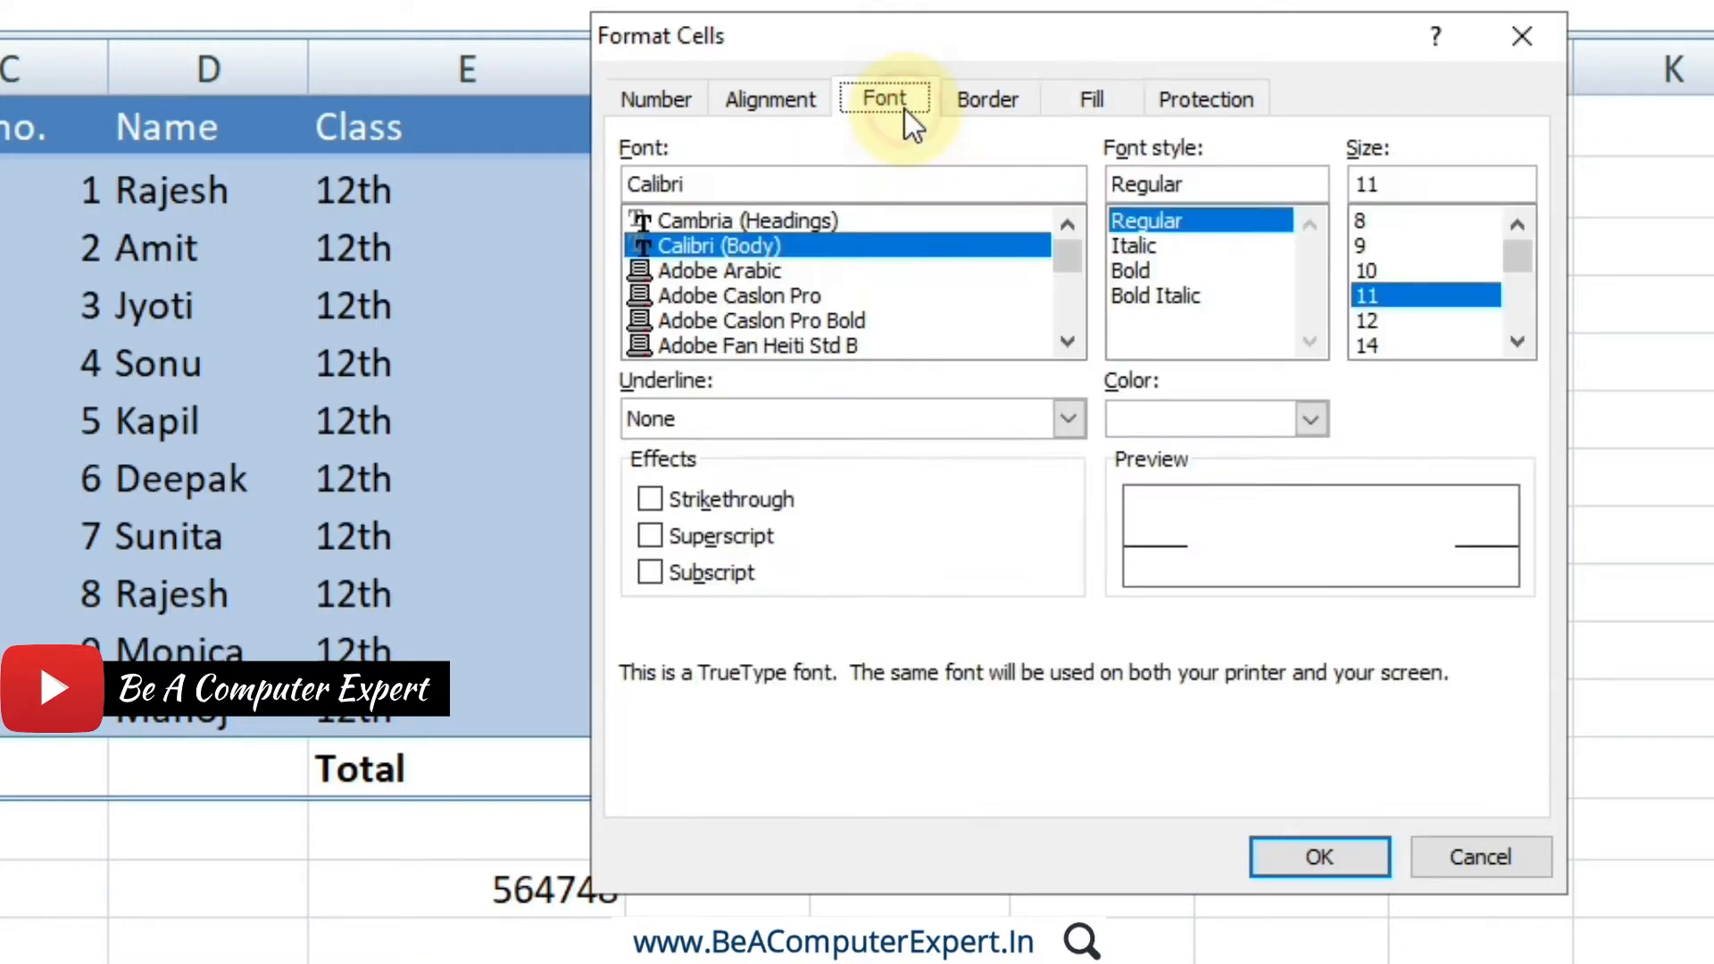
{"action": "left_click", "coordinate": [1311, 423]}
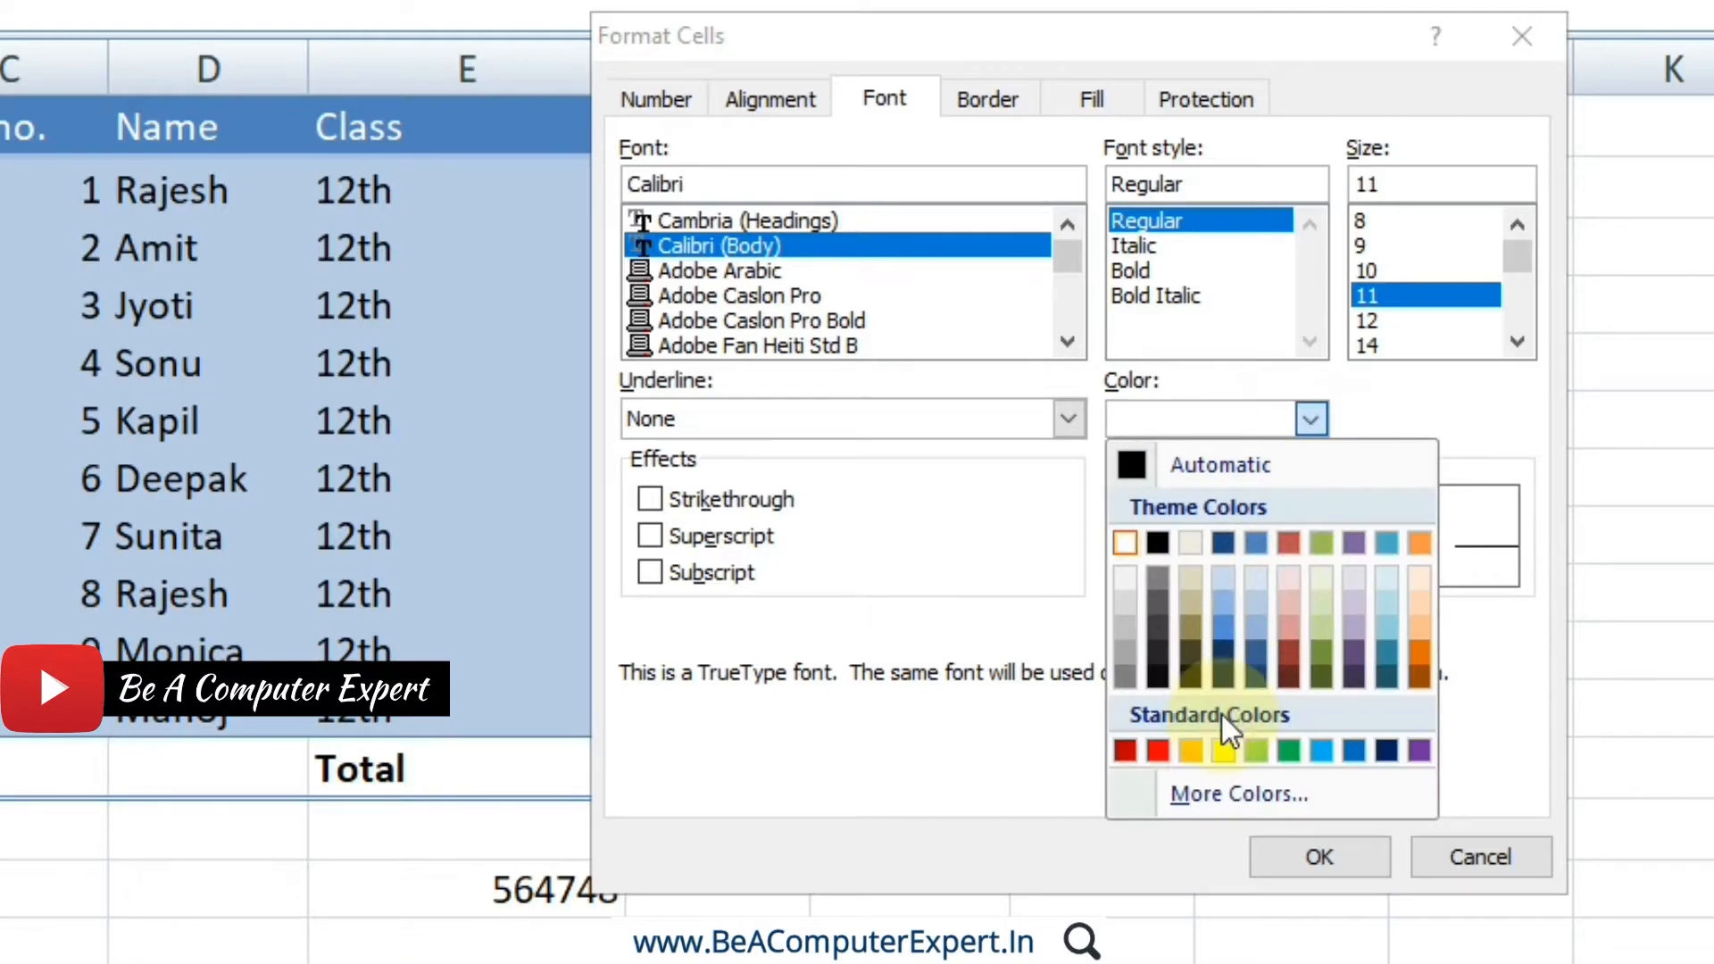
{"action": "left_click", "coordinate": [1223, 750]}
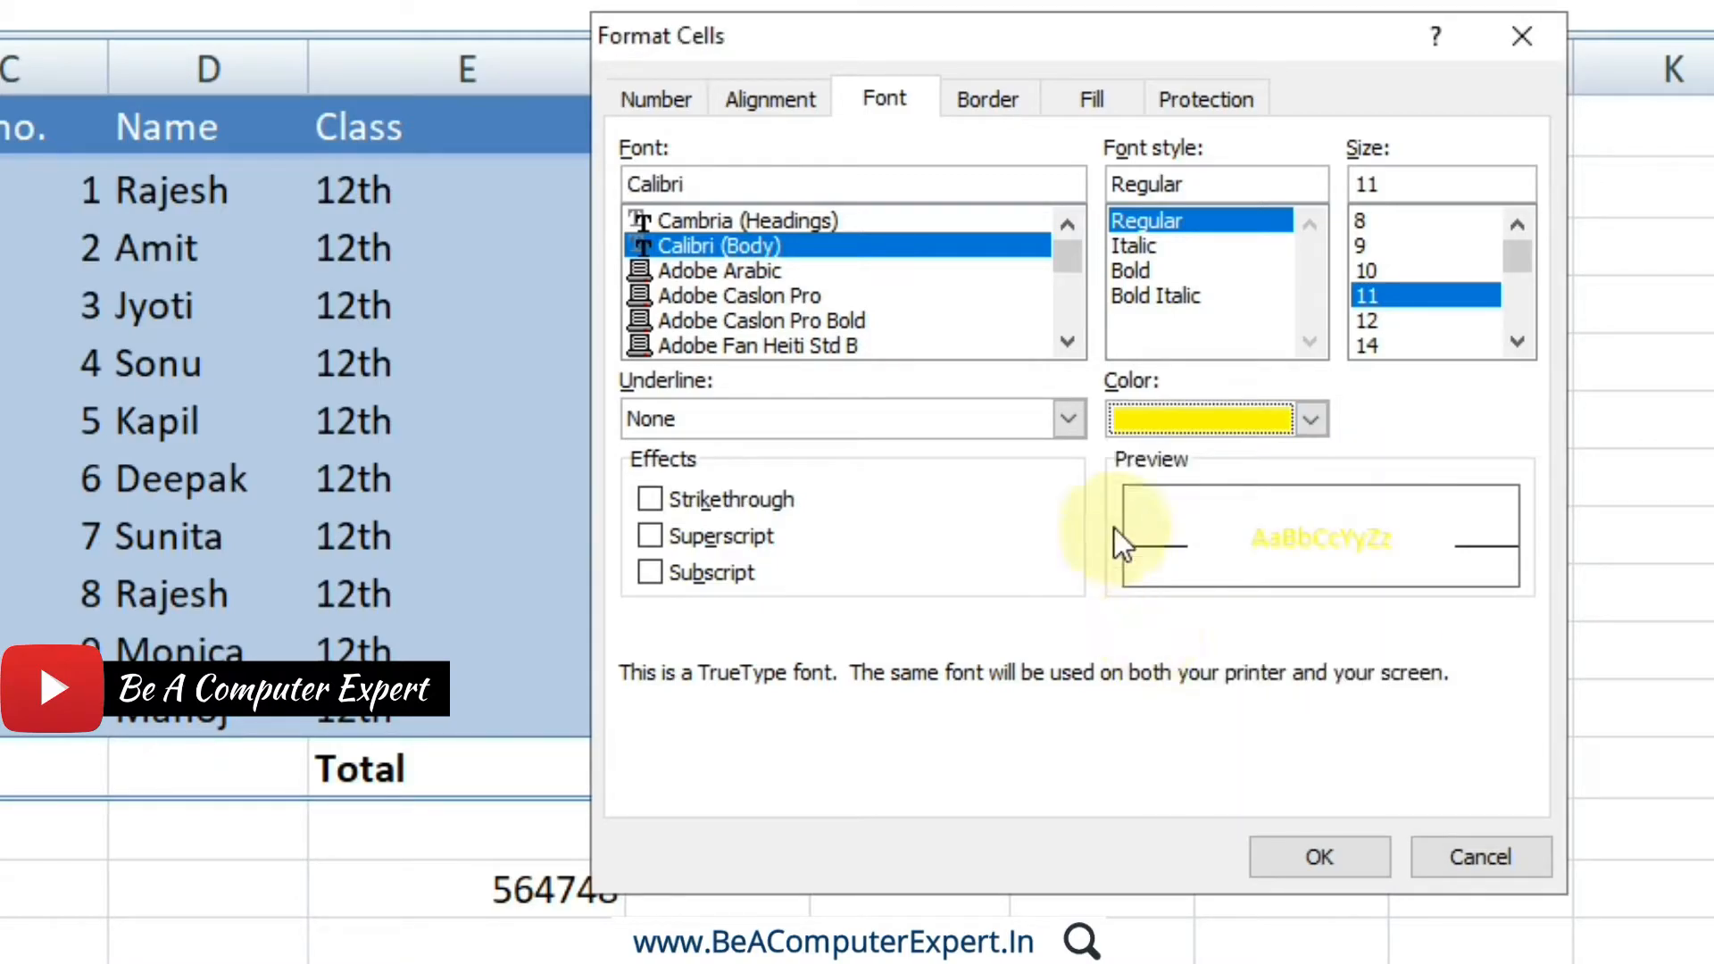
{"action": "left_click", "coordinate": [1154, 272]}
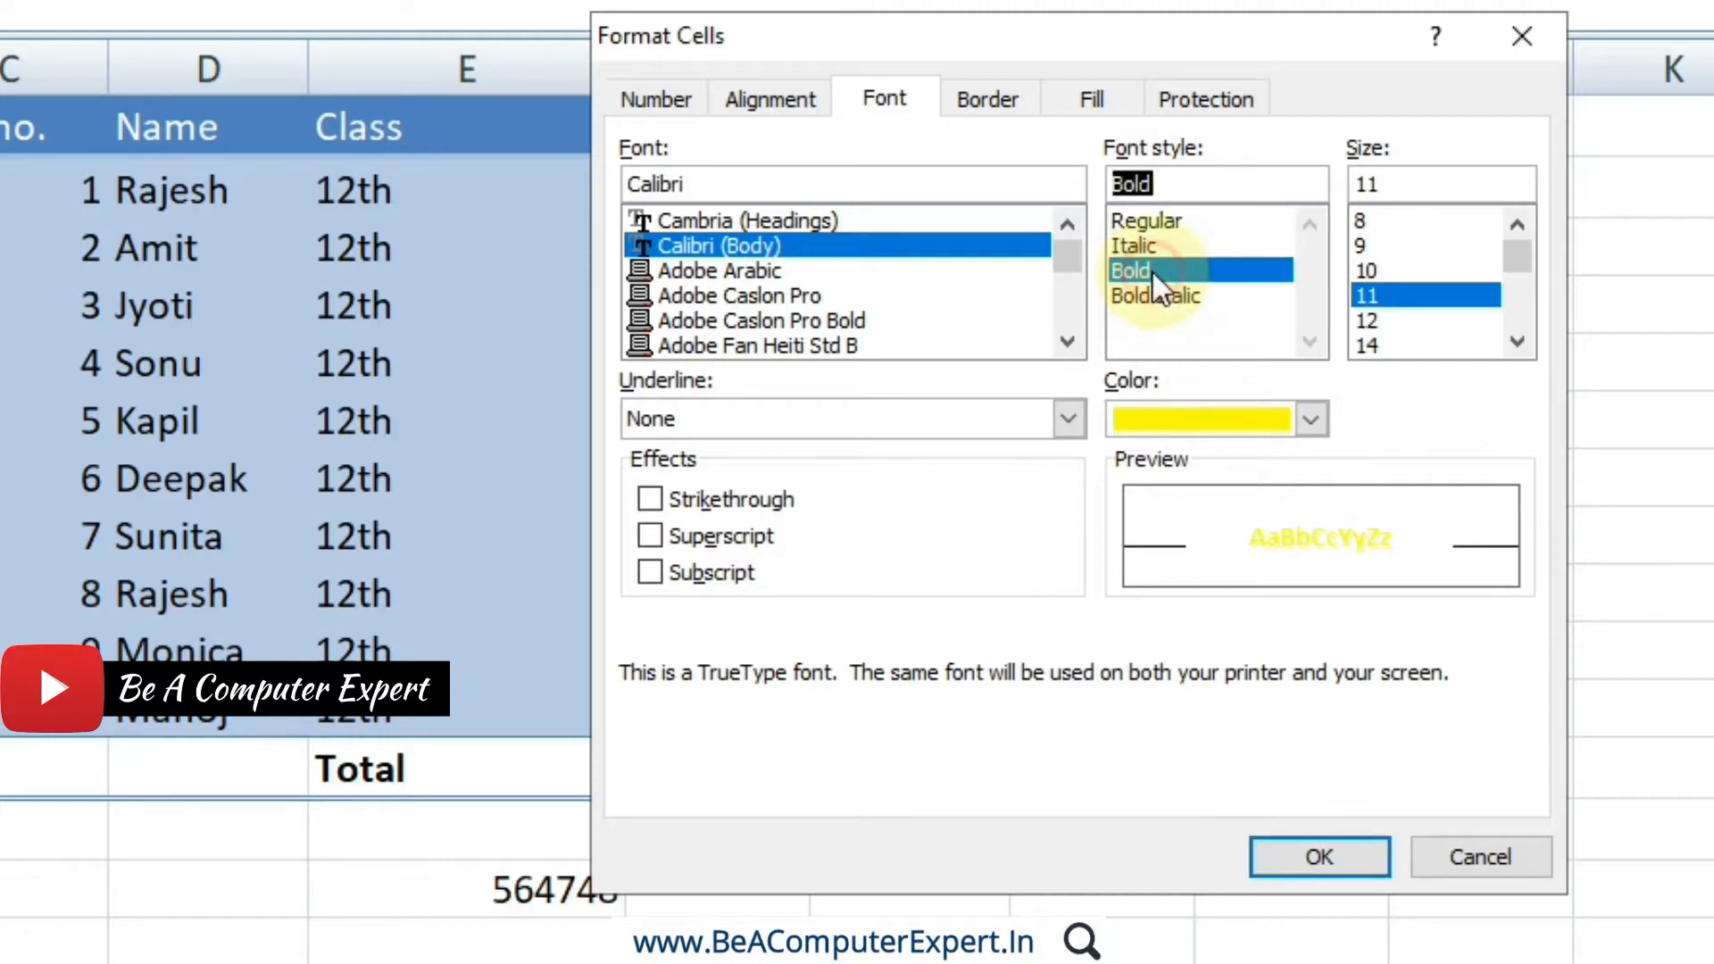
{"action": "left_click", "coordinate": [1379, 326]}
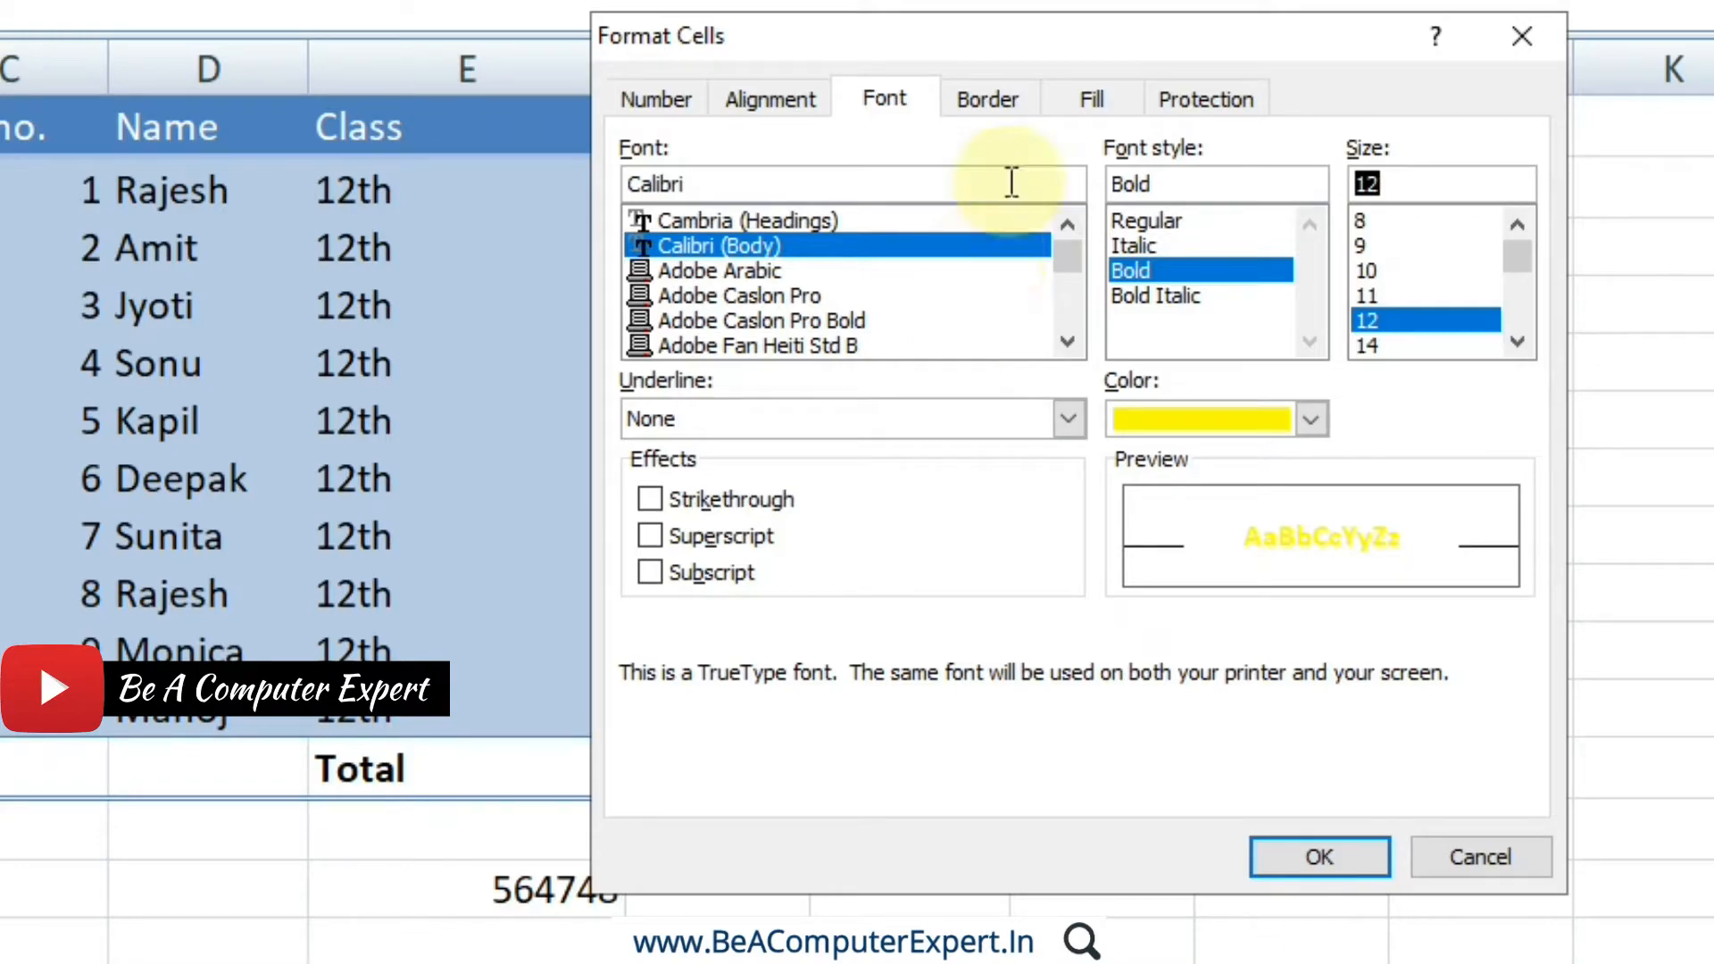
Step: Add a light blue, medium-thick solid outline border to the Accent1 style and save the modified style
{"action": "left_click", "coordinate": [1005, 109]}
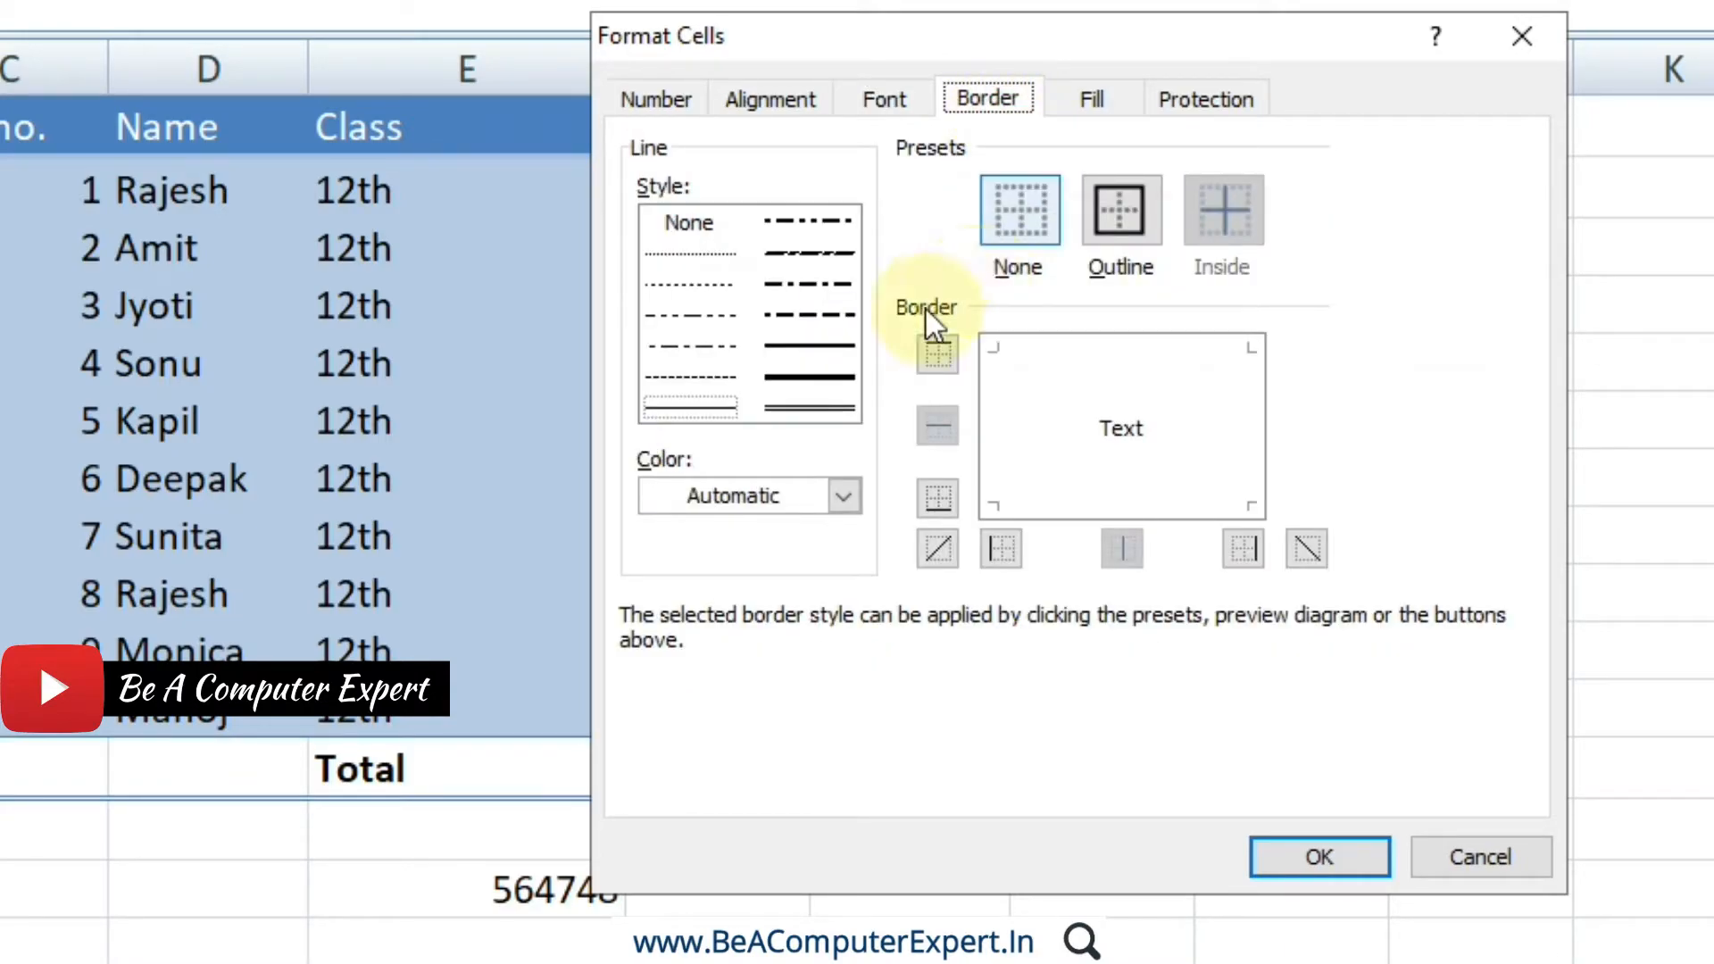
{"action": "left_click", "coordinate": [845, 496]}
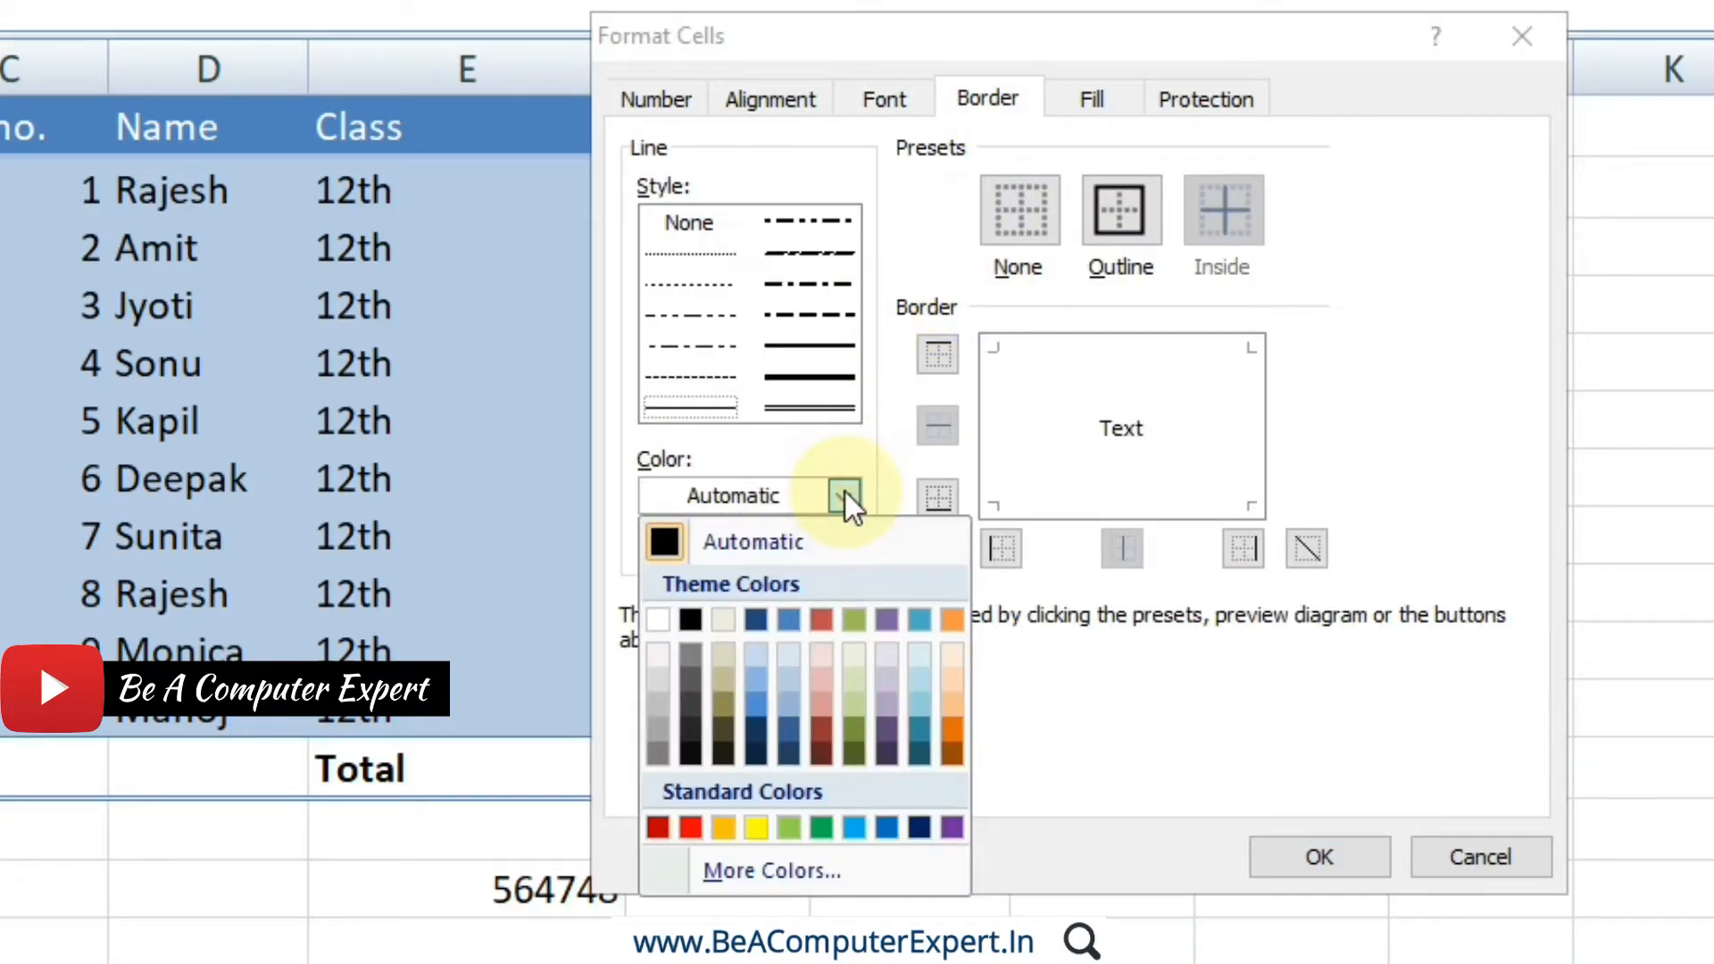
{"action": "left_click", "coordinate": [855, 836]}
{"action": "left_click", "coordinate": [820, 345]}
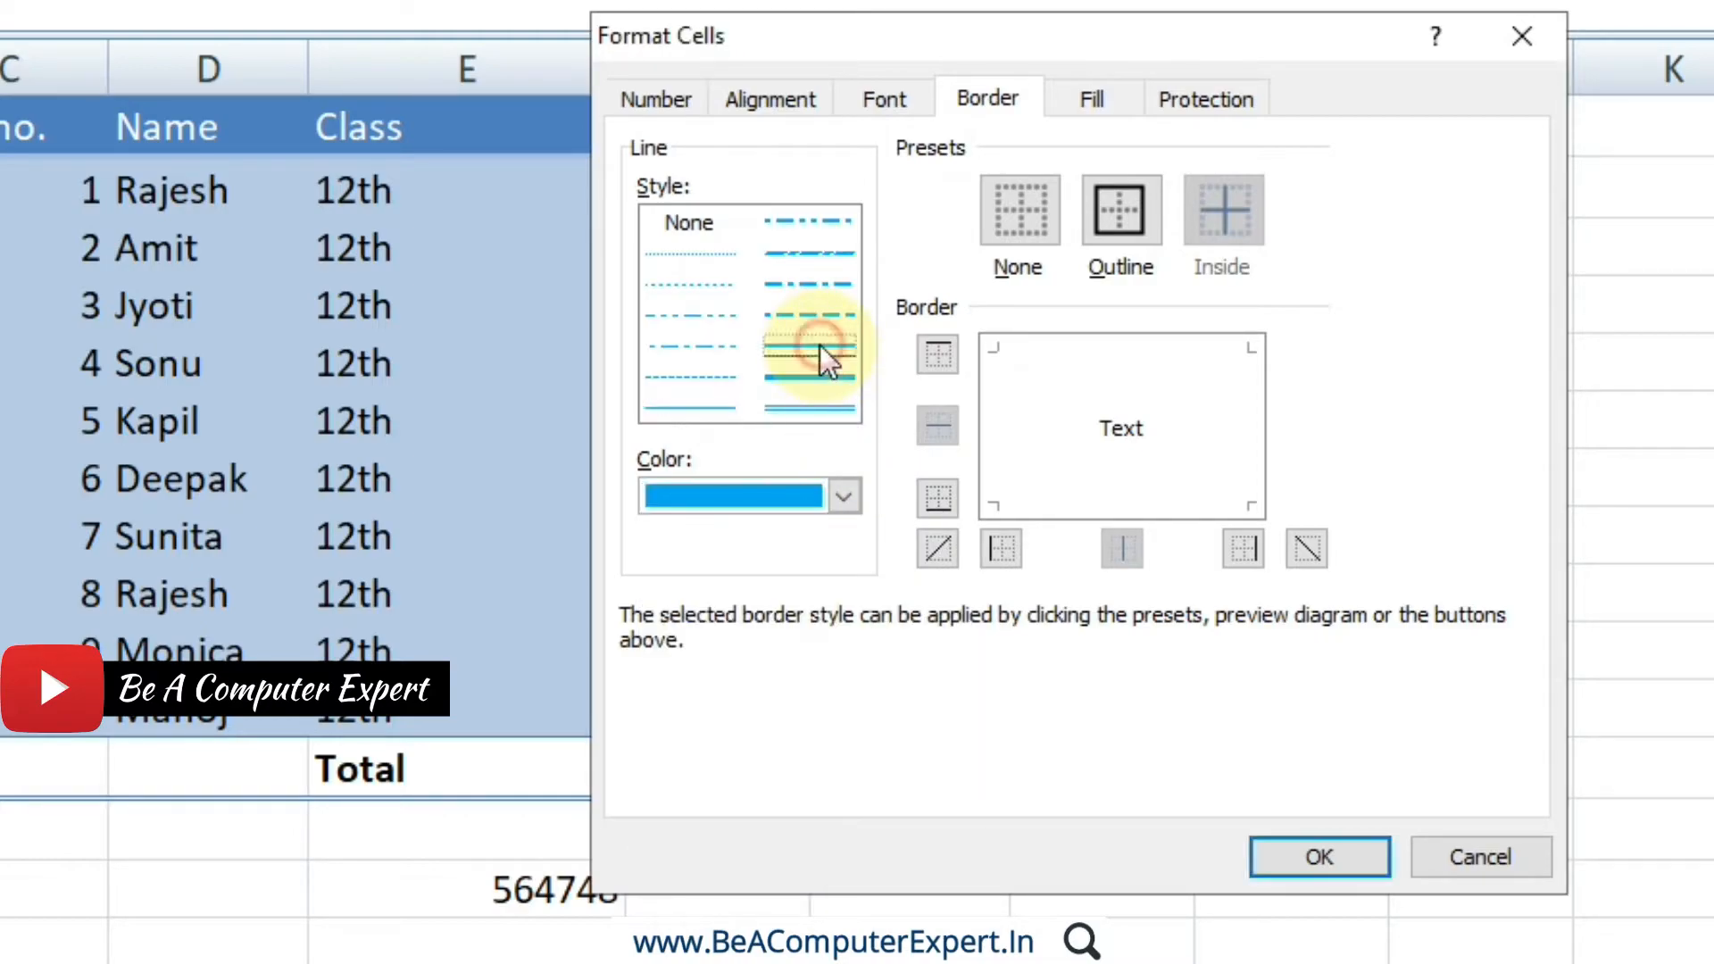
{"action": "left_click", "coordinate": [1114, 227]}
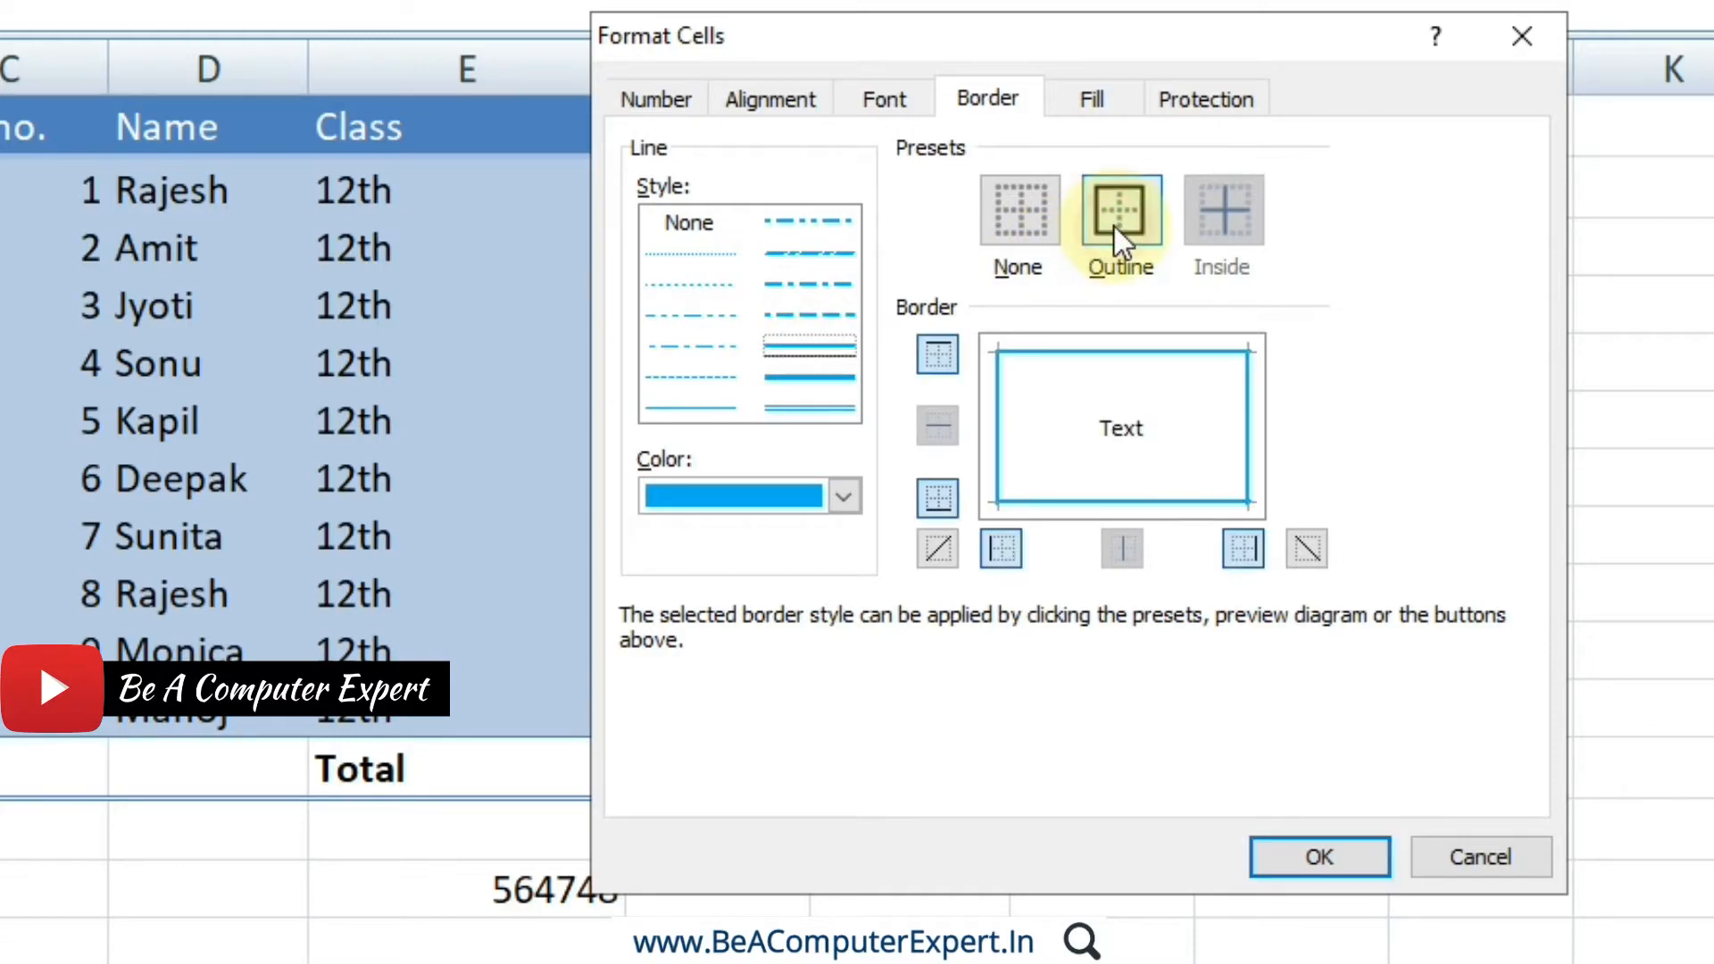
{"action": "left_click", "coordinate": [1293, 861]}
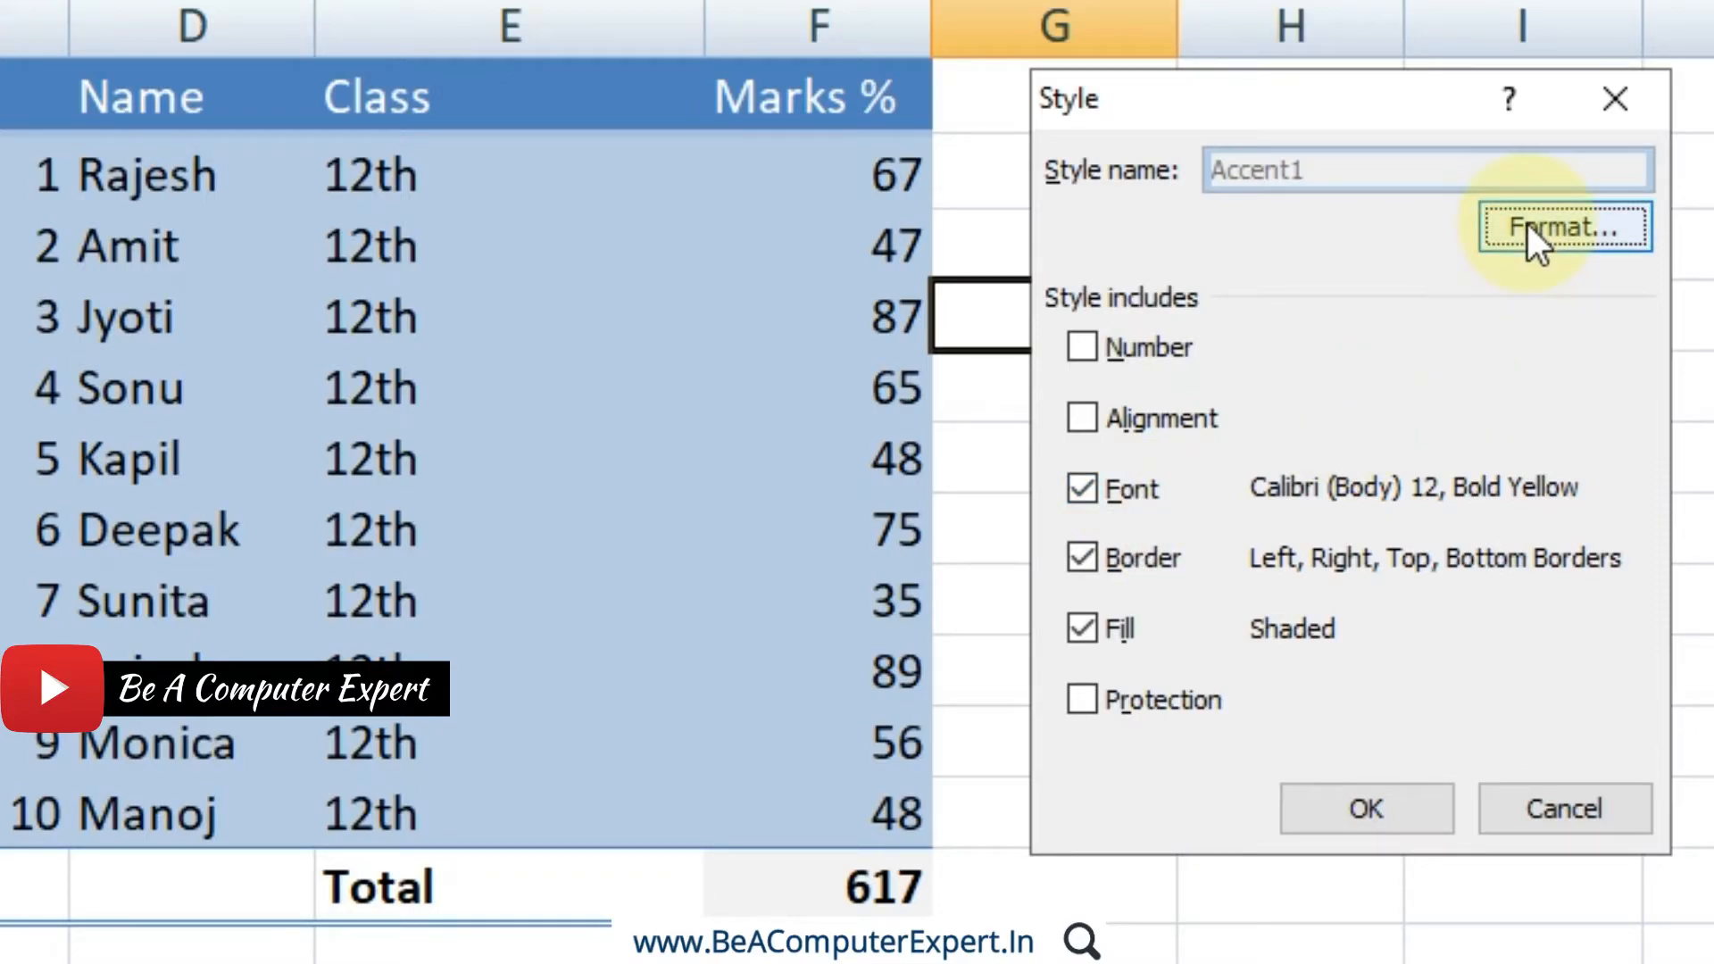
{"action": "left_click", "coordinate": [1357, 817]}
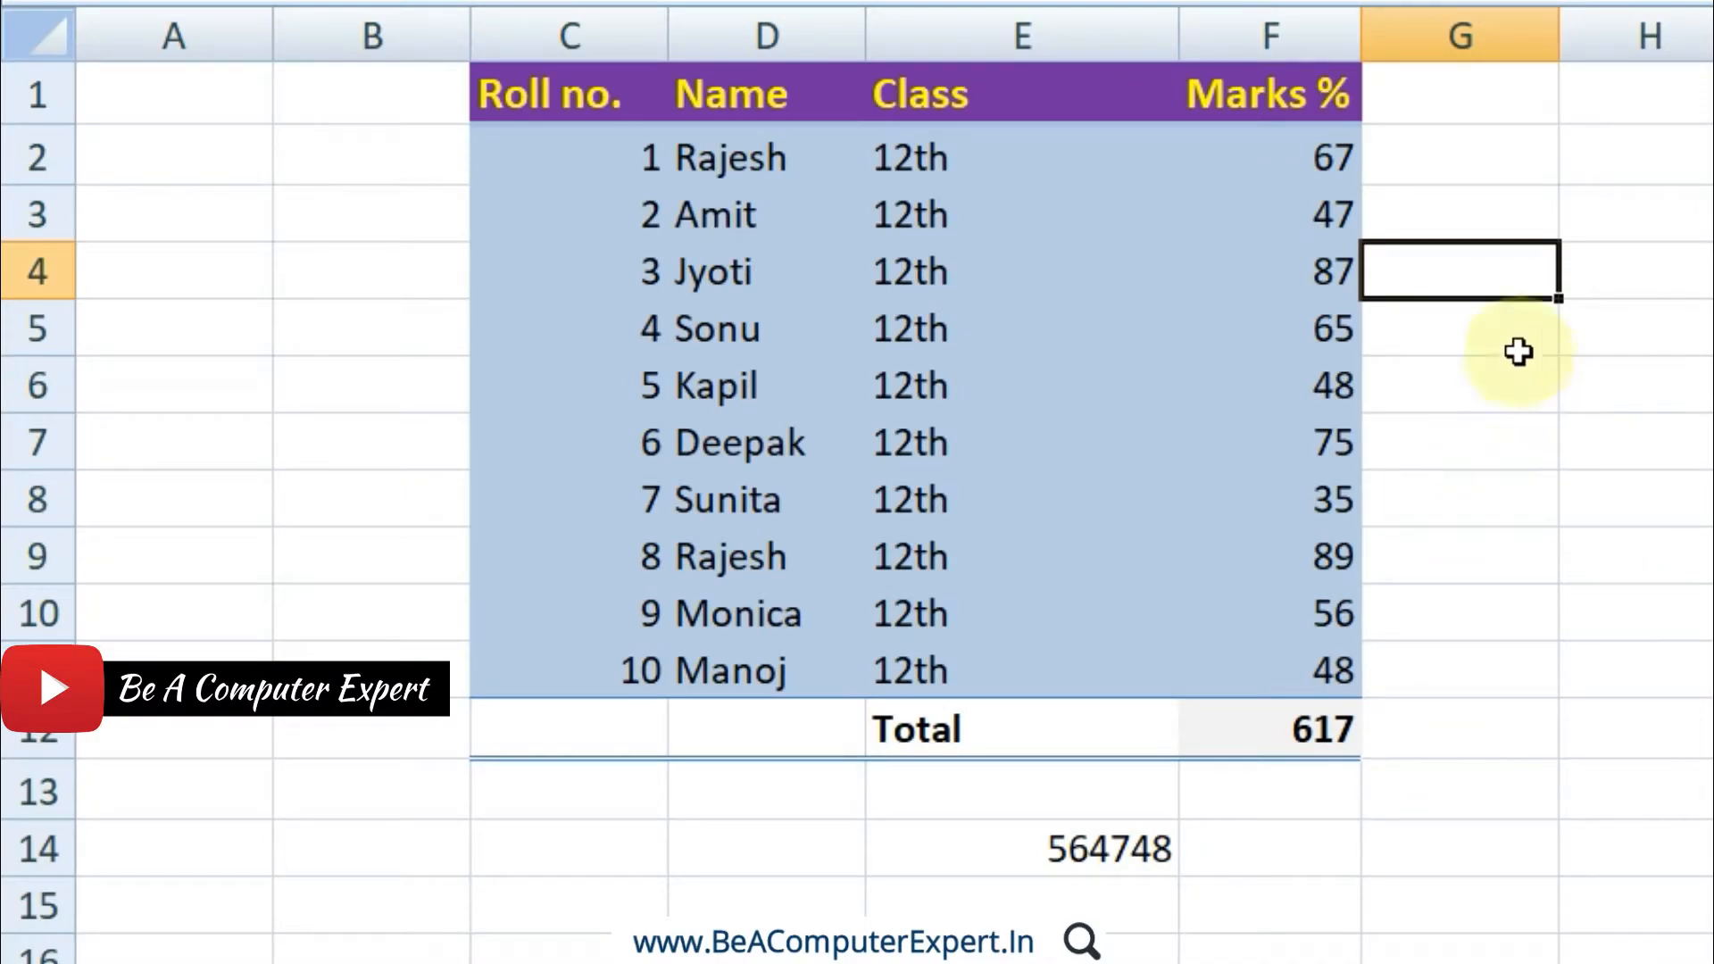
Step: Examine the formatting of the header cells C1 to F1 and the data rows C2 to F11 after the style change
{"action": "left_click", "coordinate": [1510, 323]}
{"action": "left_click", "coordinate": [1495, 264]}
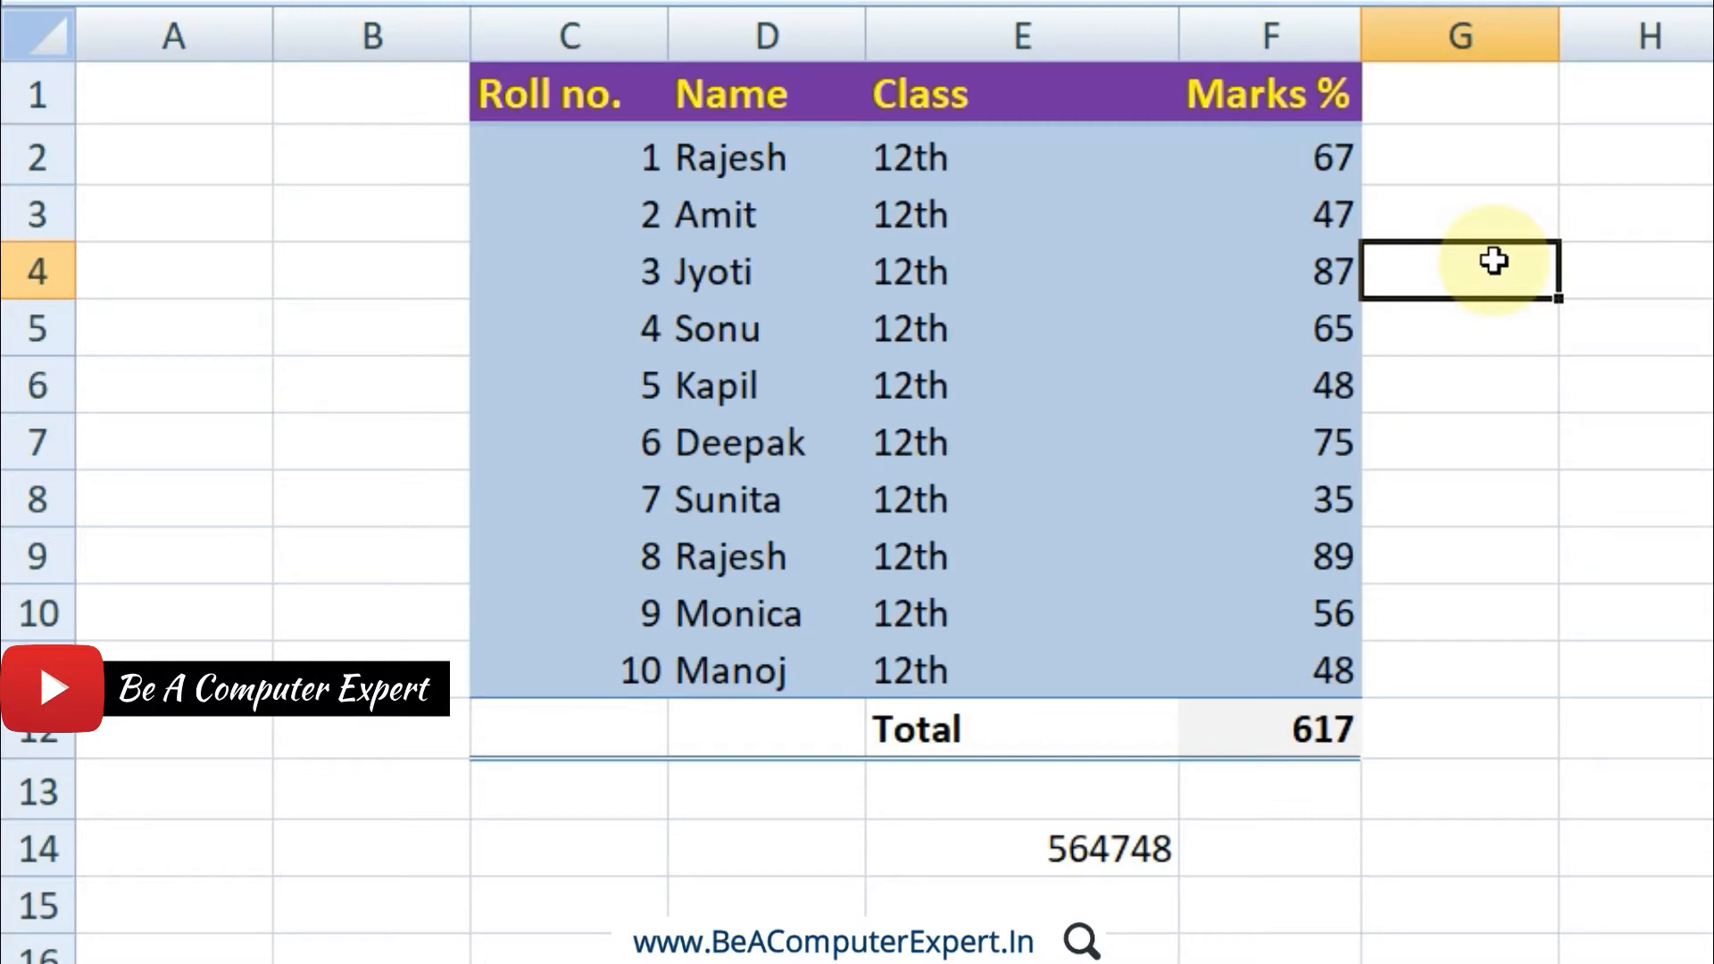
{"action": "left_click", "coordinate": [697, 92]}
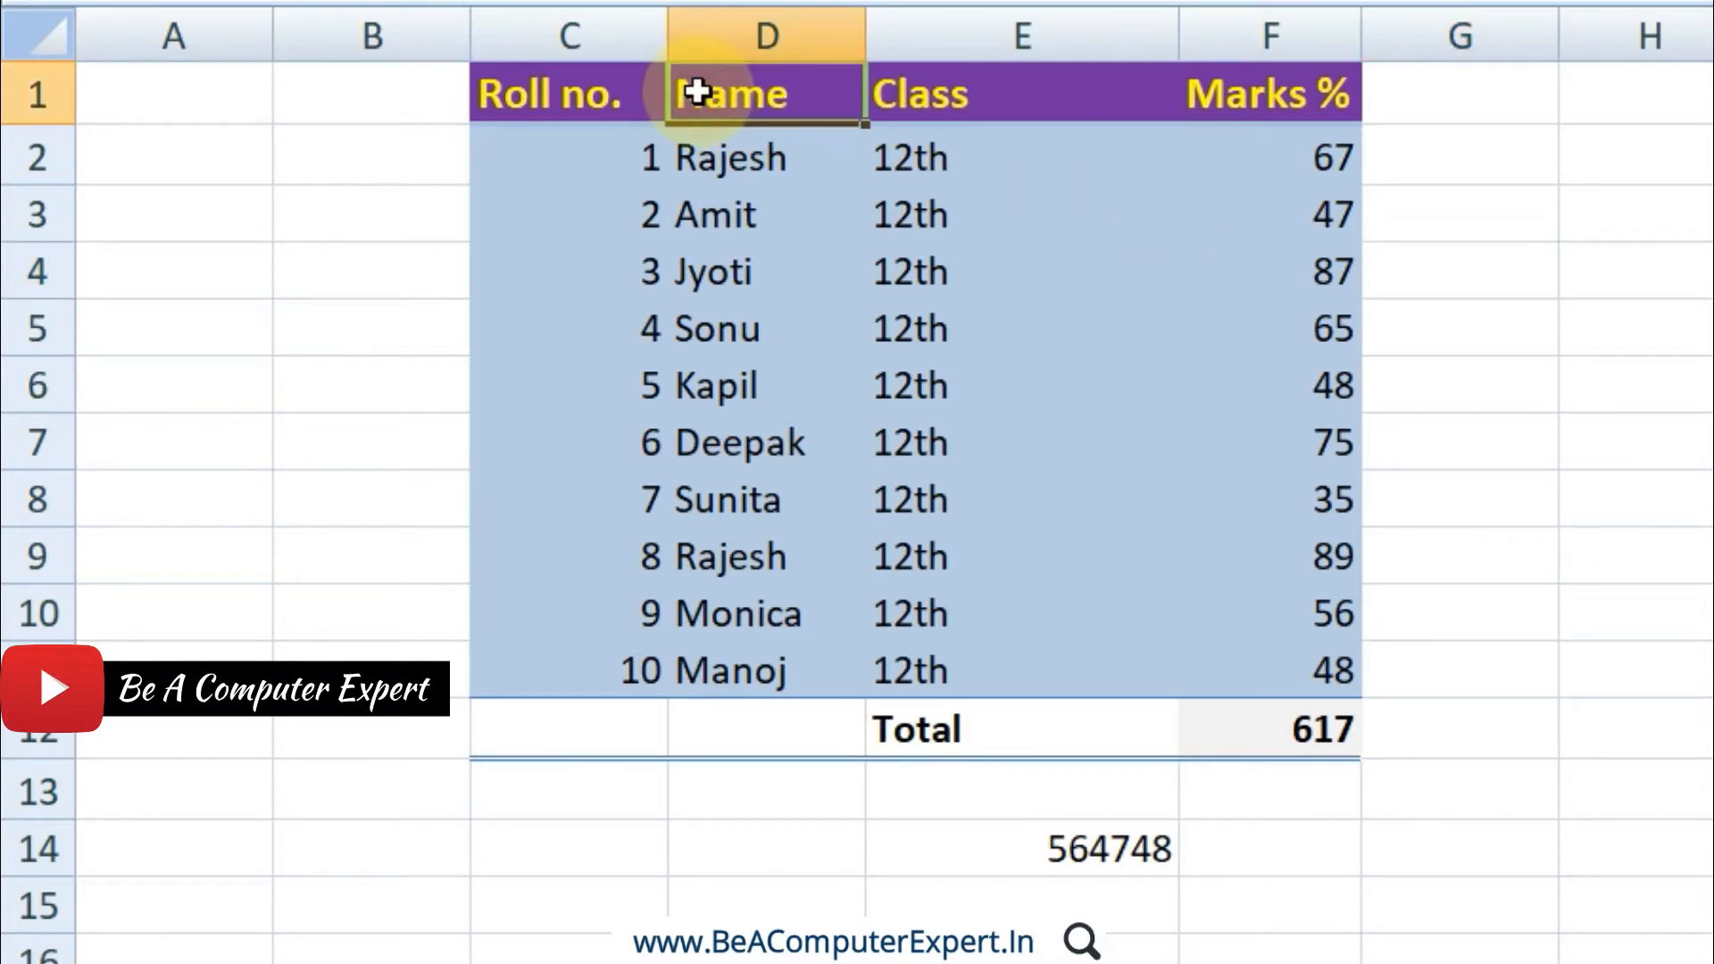
{"action": "left_click", "coordinate": [554, 96]}
{"action": "left_click", "coordinate": [1076, 104]}
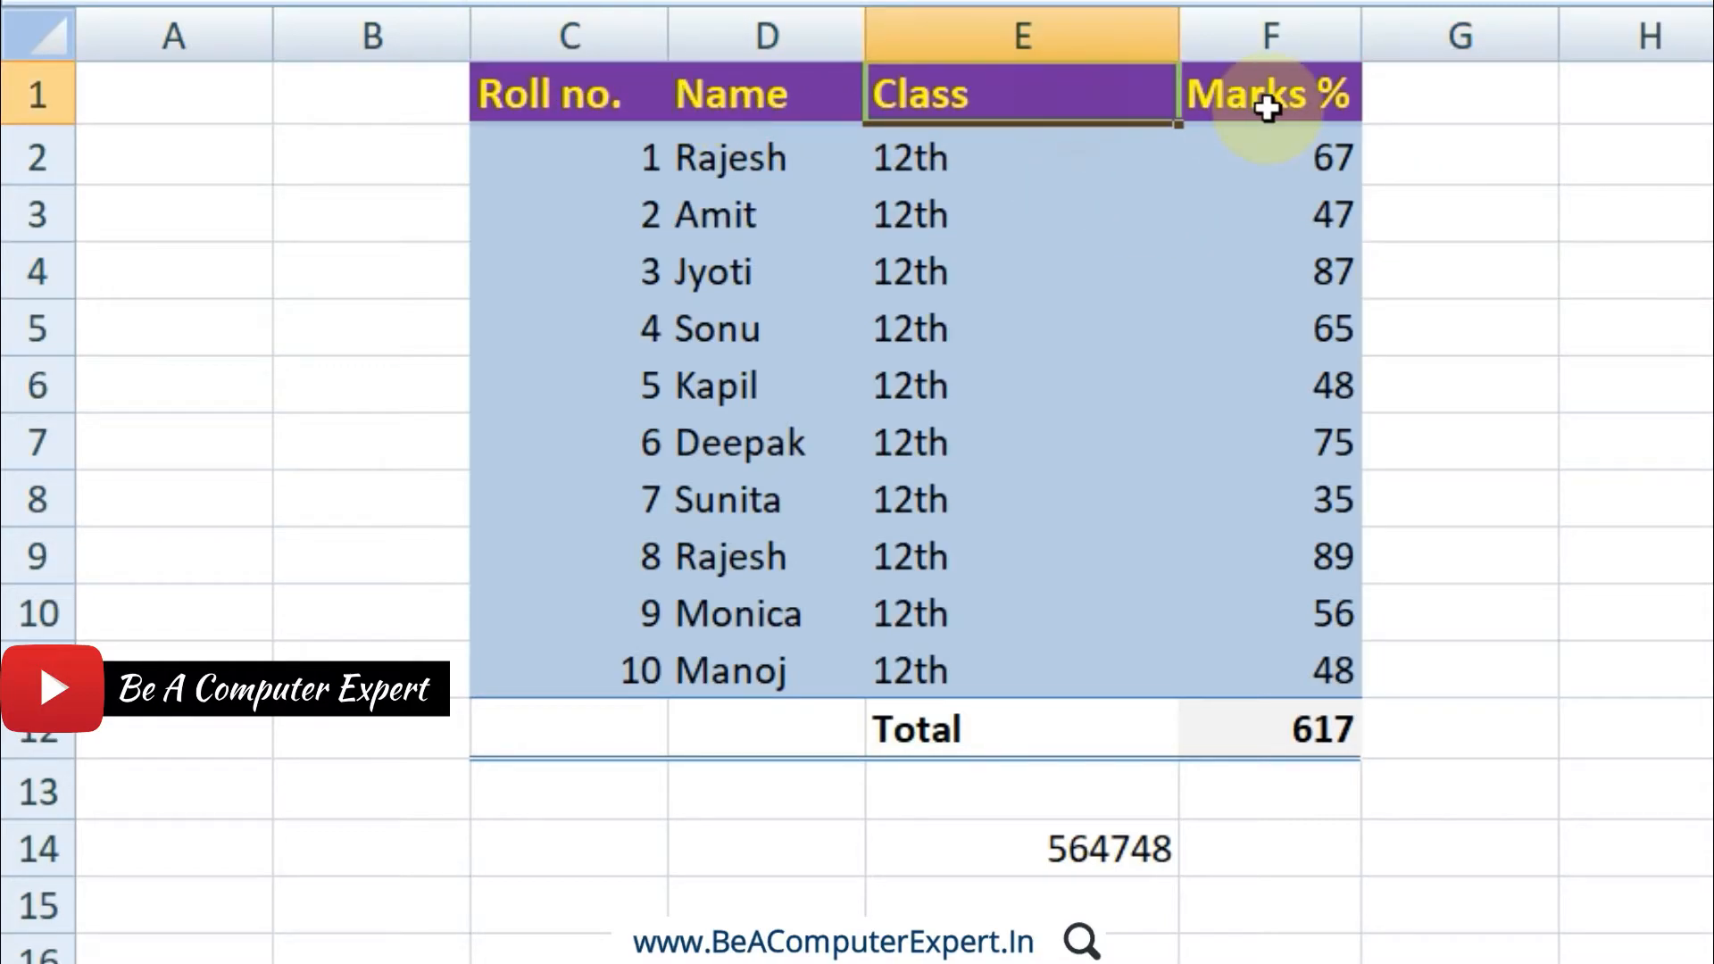
{"action": "left_click", "coordinate": [1267, 108]}
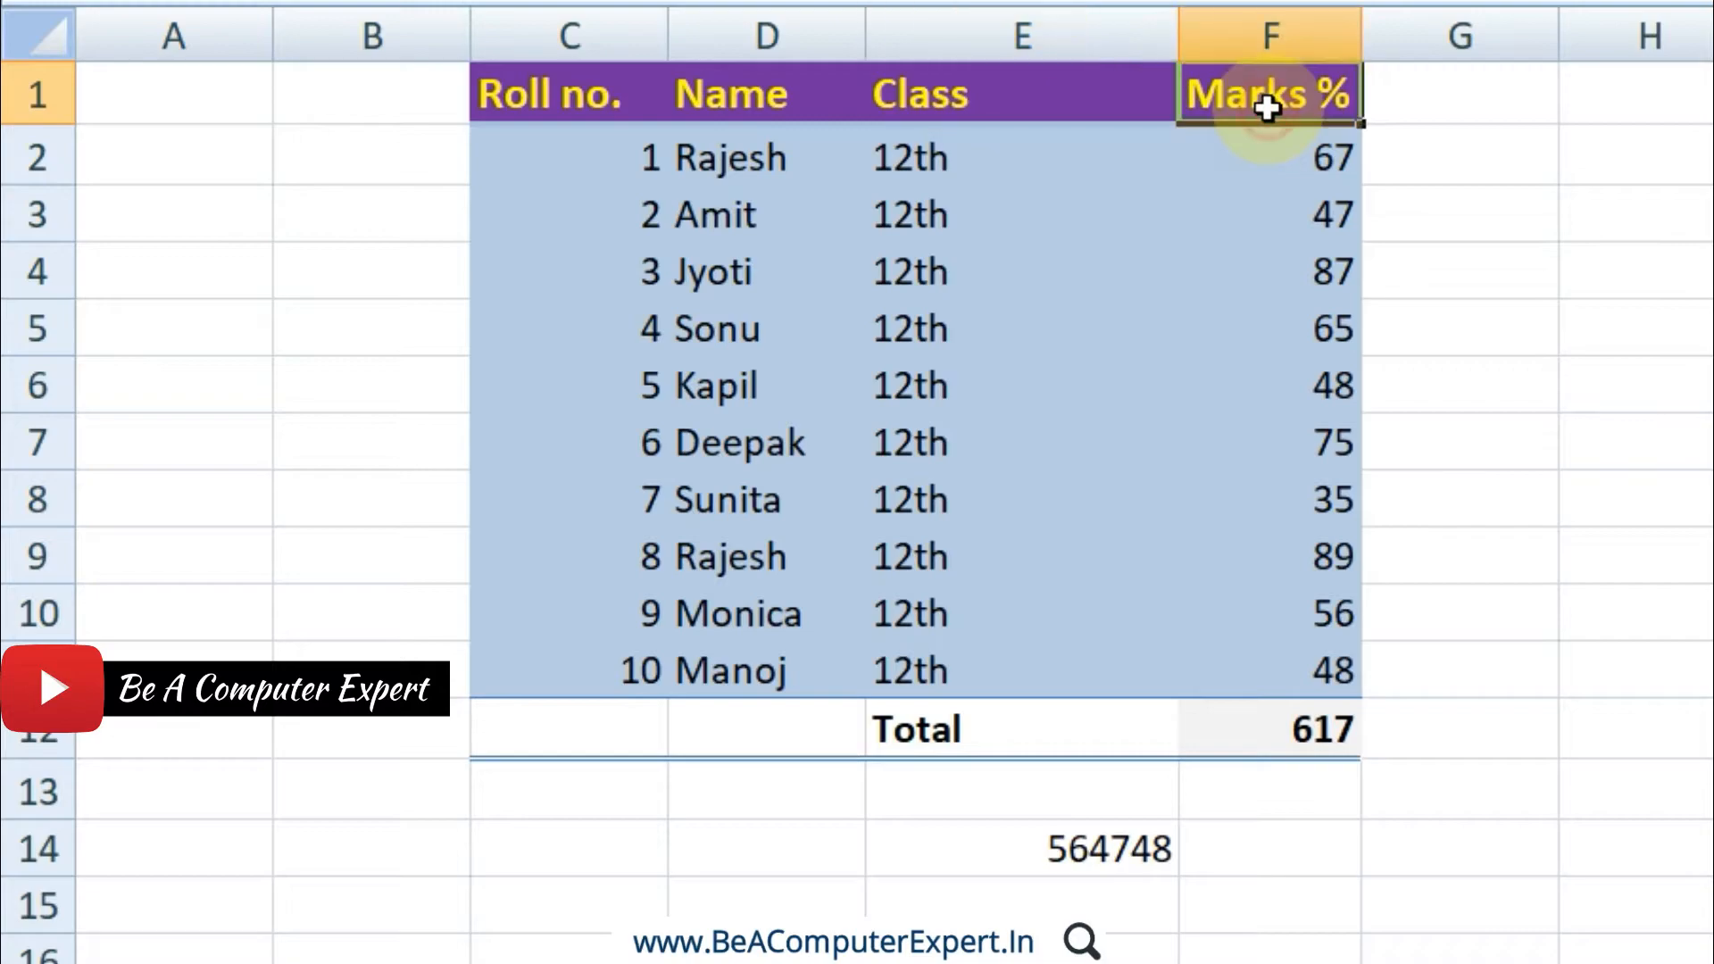
{"action": "left_click", "coordinate": [1264, 262]}
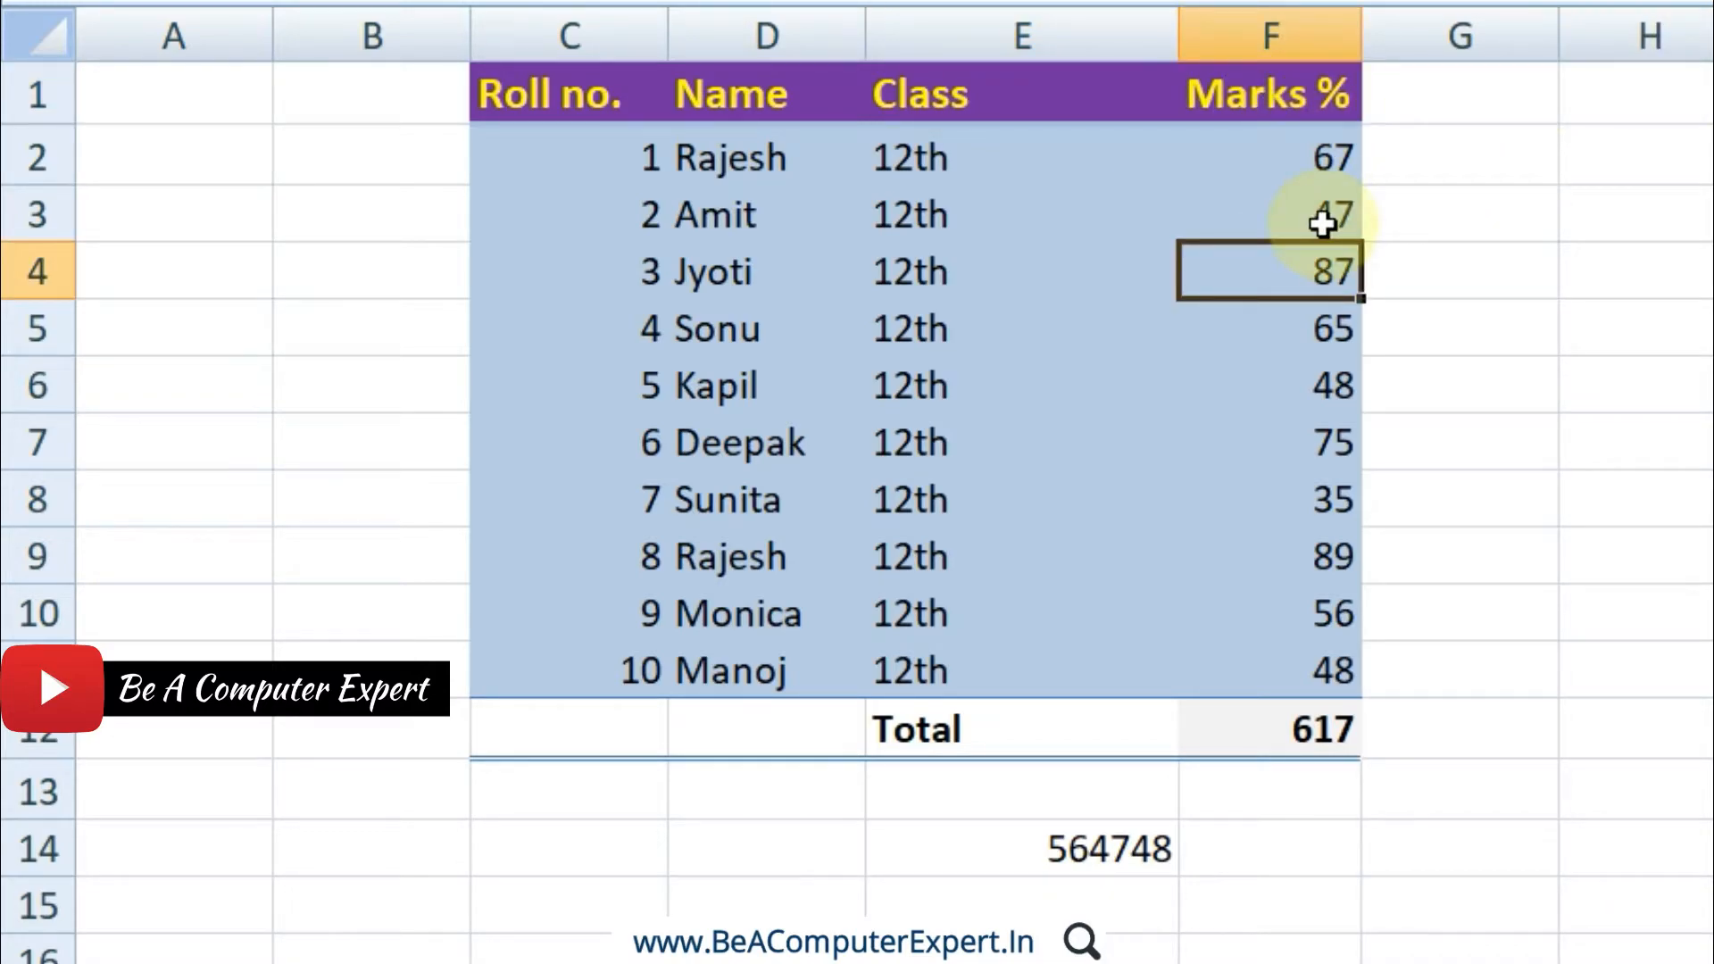
{"action": "left_click_drag", "start_coordinate": [581, 172], "coordinate": [1236, 680]}
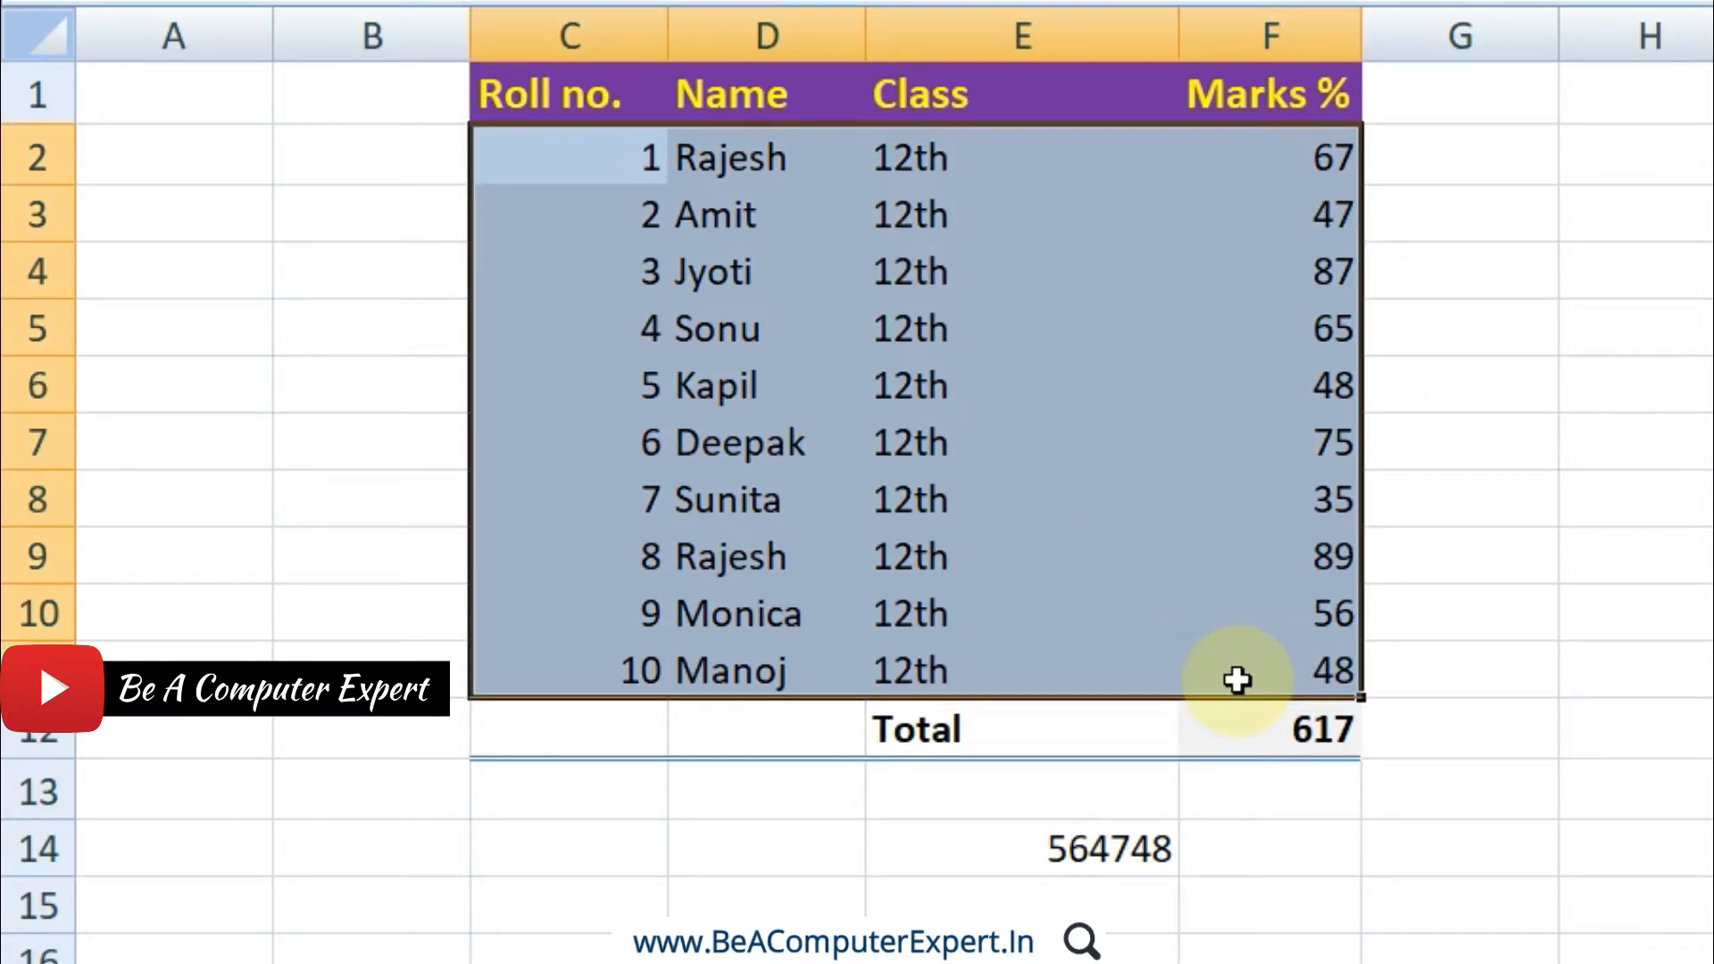
{"action": "left_click", "coordinate": [1155, 486]}
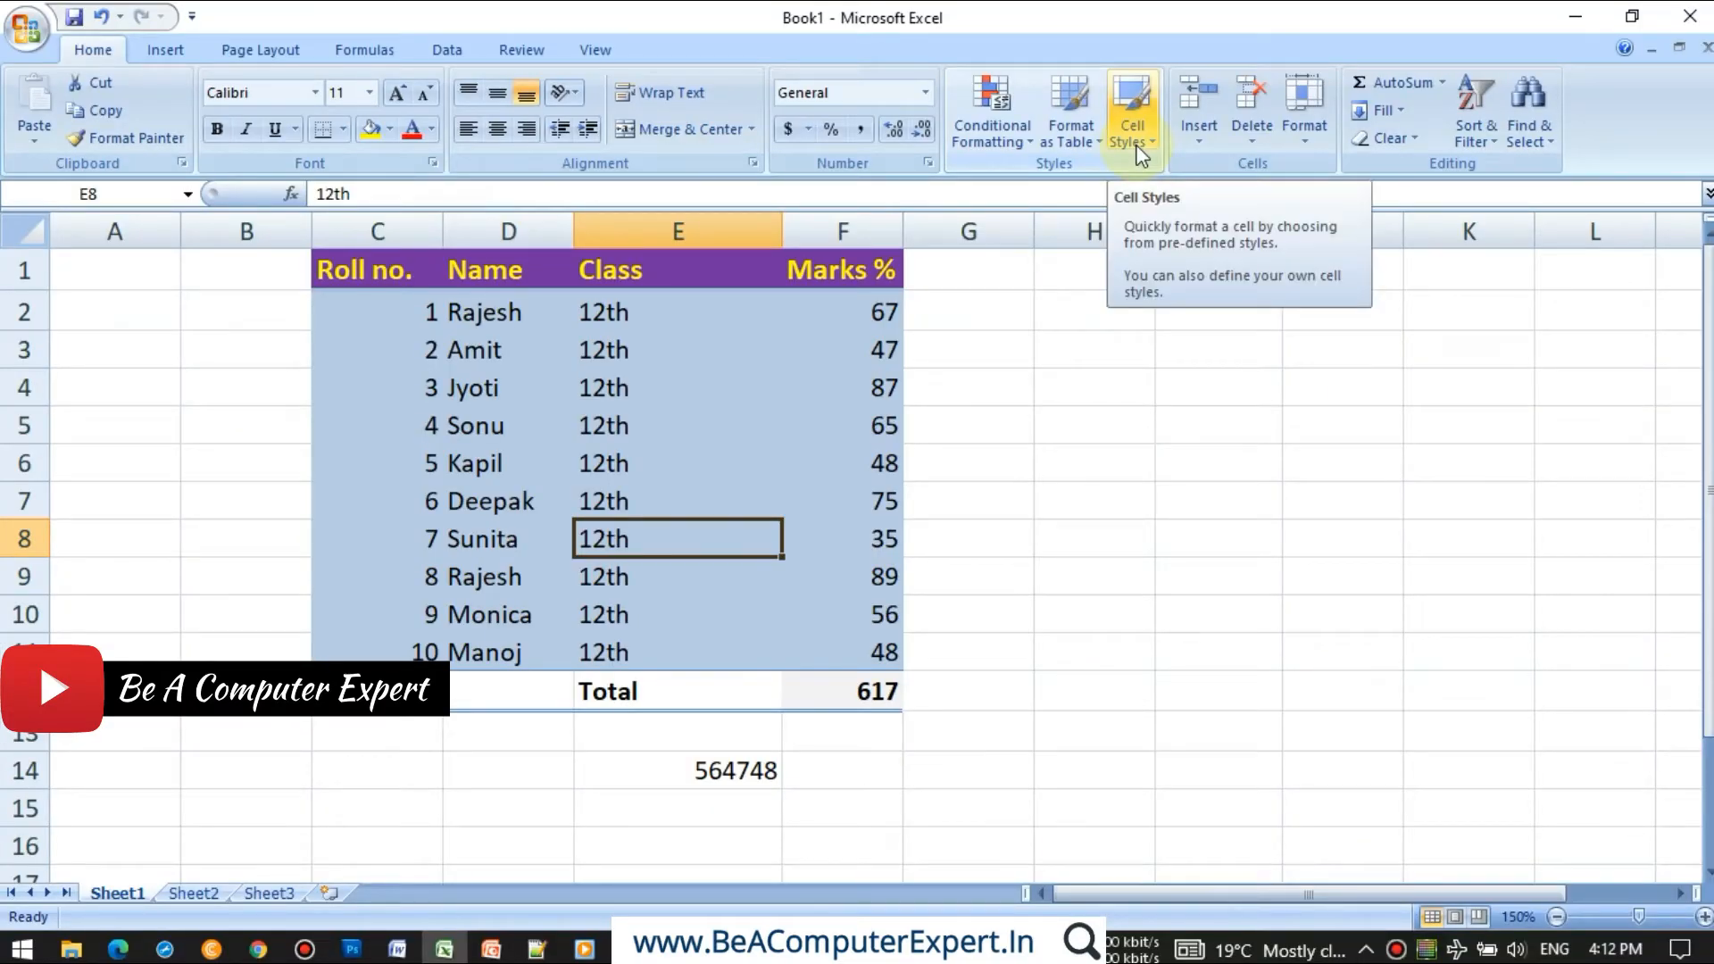
Step: Set the background fill of the 40% - Accent1 style to a medium blue theme color and save the modified style
{"action": "left_click", "coordinate": [643, 366]}
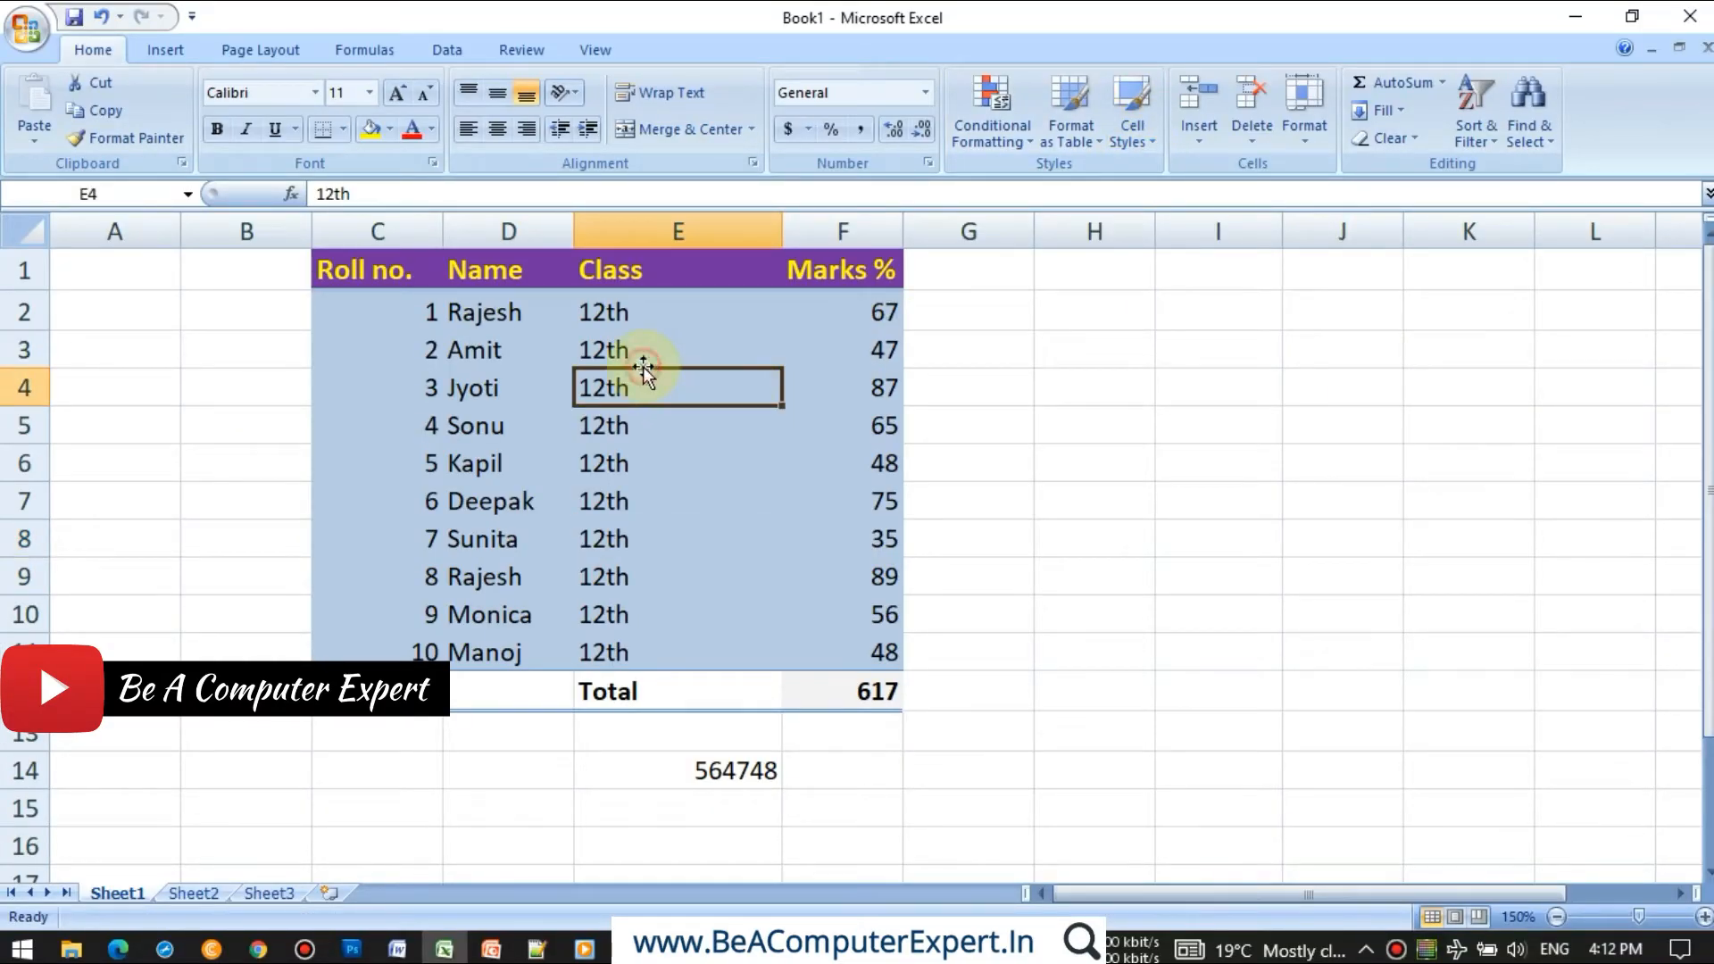
{"action": "left_click", "coordinate": [875, 344]}
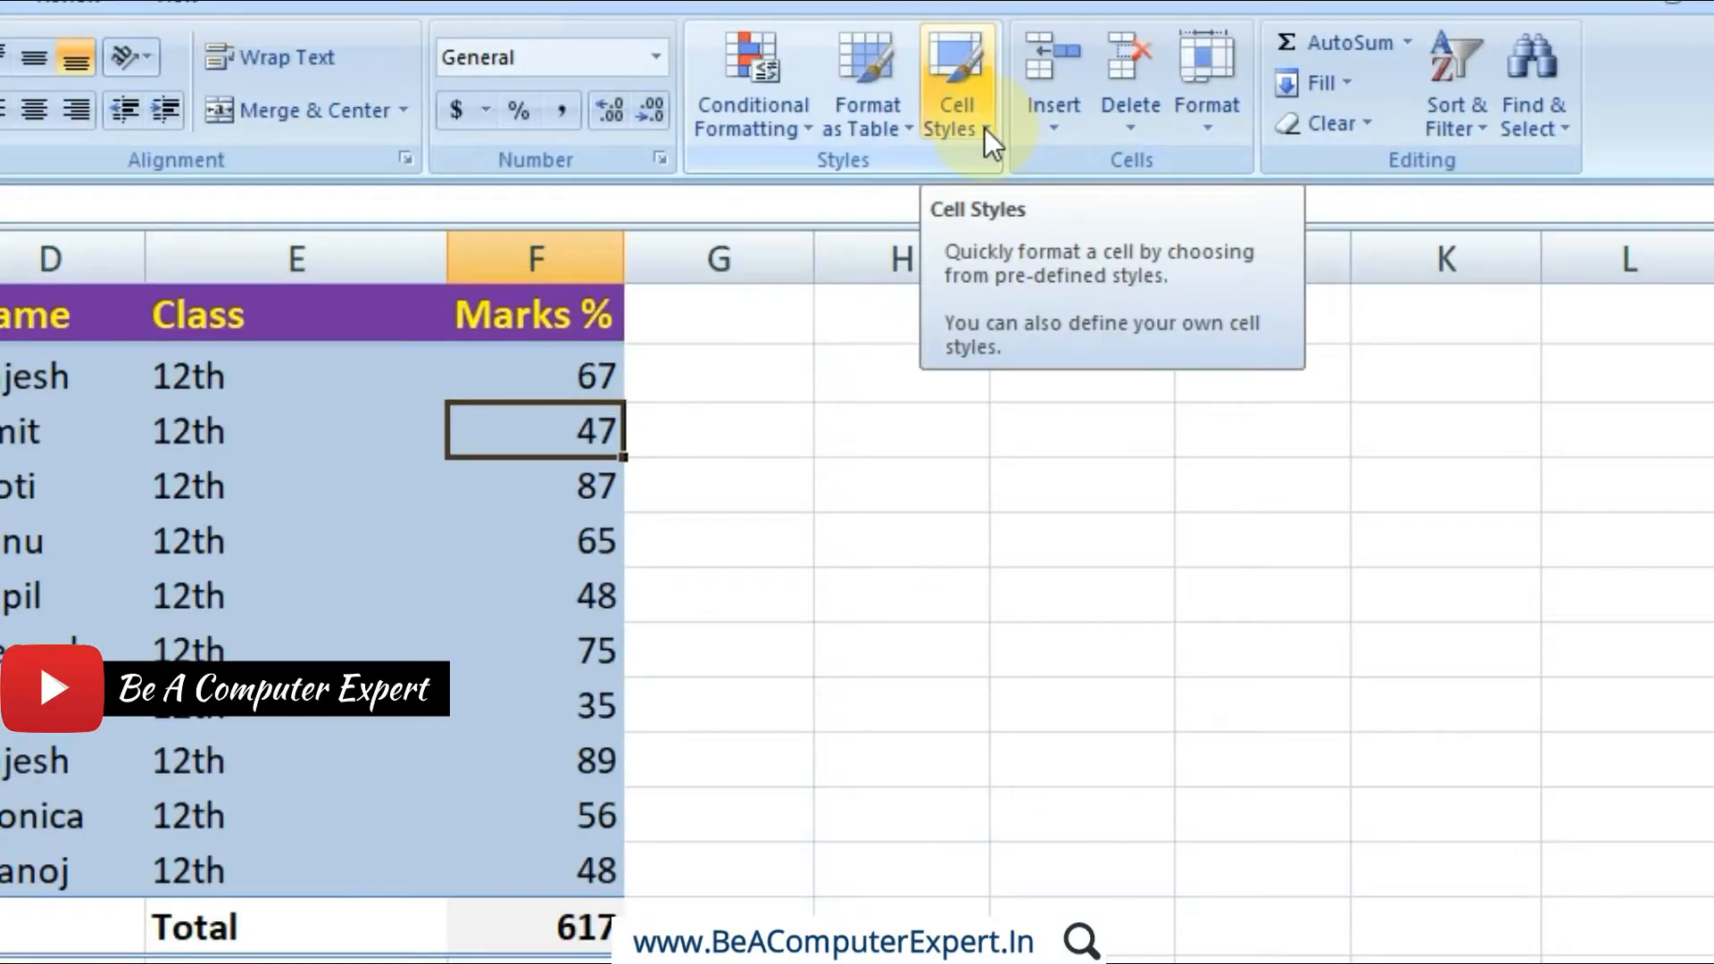
{"action": "left_click", "coordinate": [1149, 140]}
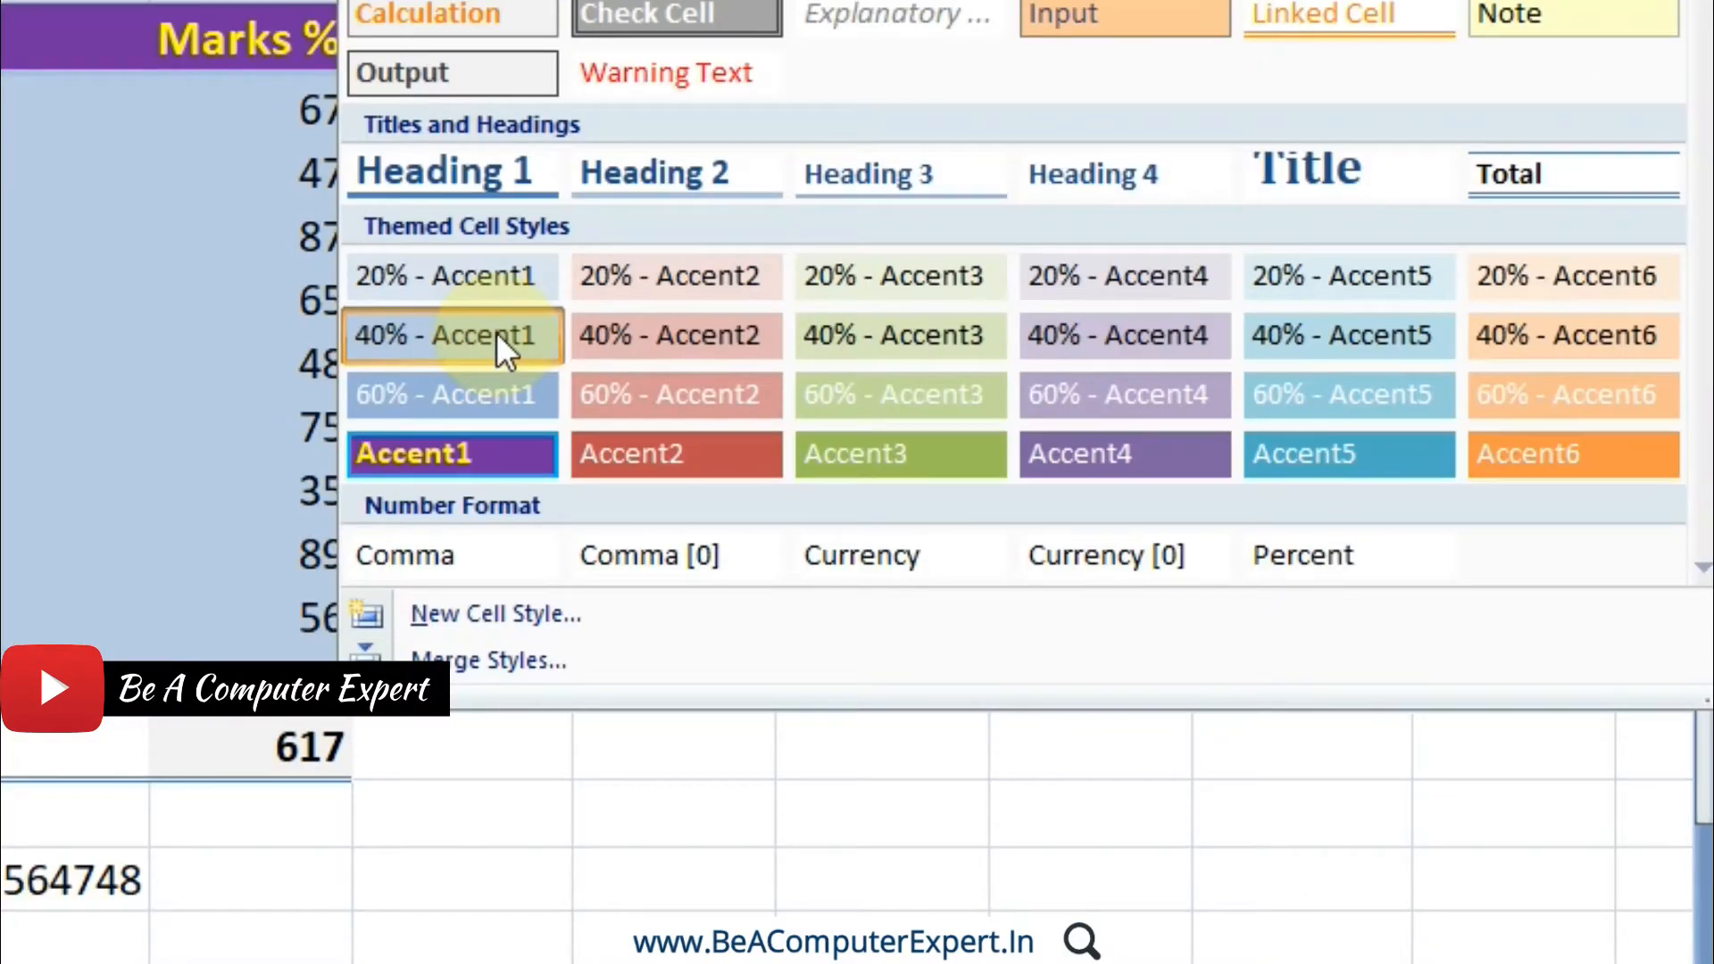
{"action": "right_click", "coordinate": [496, 332]}
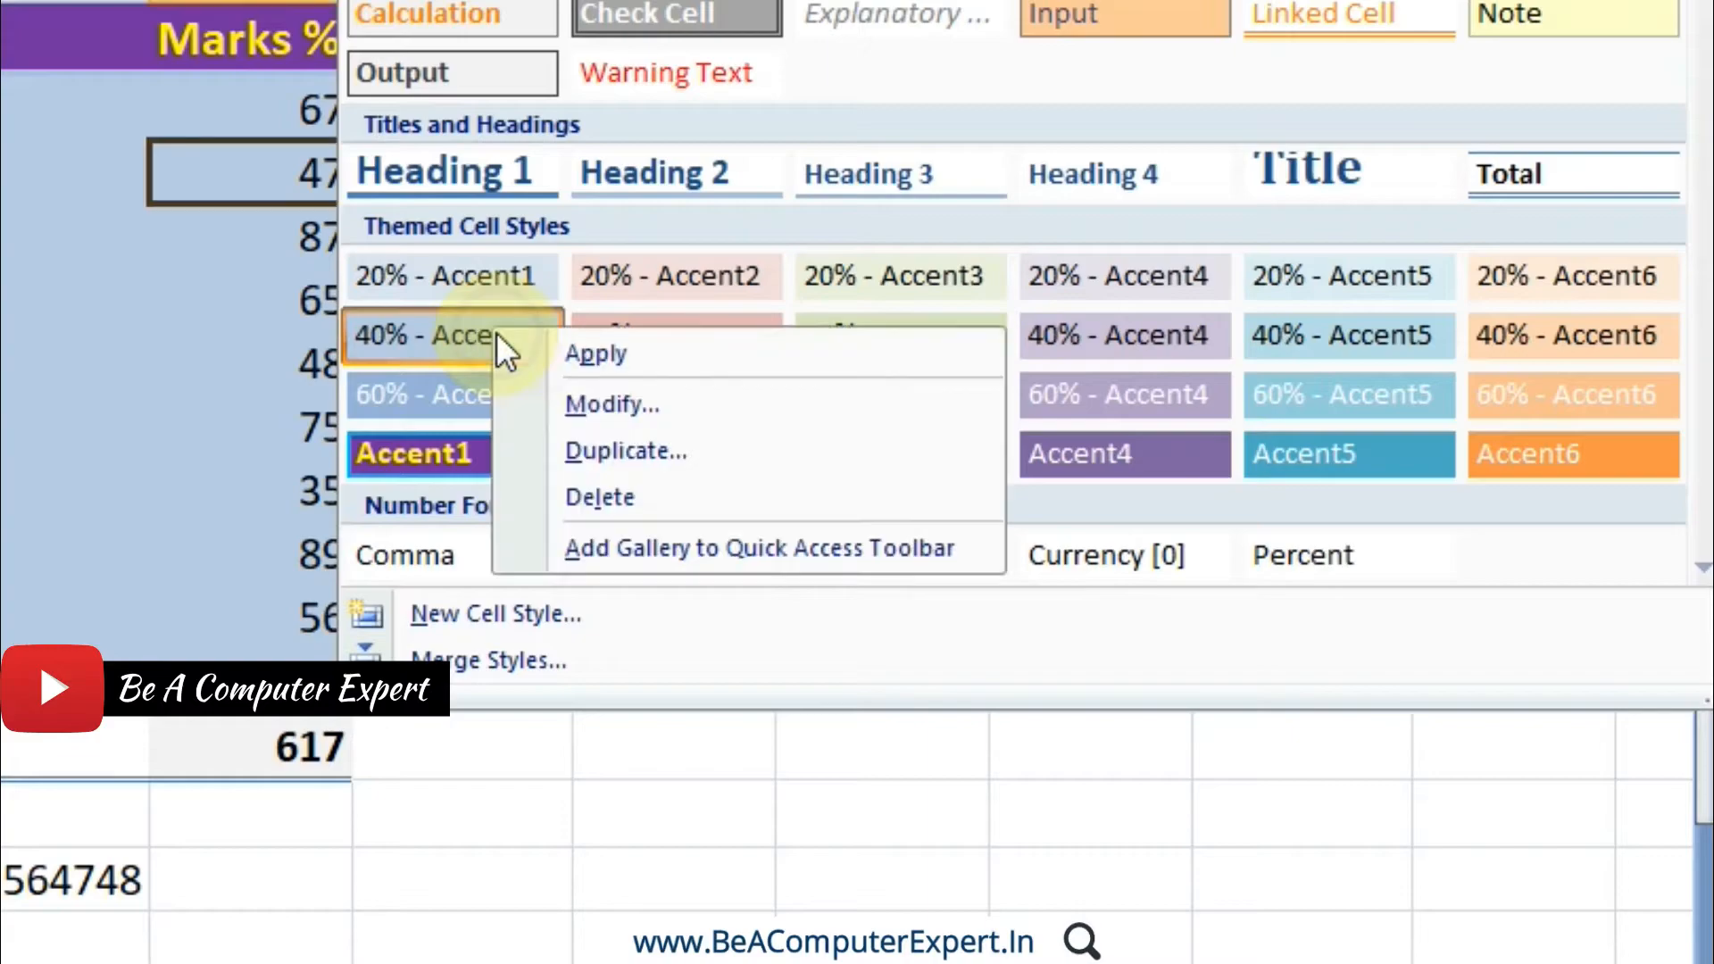
{"action": "left_click", "coordinate": [575, 398]}
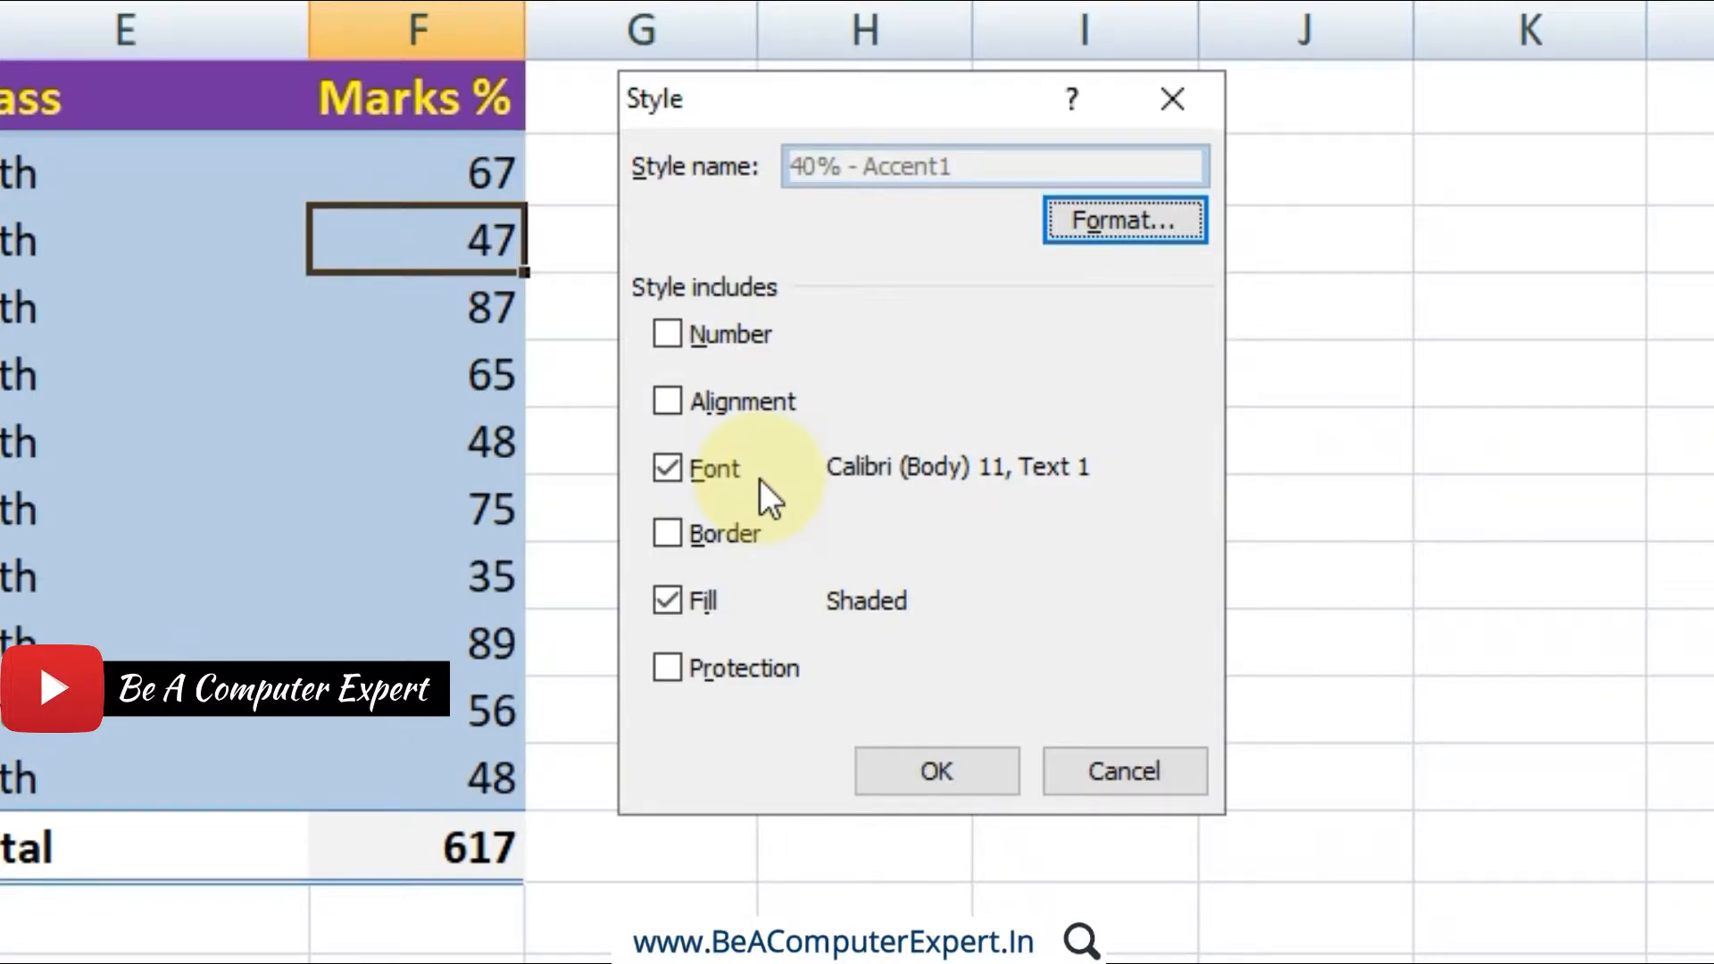
{"action": "left_click", "coordinate": [1117, 229]}
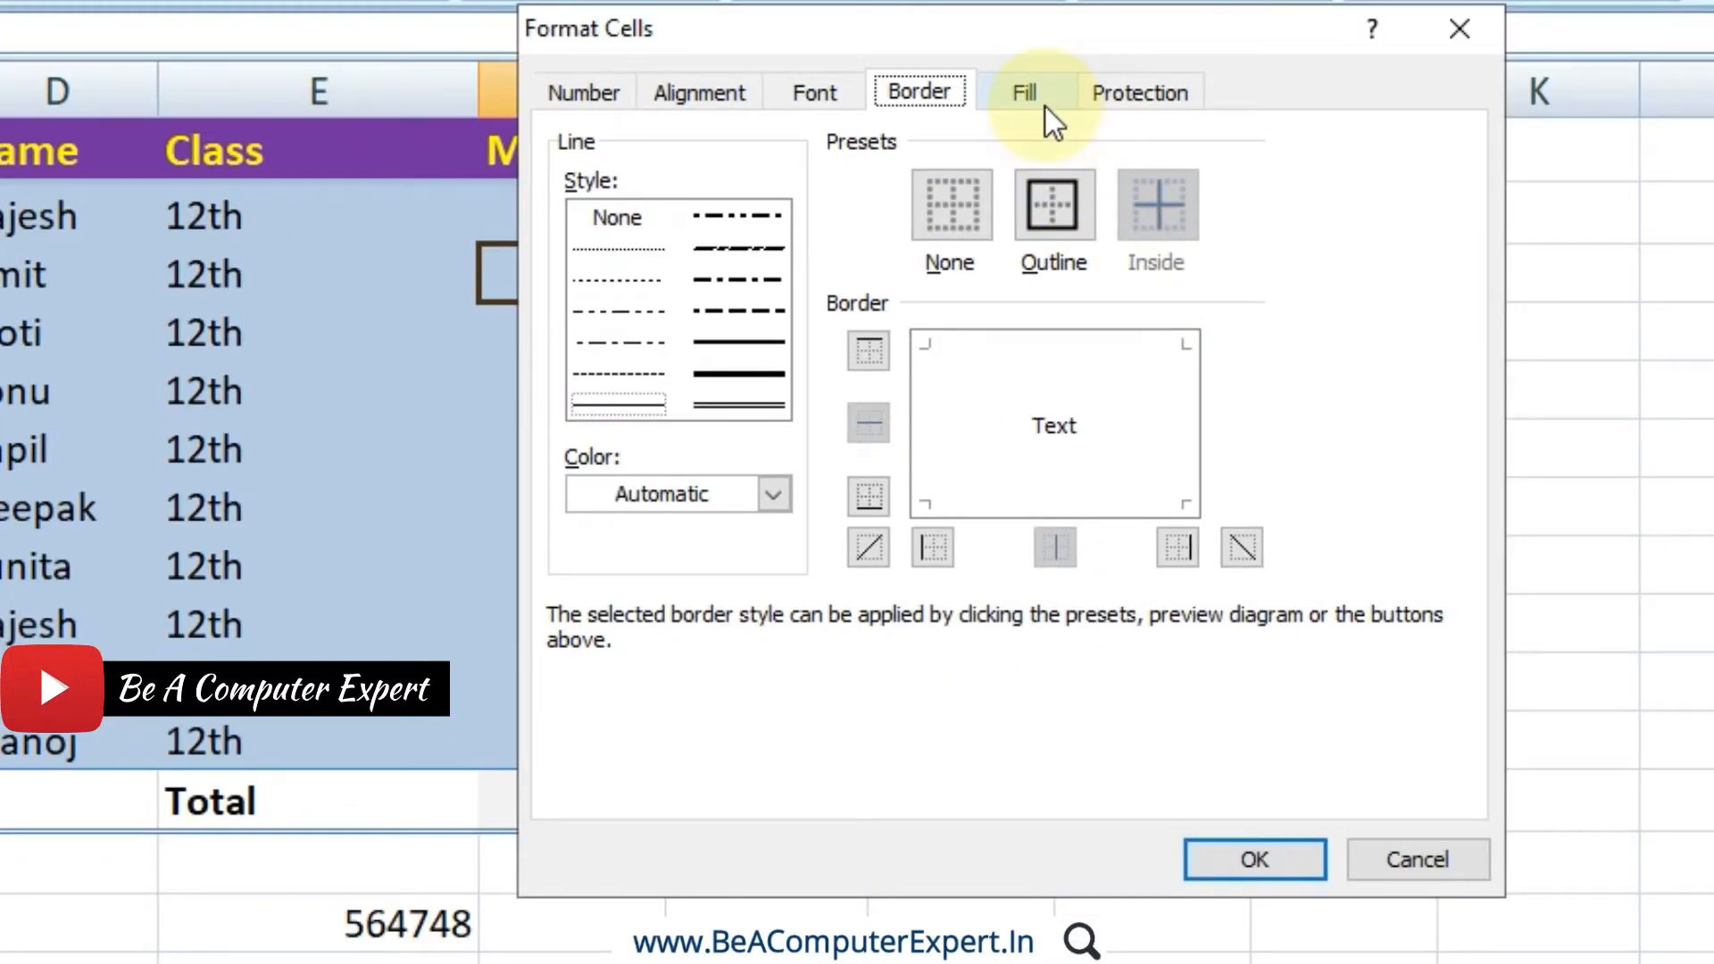
{"action": "left_click", "coordinate": [1025, 93]}
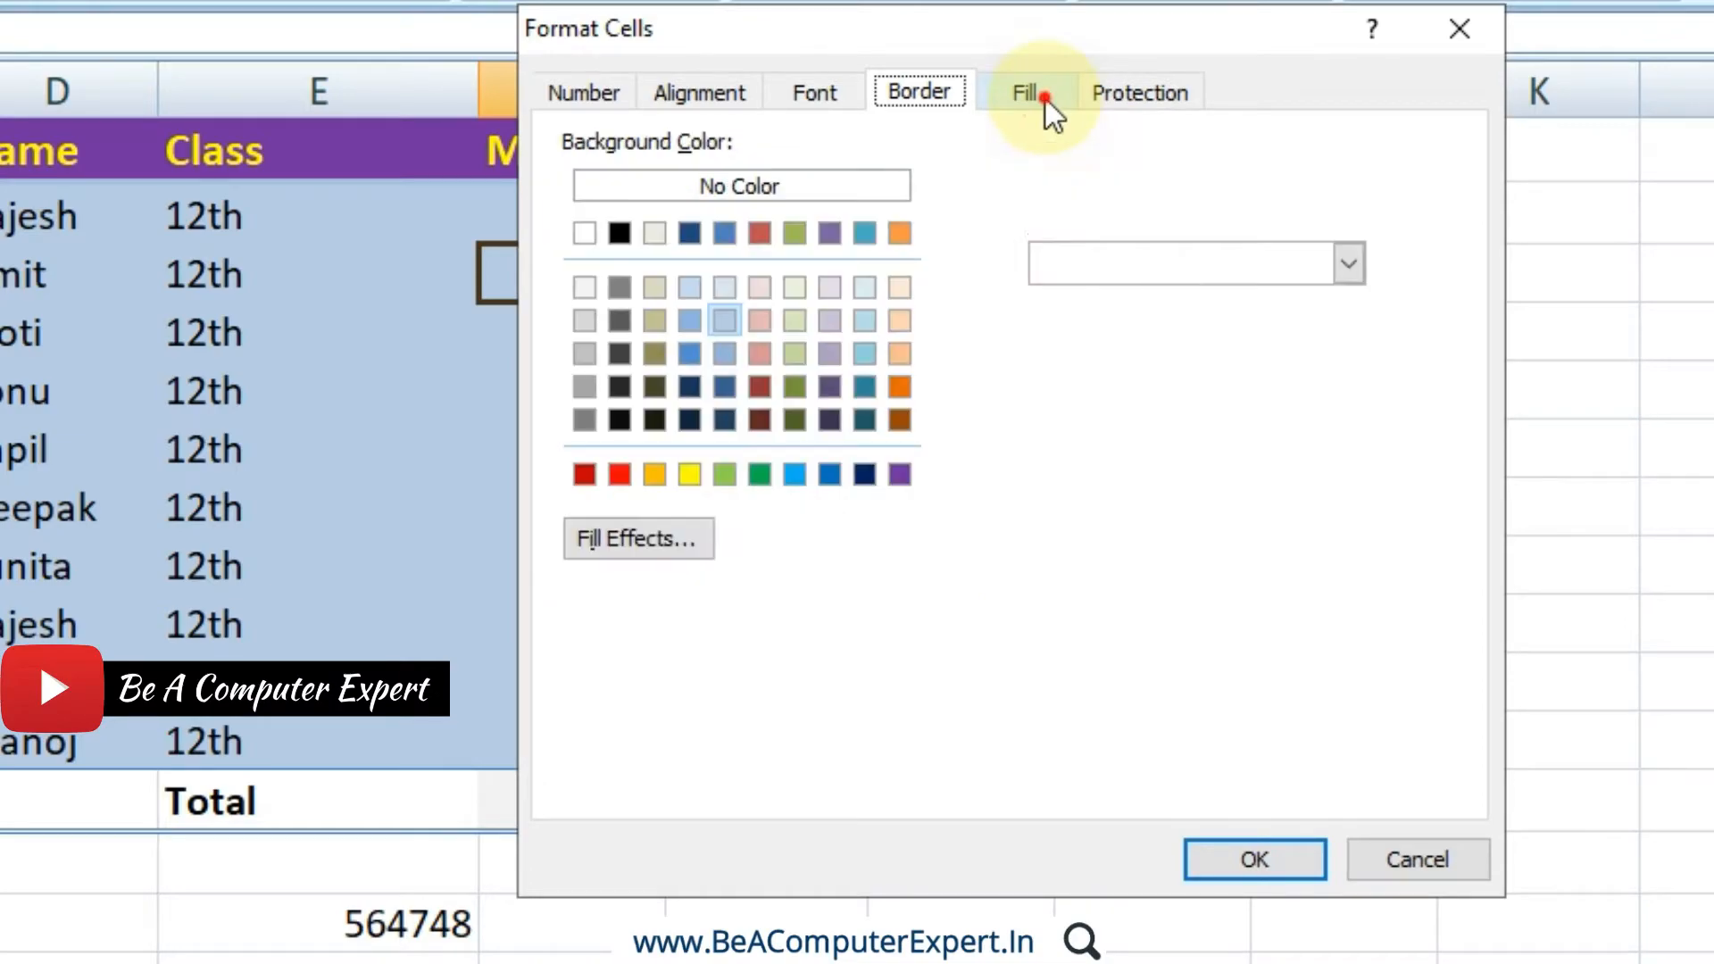
{"action": "left_click", "coordinate": [866, 353]}
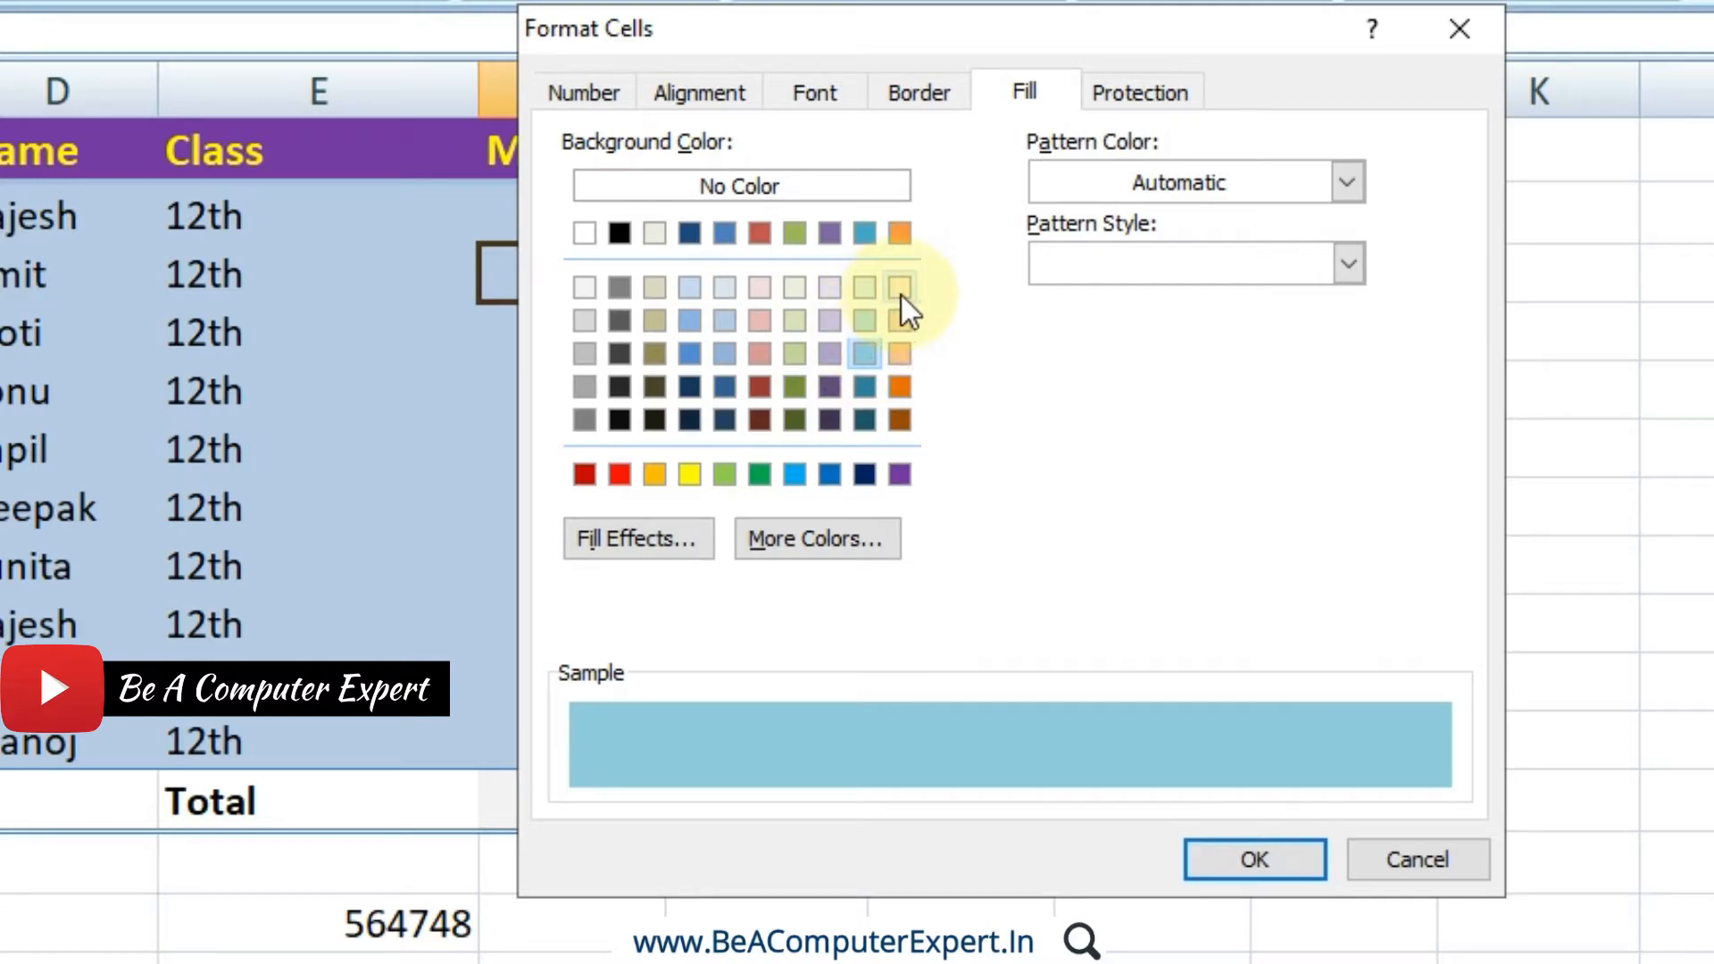
{"action": "left_click", "coordinate": [690, 354]}
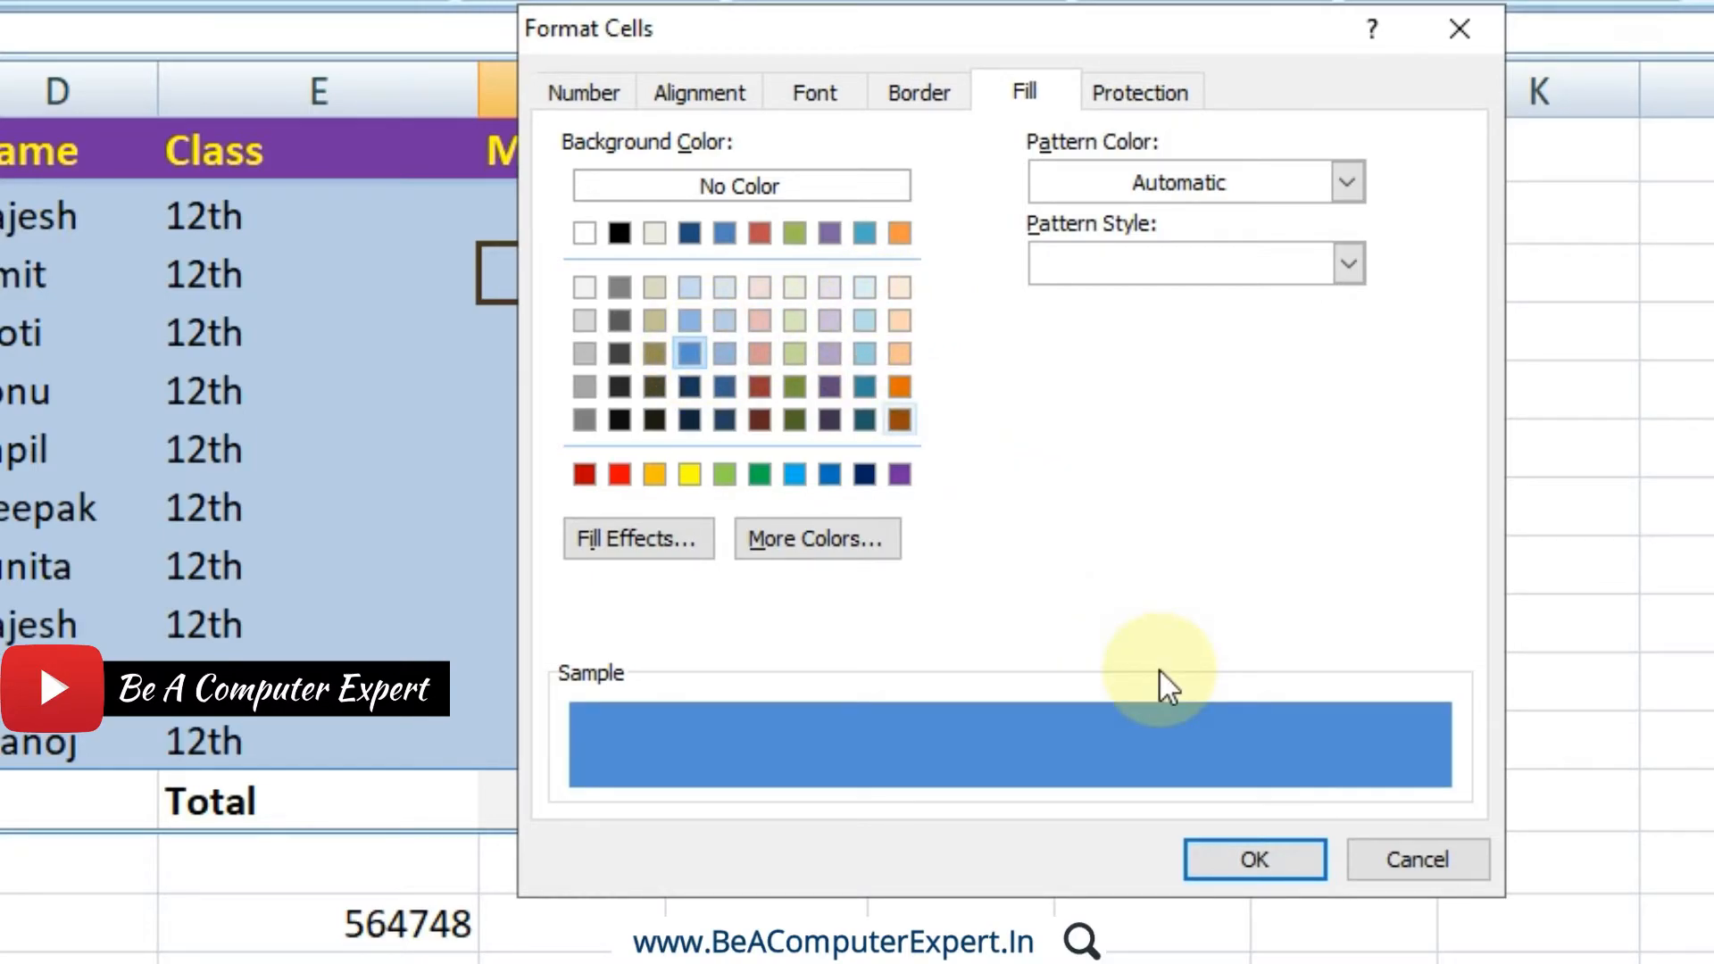
{"action": "left_click", "coordinate": [1243, 857]}
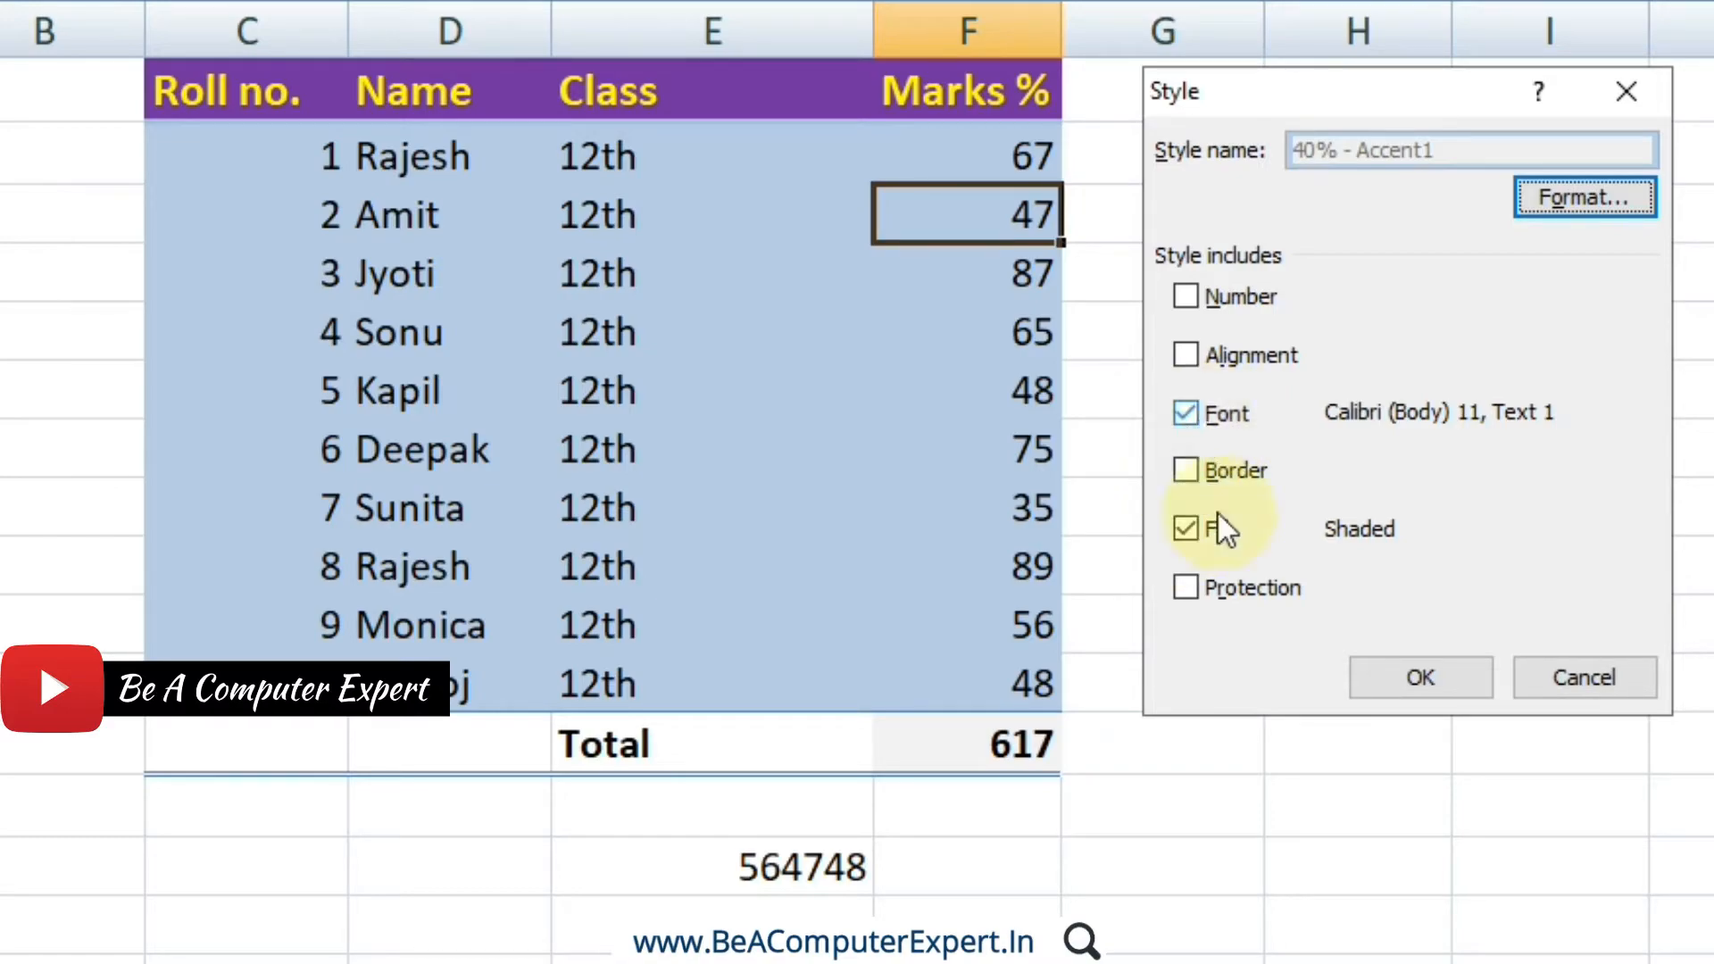
{"action": "left_click", "coordinate": [1437, 681]}
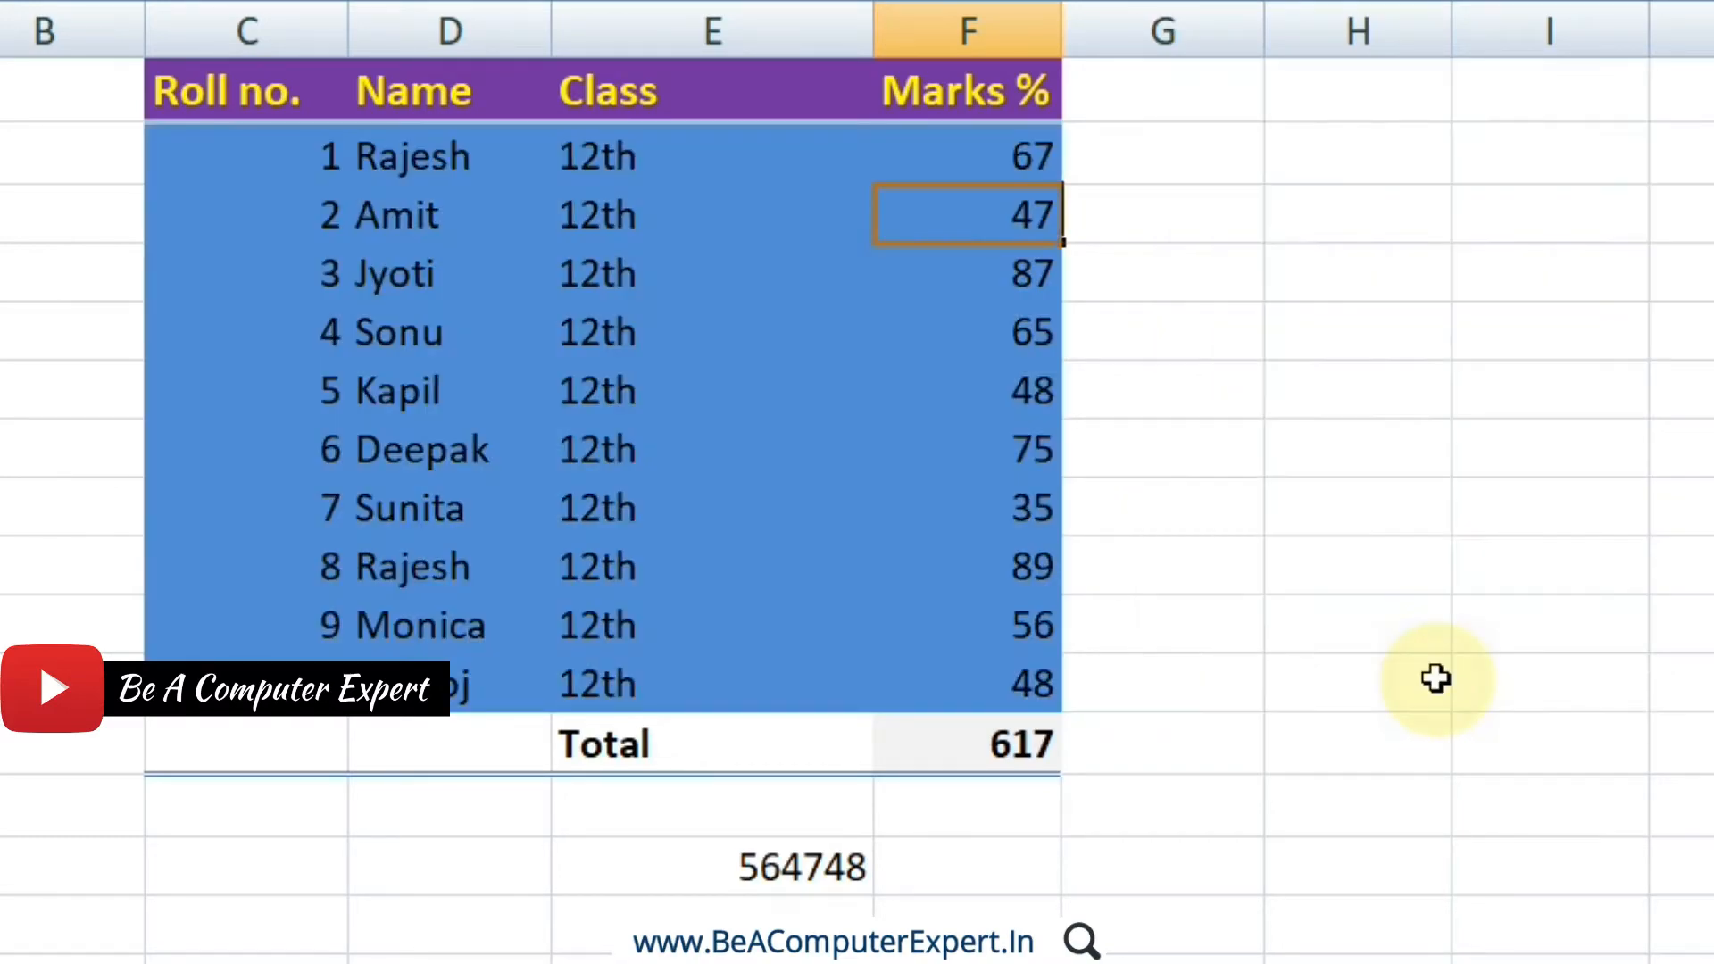
Step: Examine the restyled header and data cells and the actions available for the Accent1 style
{"action": "left_click", "coordinate": [1174, 334]}
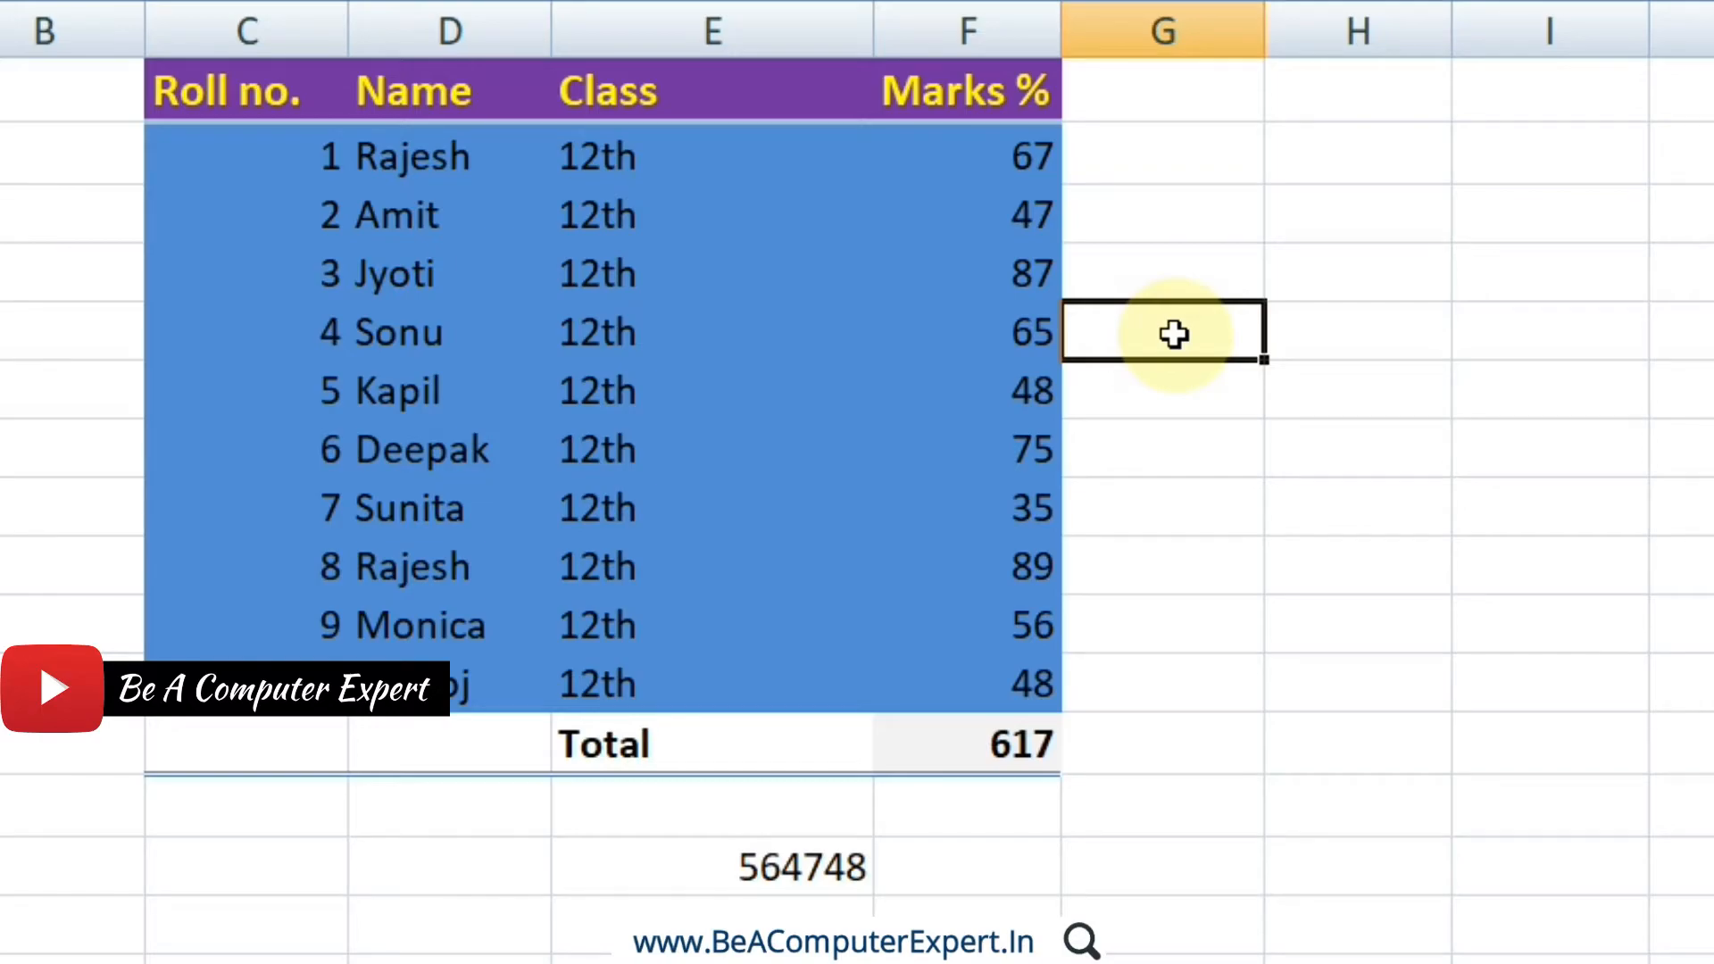
{"action": "left_click", "coordinate": [1412, 250]}
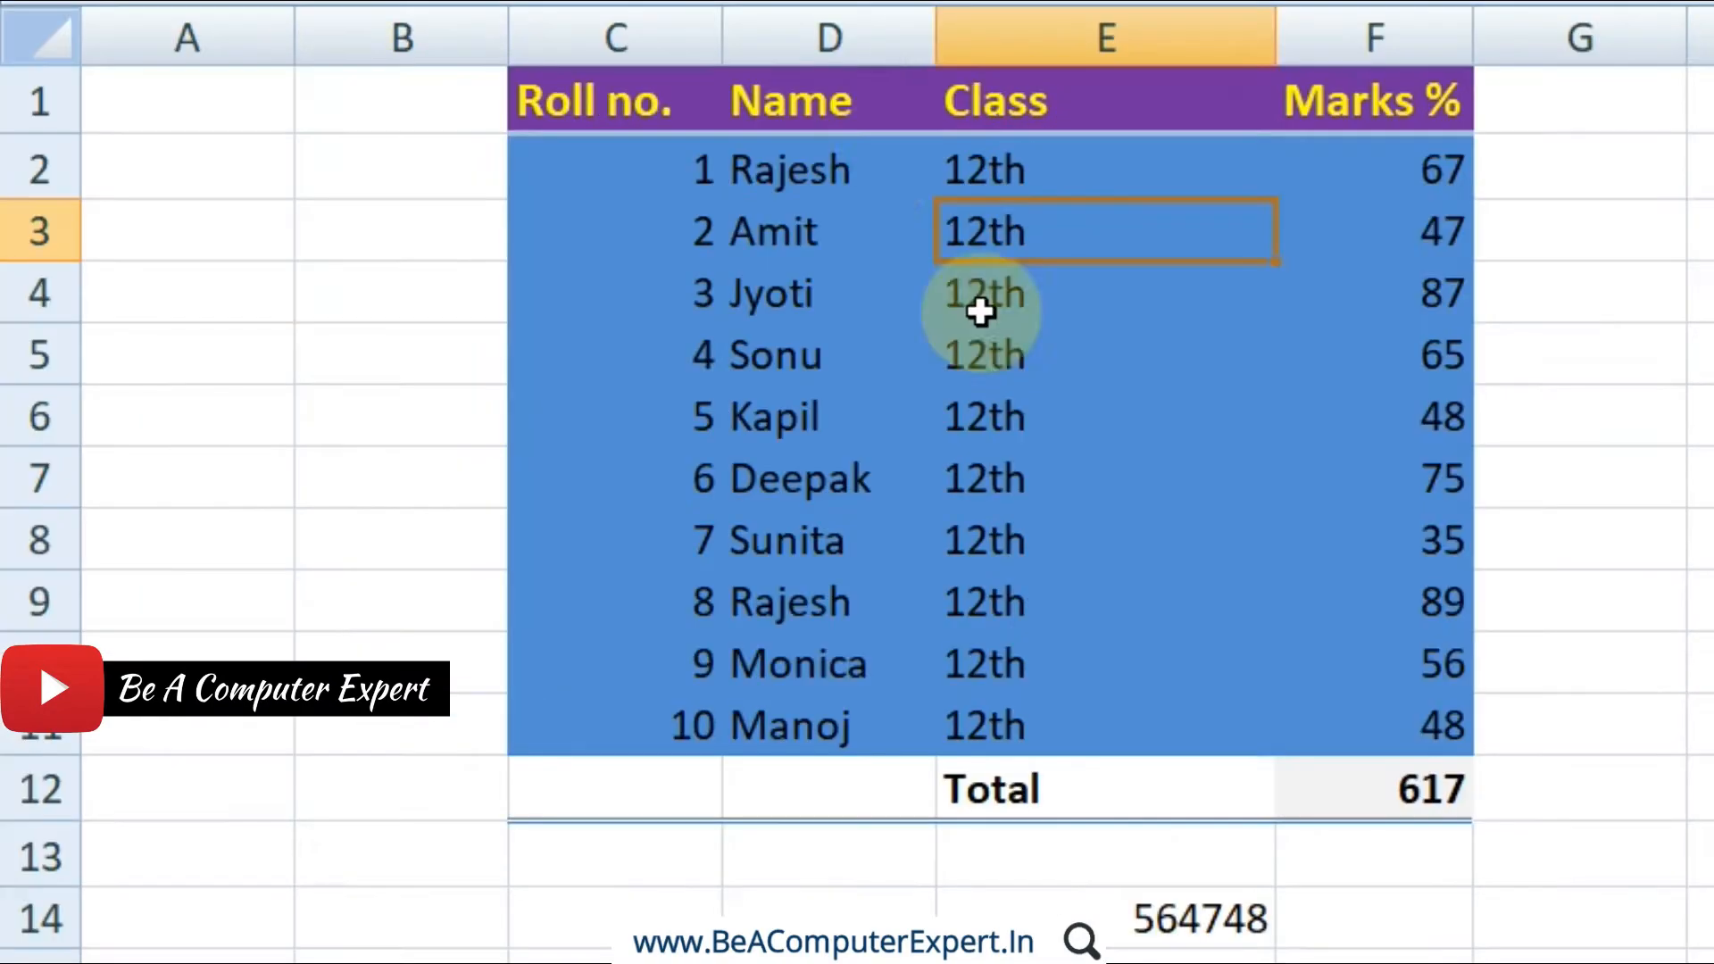
{"action": "left_click", "coordinate": [448, 96]}
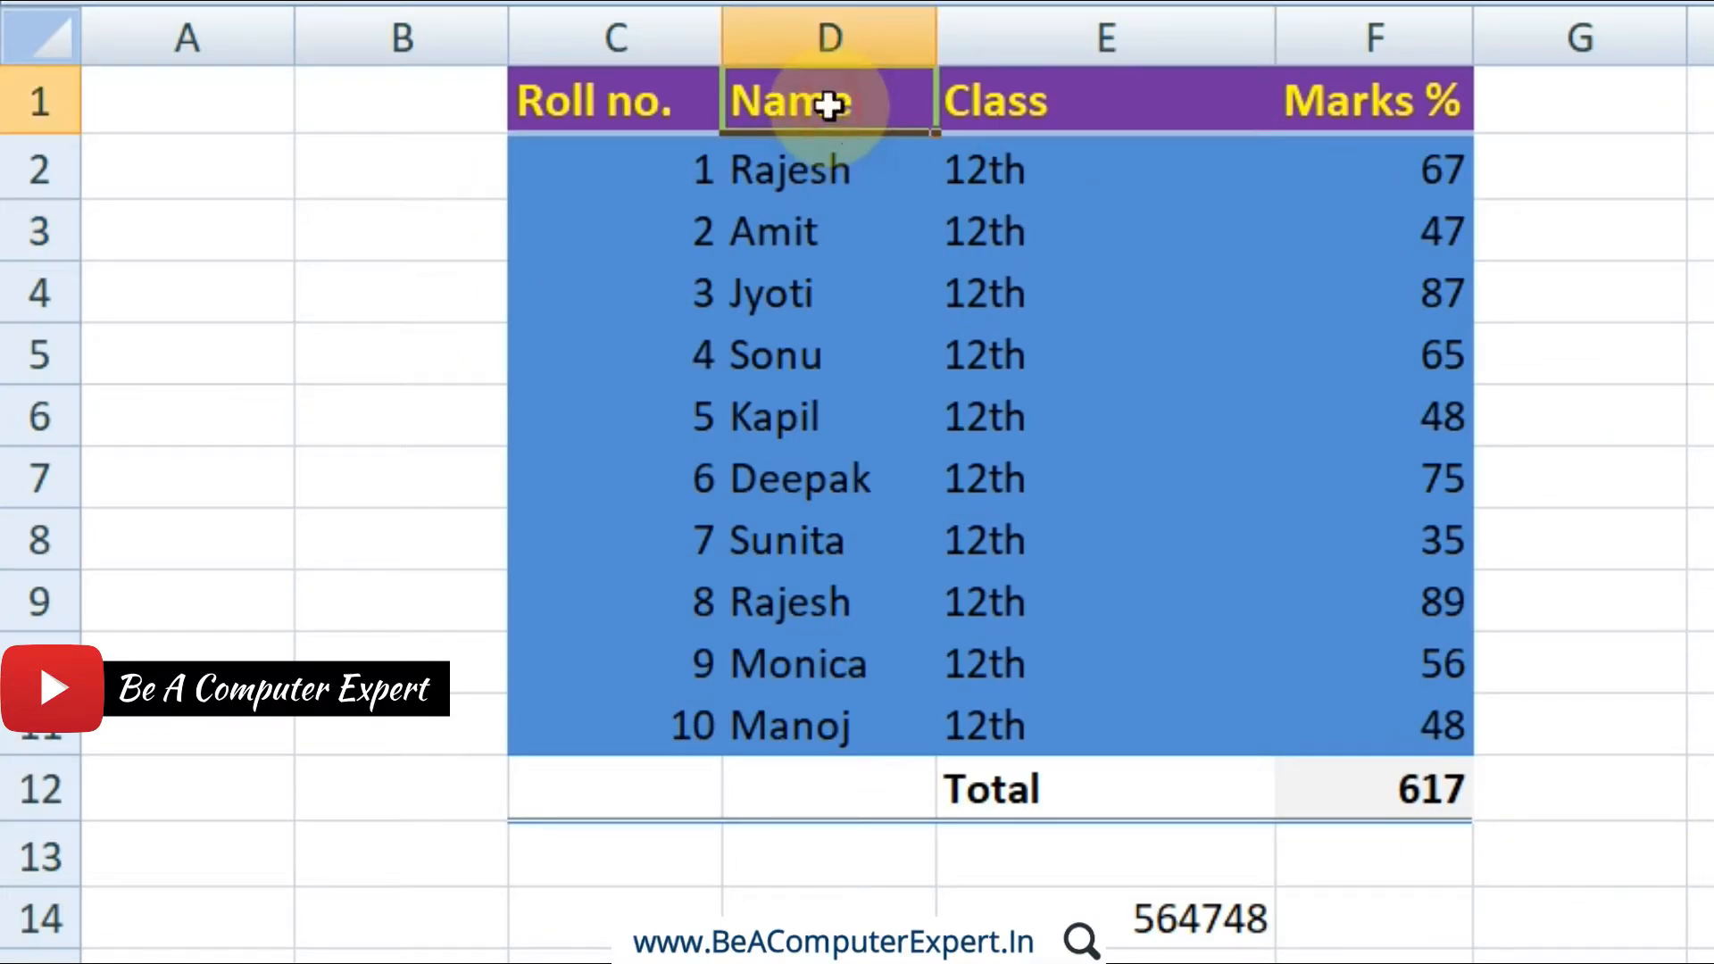
{"action": "left_click", "coordinate": [1026, 103]}
{"action": "left_click", "coordinate": [904, 104]}
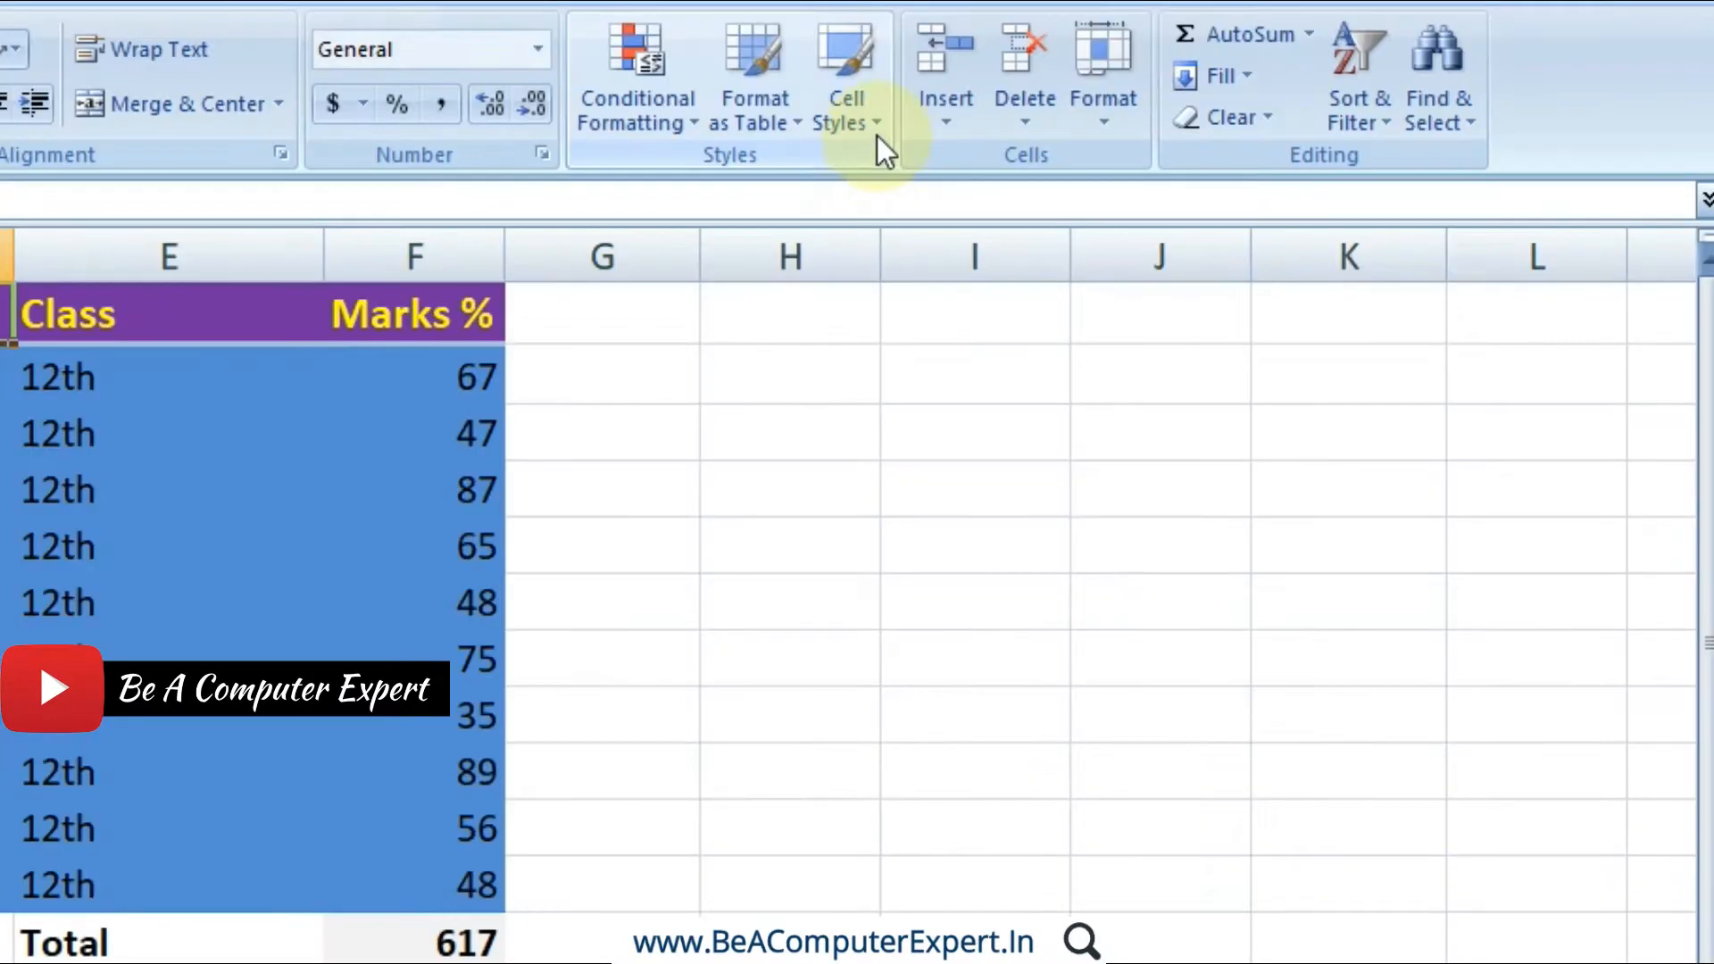
{"action": "left_click", "coordinate": [877, 130]}
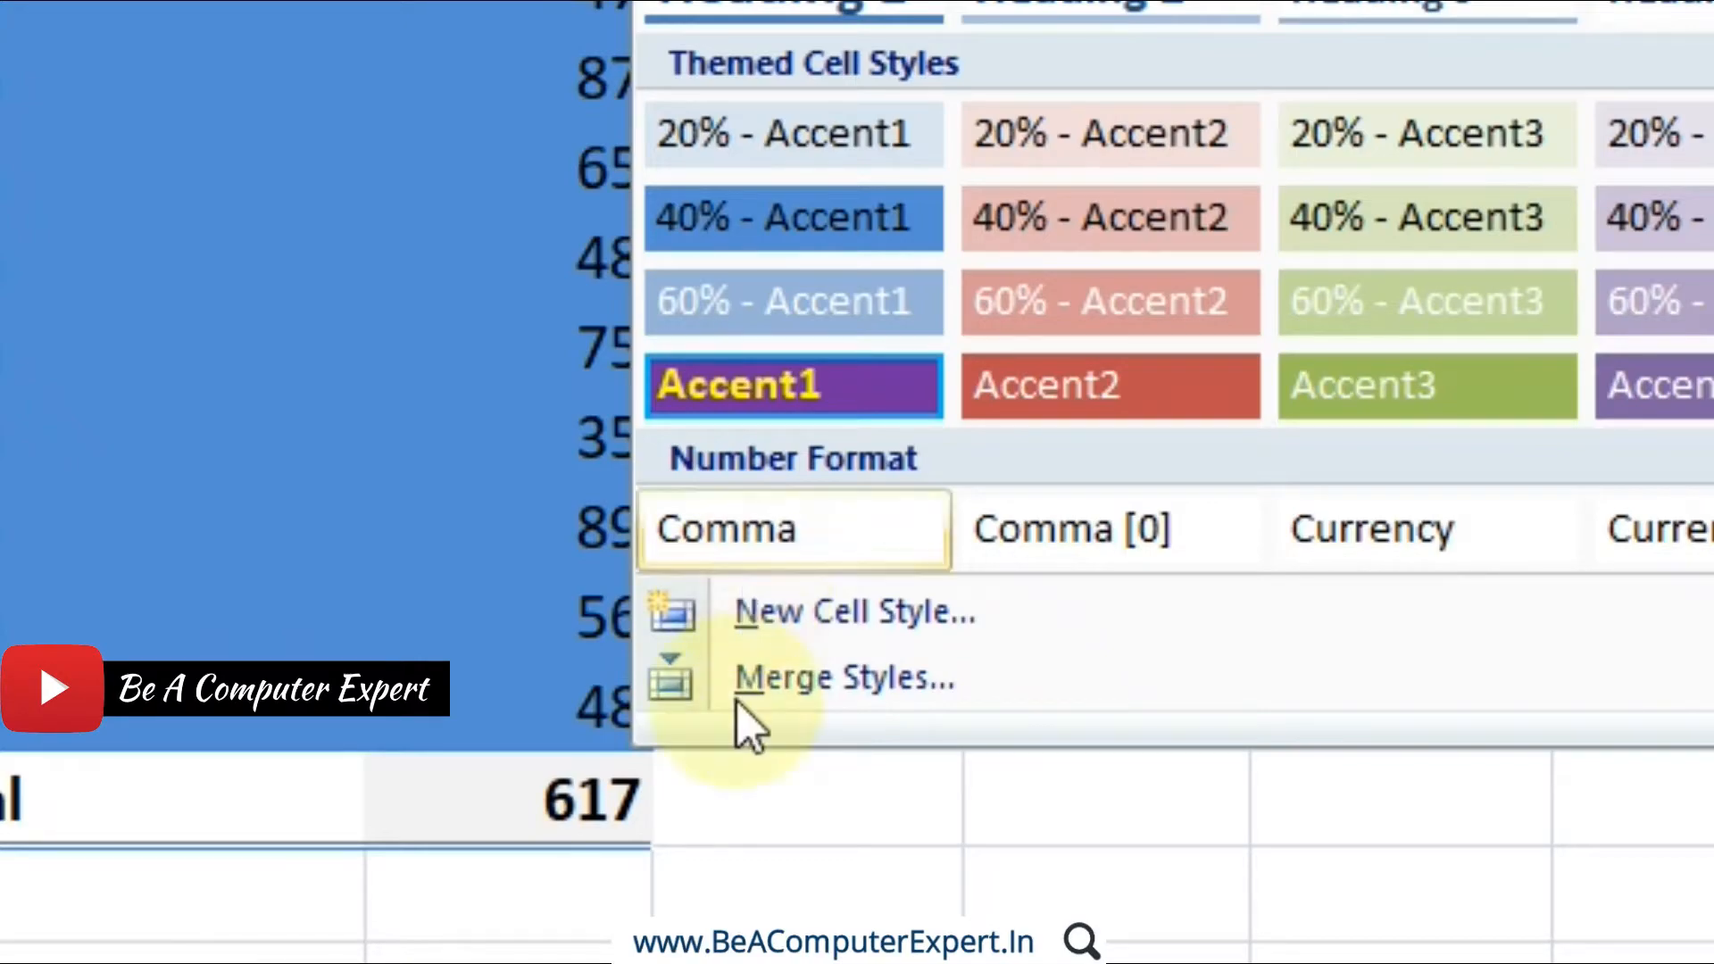
{"action": "right_click", "coordinate": [856, 371]}
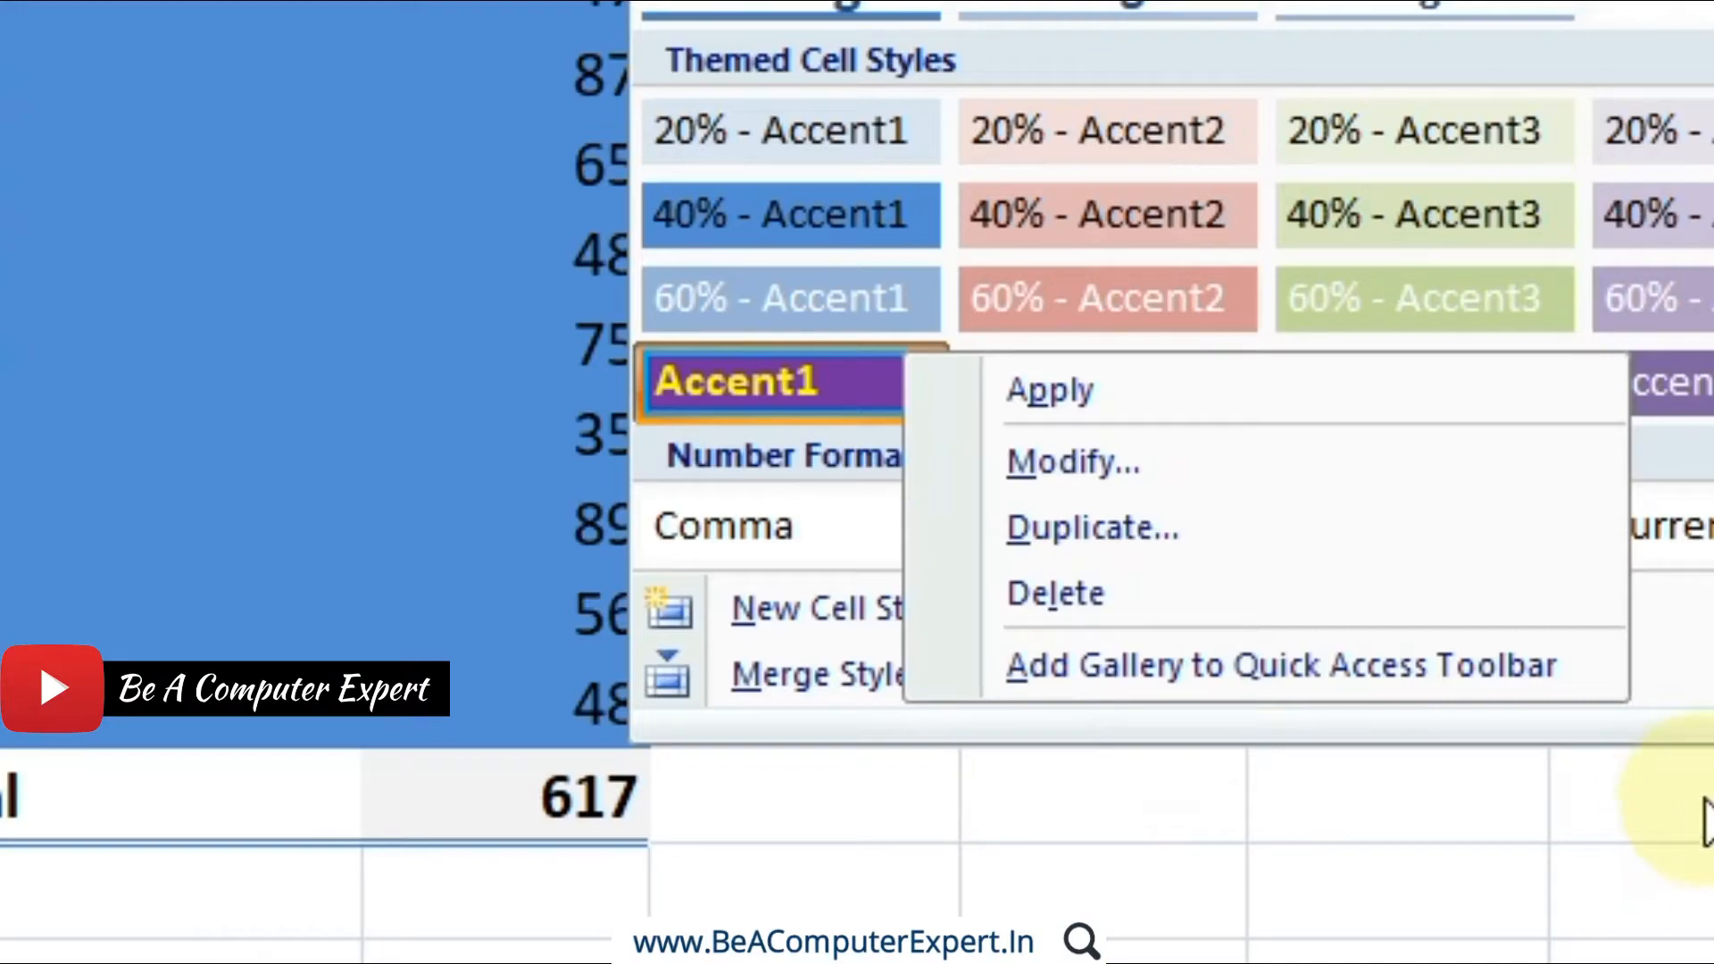
{"action": "left_click", "coordinate": [1696, 725]}
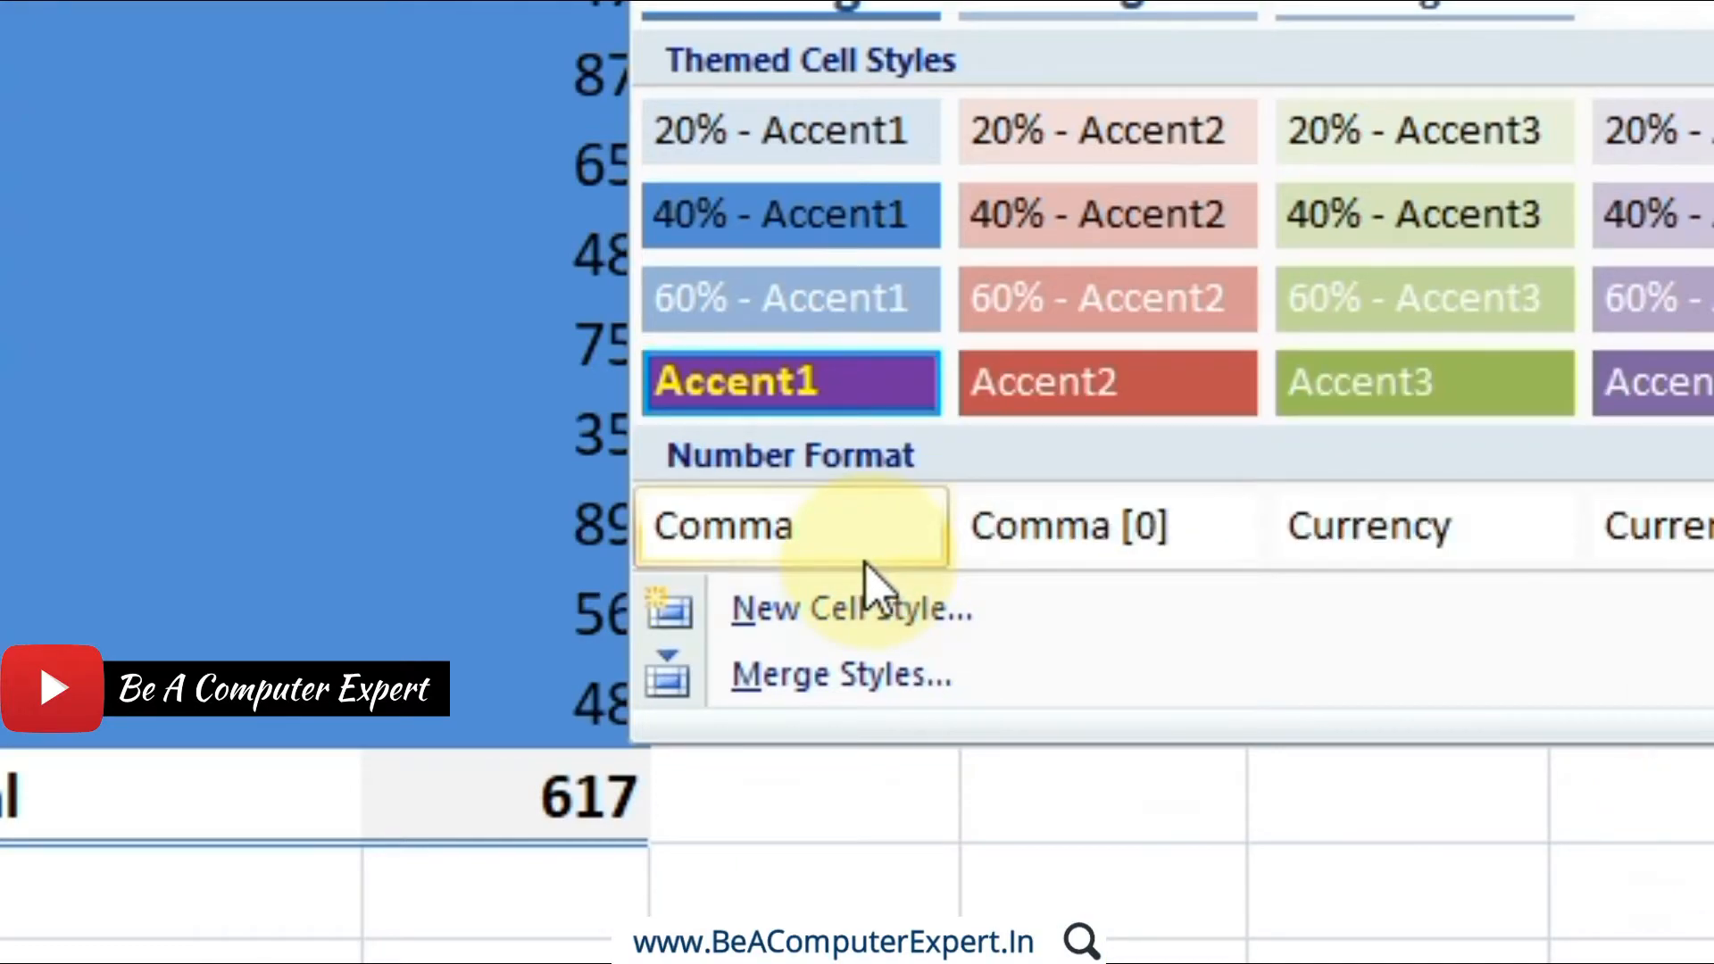
Step: Start a new cell style and name it My Style Green
{"action": "left_click", "coordinate": [862, 625]}
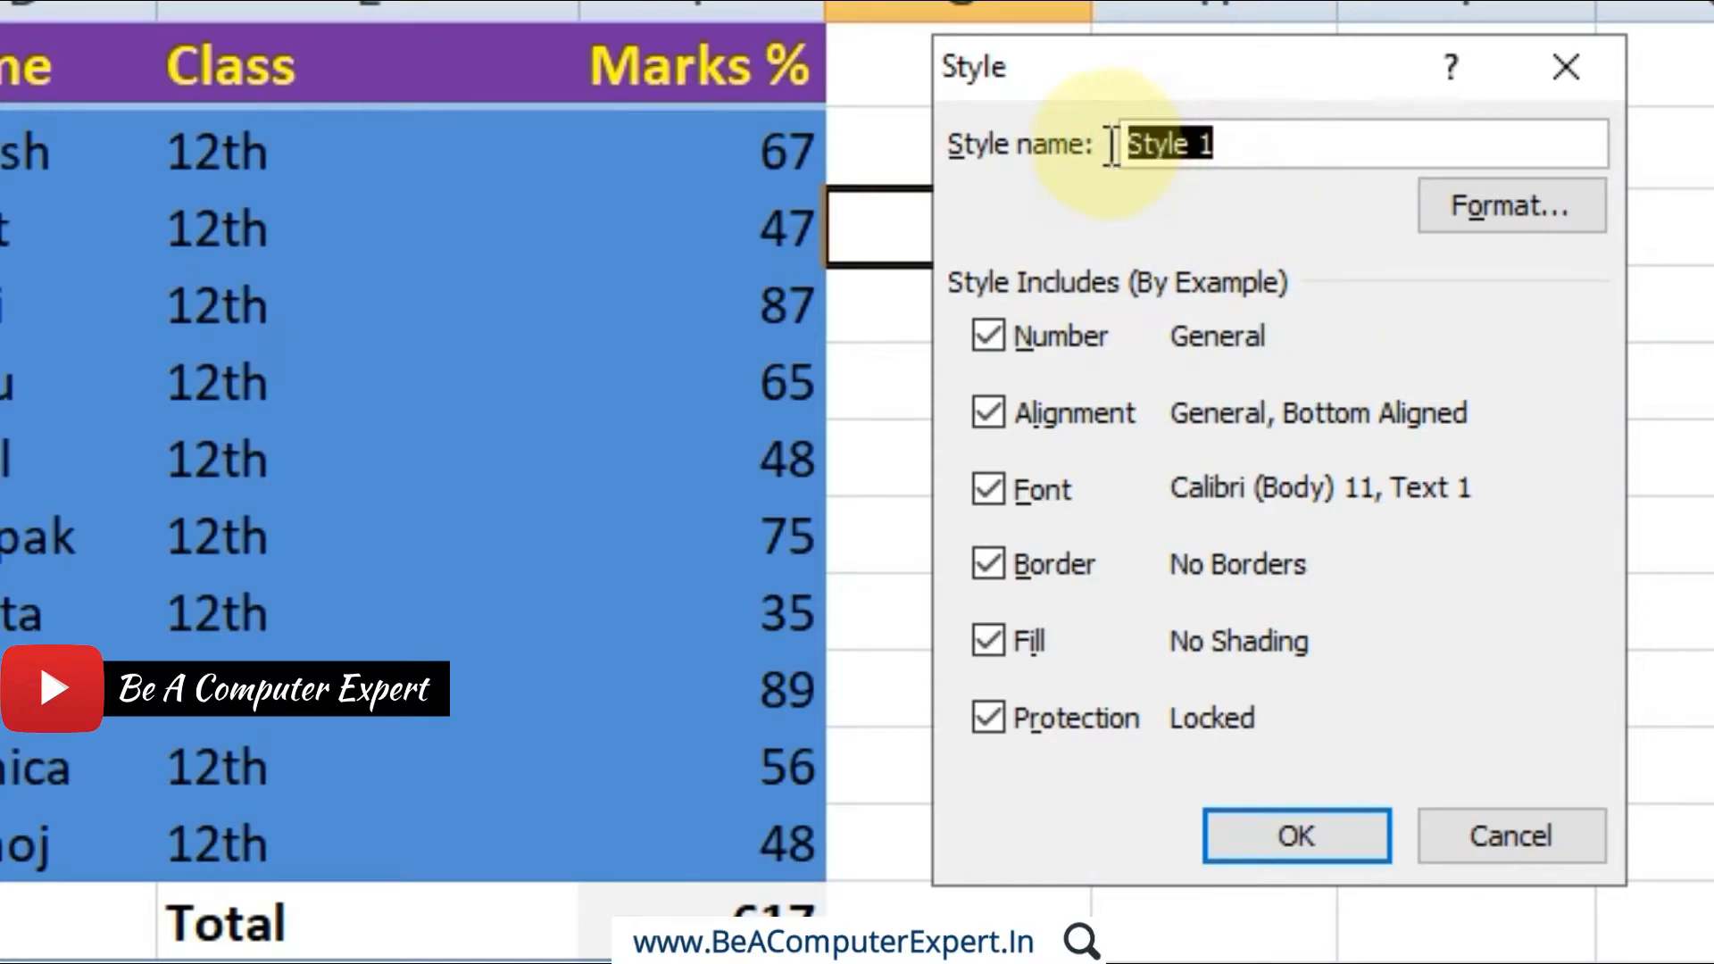
{"action": "key", "text": "Home"}
{"action": "type", "text": "MY"}
{"action": "key", "text": "BackSpace"}
{"action": "type", "text": "y"}
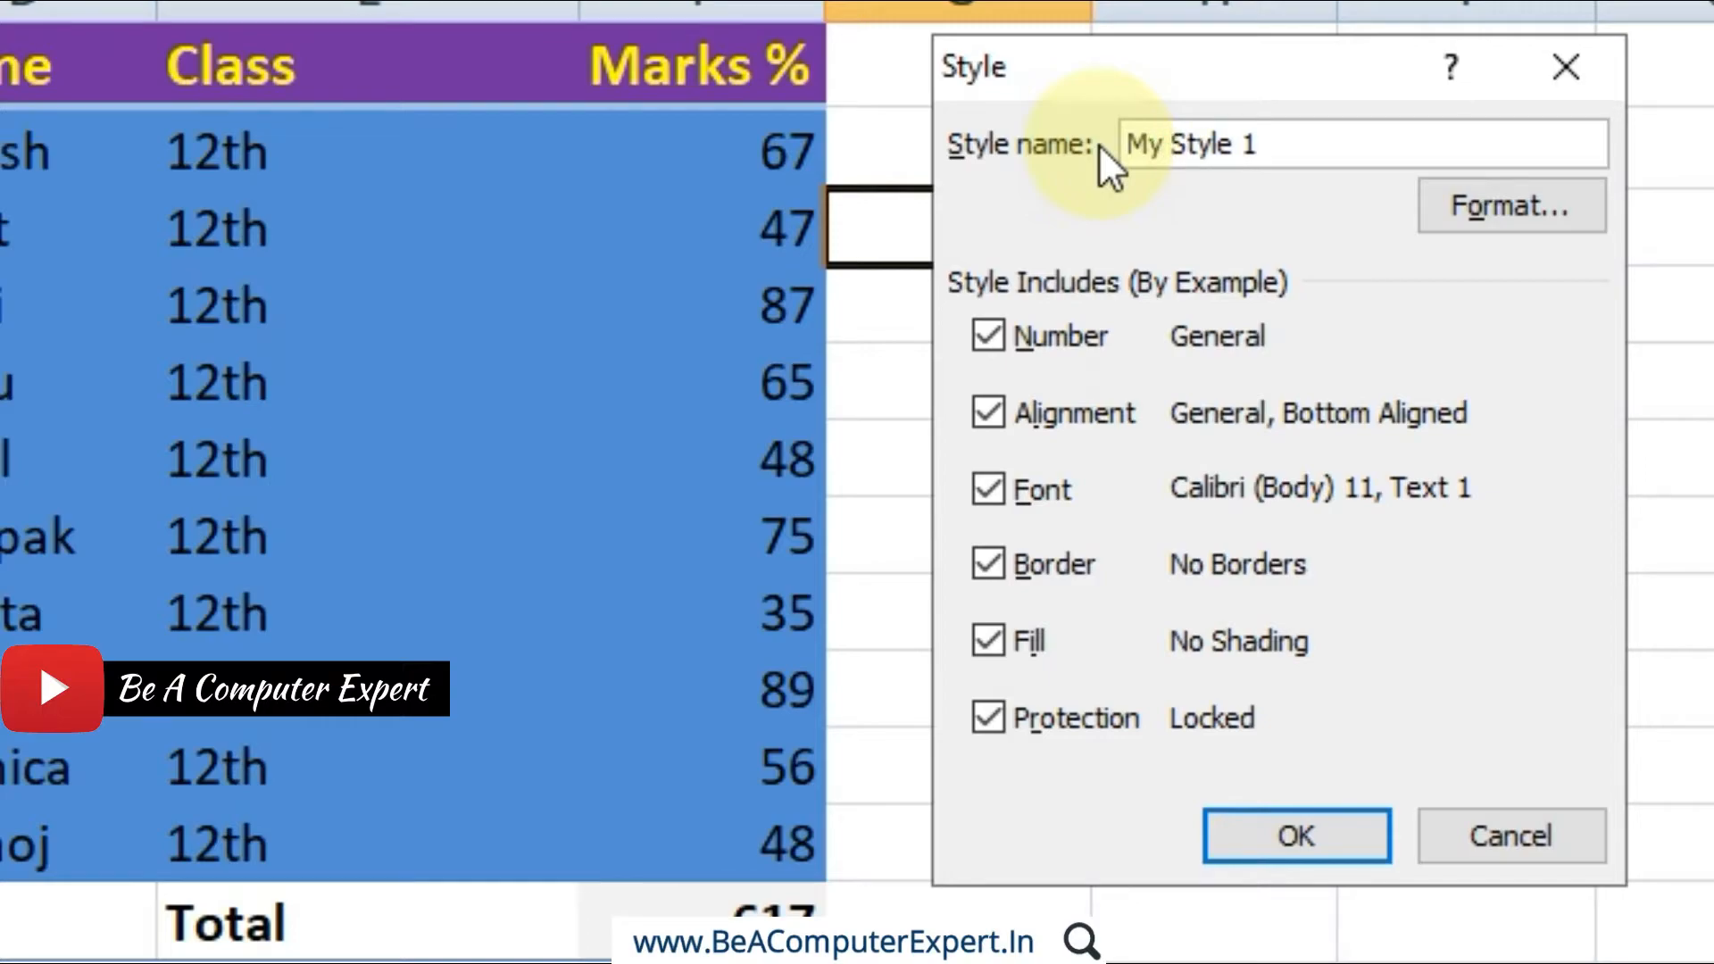
{"action": "left_click", "coordinate": [1270, 143]}
{"action": "key", "text": "BackSpace"}
{"action": "type", "text": "Gr"}
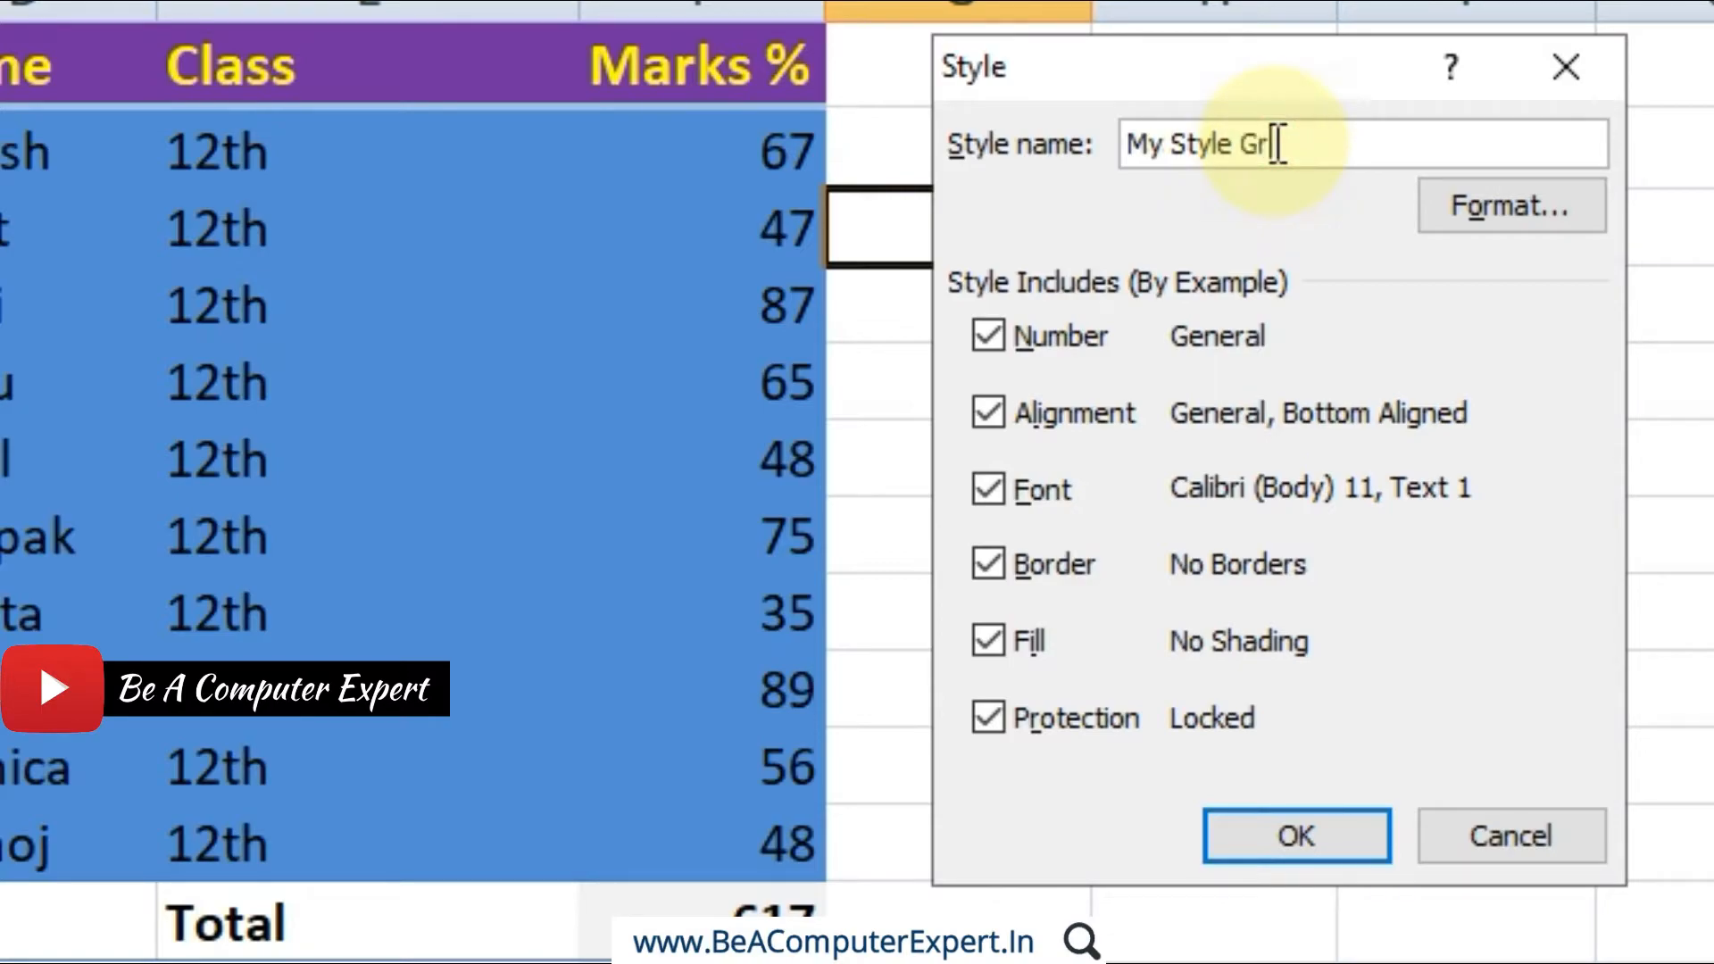
{"action": "type", "text": "een"}
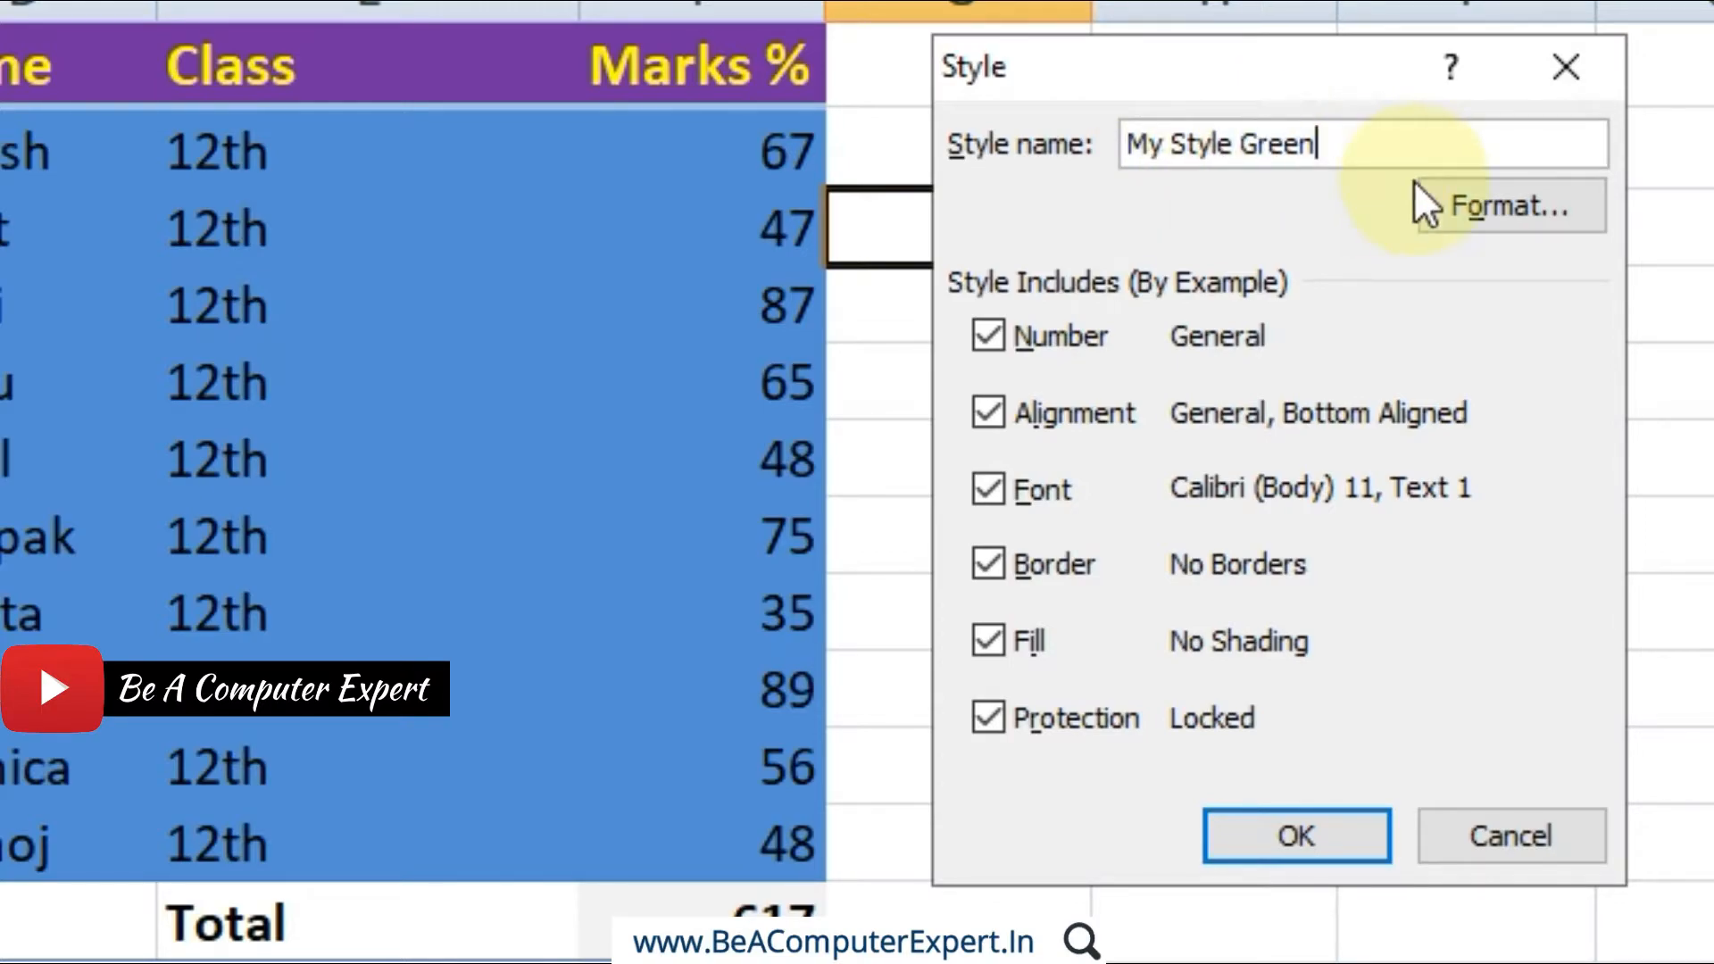
Step: Set the font of the My Style Green style to Aparajita
{"action": "left_click", "coordinate": [1473, 203]}
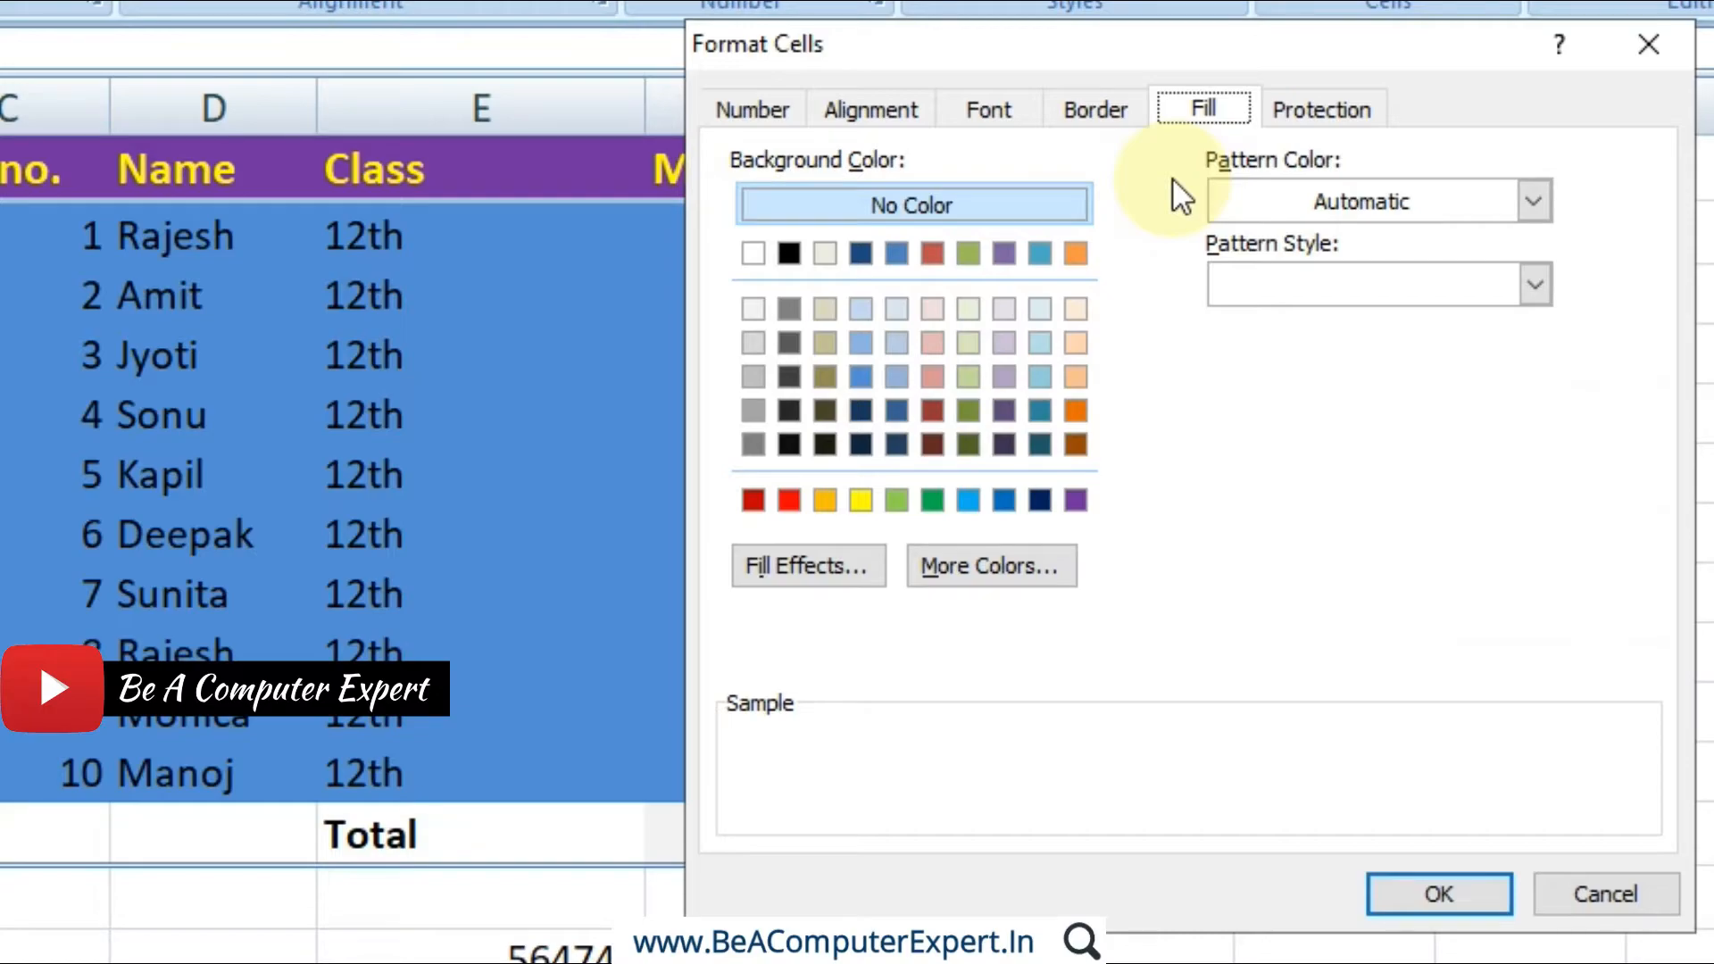
{"action": "left_click", "coordinate": [1016, 121]}
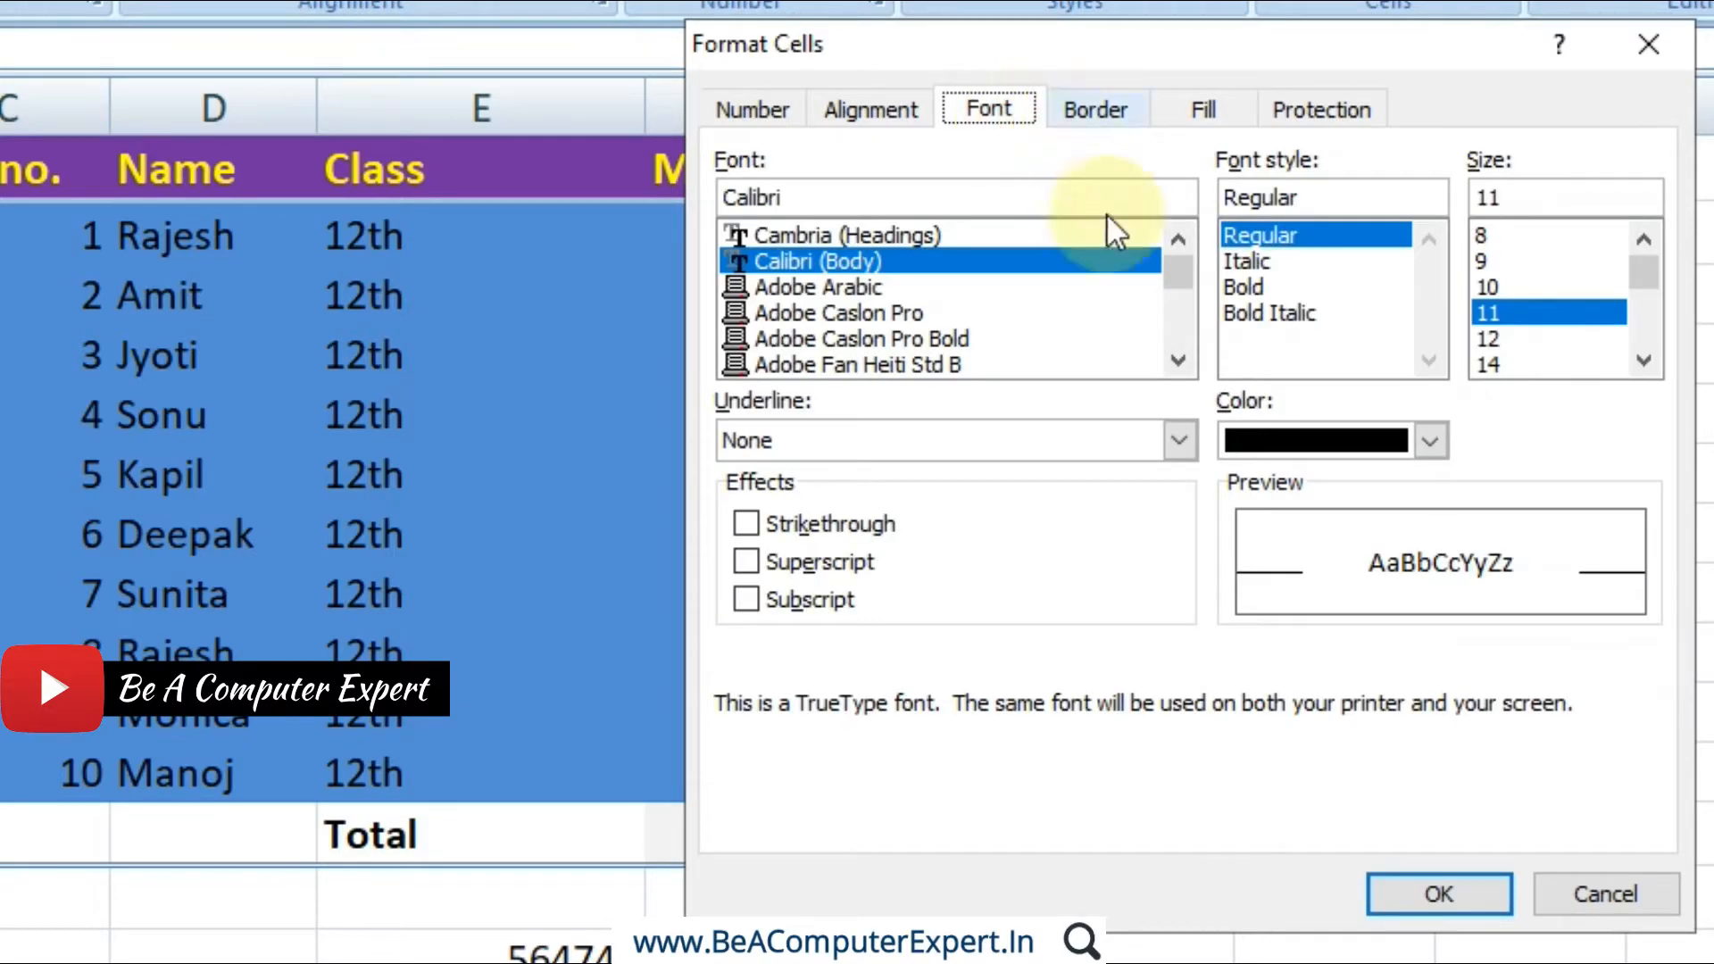
{"action": "left_click", "coordinate": [1179, 361]}
{"action": "left_click", "coordinate": [1178, 361]}
{"action": "left_click", "coordinate": [1178, 361]}
{"action": "left_click", "coordinate": [802, 312]}
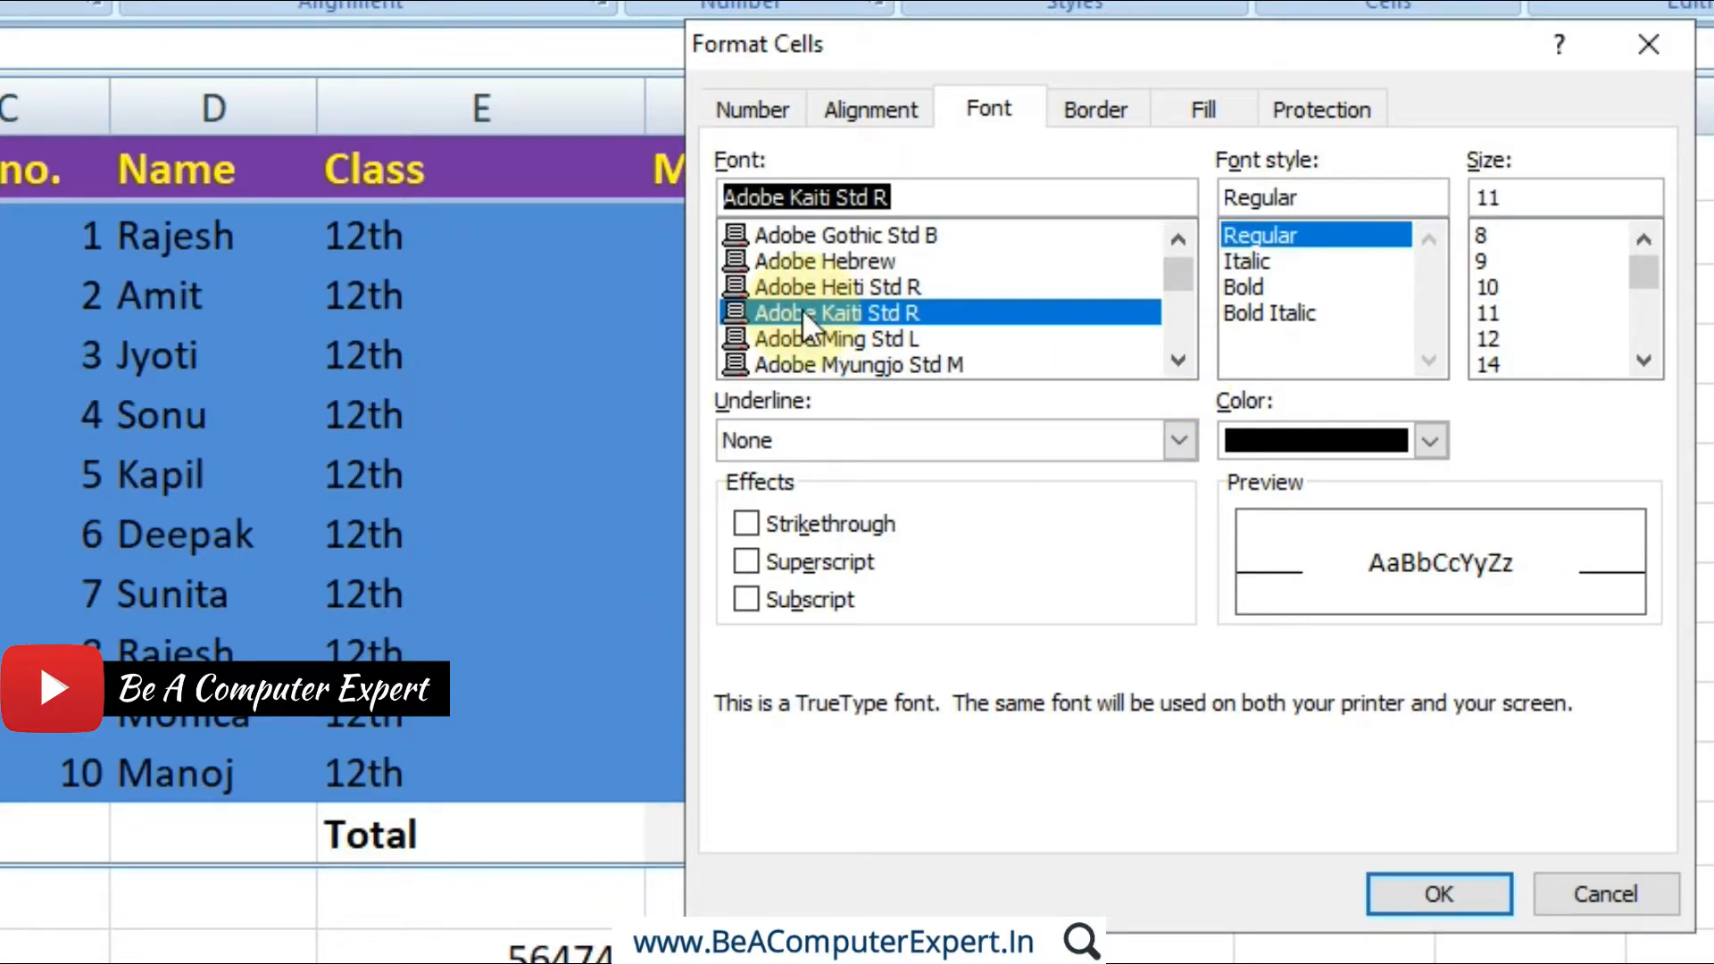
{"action": "left_click", "coordinate": [878, 344]}
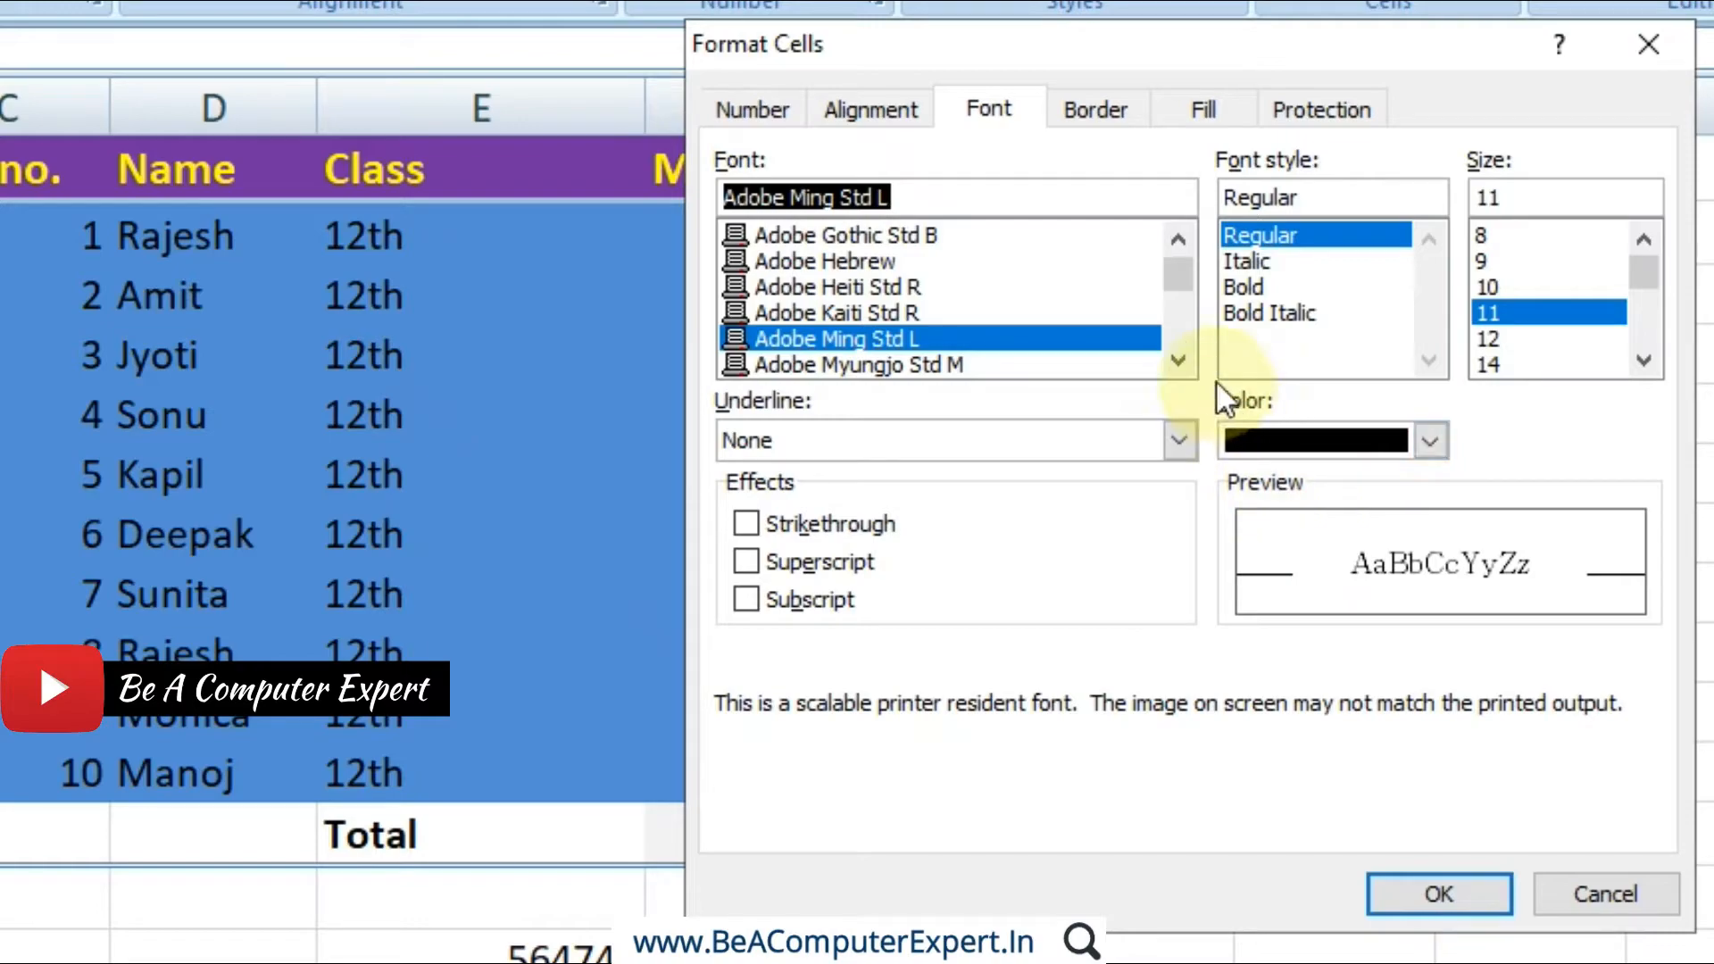
{"action": "left_click", "coordinate": [1179, 362]}
{"action": "left_click", "coordinate": [1178, 362]}
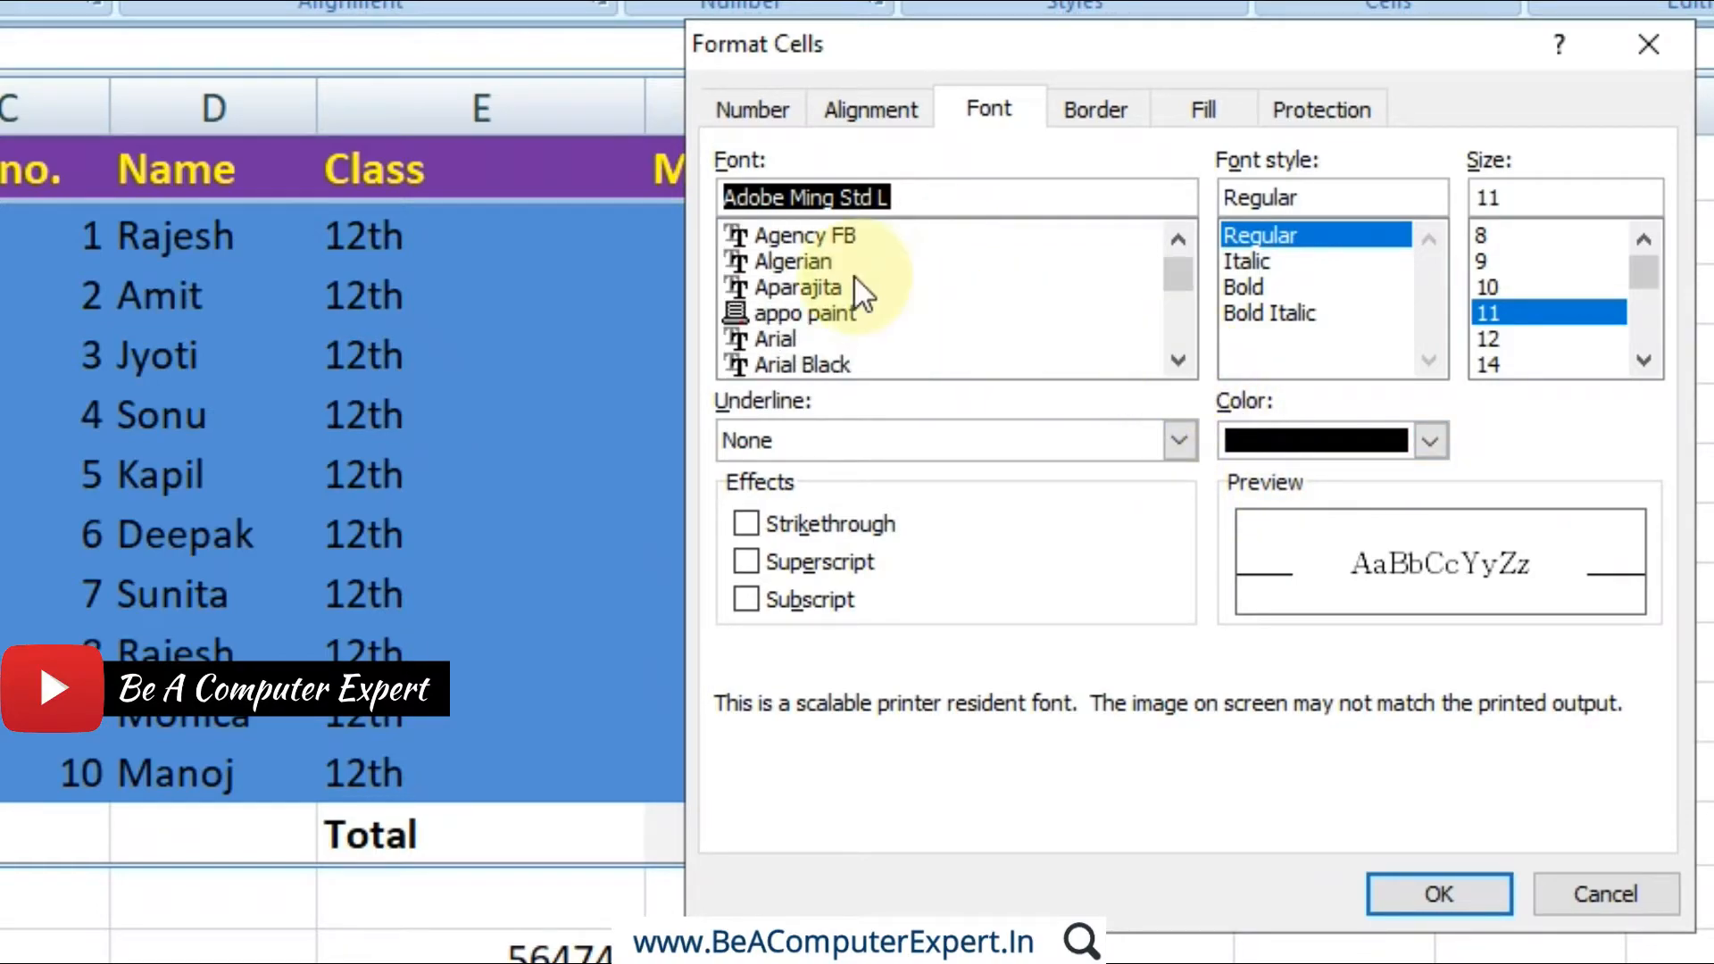
{"action": "left_click", "coordinate": [830, 297]}
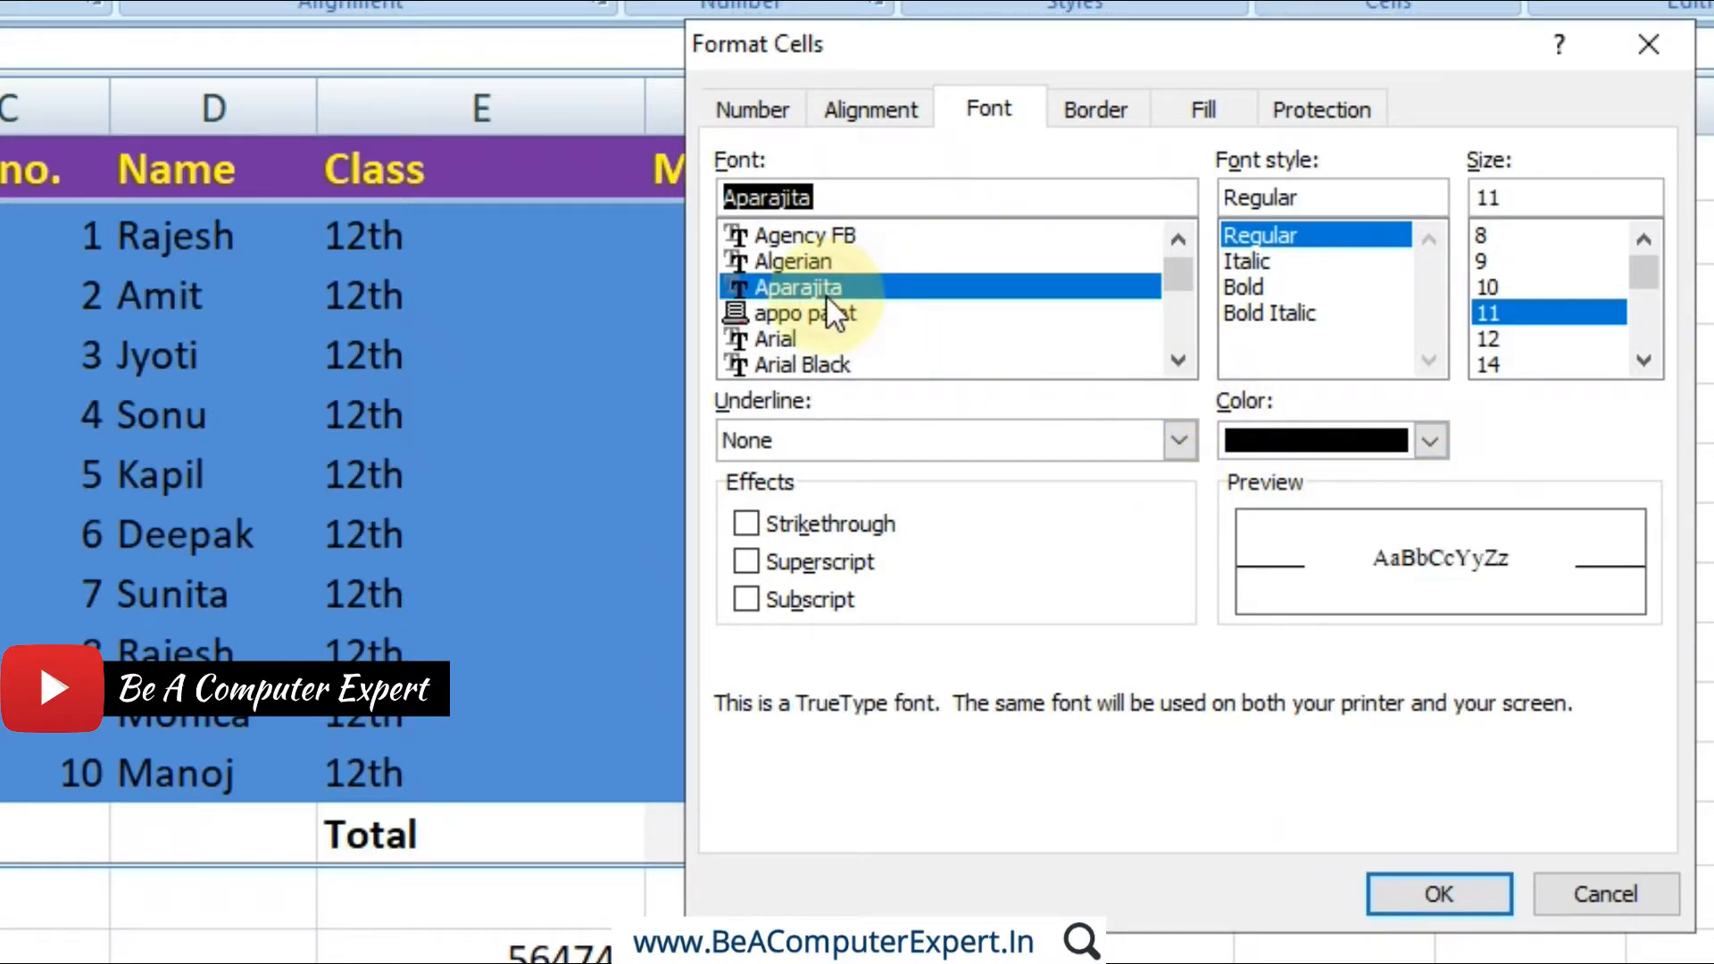
Step: Make the new style's font bold, size 14, in the standard dark blue
{"action": "left_click", "coordinate": [1255, 298]}
{"action": "left_click", "coordinate": [1514, 362]}
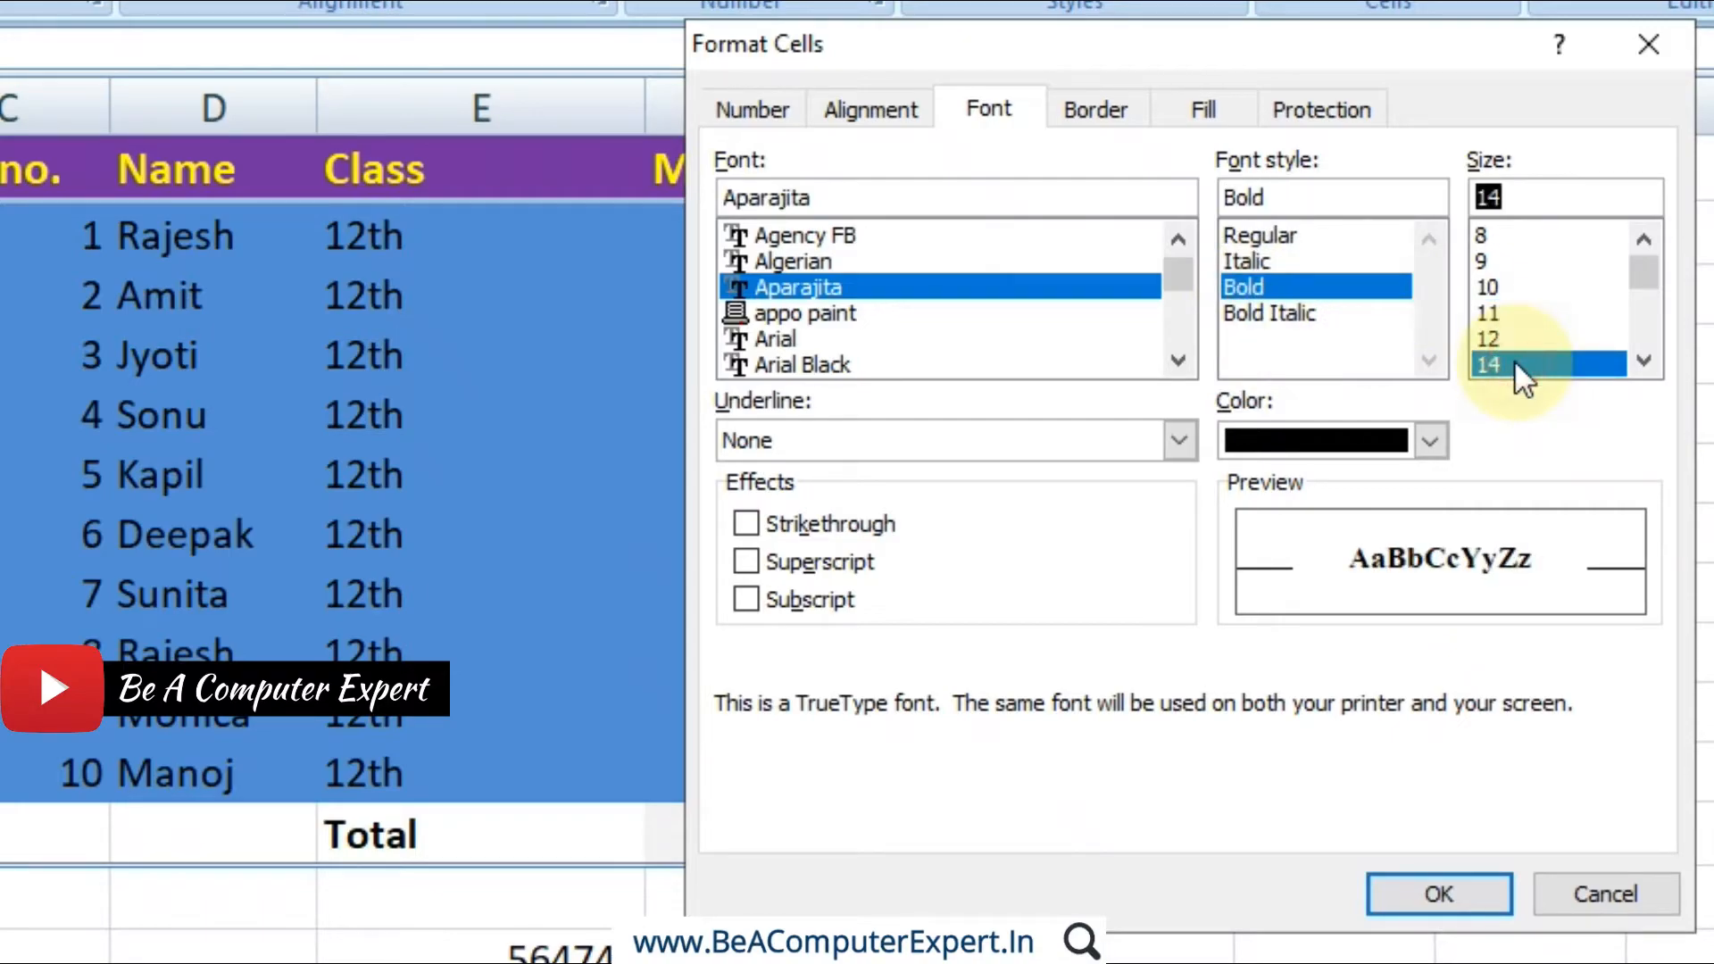
{"action": "left_click", "coordinate": [1440, 437]}
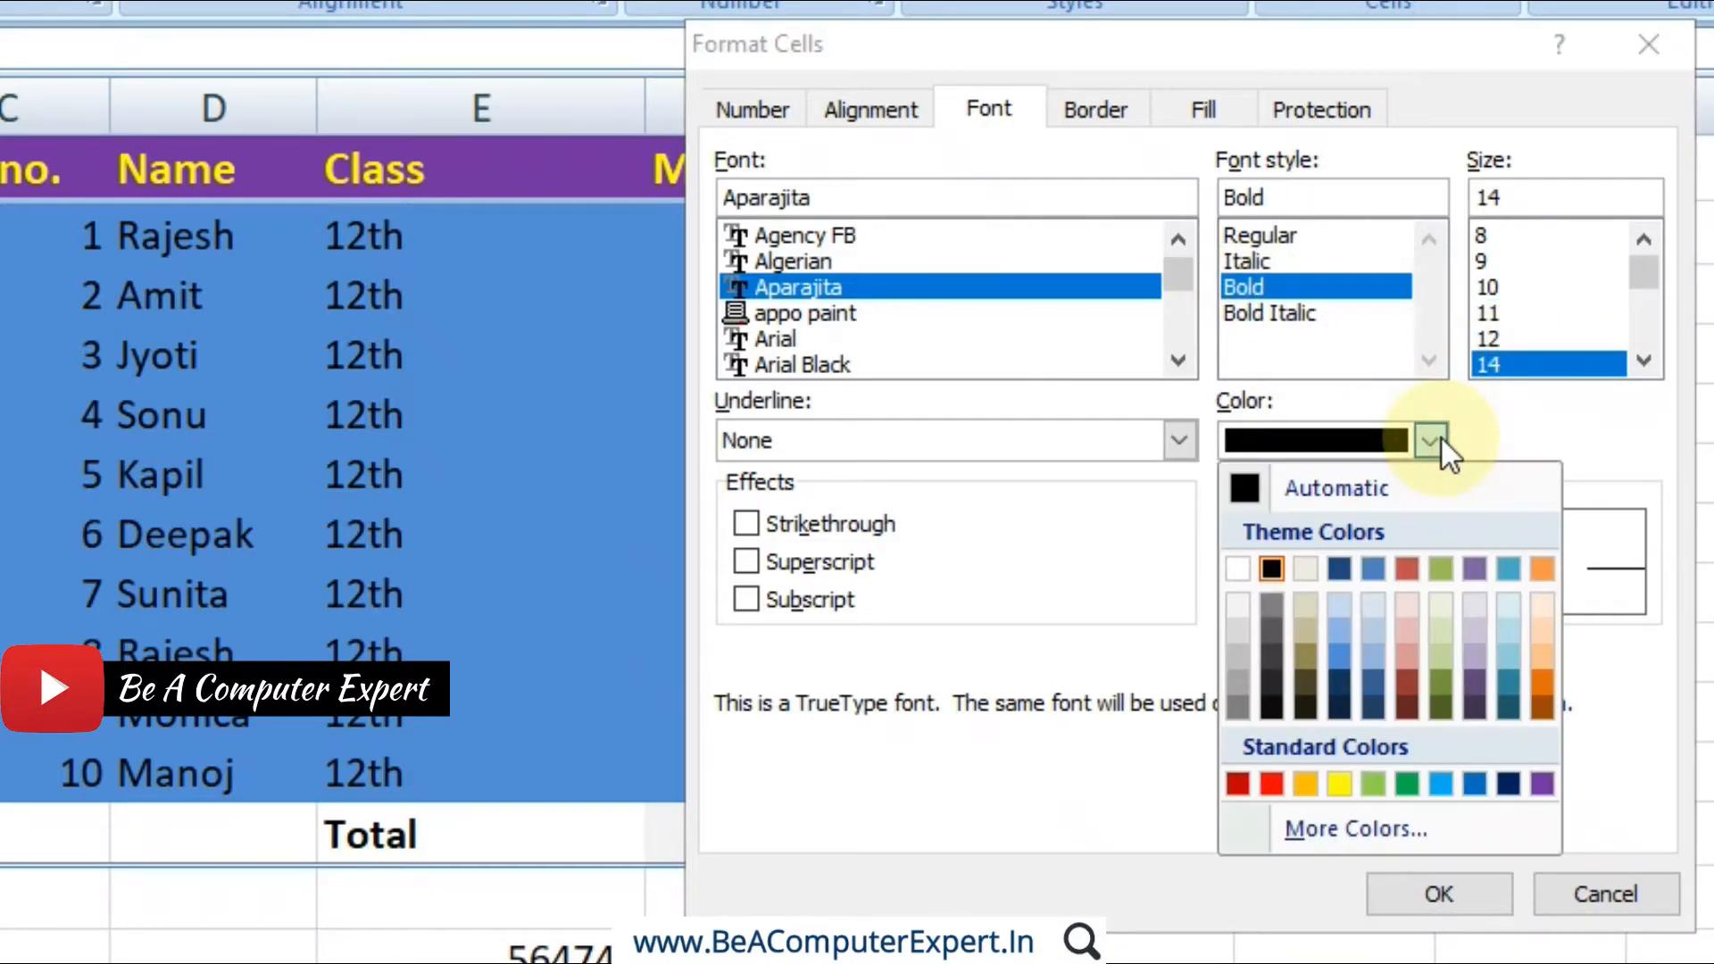
{"action": "left_click", "coordinate": [1508, 784]}
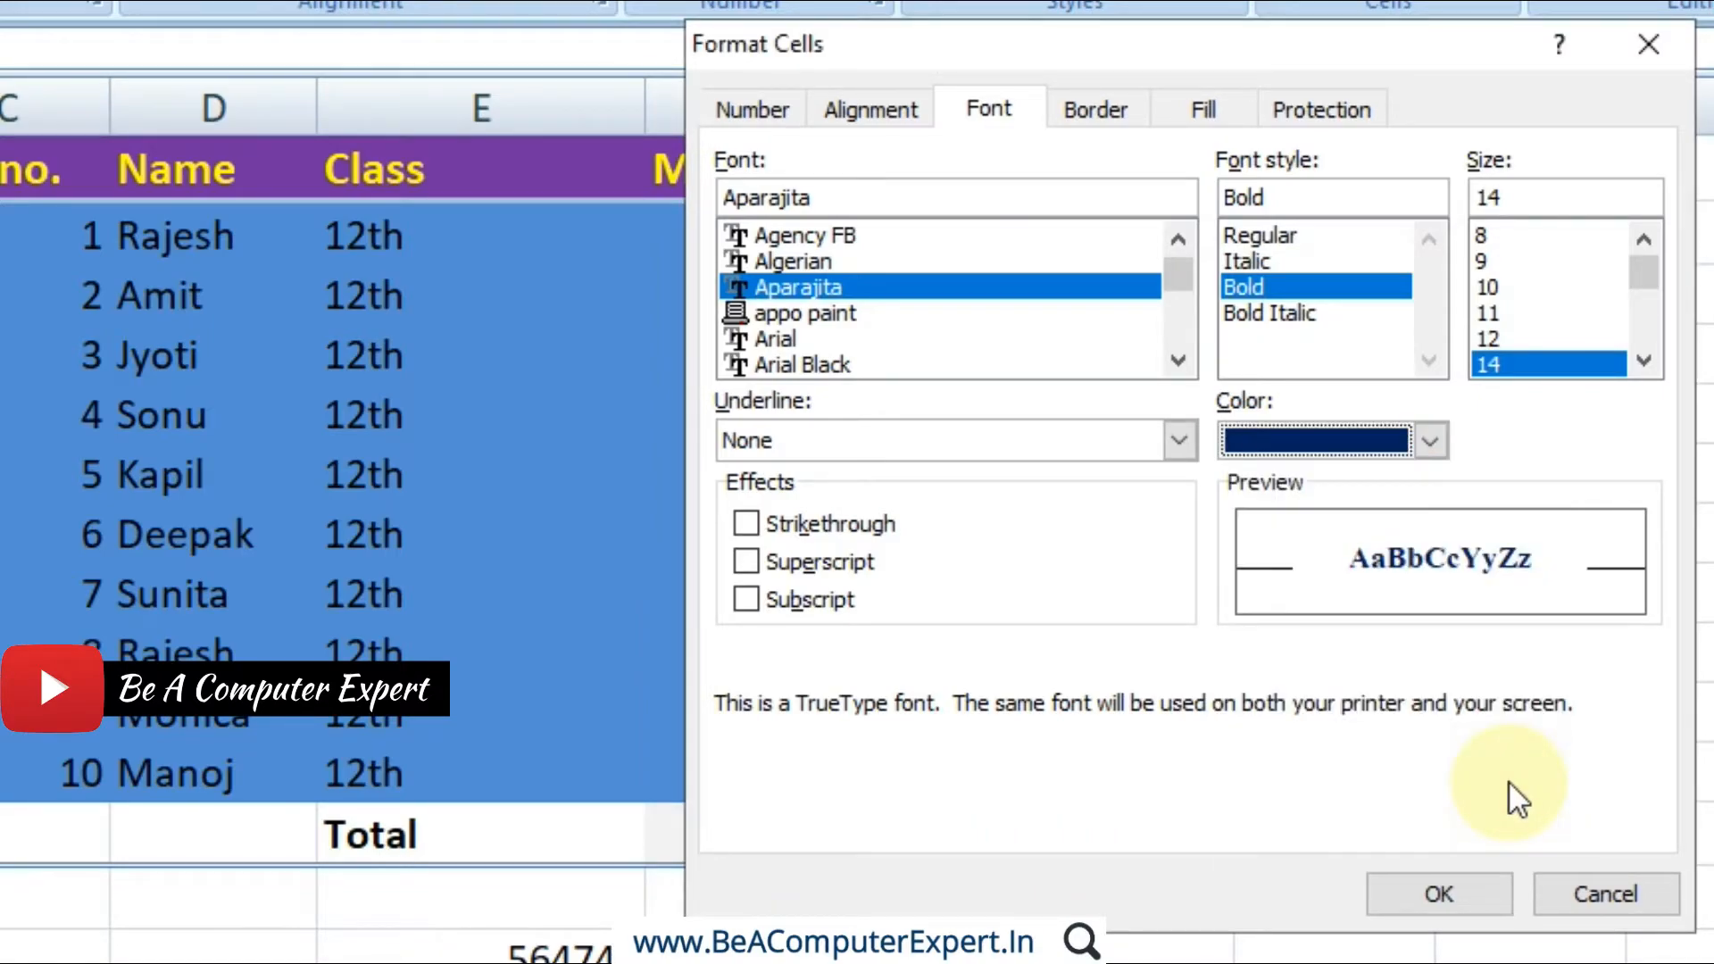
Step: Add a yellow, medium-thick solid outline border to the new style
{"action": "left_click", "coordinate": [1110, 104]}
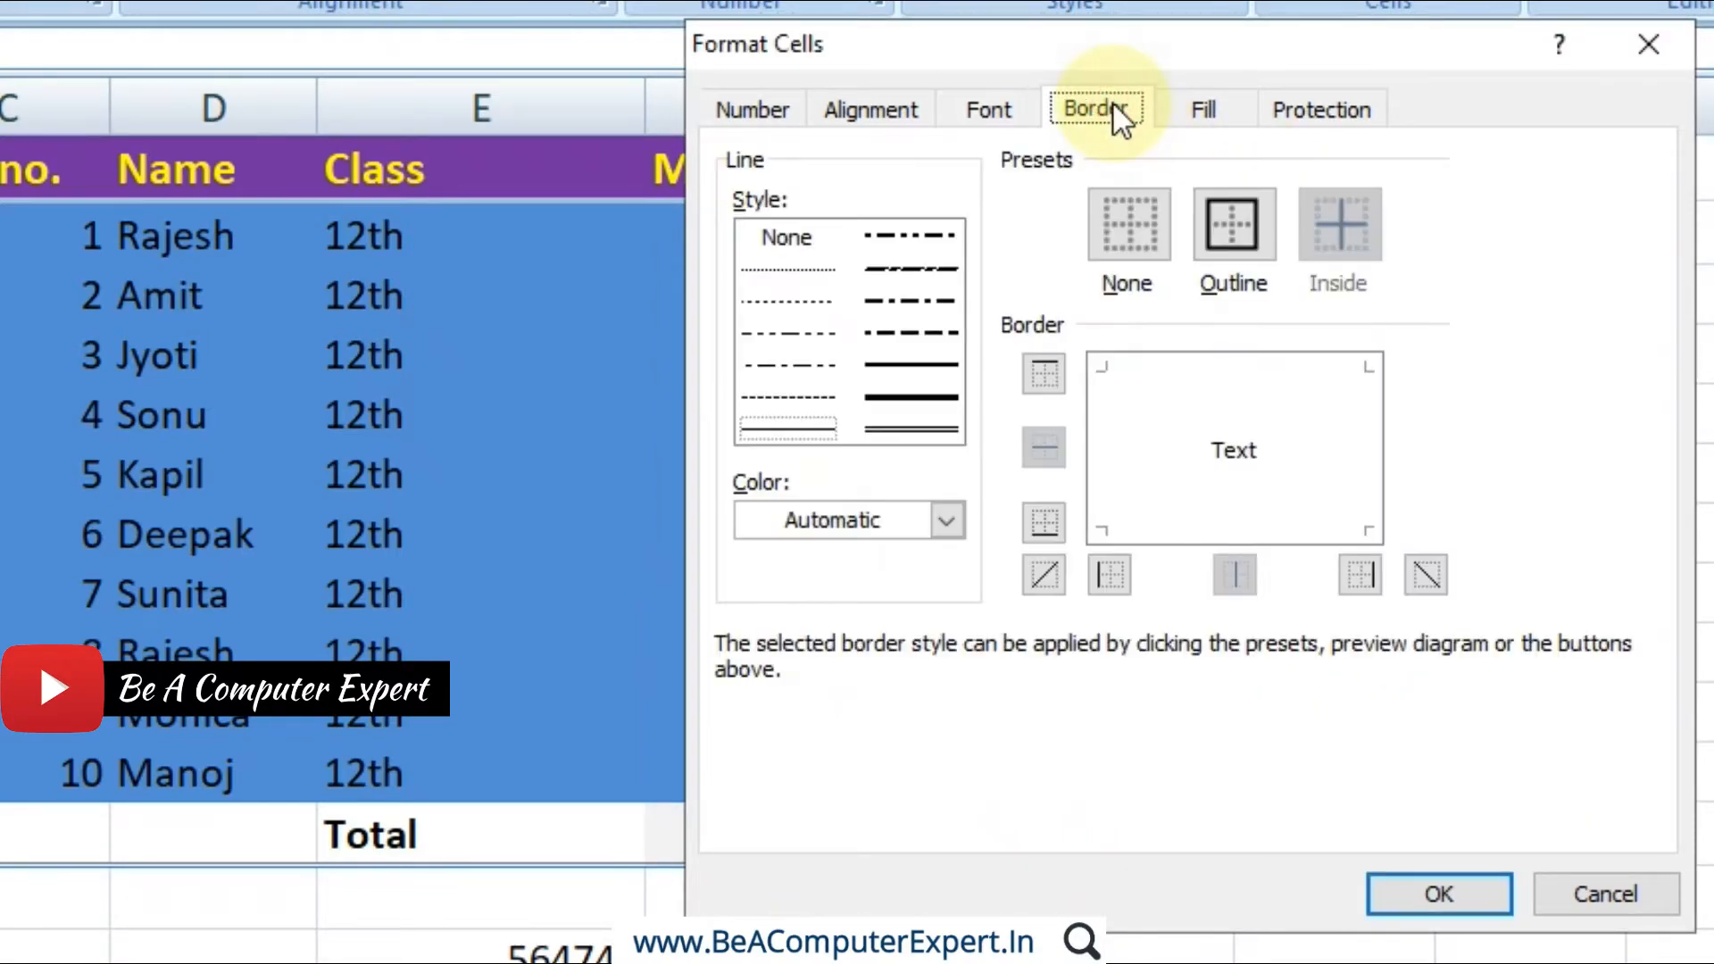
{"action": "left_click", "coordinate": [944, 519]}
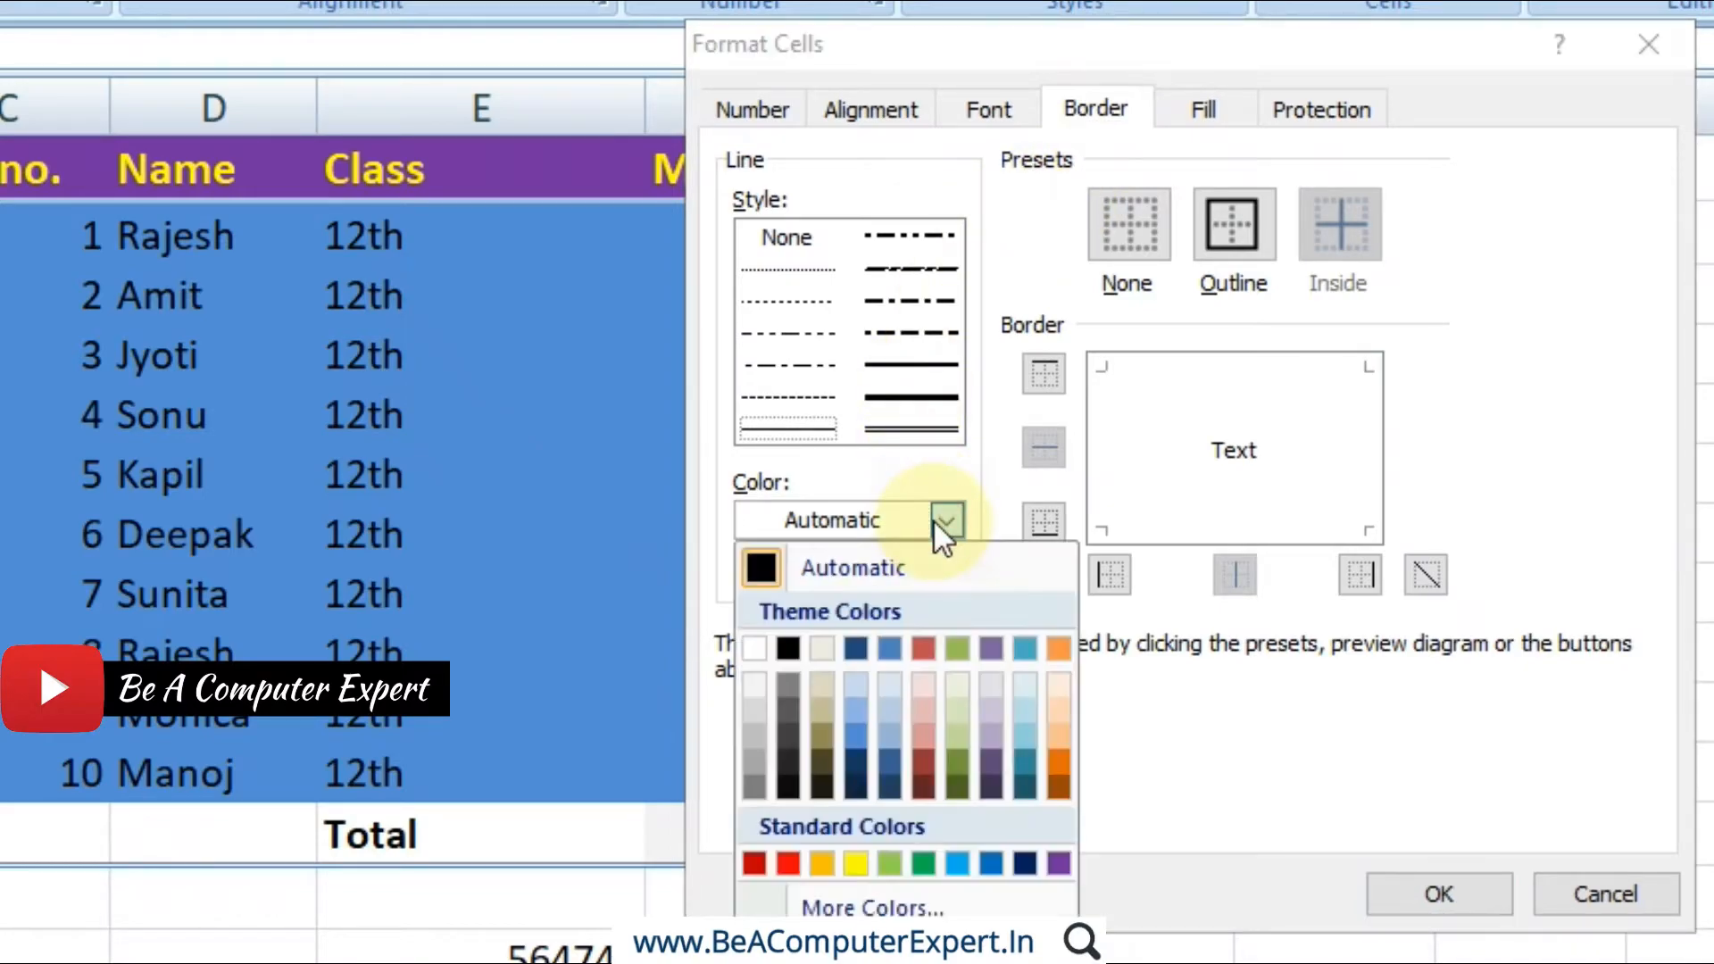
{"action": "left_click", "coordinate": [855, 863]}
{"action": "left_click", "coordinate": [915, 364]}
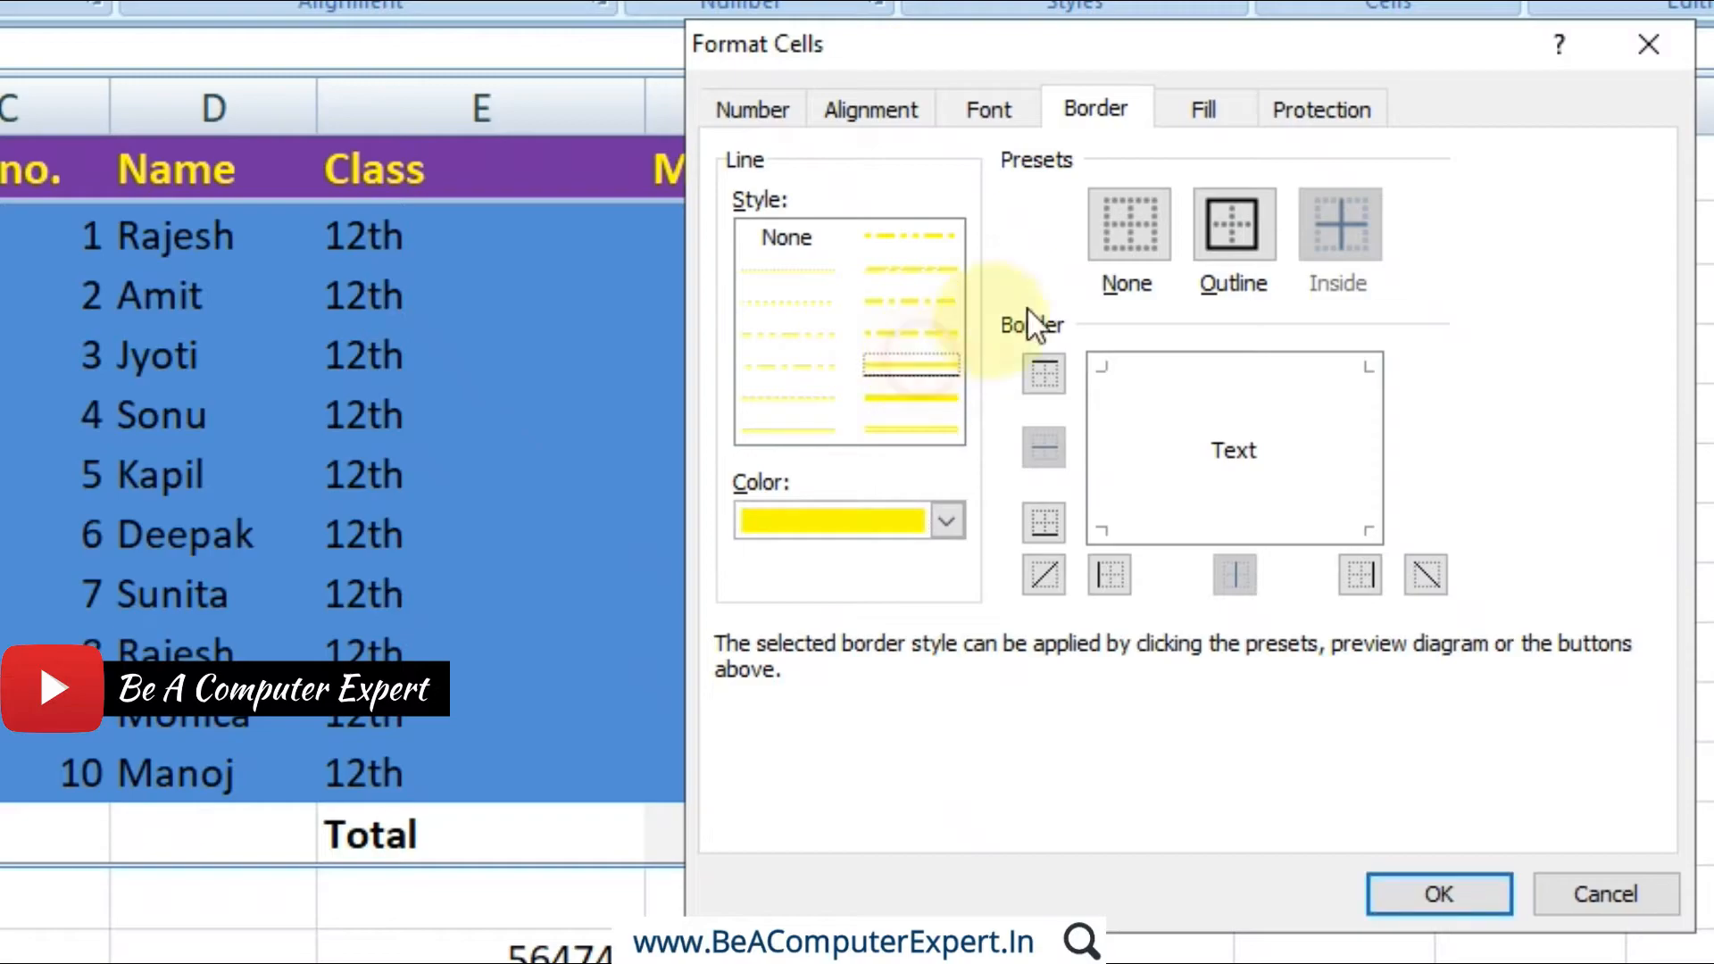
{"action": "left_click", "coordinate": [1223, 241]}
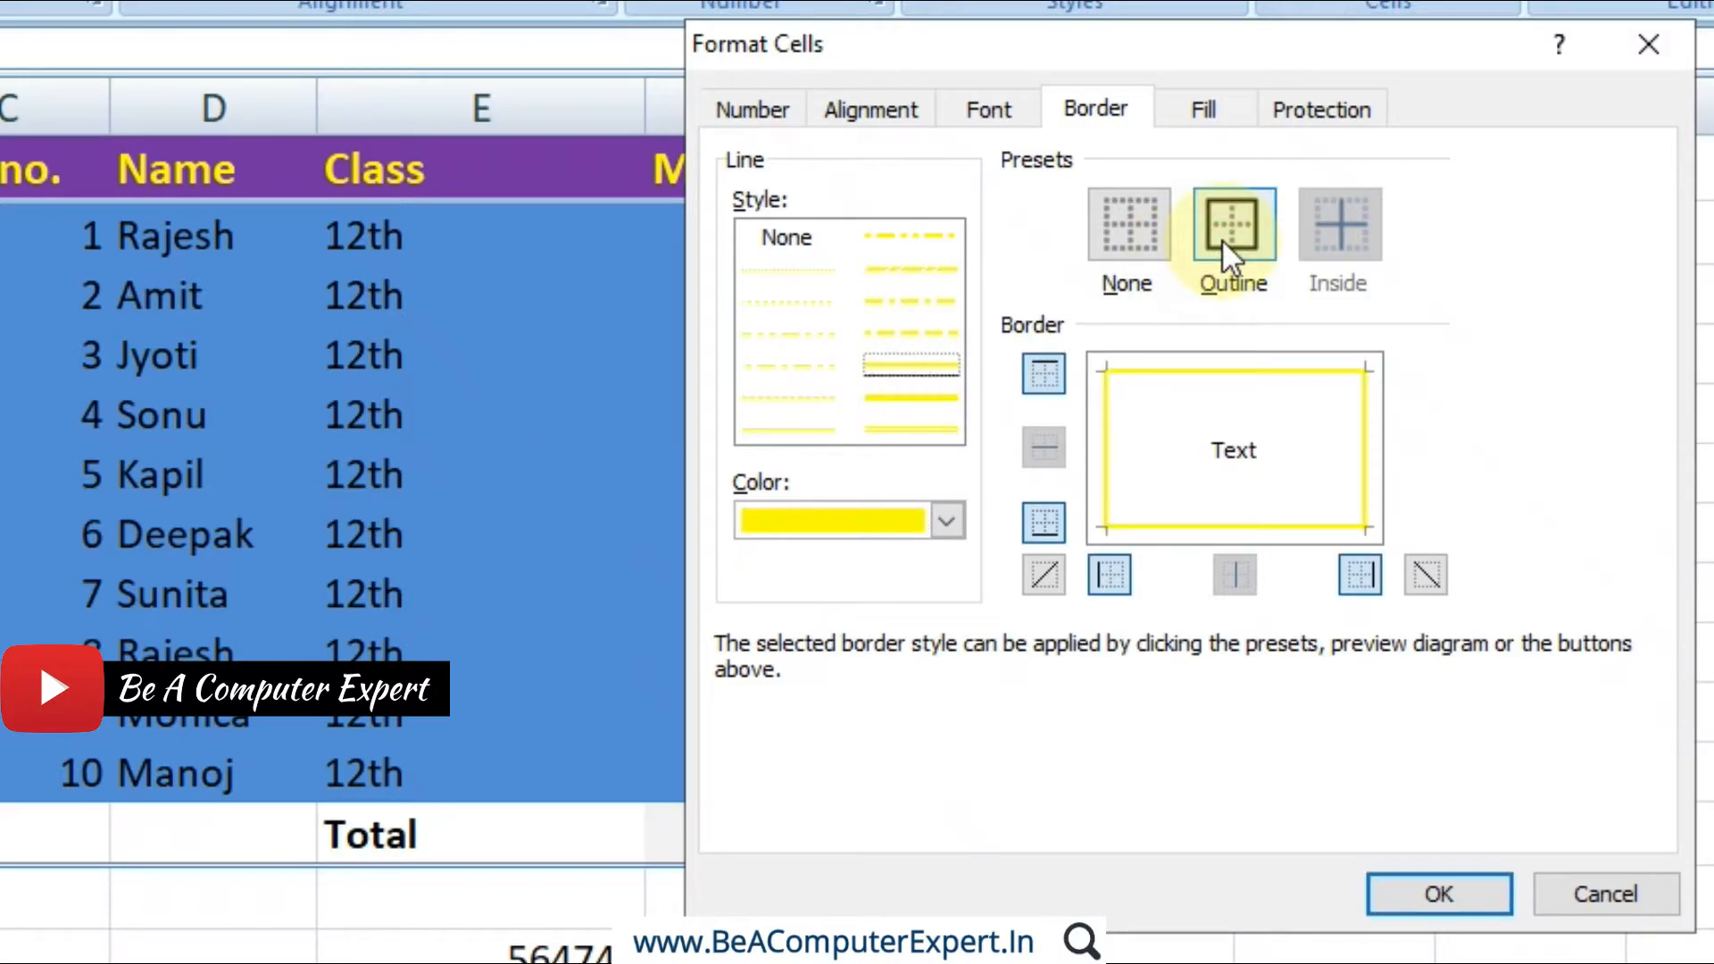
Step: Give the new style a standard light green fill and save the style
{"action": "left_click", "coordinate": [1220, 105]}
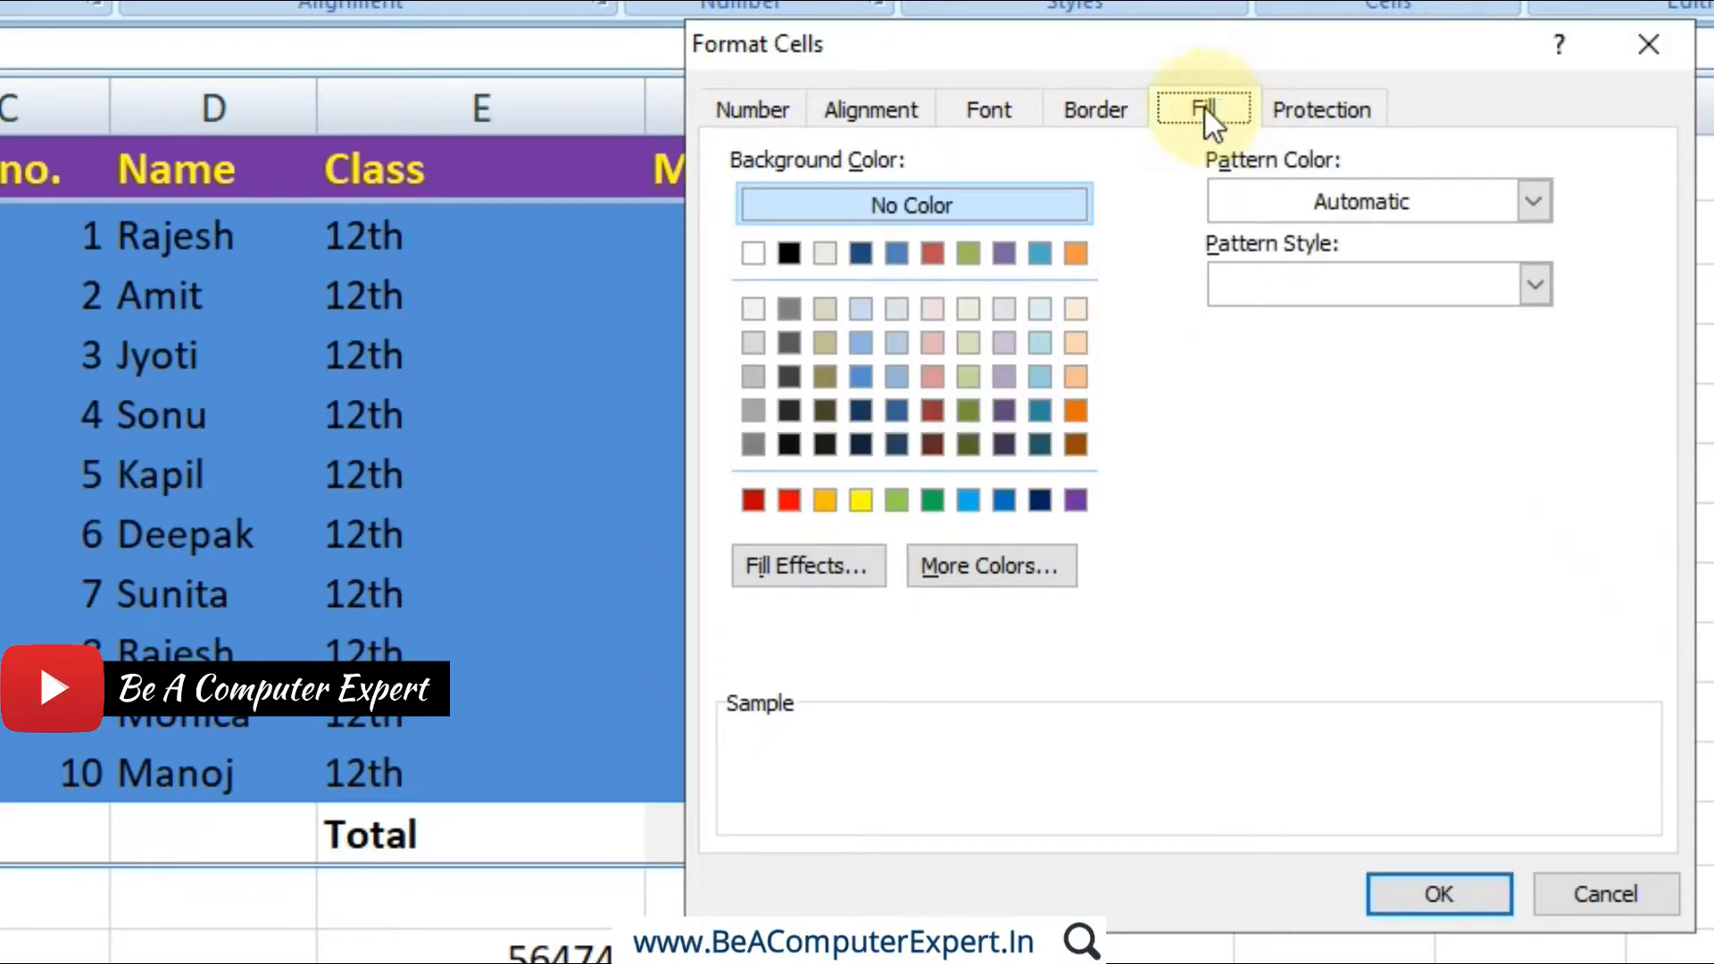
{"action": "left_click", "coordinate": [1039, 306]}
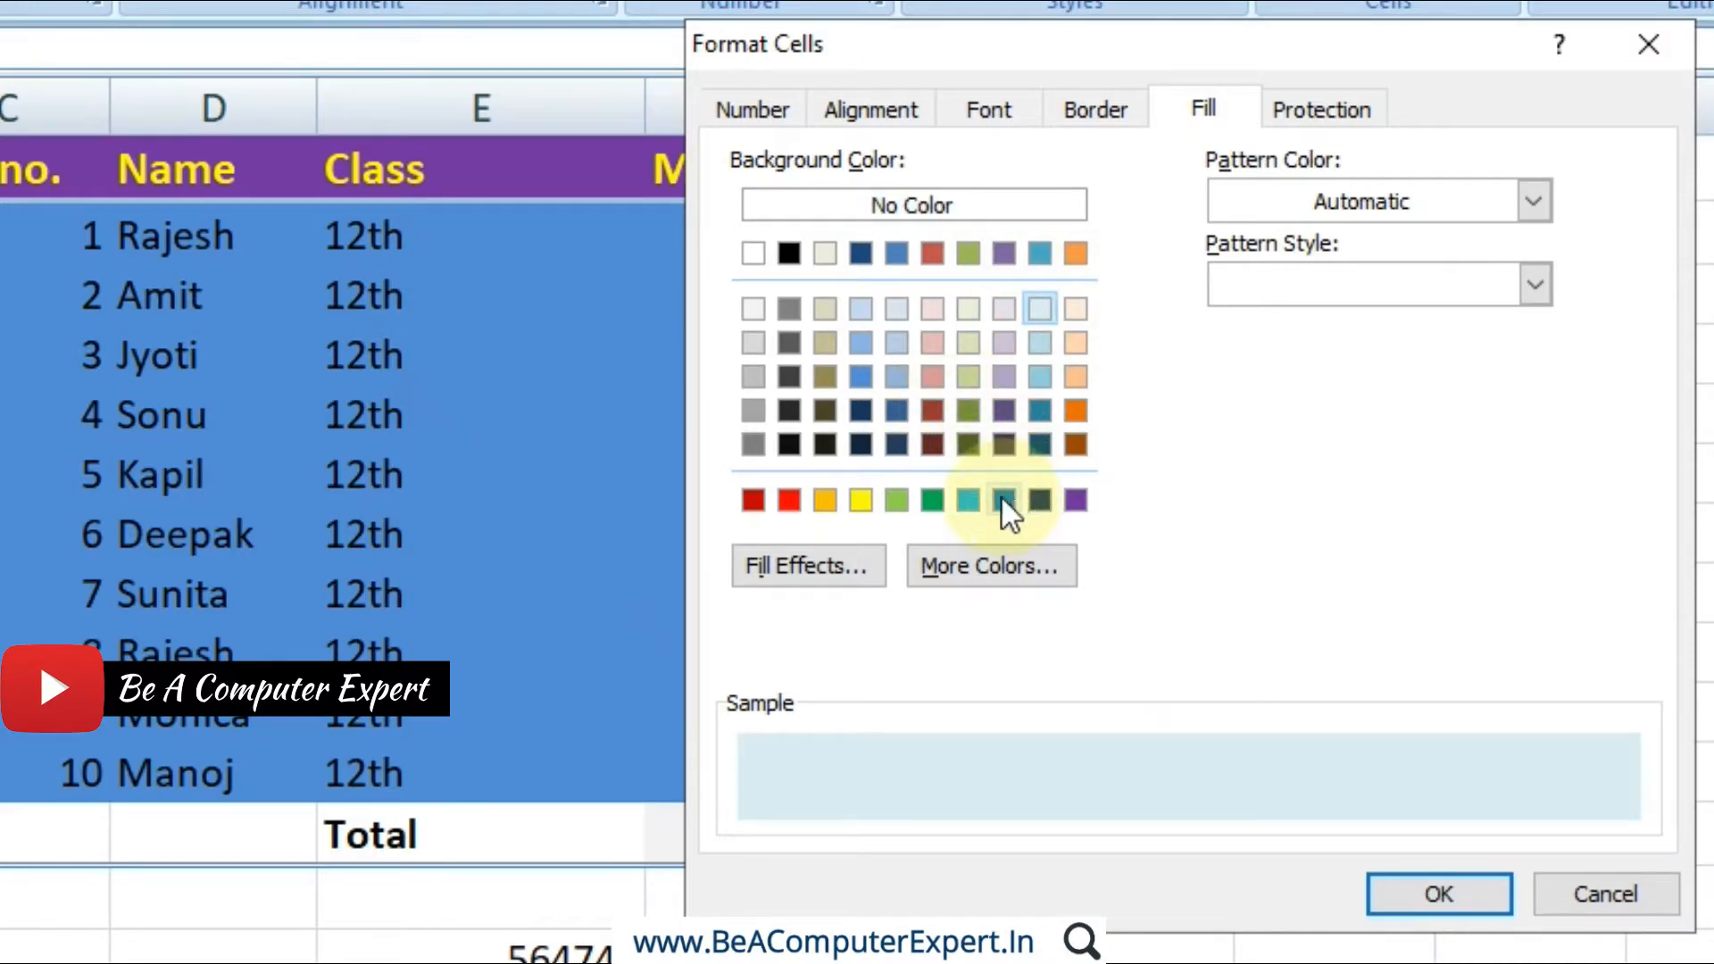
{"action": "left_click", "coordinate": [897, 500]}
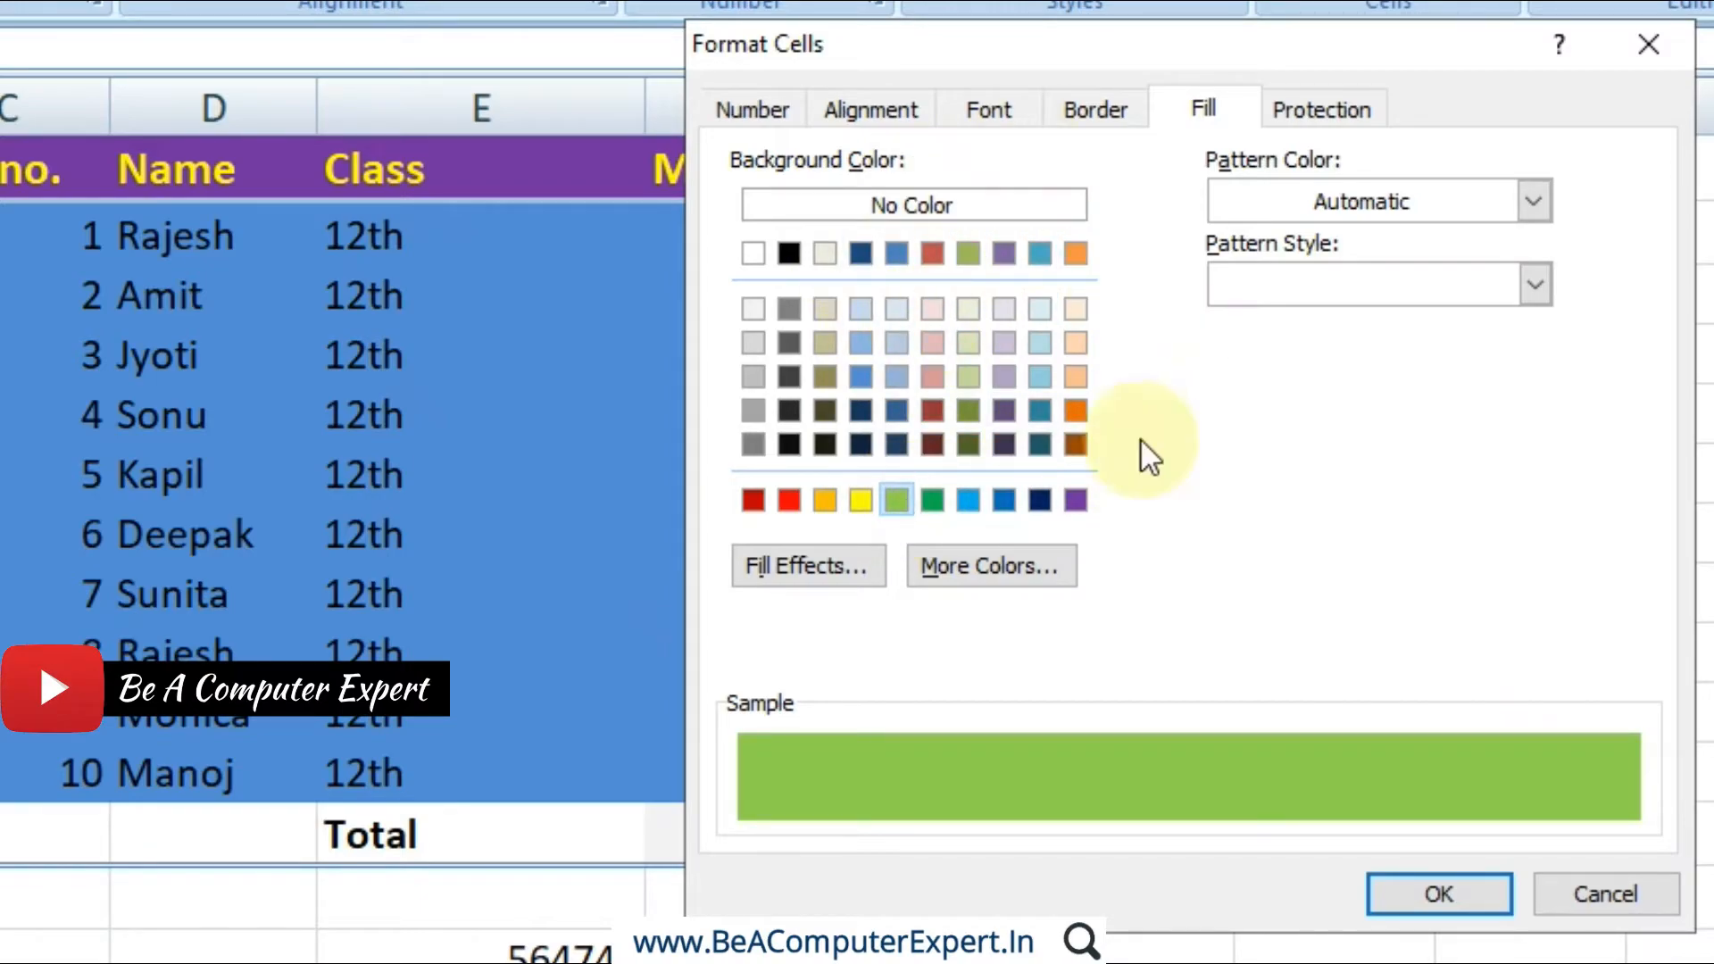
{"action": "left_click", "coordinate": [1439, 897]}
{"action": "left_click", "coordinate": [1304, 805]}
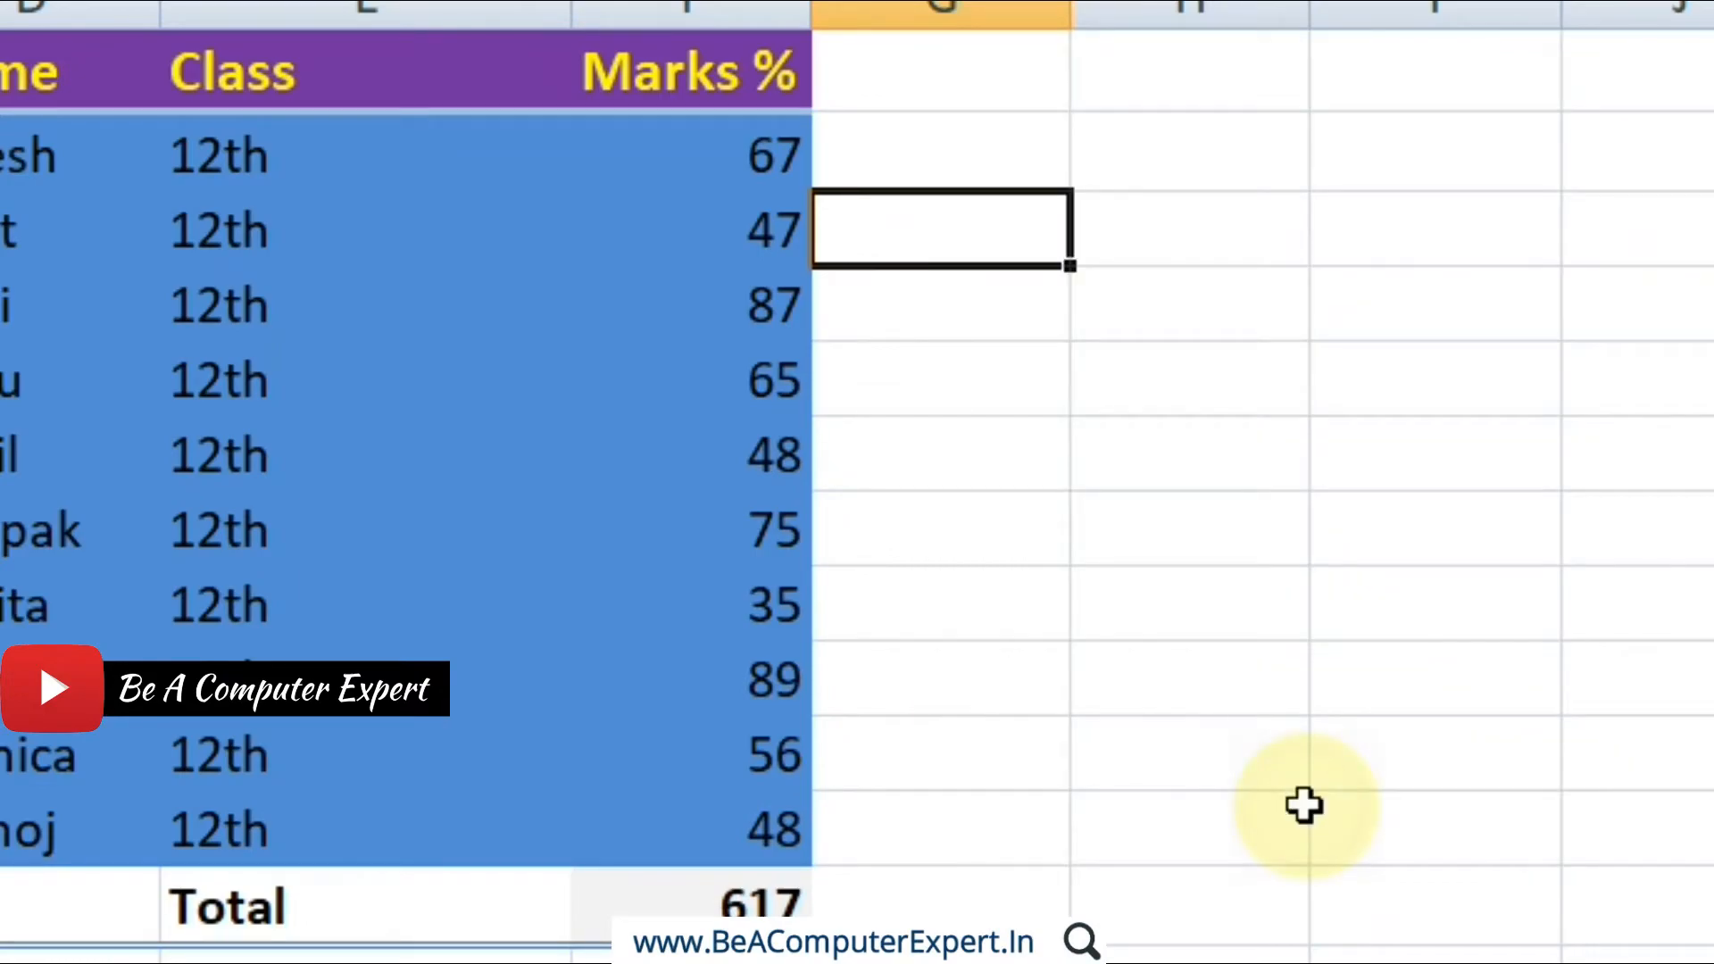
Step: Apply the My Style Green cell style to the student data rows in C2:F11
{"action": "left_click", "coordinate": [1161, 455]}
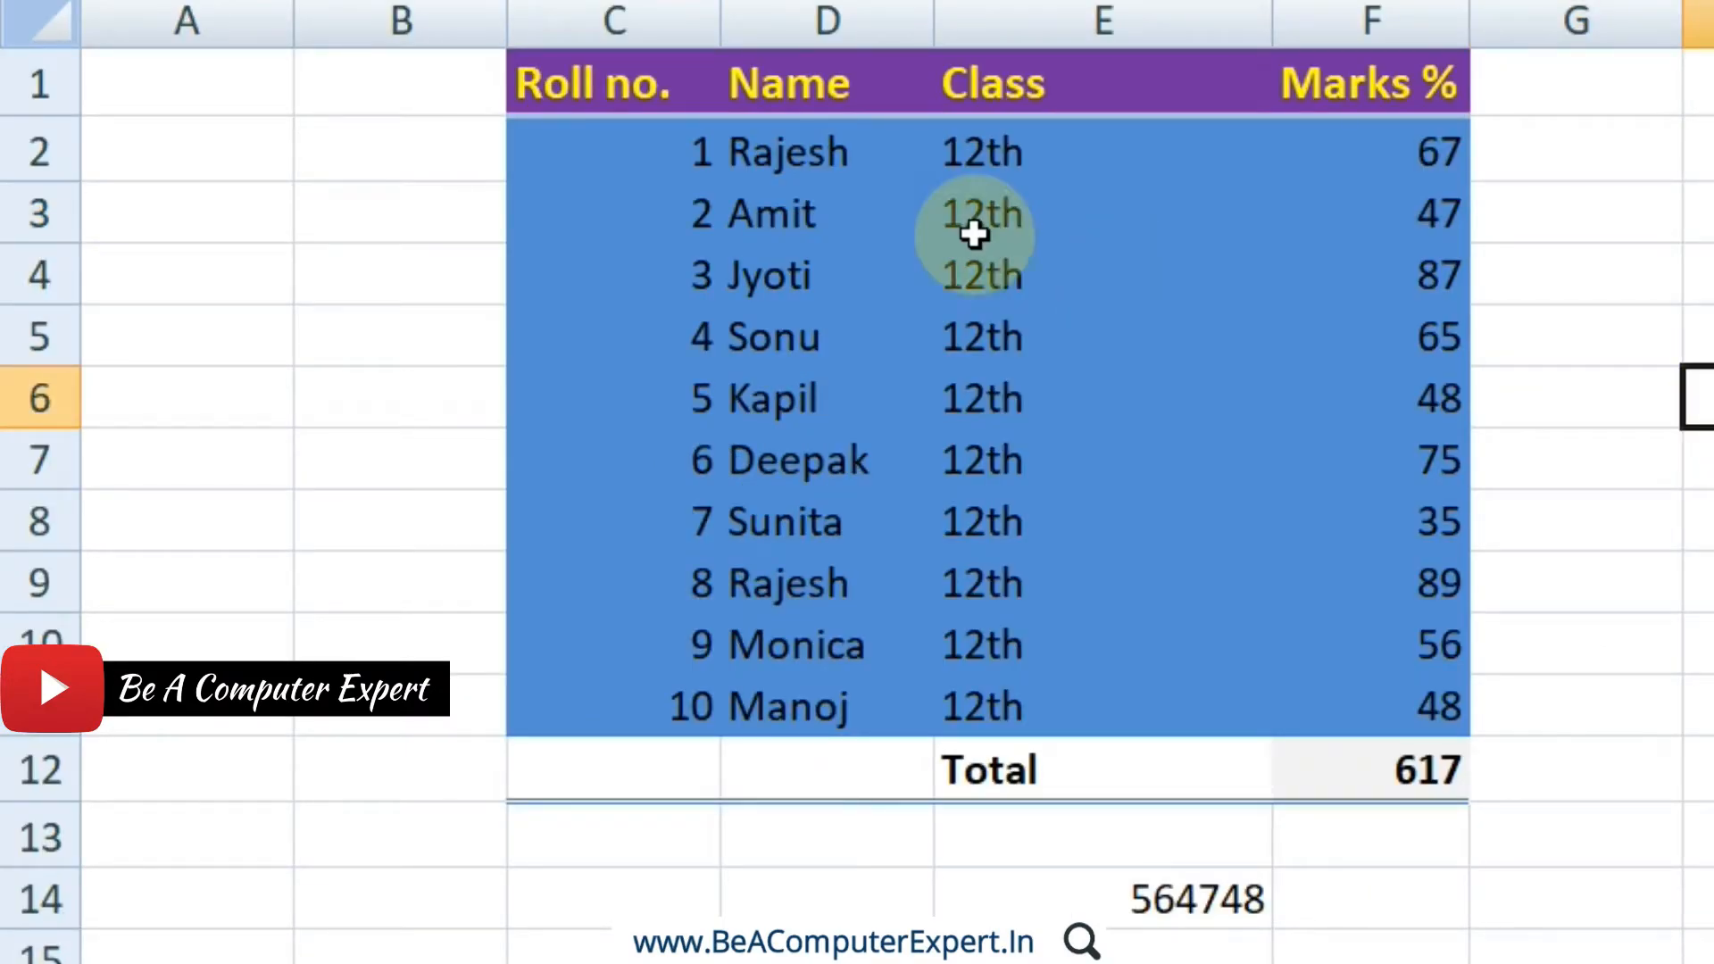
{"action": "left_click_drag", "start_coordinate": [658, 142], "coordinate": [1365, 728]}
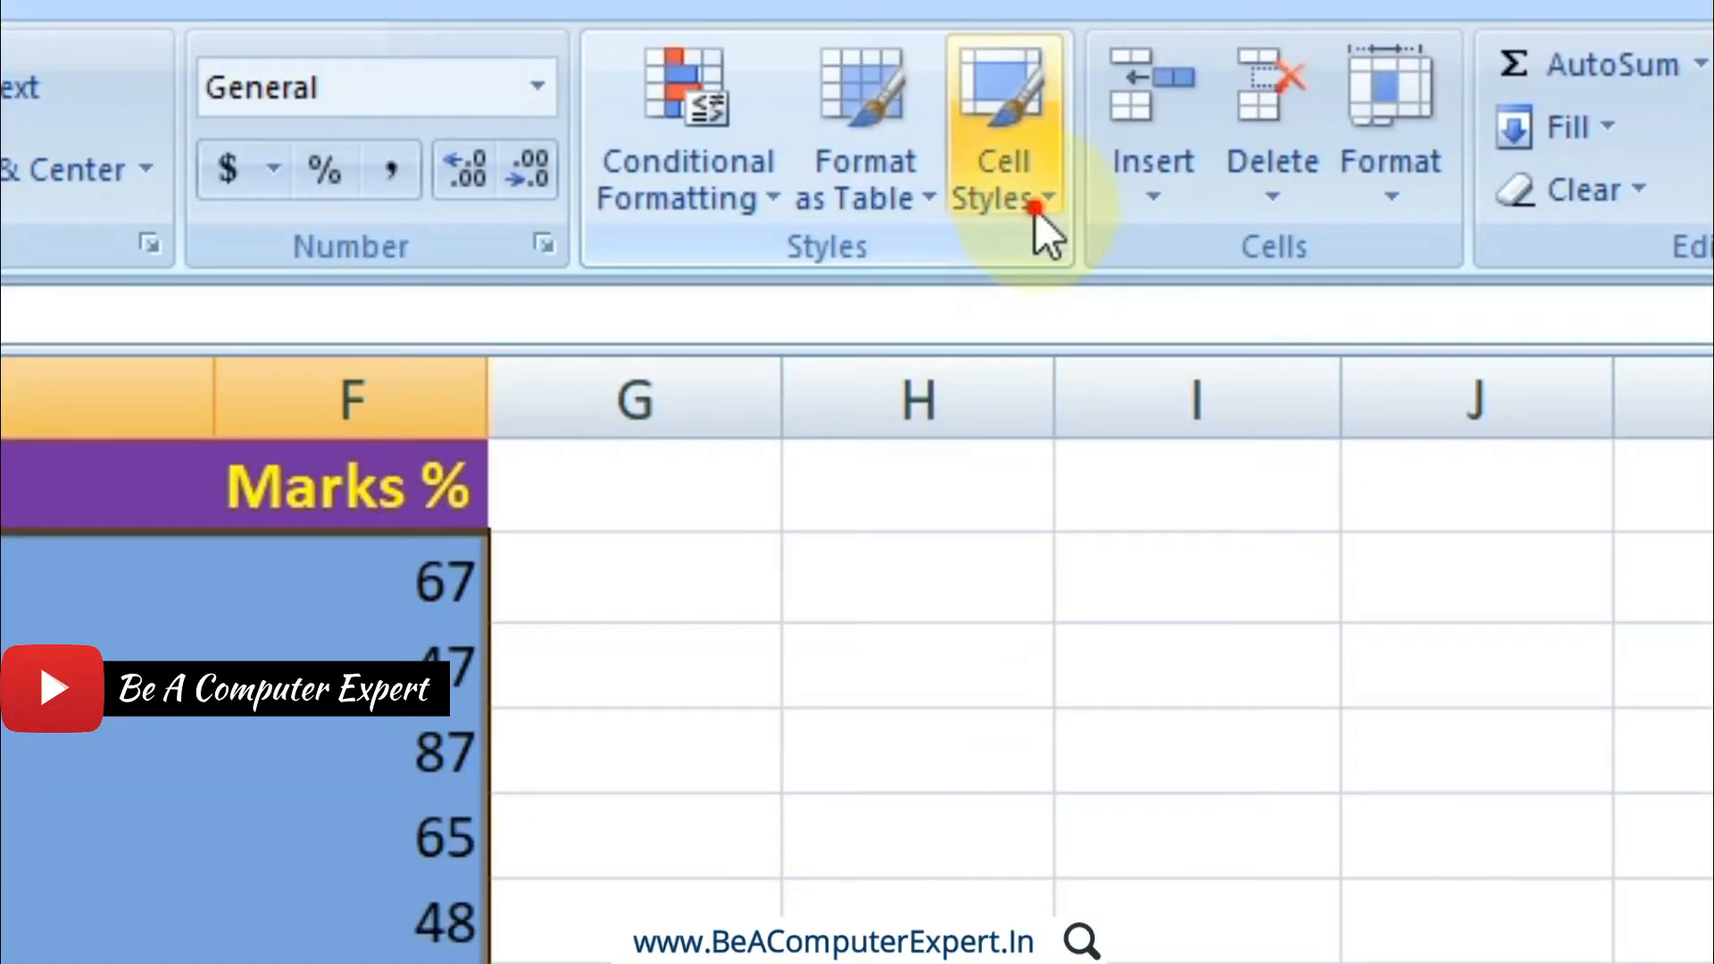
{"action": "left_click", "coordinate": [1035, 210]}
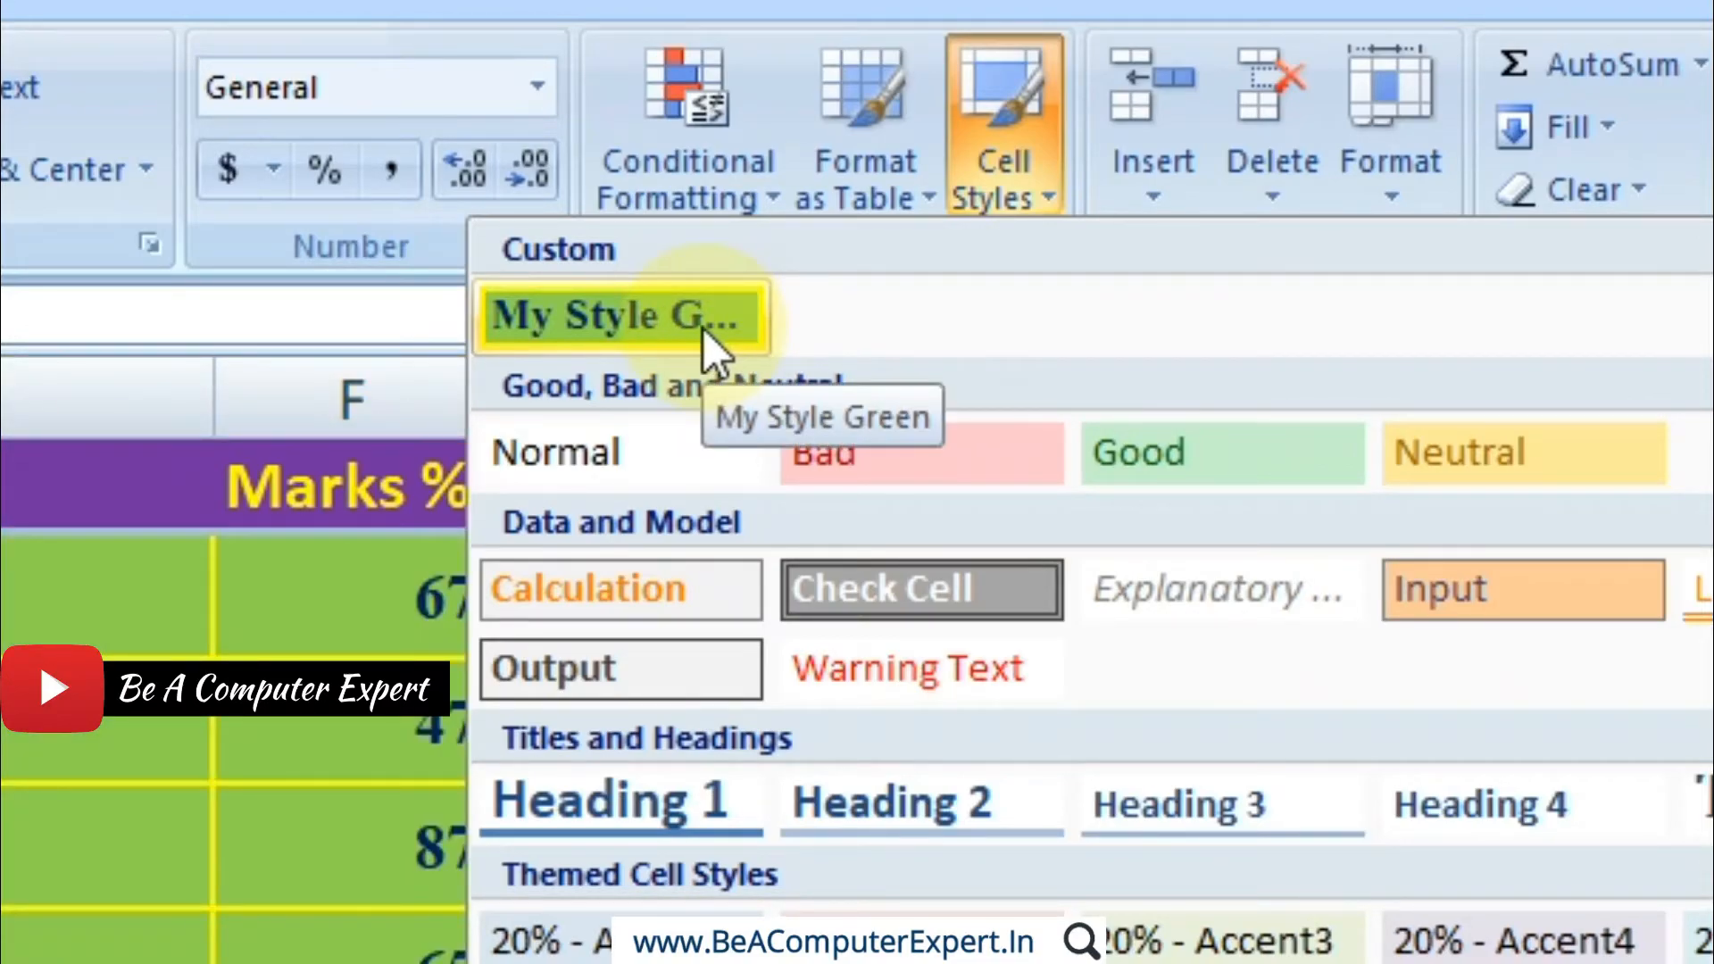
{"action": "left_click", "coordinate": [704, 329]}
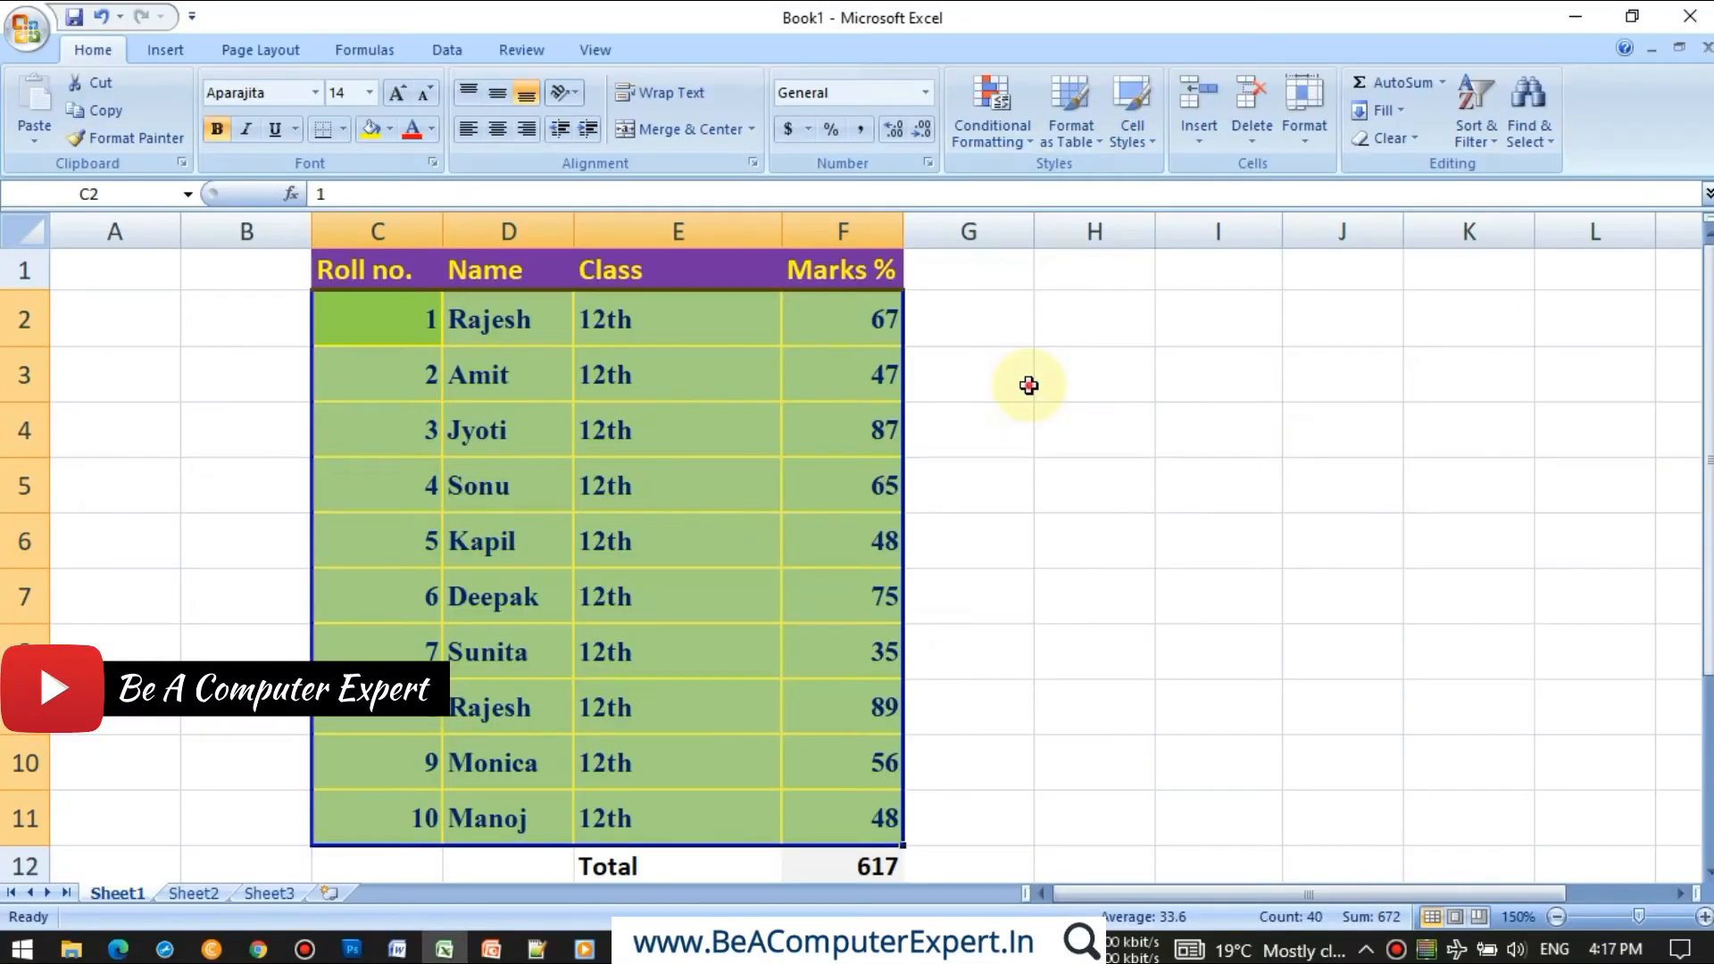
{"action": "left_click", "coordinate": [1028, 384]}
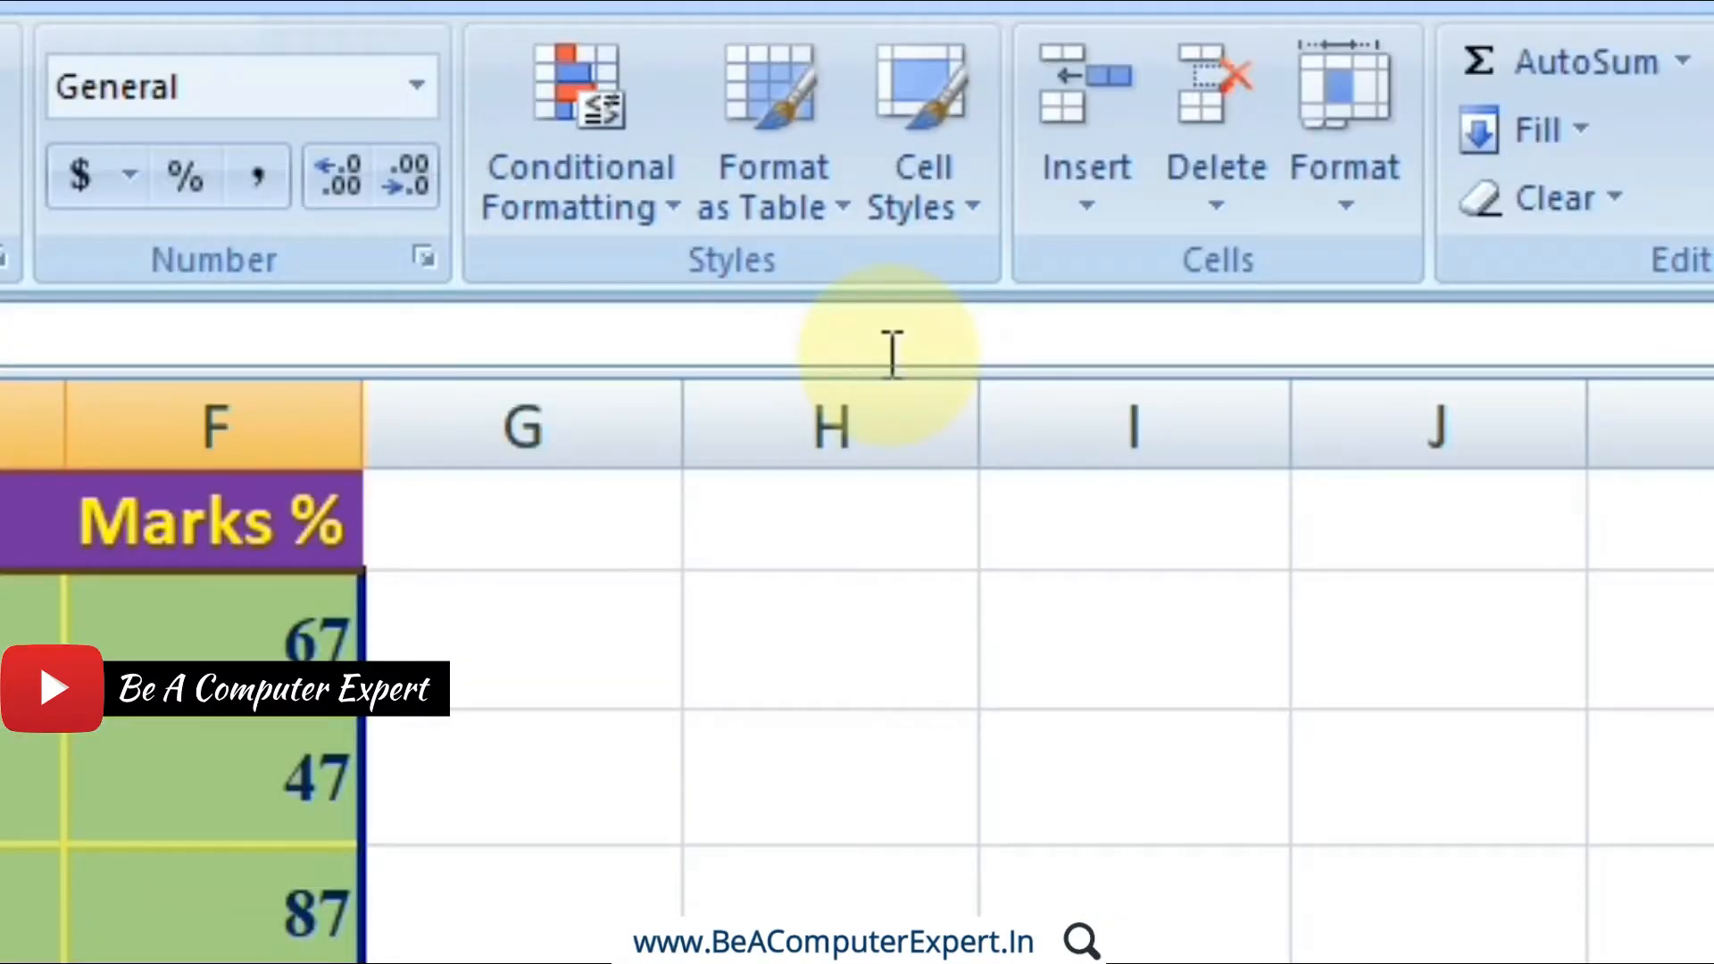
Step: Modify the My Style Green style so its fill is the standard orange
{"action": "left_click", "coordinate": [951, 216]}
{"action": "right_click", "coordinate": [595, 336]}
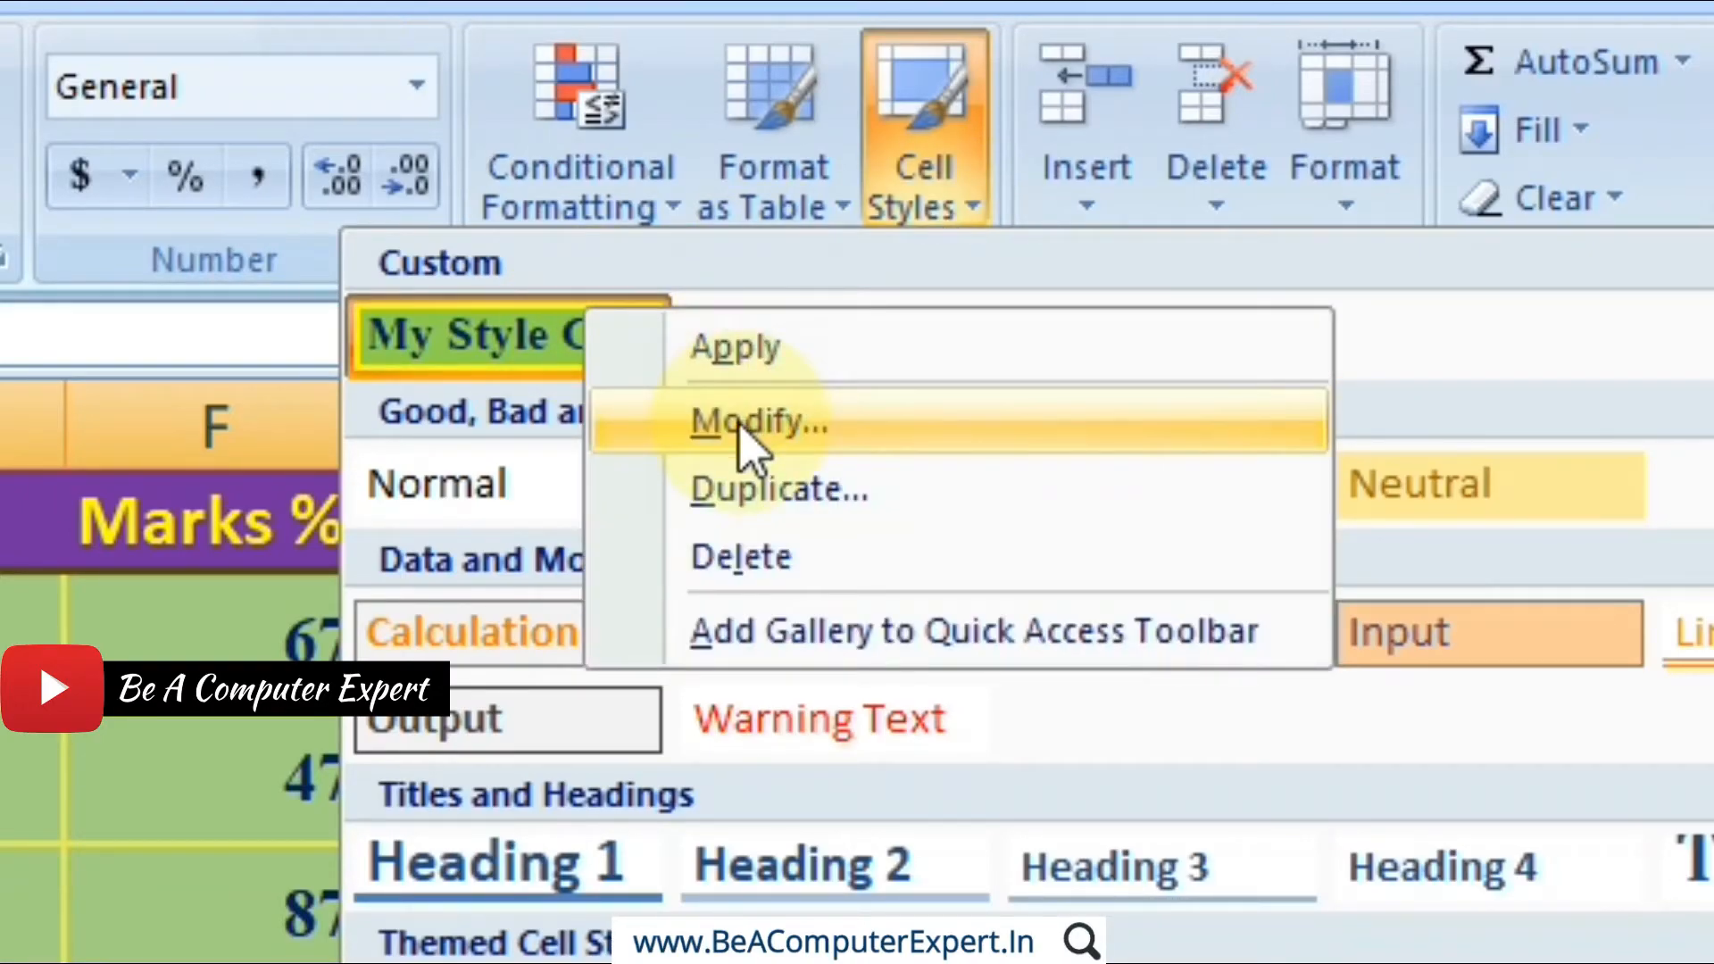
{"action": "left_click", "coordinate": [743, 441]}
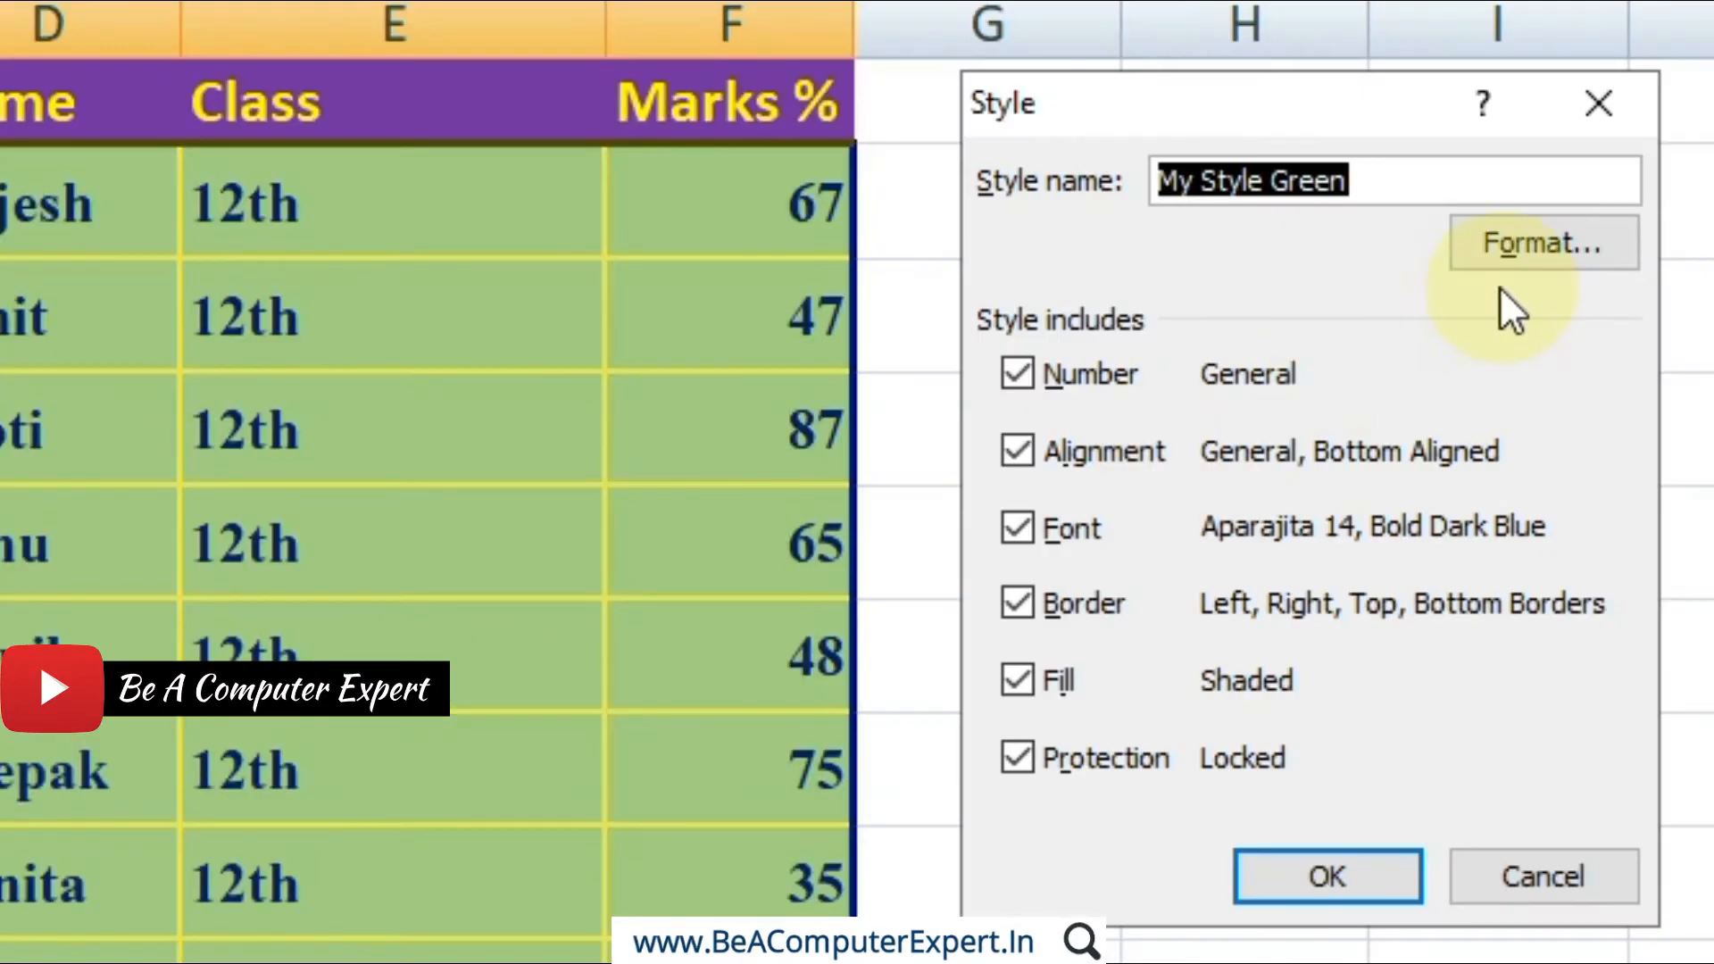
{"action": "left_click", "coordinate": [1508, 259]}
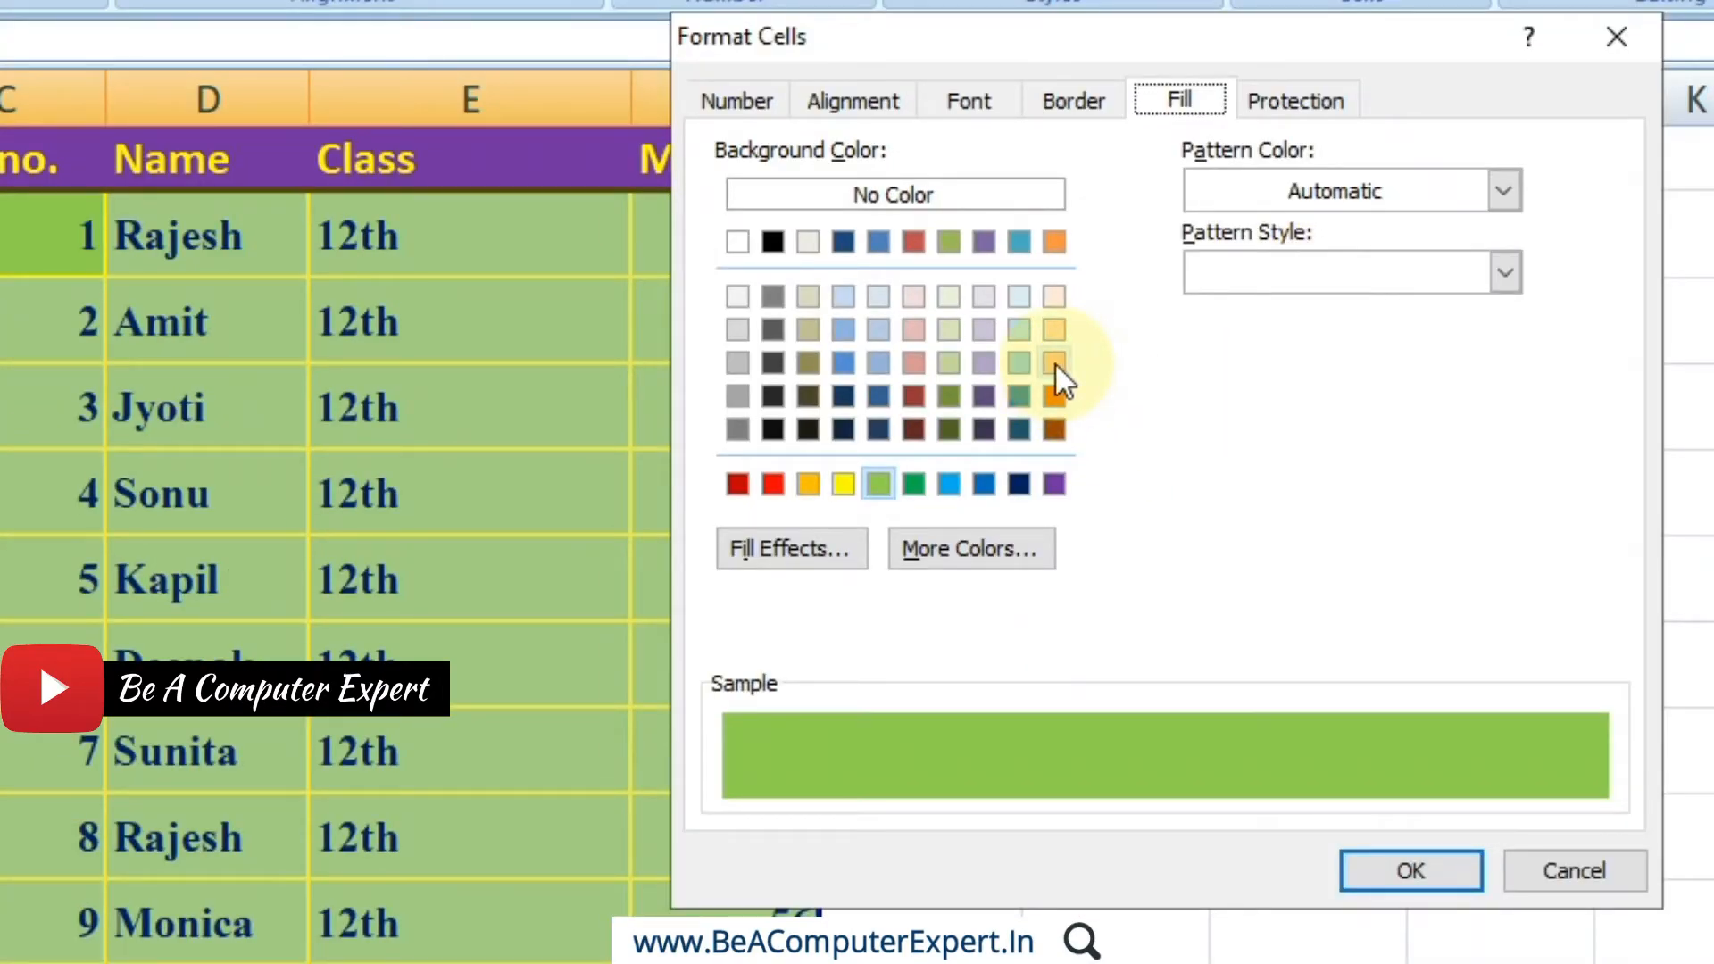
{"action": "left_click", "coordinate": [814, 489]}
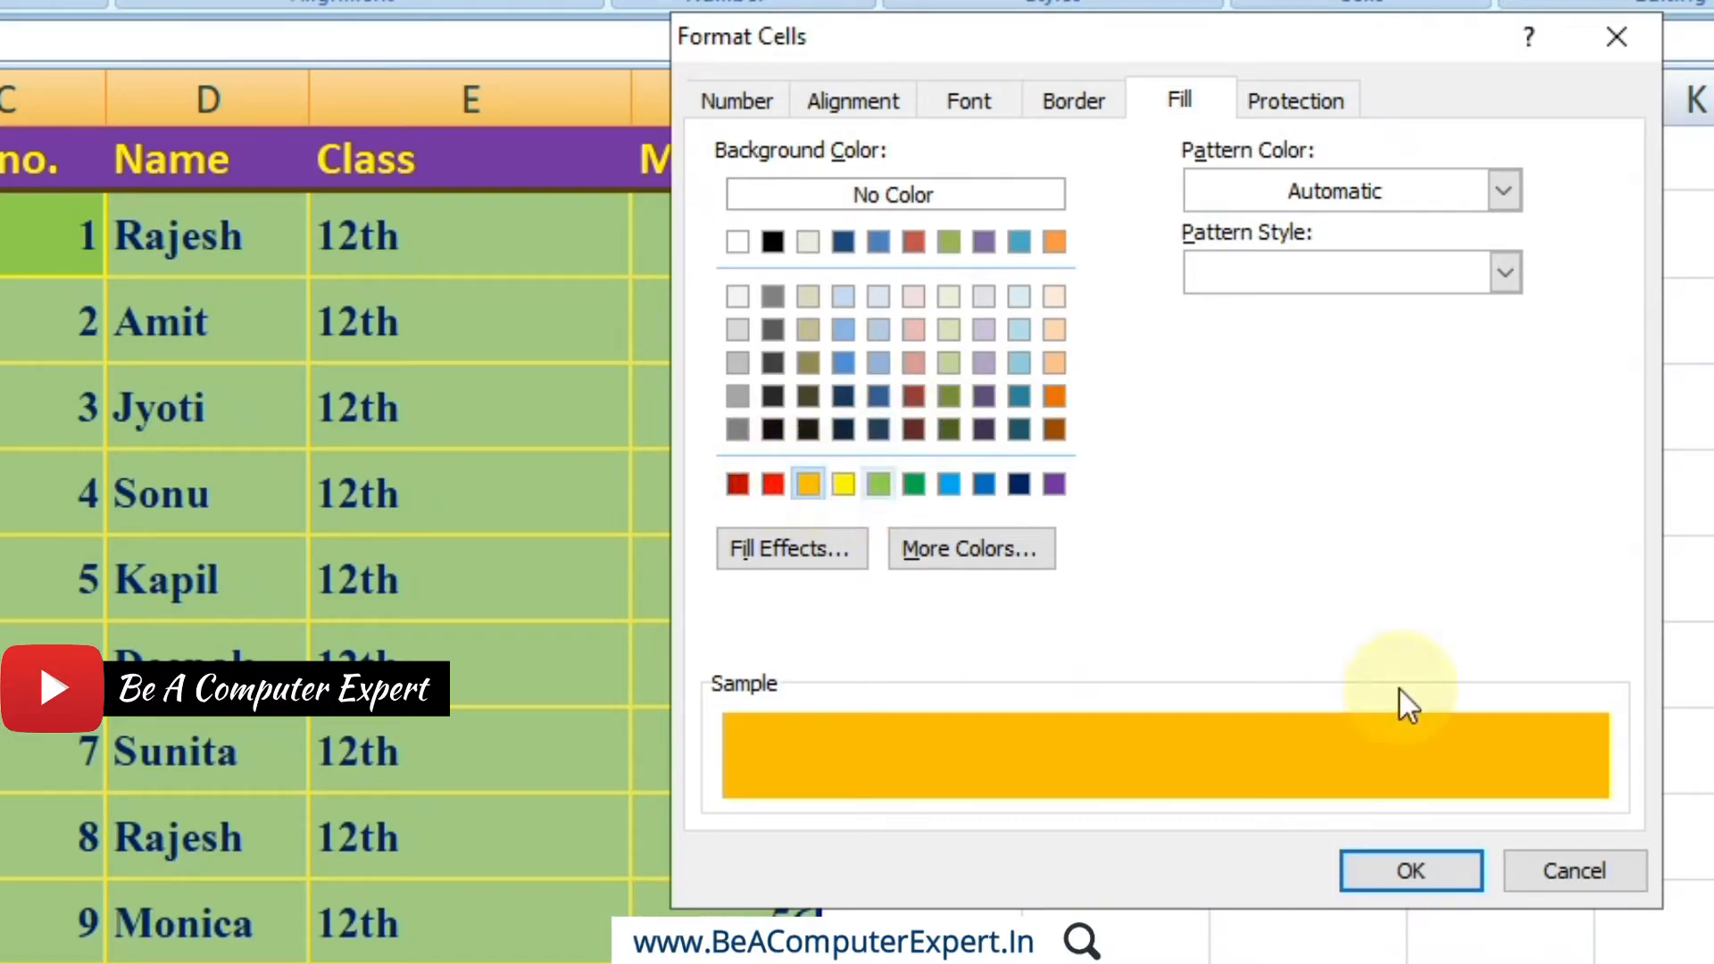
{"action": "left_click", "coordinate": [1424, 885]}
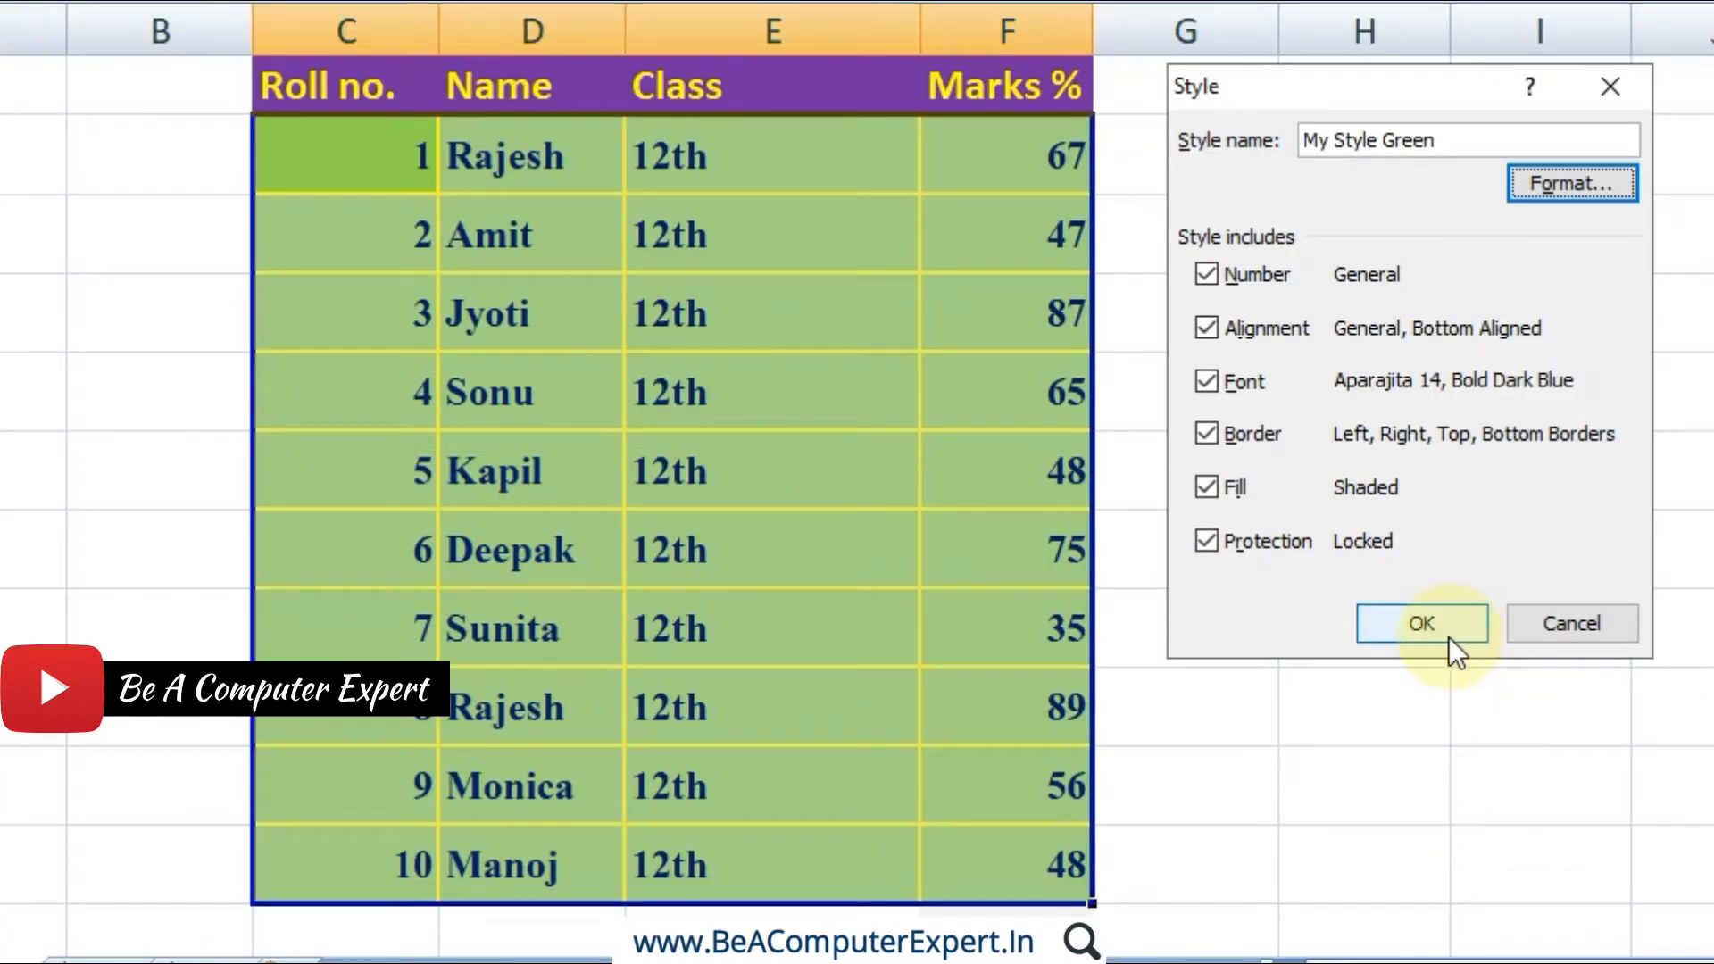
{"action": "left_click", "coordinate": [1448, 636]}
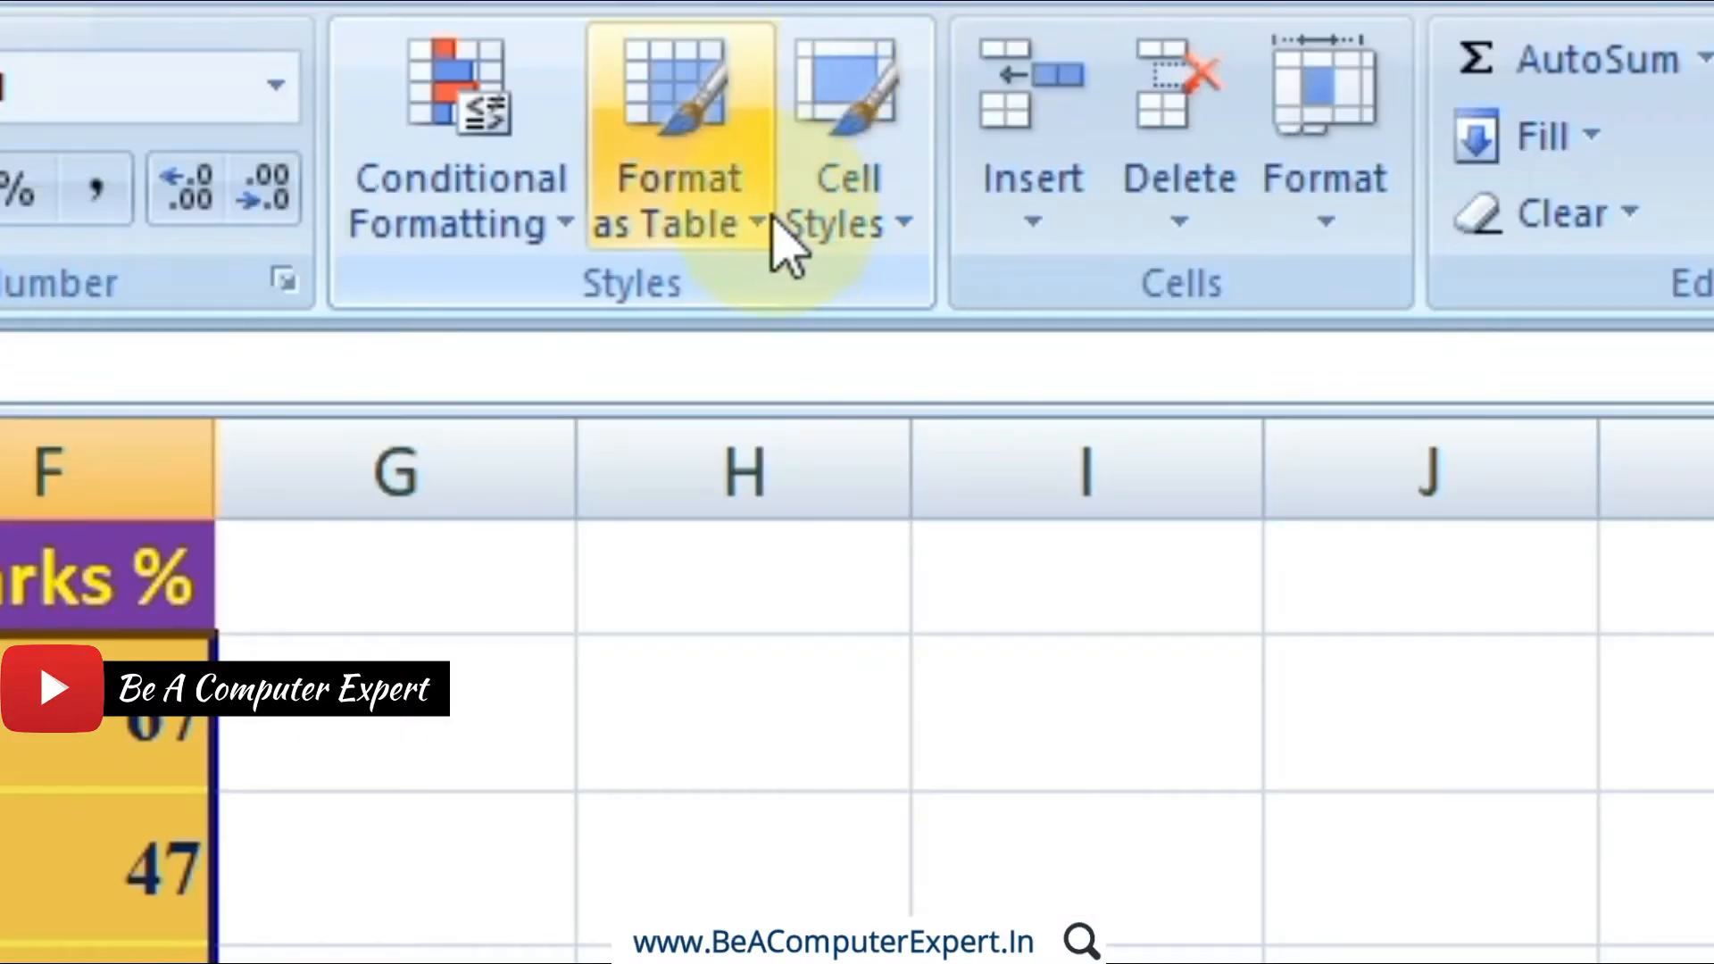
Step: Duplicate the My Style Green style and name the copy My Style Red
{"action": "left_click", "coordinate": [848, 211]}
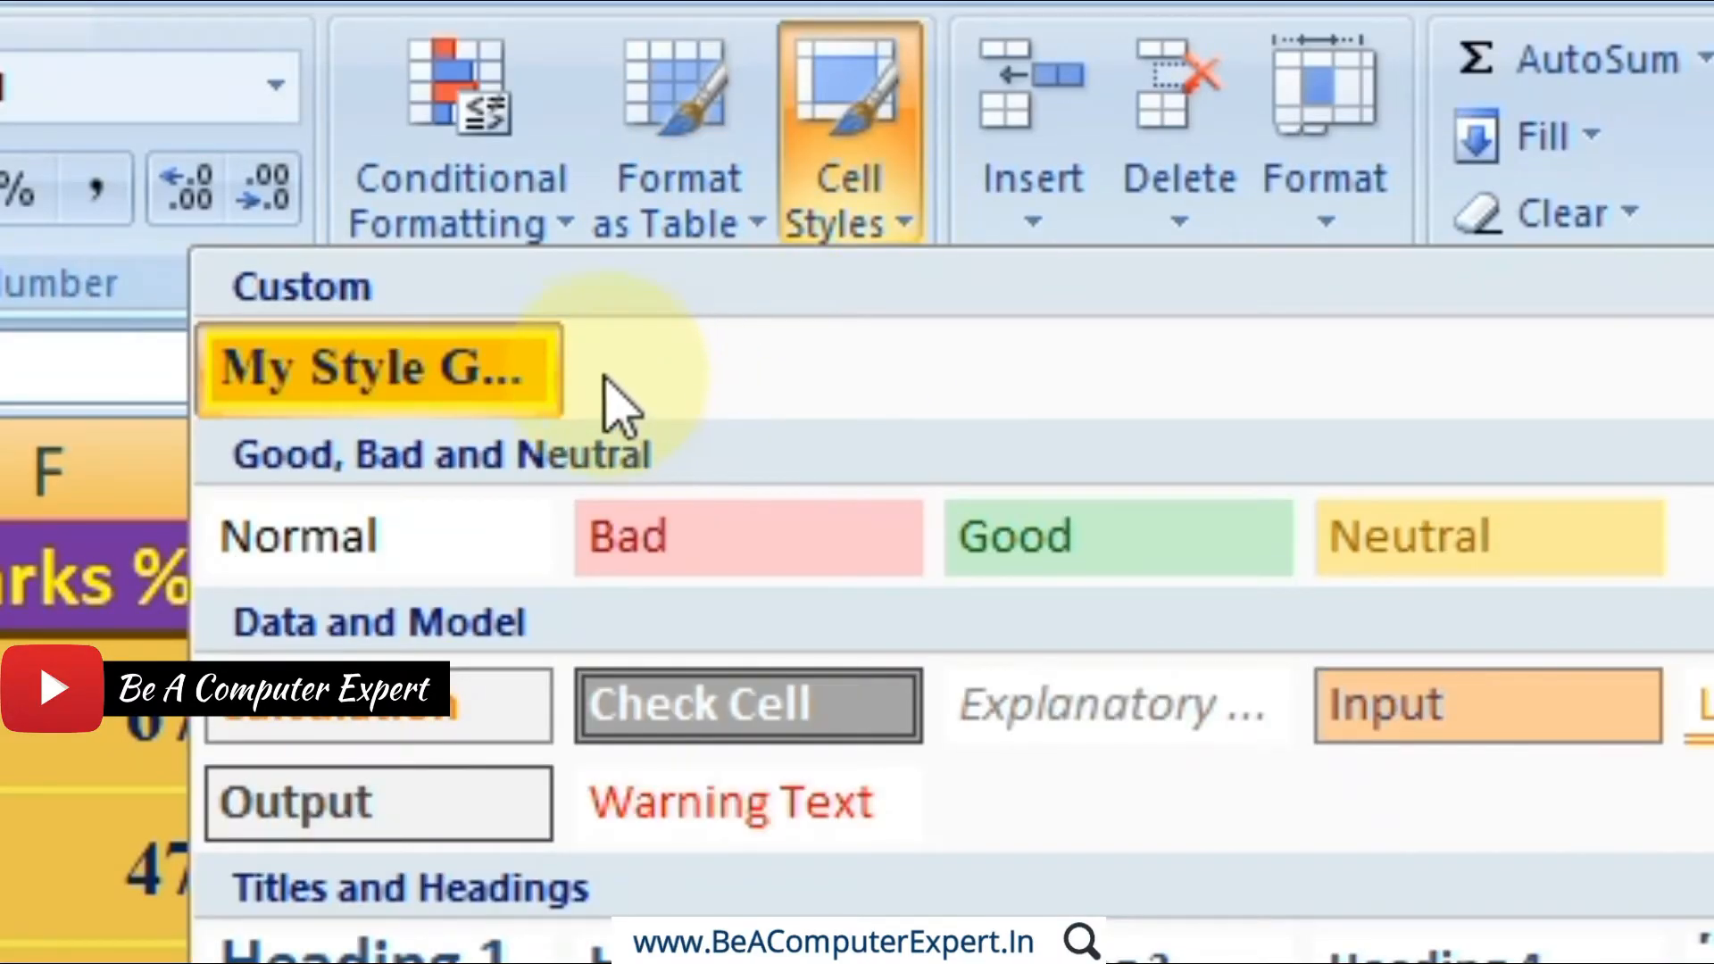
{"action": "right_click", "coordinate": [479, 366]}
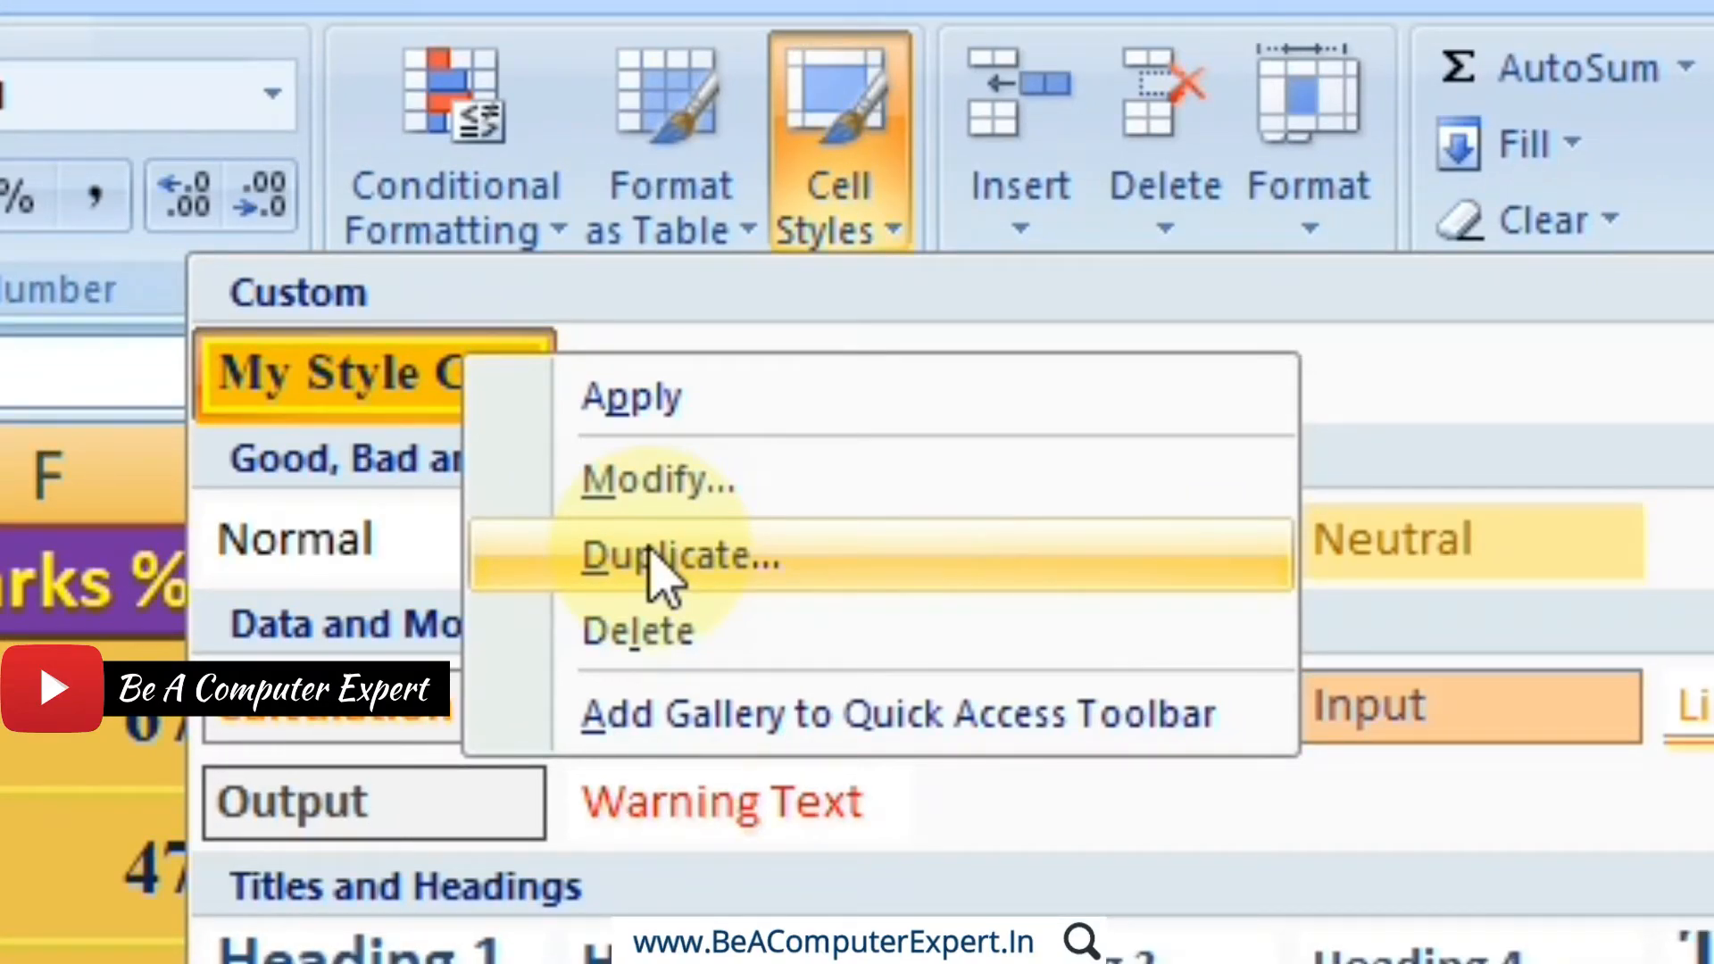
{"action": "left_click", "coordinate": [651, 556]}
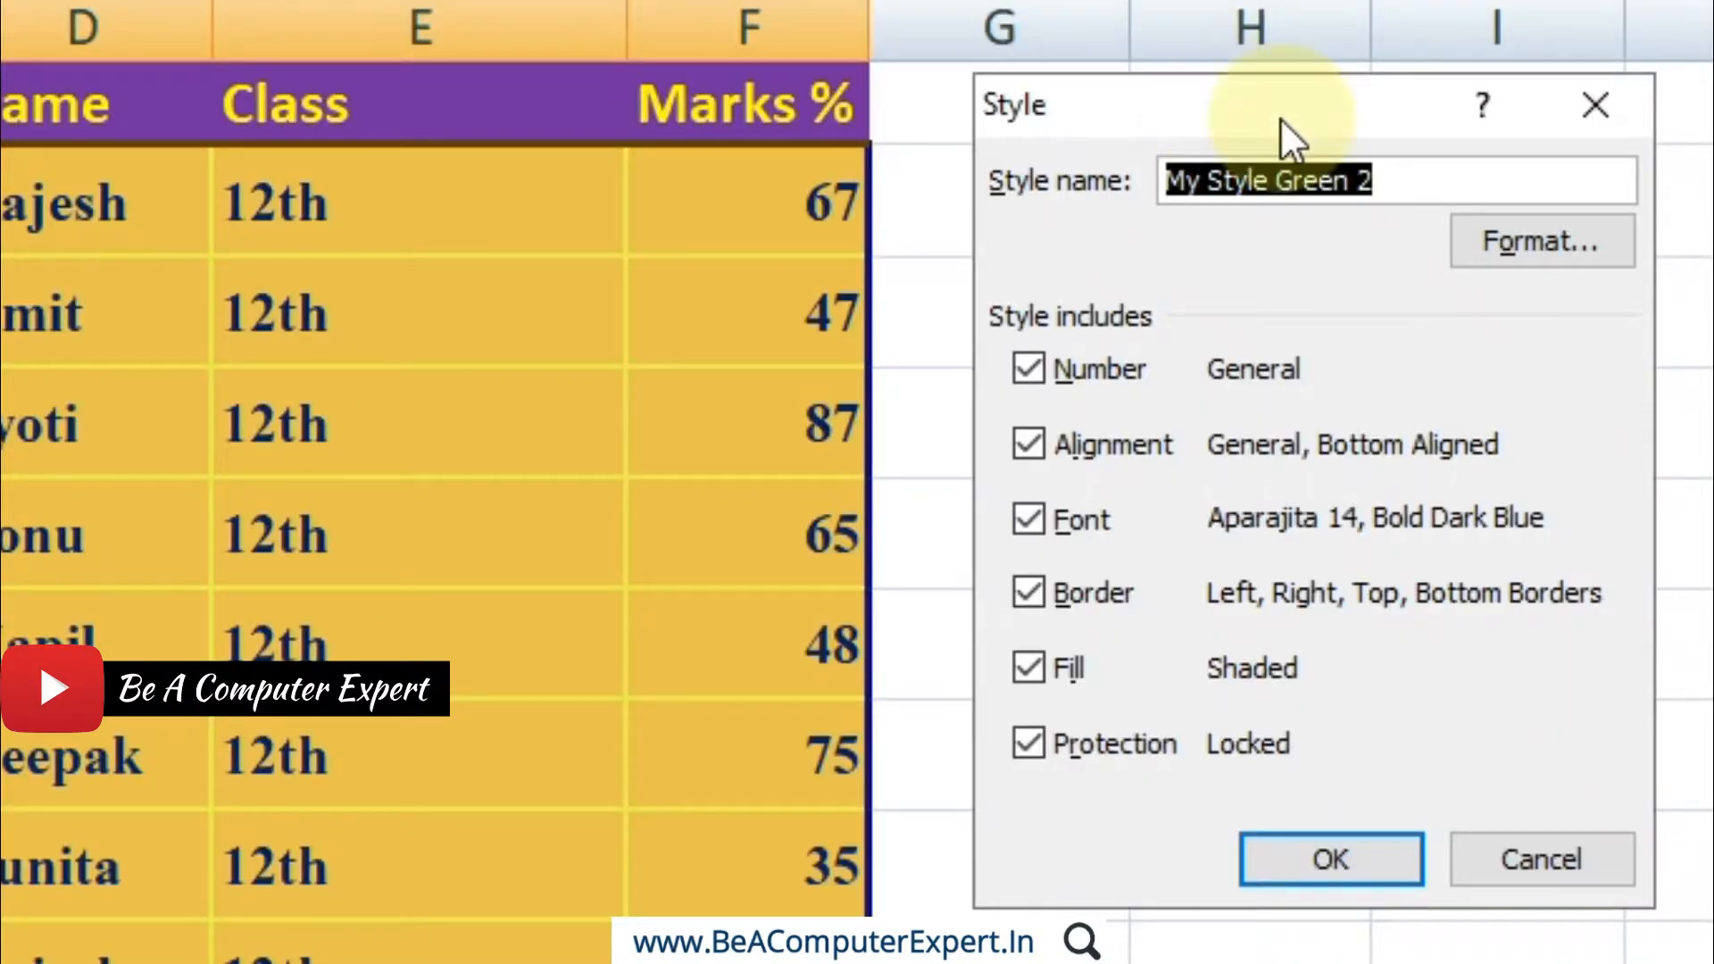
{"action": "left_click", "coordinate": [1374, 179]}
{"action": "left_click", "coordinate": [1352, 181]}
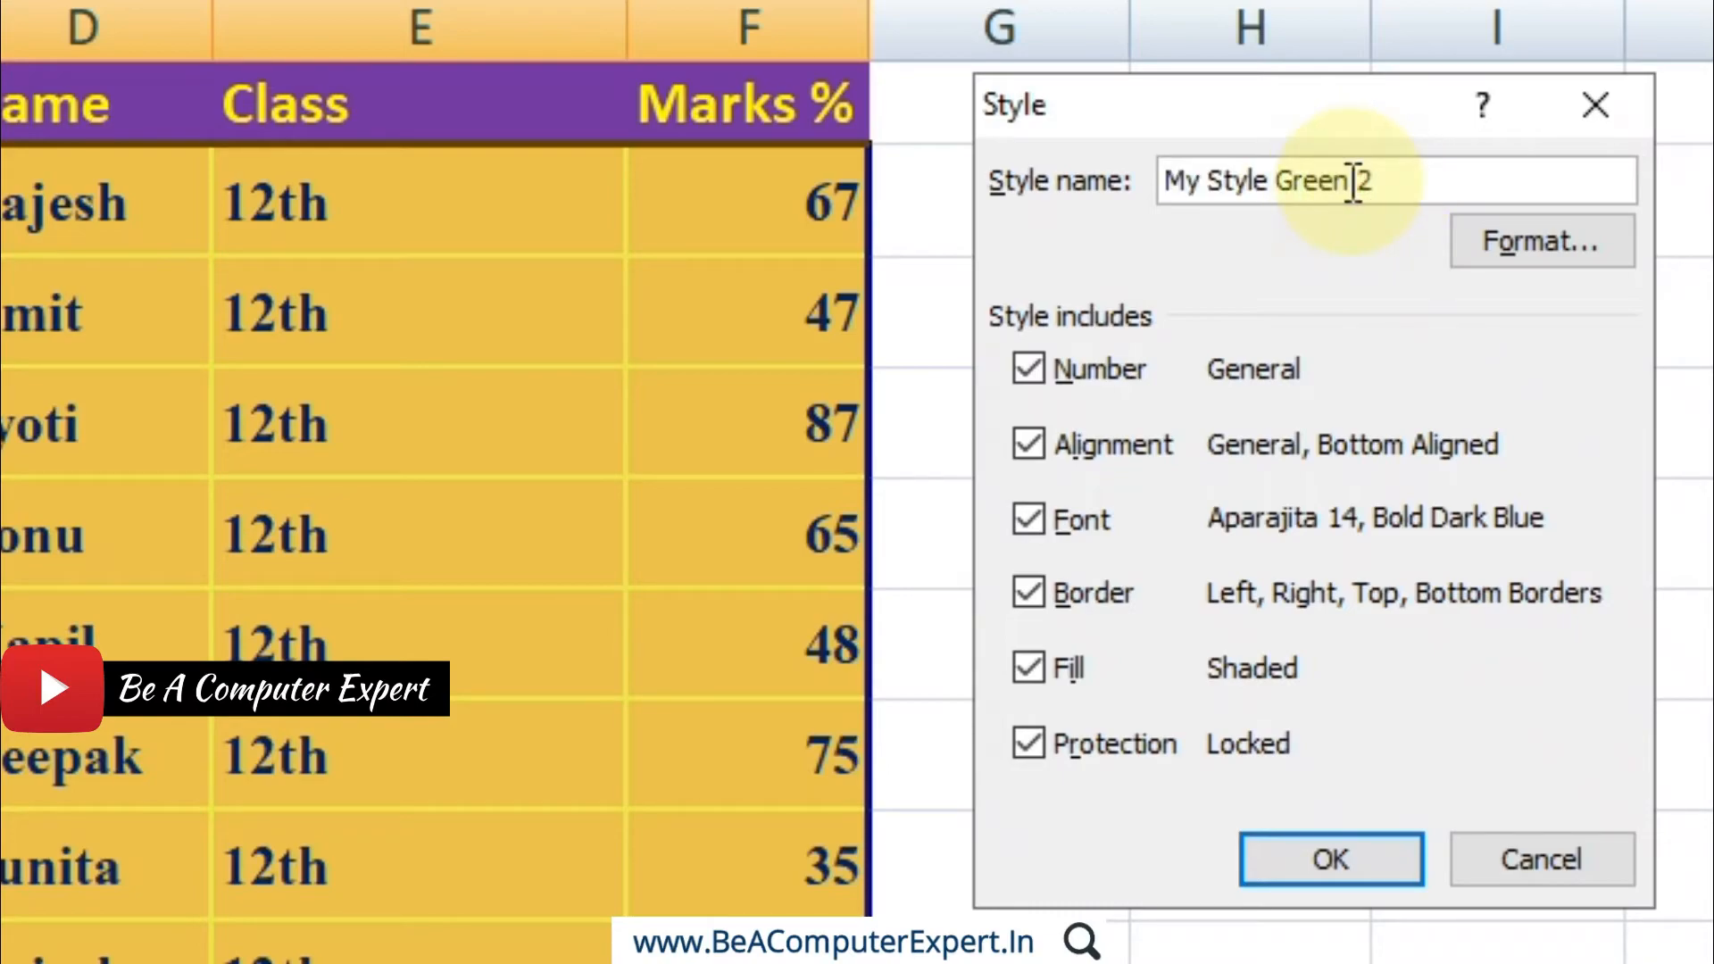
{"action": "key", "text": "BackSpace"}
{"action": "key", "text": "BackSpace"}
{"action": "key", "text": "BackSpace"}
{"action": "key", "text": "BackSpace"}
{"action": "key", "text": "BackSpace"}
{"action": "type", "text": "red"}
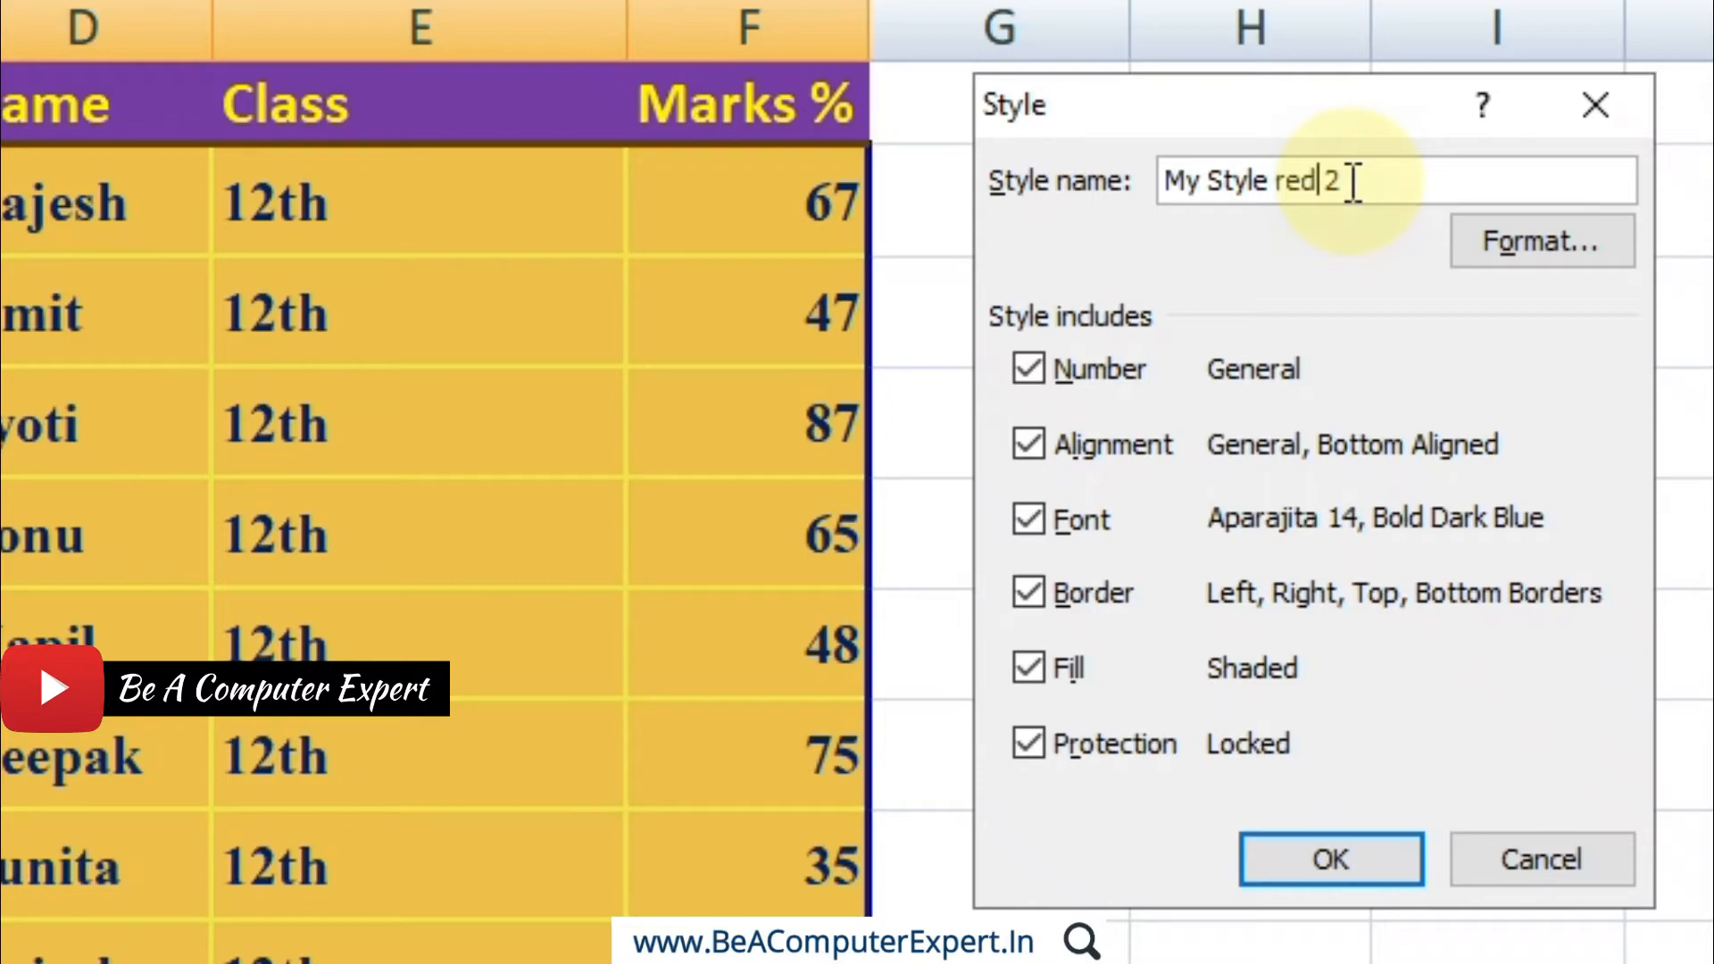
{"action": "key", "text": "Delete"}
{"action": "key", "text": "Delete"}
{"action": "key", "text": "Left"}
{"action": "key", "text": "Left"}
{"action": "key", "text": "BackSpace"}
{"action": "type", "text": "R"}
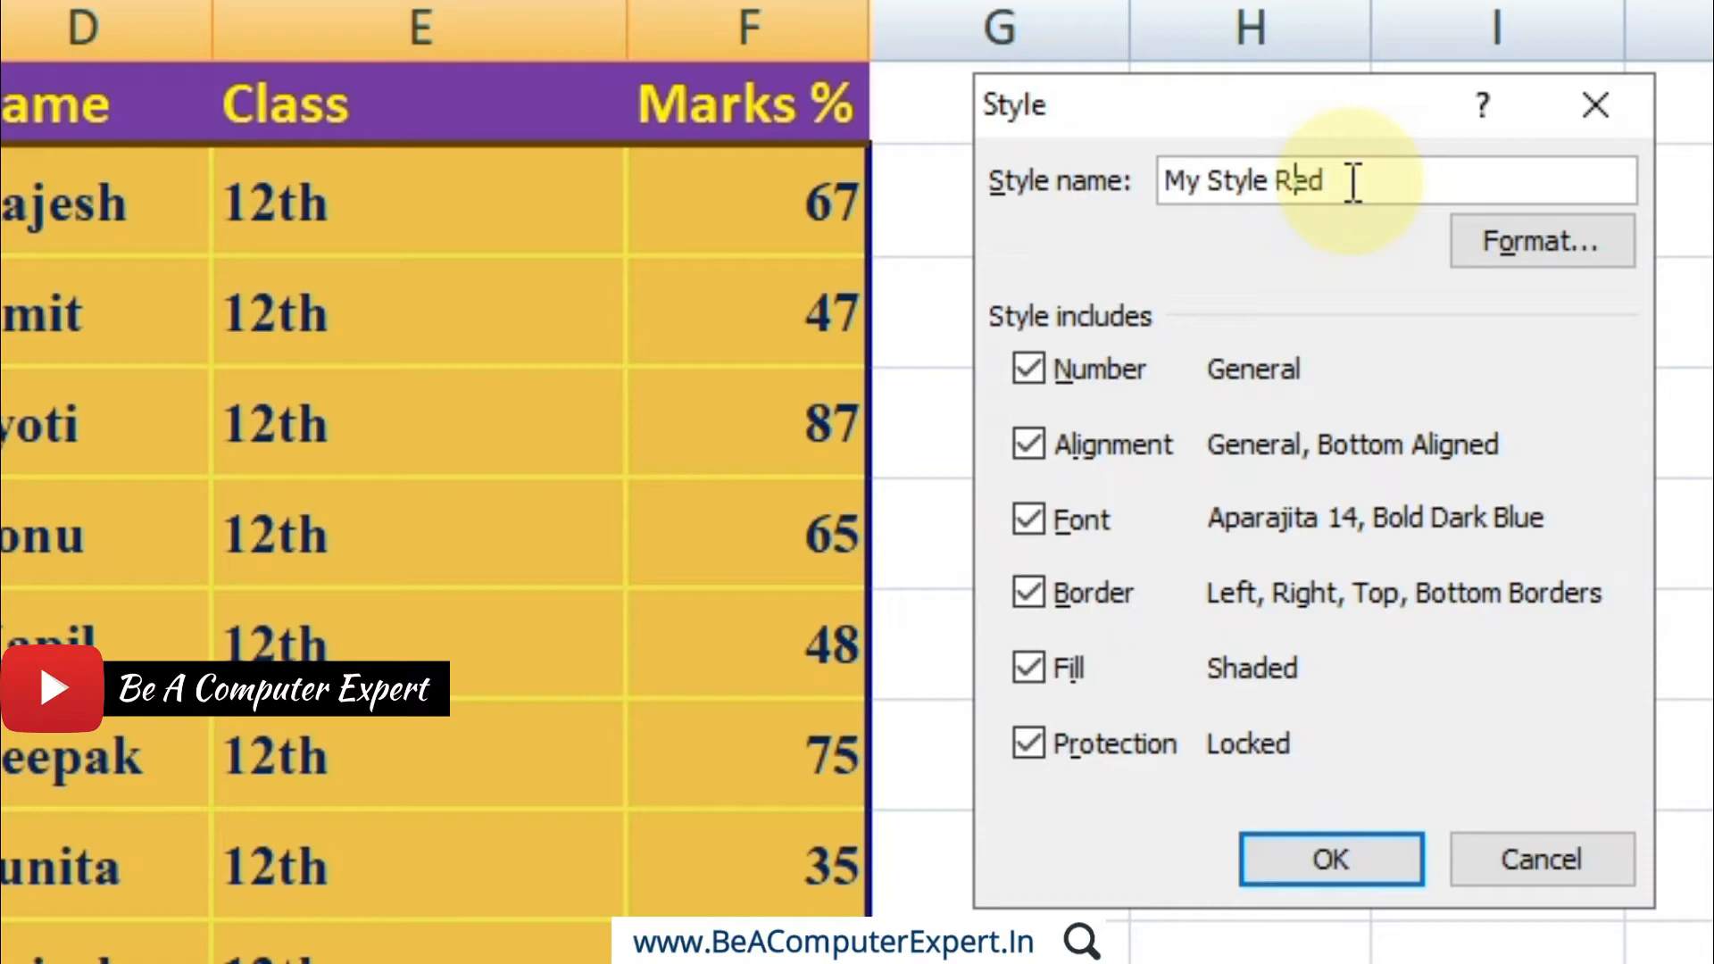
Step: Give My Style Red a standard dark red fill and a yellow font, and save the style
{"action": "left_click", "coordinate": [1508, 229]}
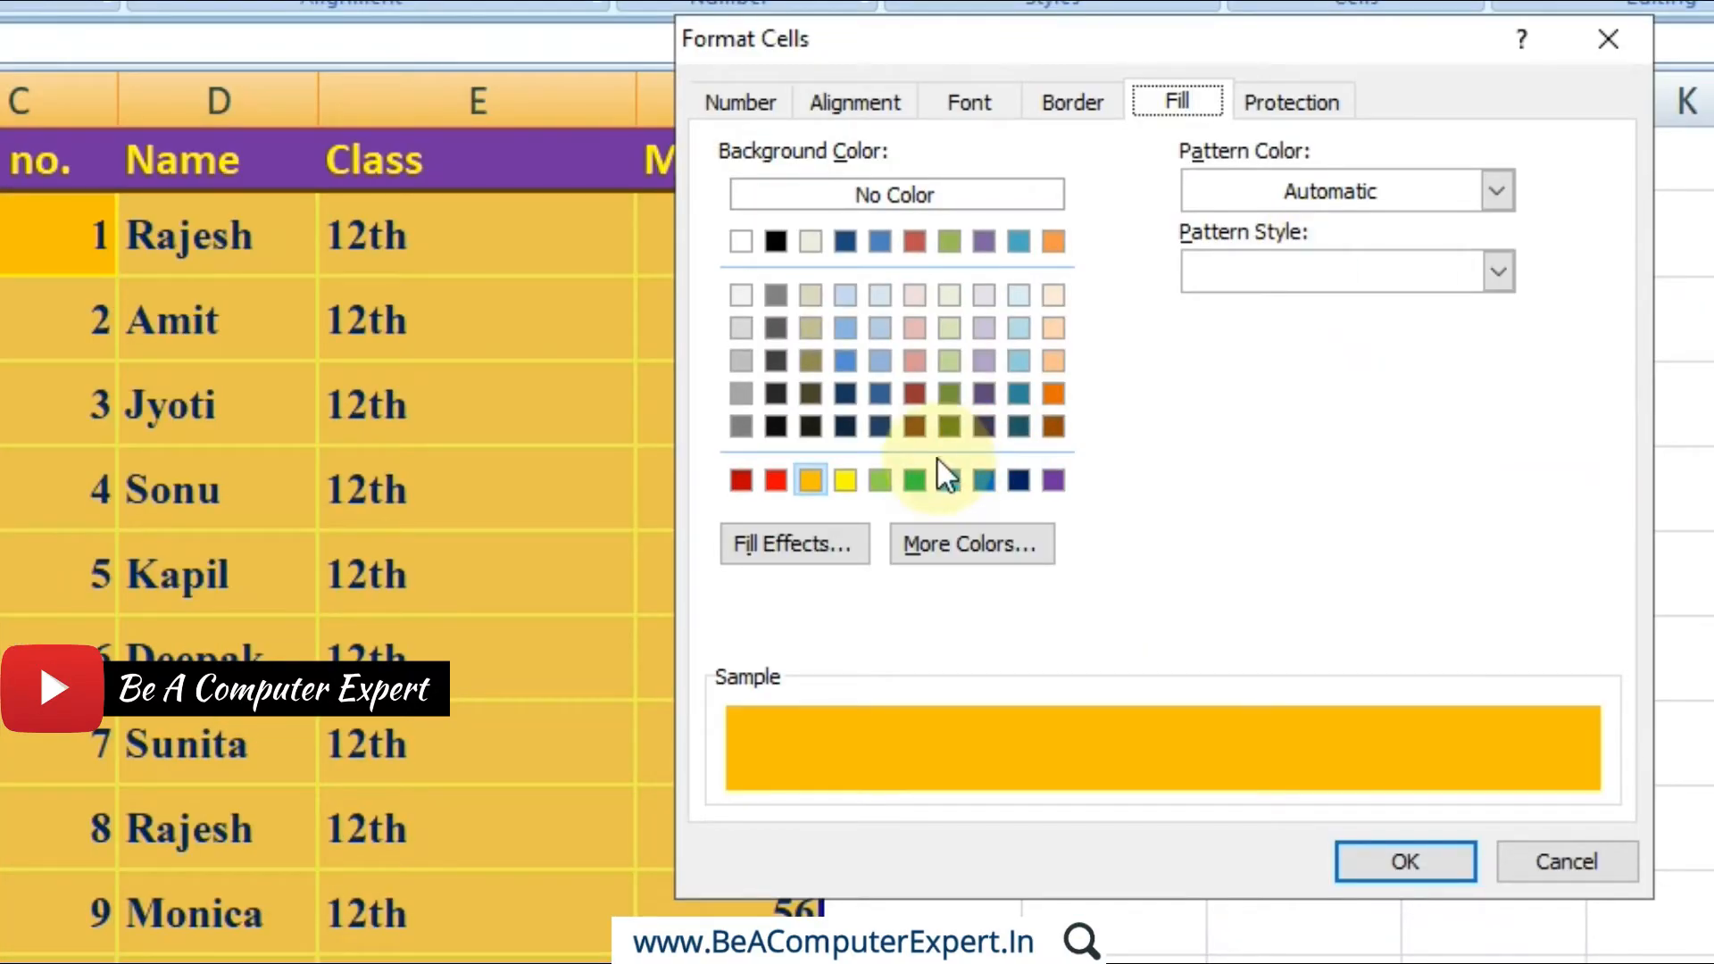
{"action": "left_click", "coordinate": [749, 482]}
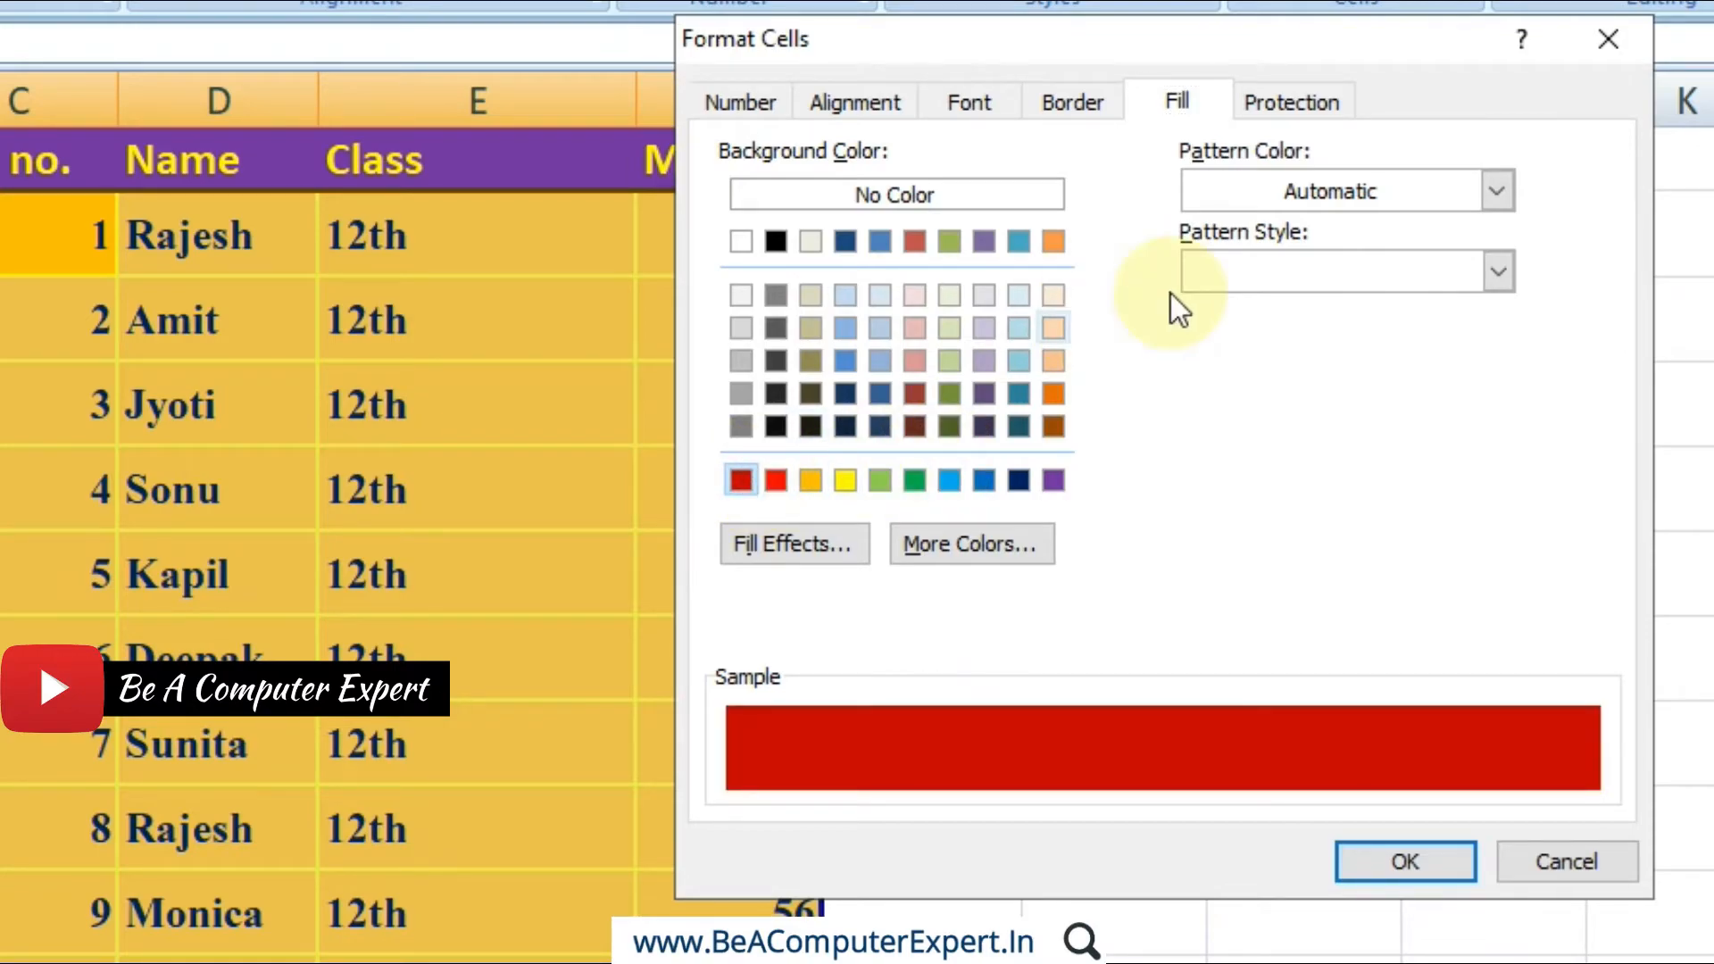
{"action": "left_click", "coordinate": [991, 110]}
{"action": "left_click", "coordinate": [1409, 429]}
{"action": "left_click", "coordinate": [1309, 754]}
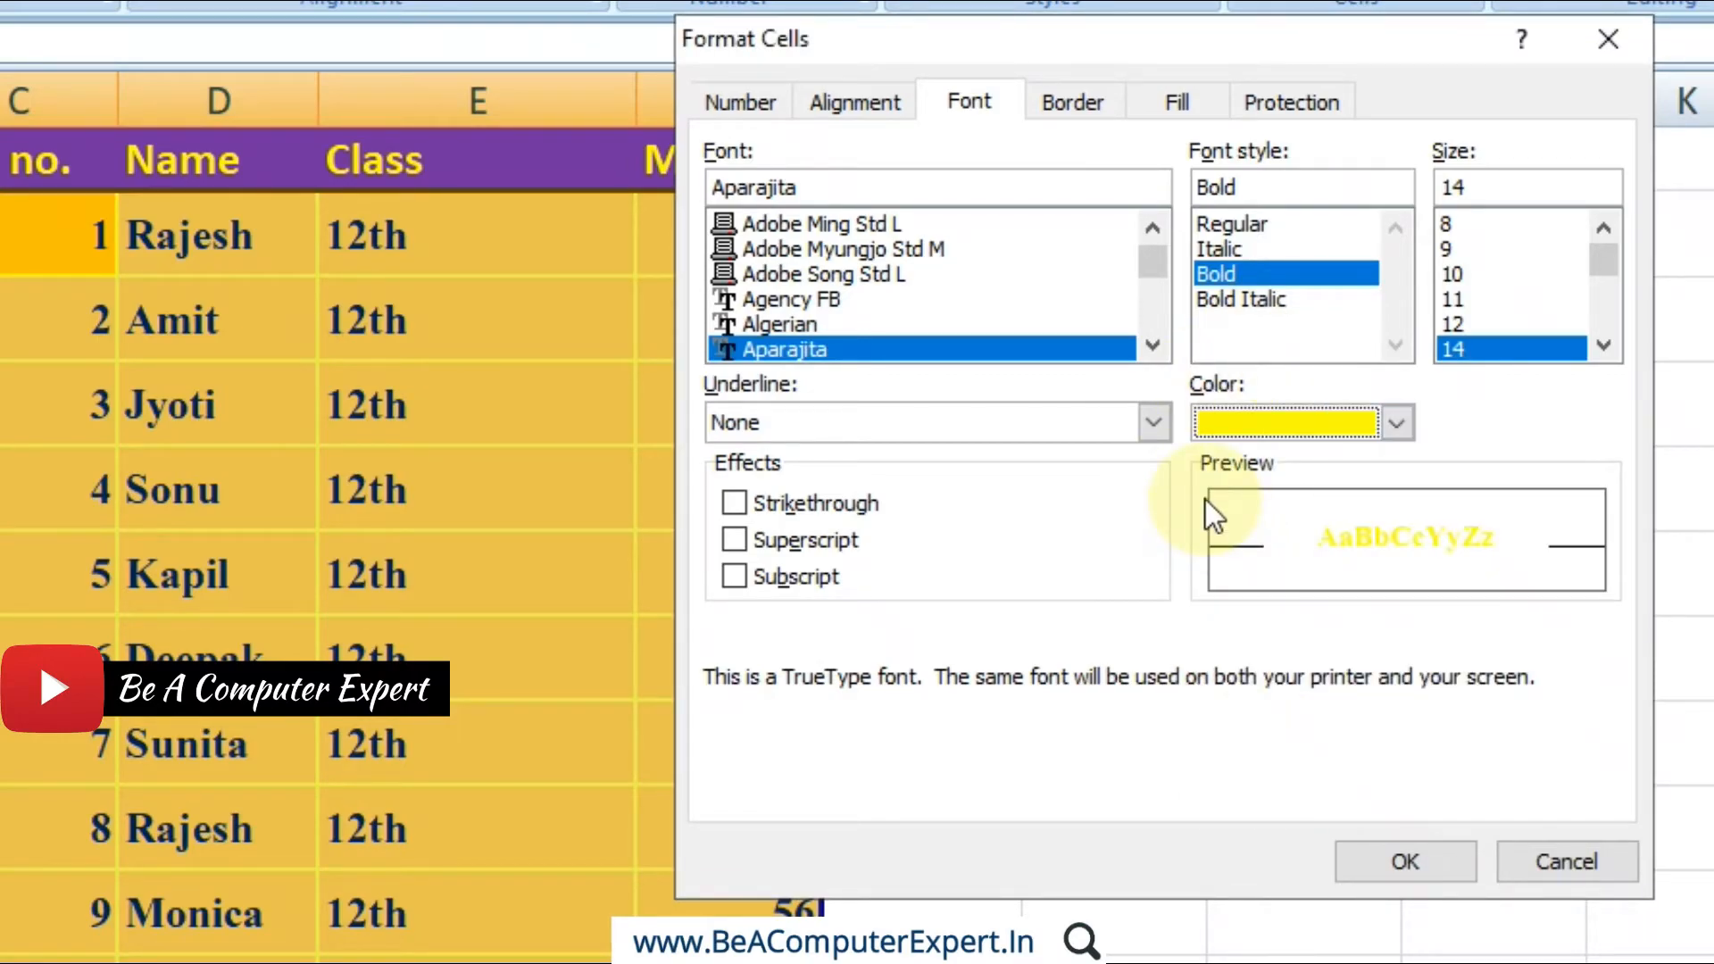
{"action": "left_click", "coordinate": [1406, 864]}
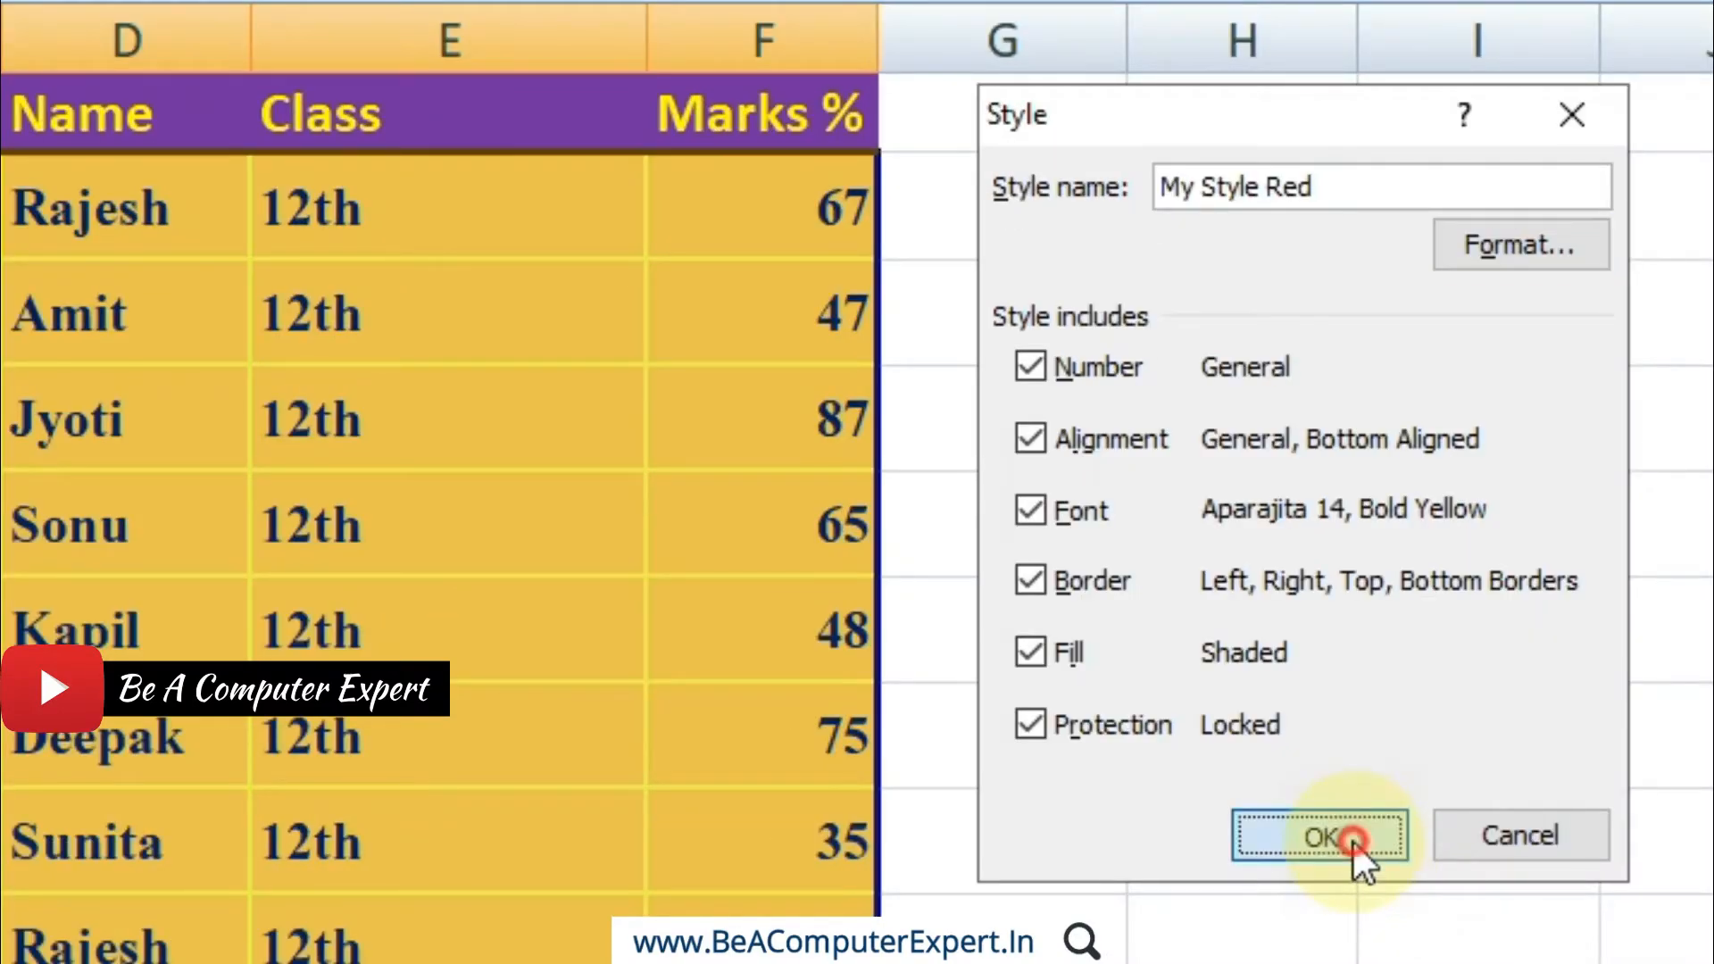
{"action": "left_click", "coordinate": [1354, 839]}
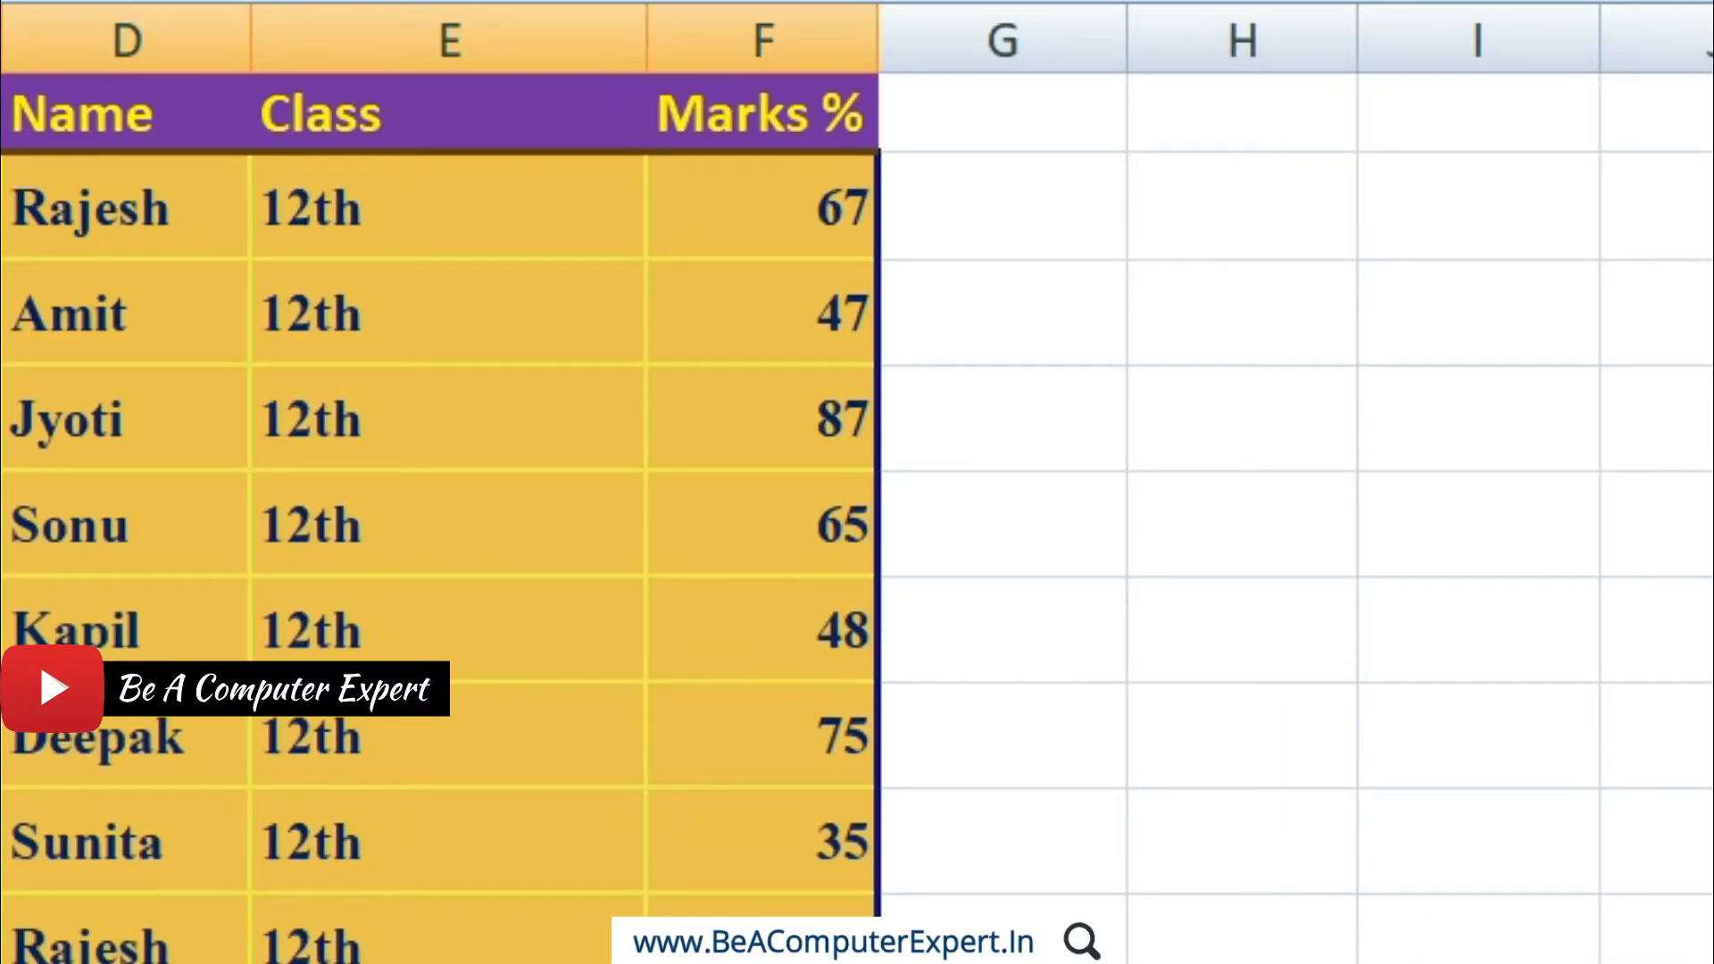
Step: Delete the My Style Green custom style from the cell styles
{"action": "left_click", "coordinate": [1017, 198]}
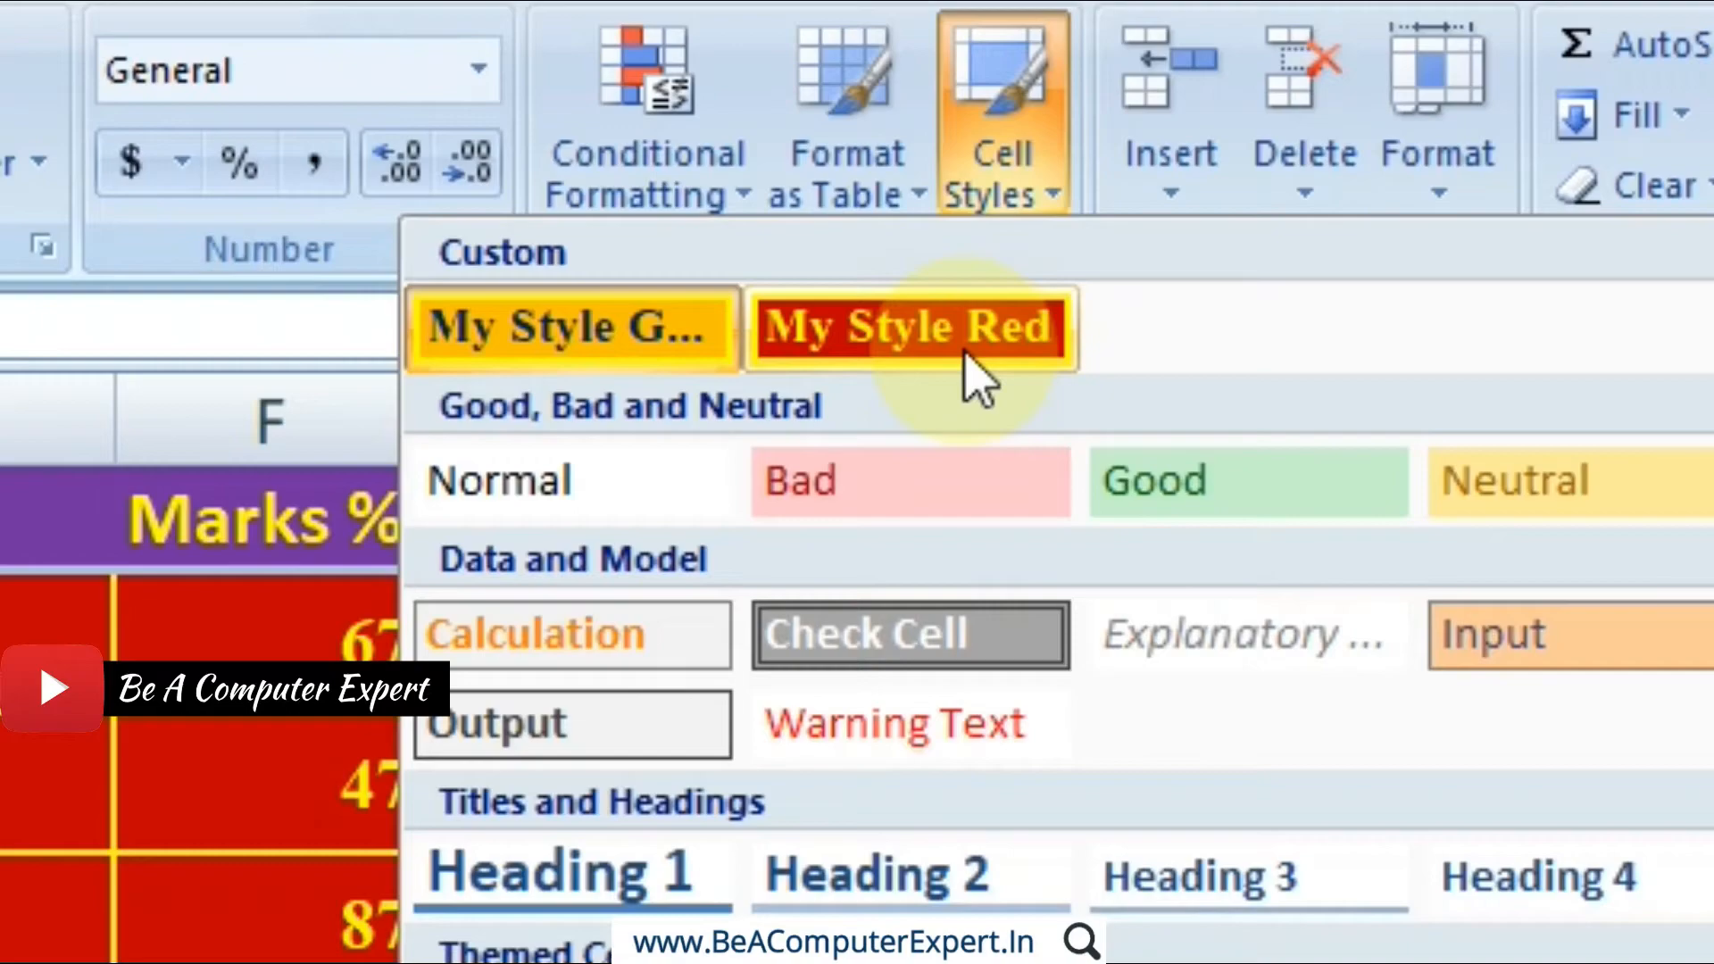
{"action": "right_click", "coordinate": [862, 348]}
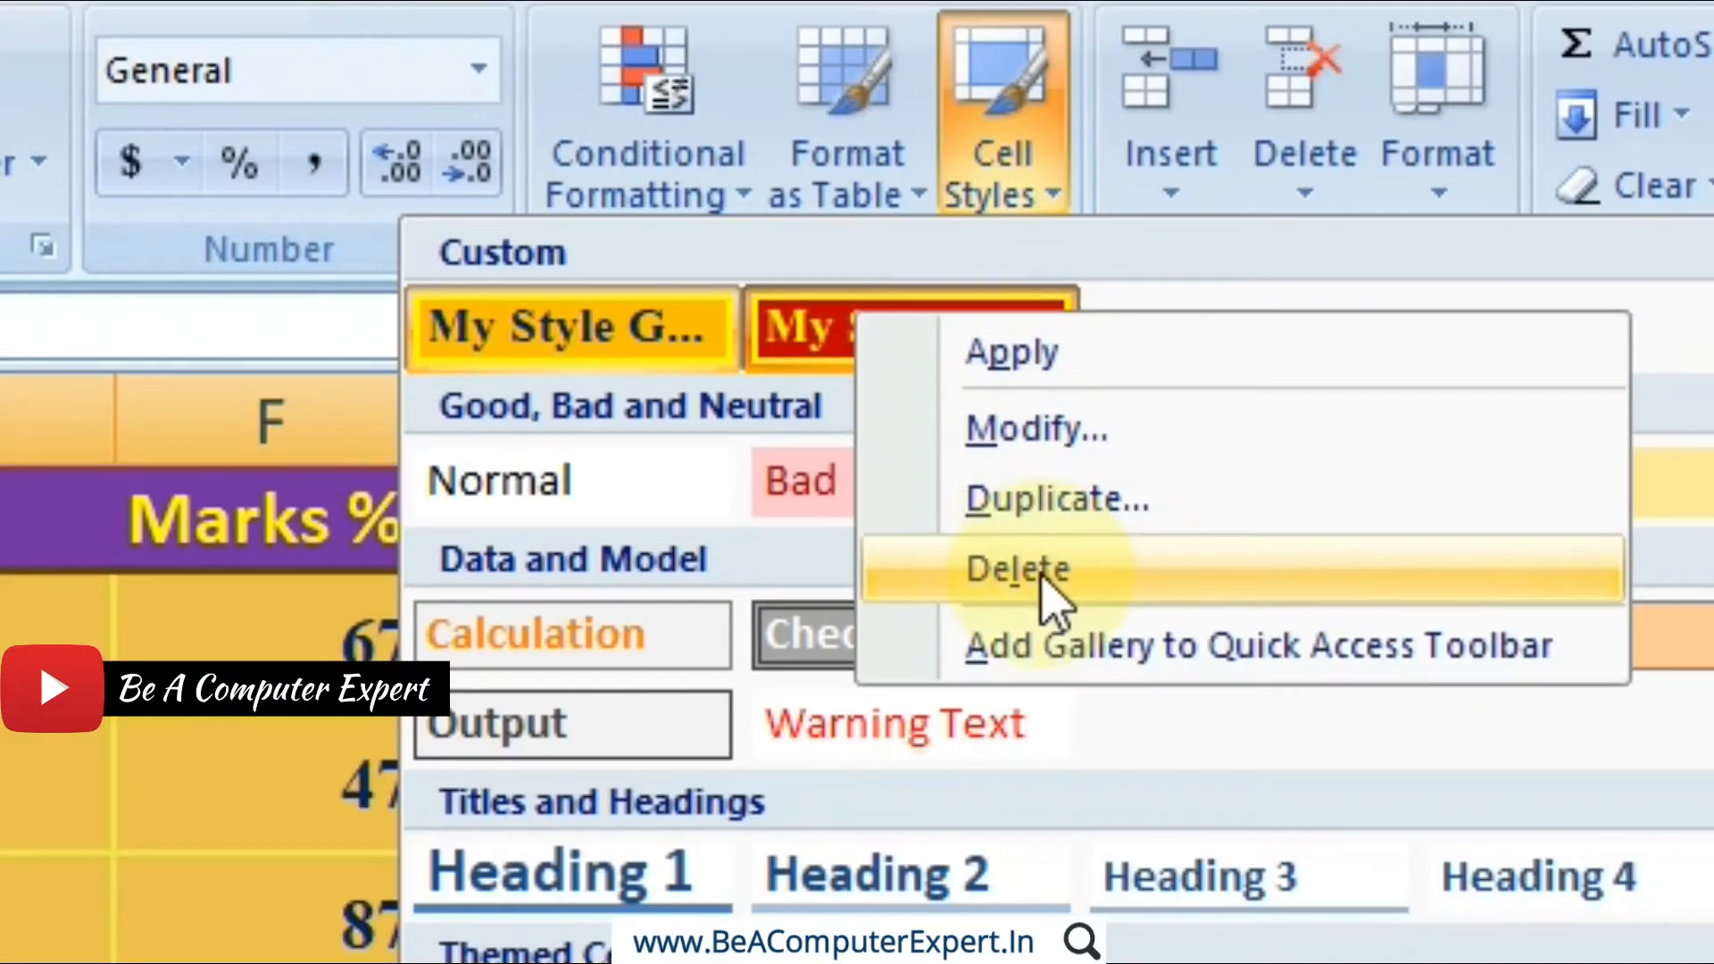
{"action": "right_click", "coordinate": [626, 319]}
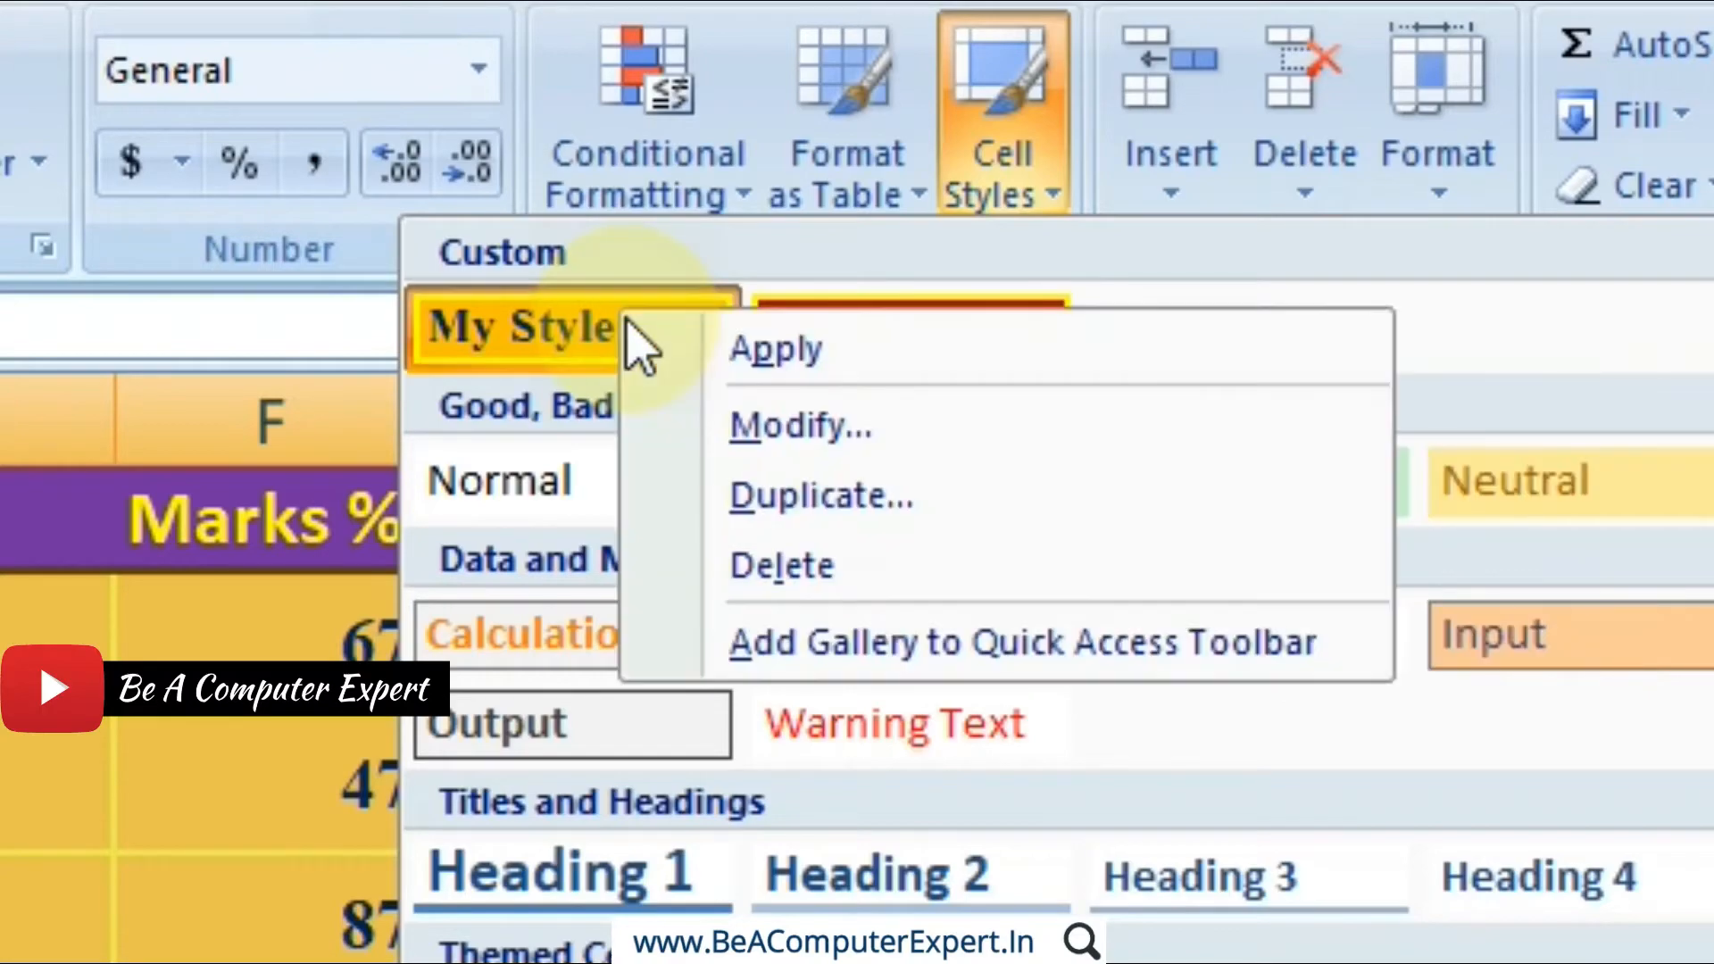
{"action": "left_click", "coordinate": [734, 572]}
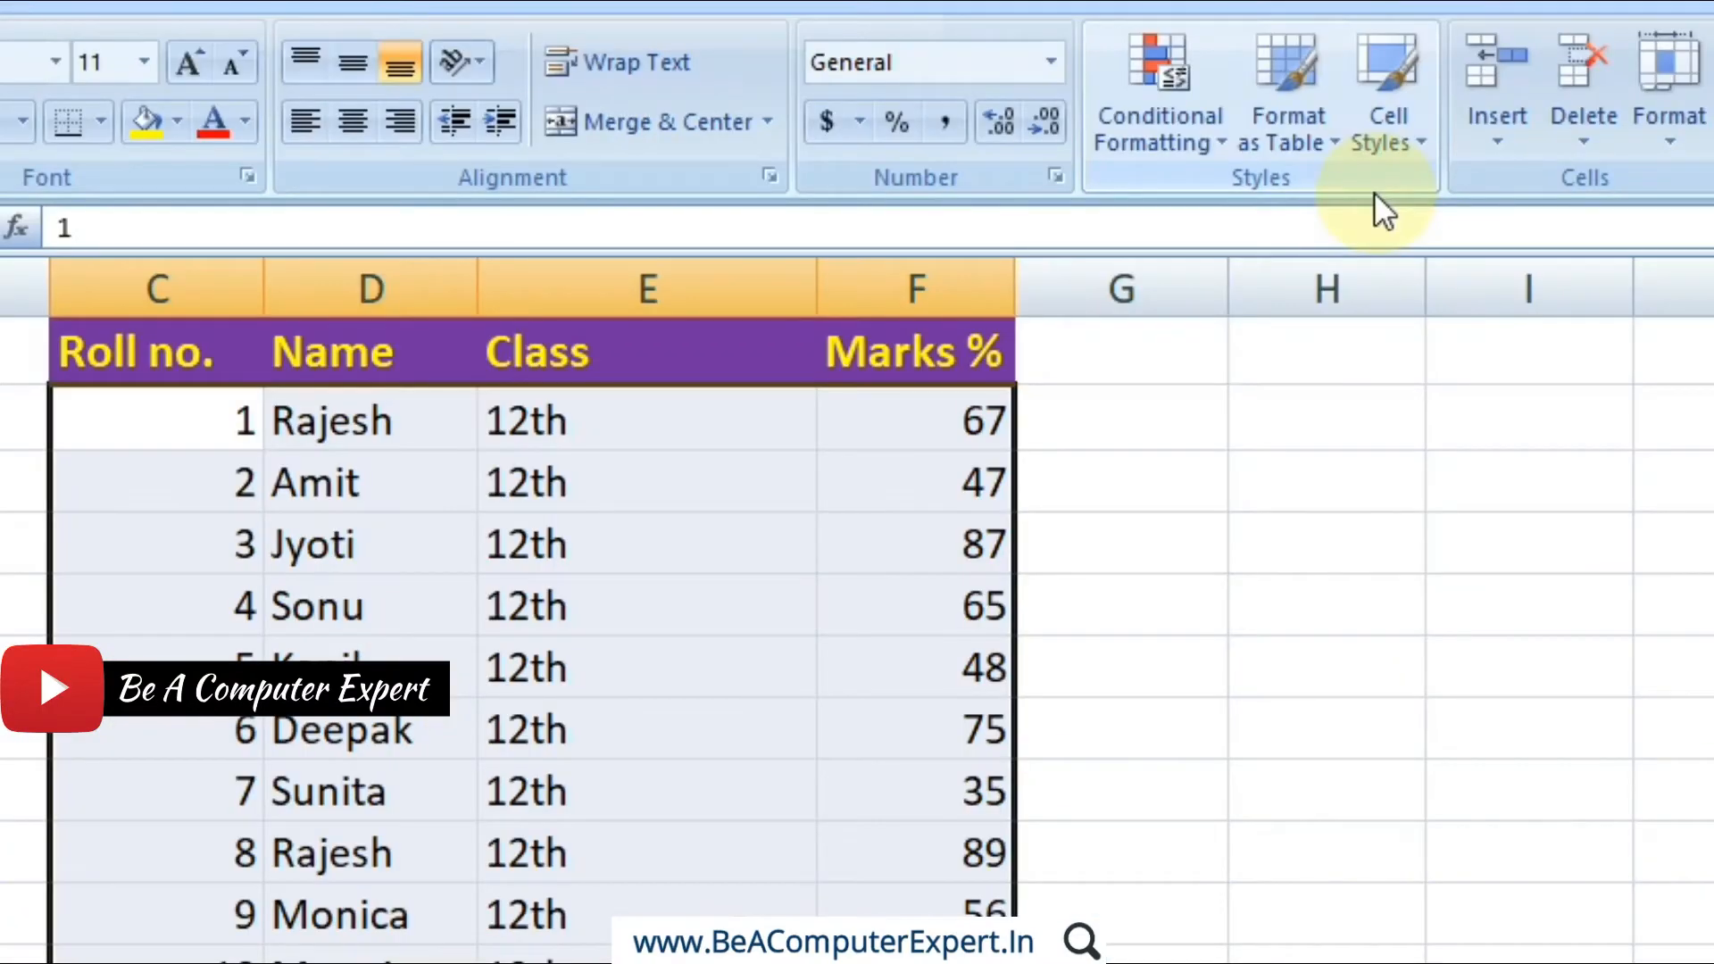
Step: Add the Cell Styles gallery to the Quick Access Toolbar, then open it from there and close it
{"action": "left_click", "coordinate": [1405, 132]}
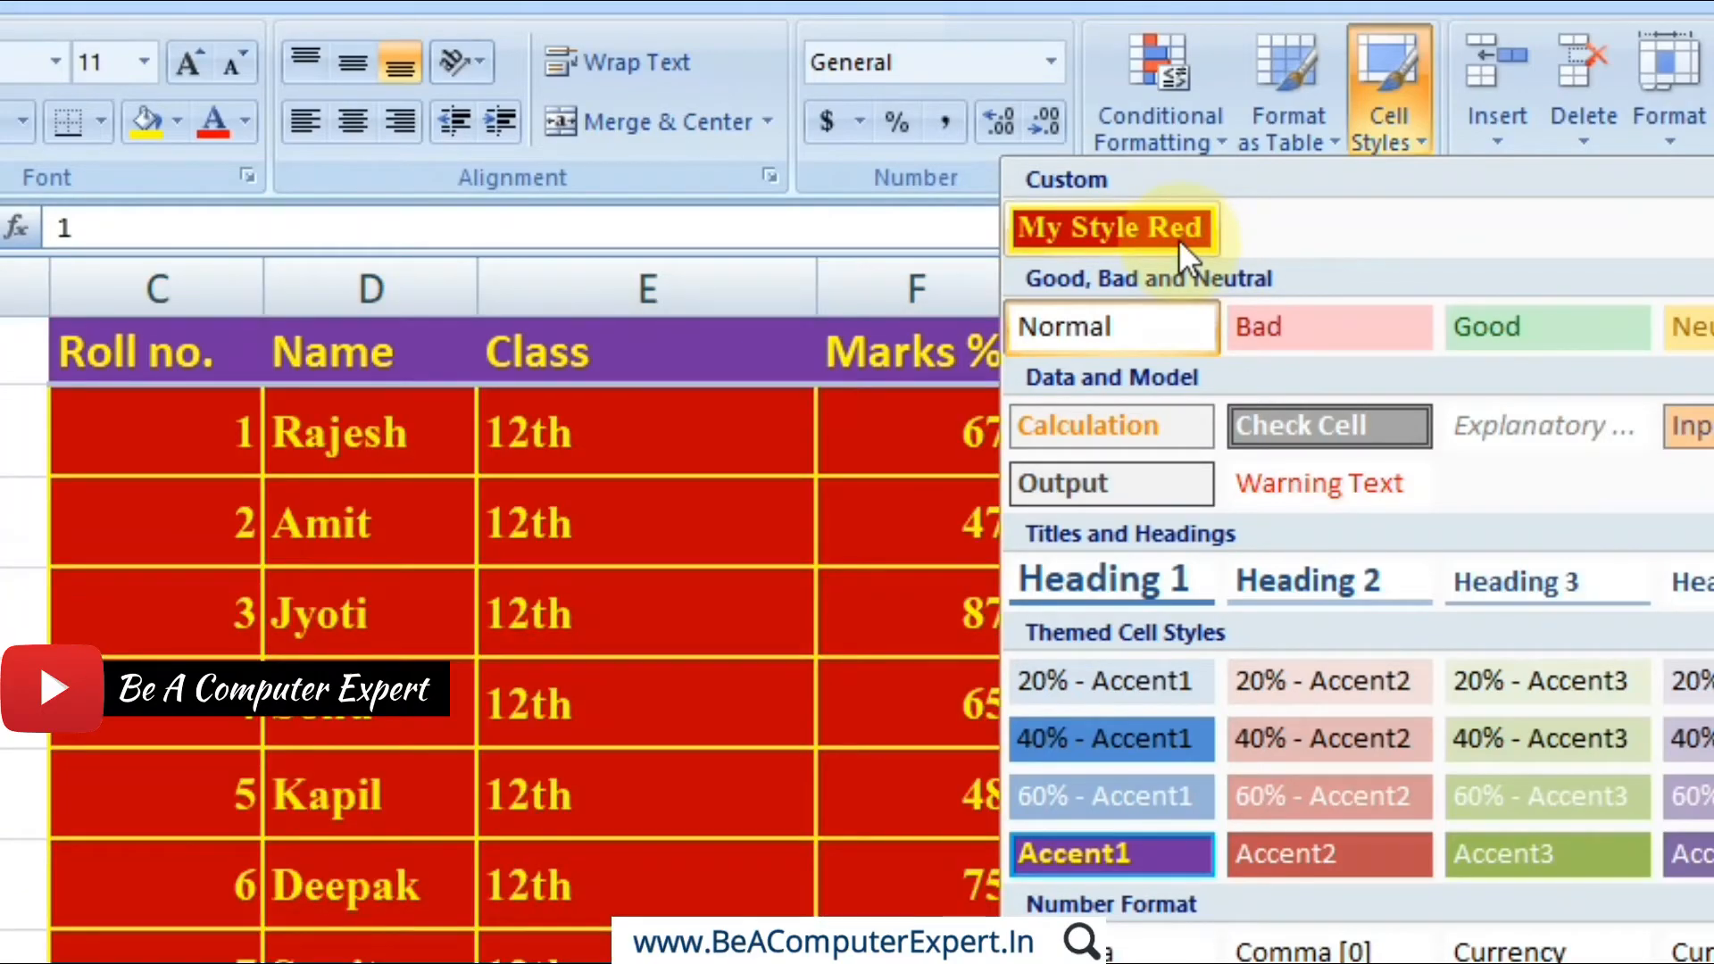
{"action": "right_click", "coordinate": [1182, 234]}
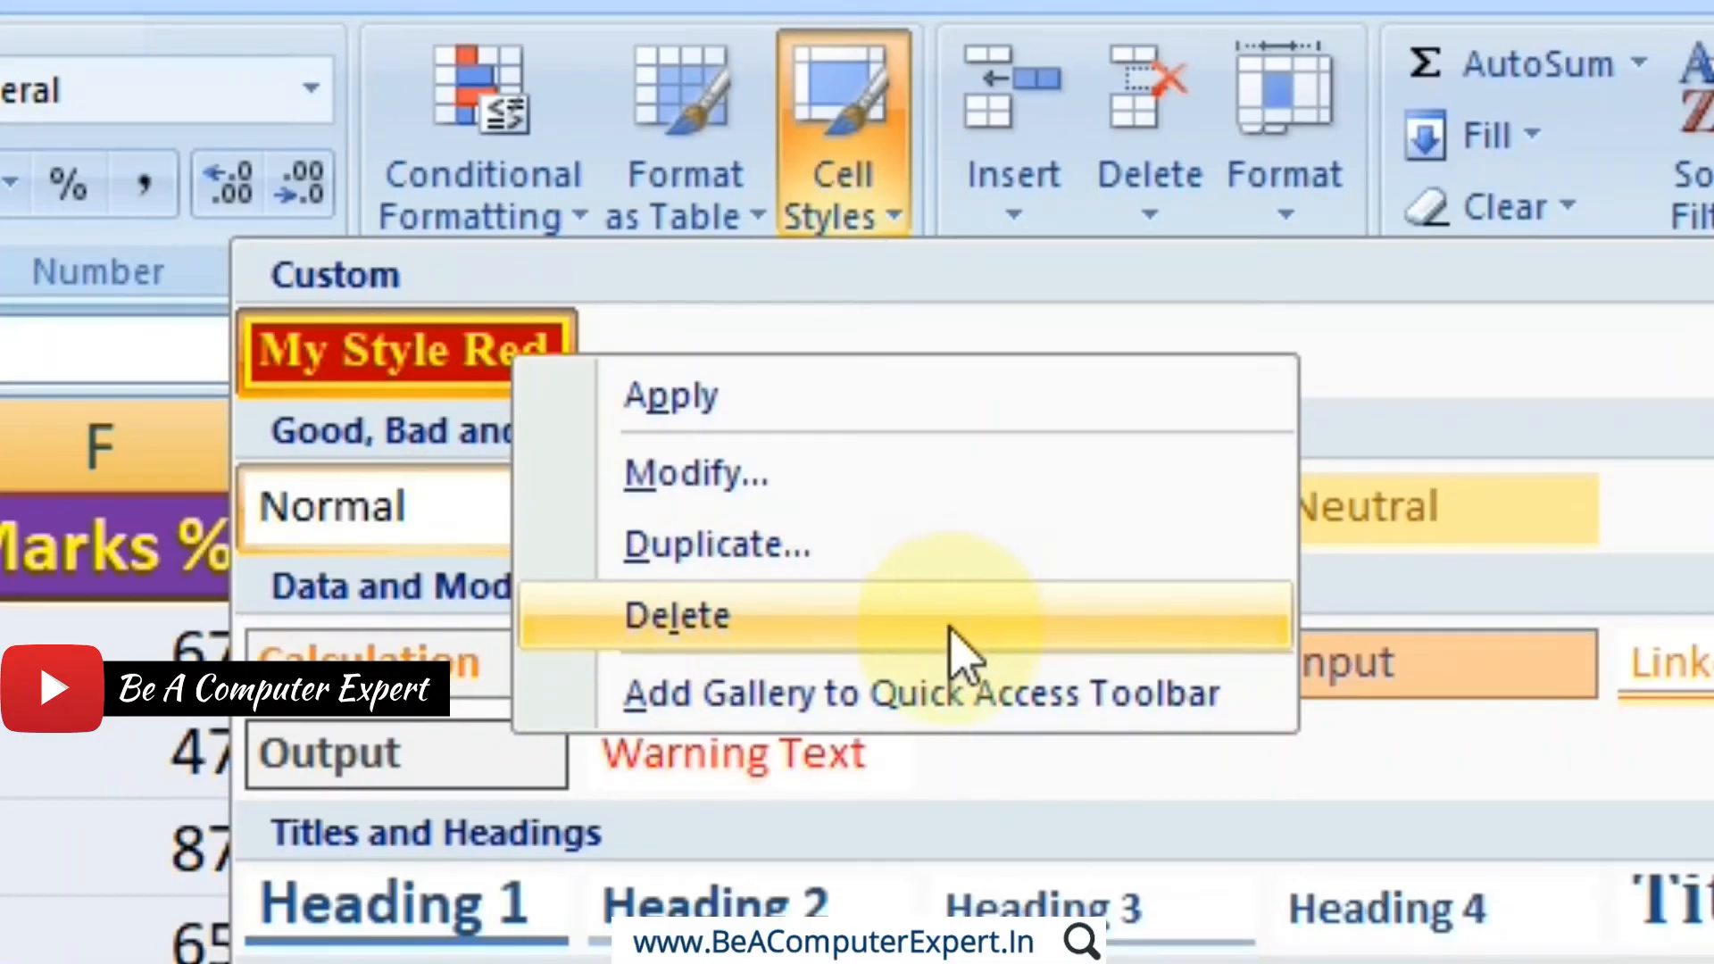
{"action": "left_click", "coordinate": [888, 709]}
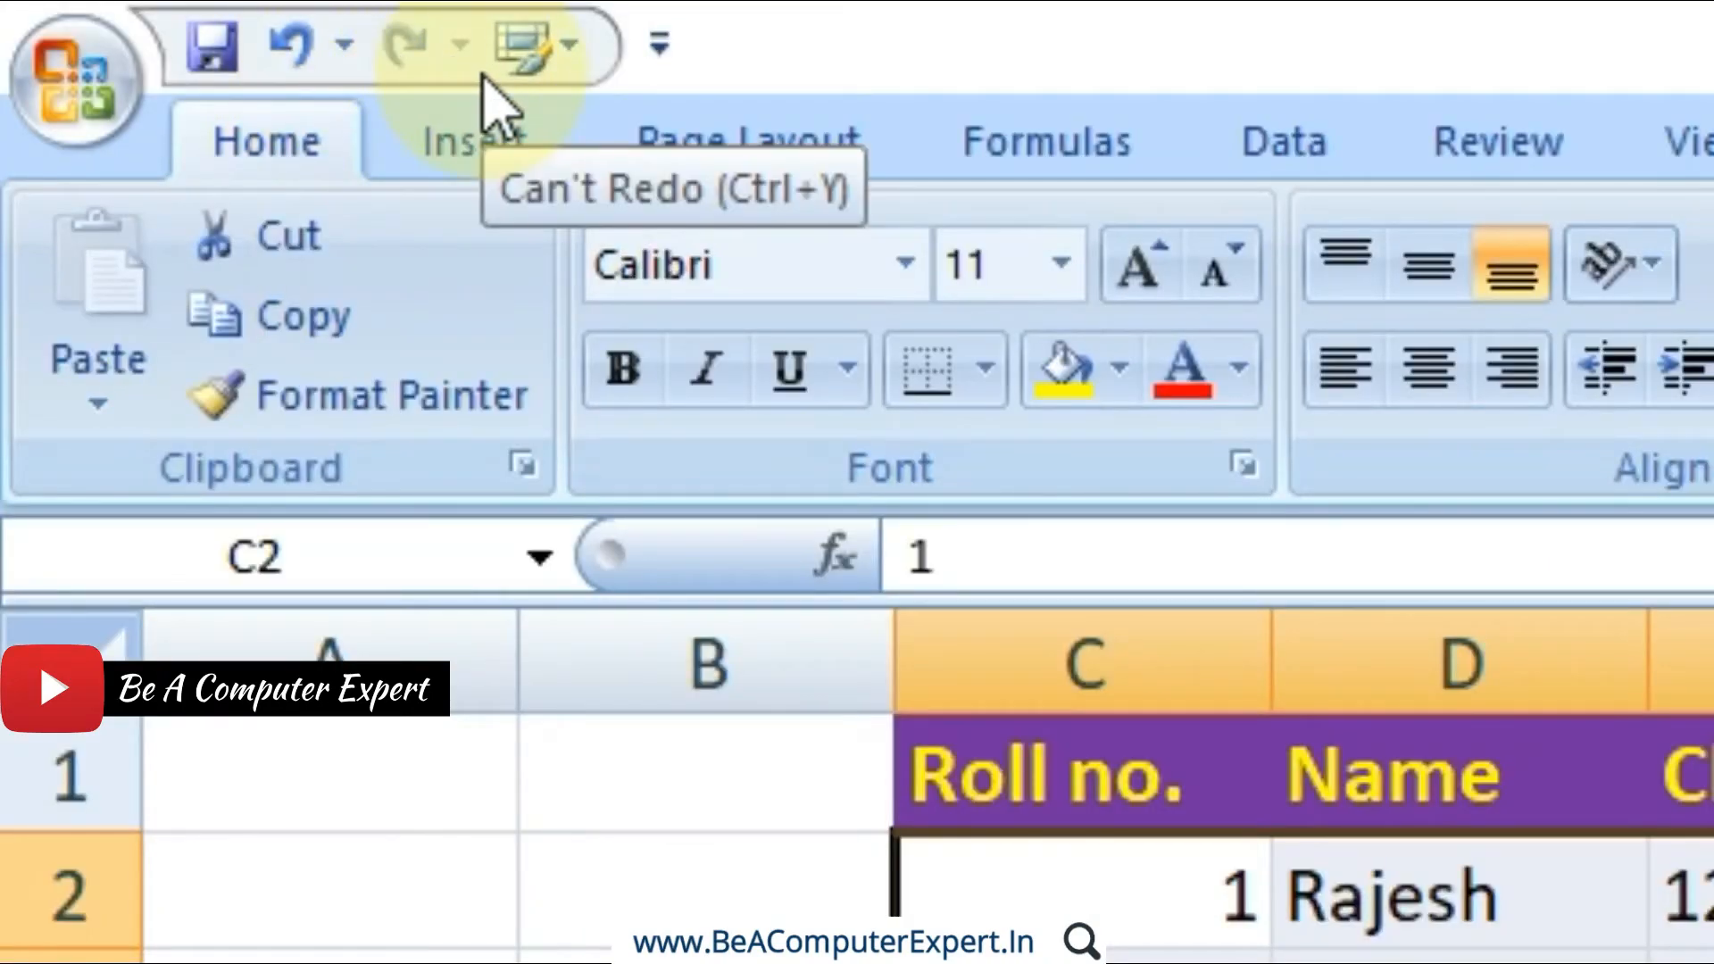
{"action": "left_click", "coordinate": [563, 45]}
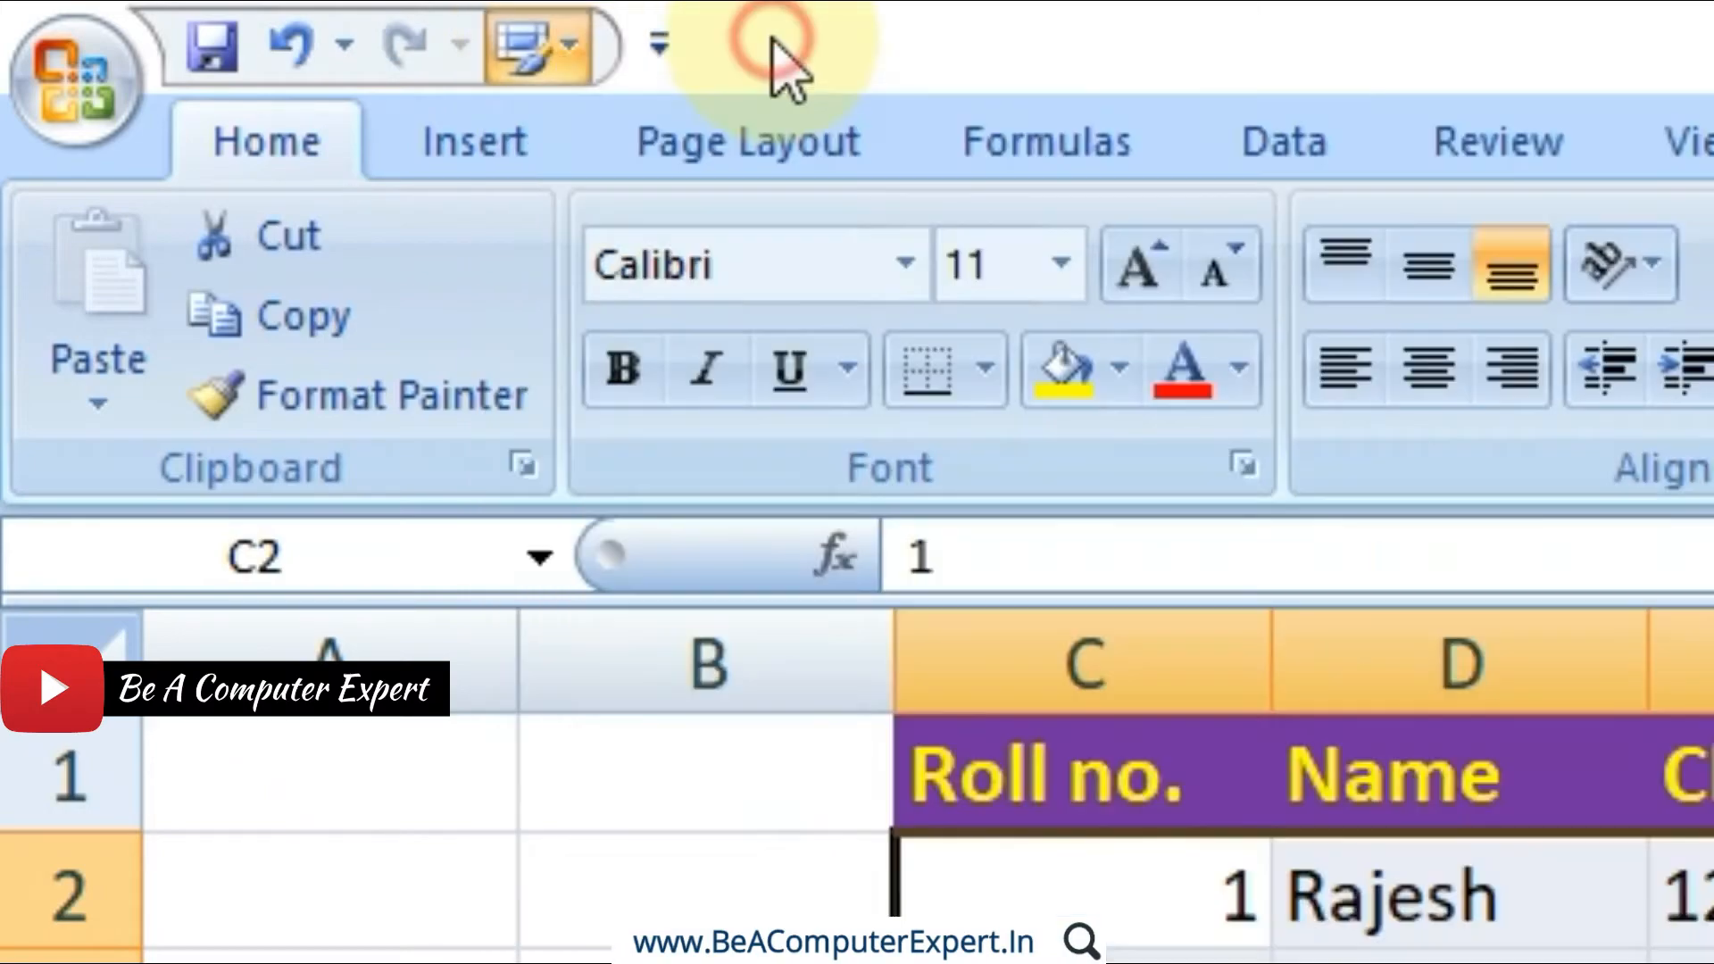
{"action": "left_click", "coordinate": [770, 40]}
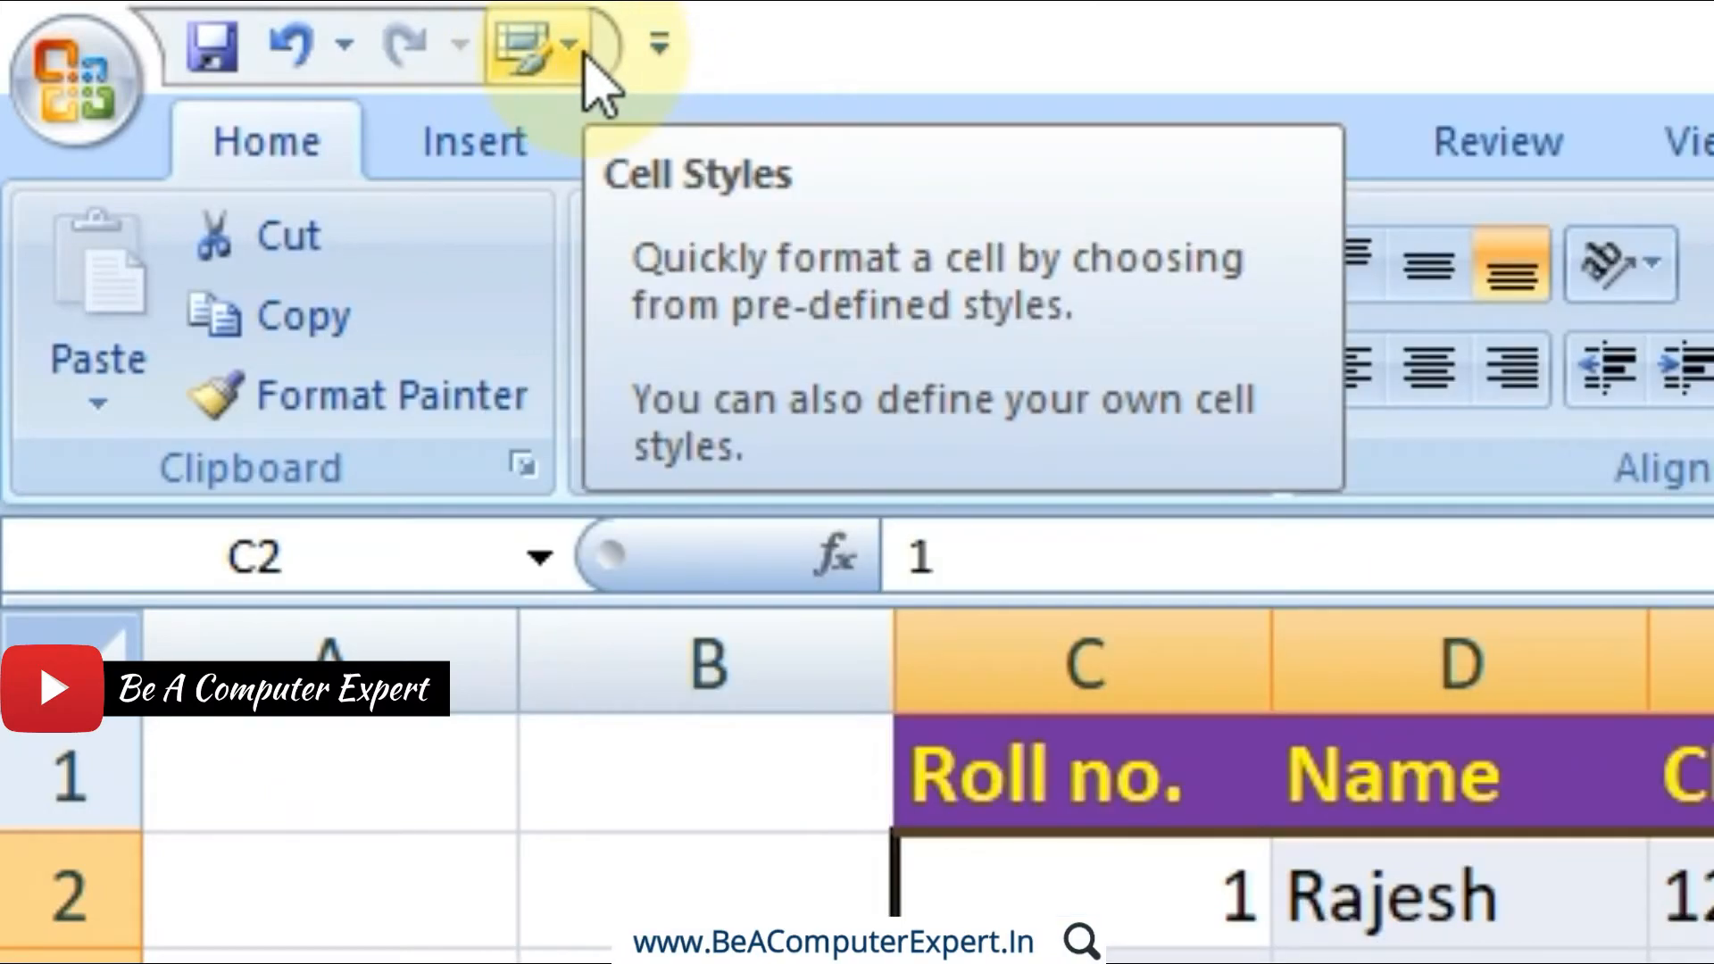
Step: Remove the Cell Styles gallery from the Quick Access Toolbar
{"action": "right_click", "coordinate": [585, 52]}
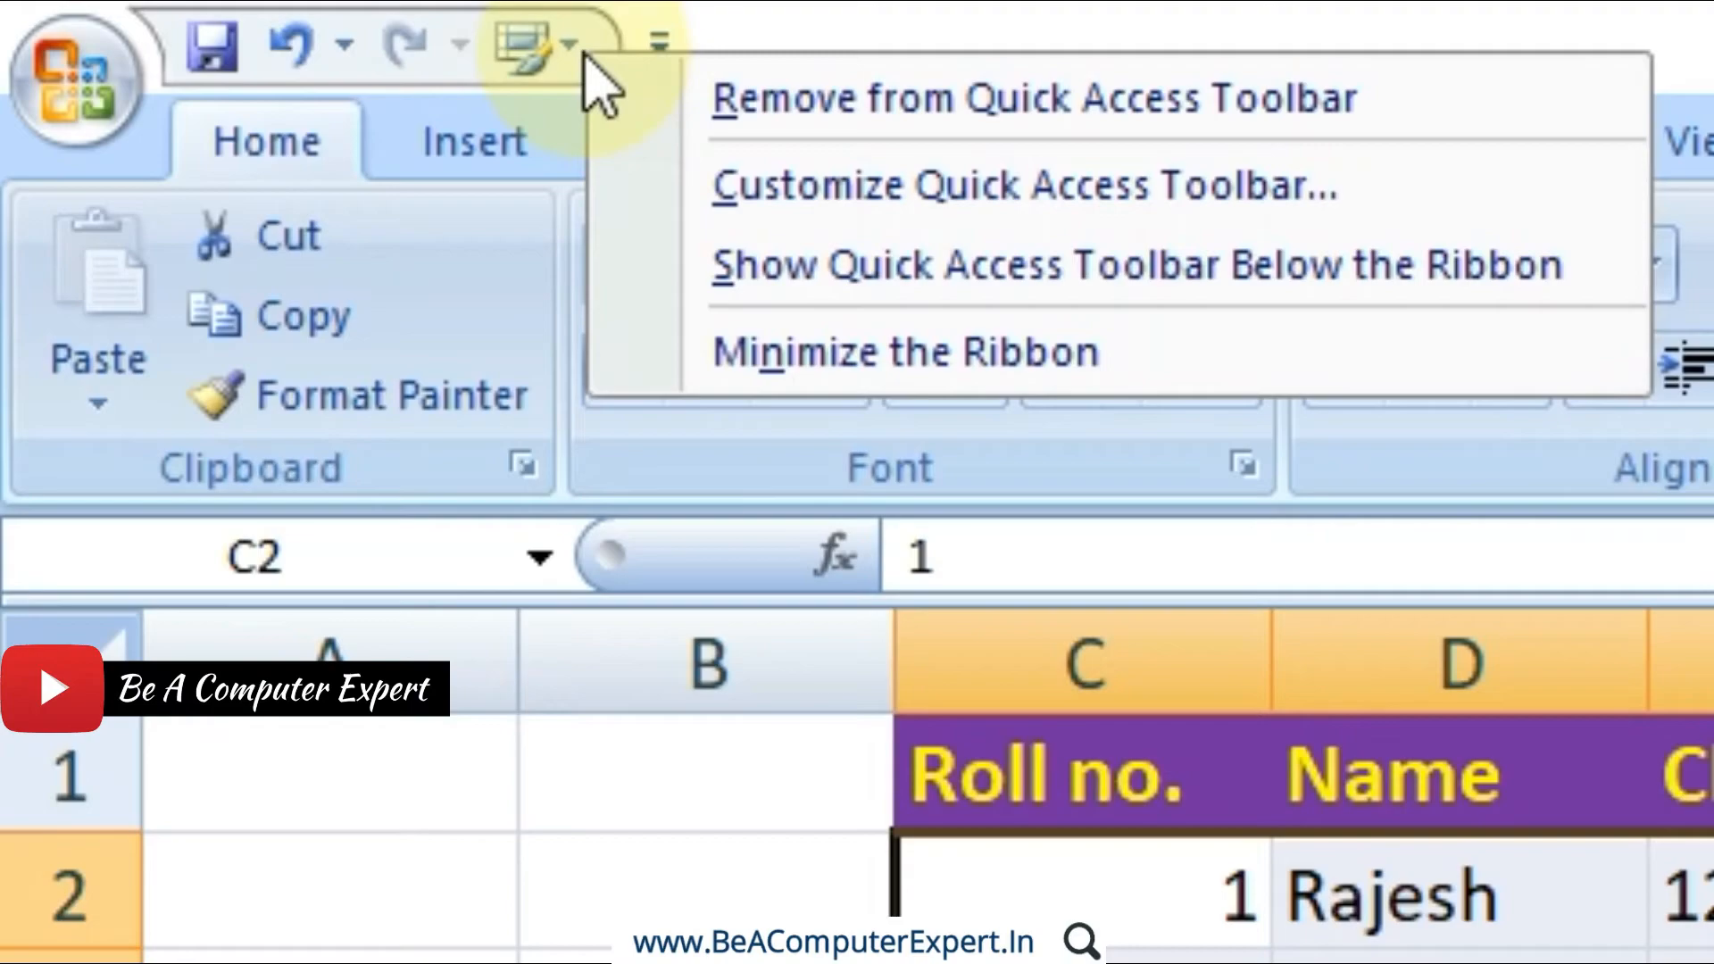
{"action": "left_click", "coordinate": [688, 115]}
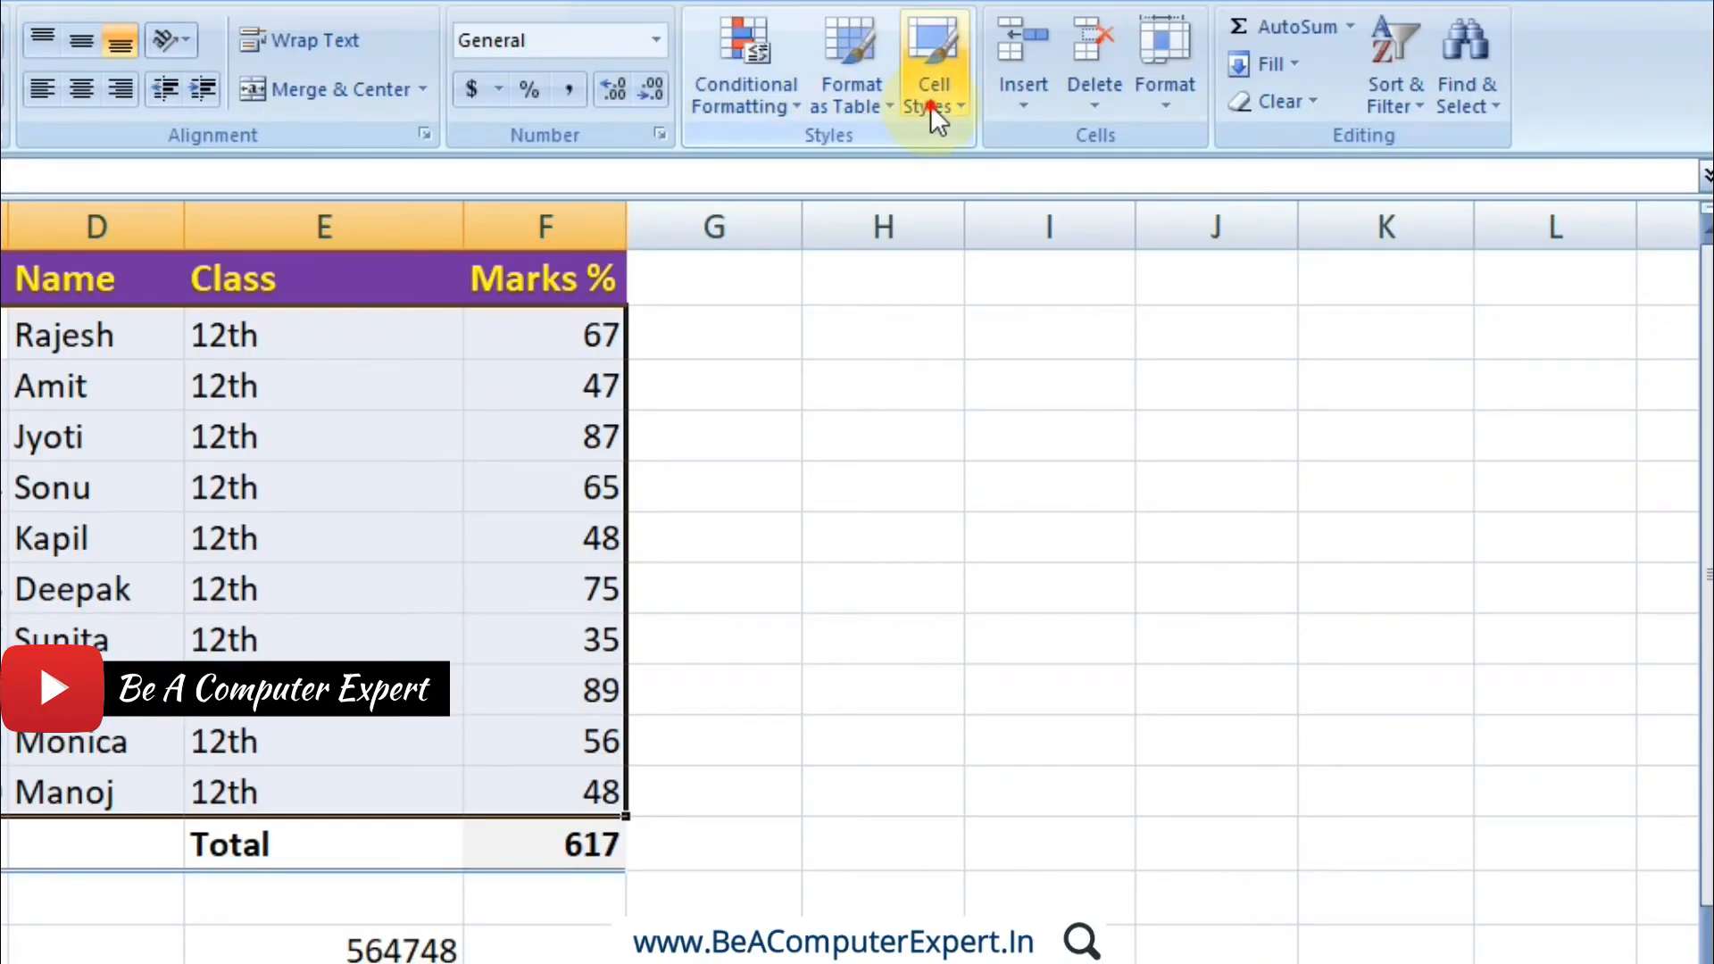
Step: Apply the custom My Style Red cell style to the selected student rows below the table header
{"action": "left_click", "coordinate": [930, 104]}
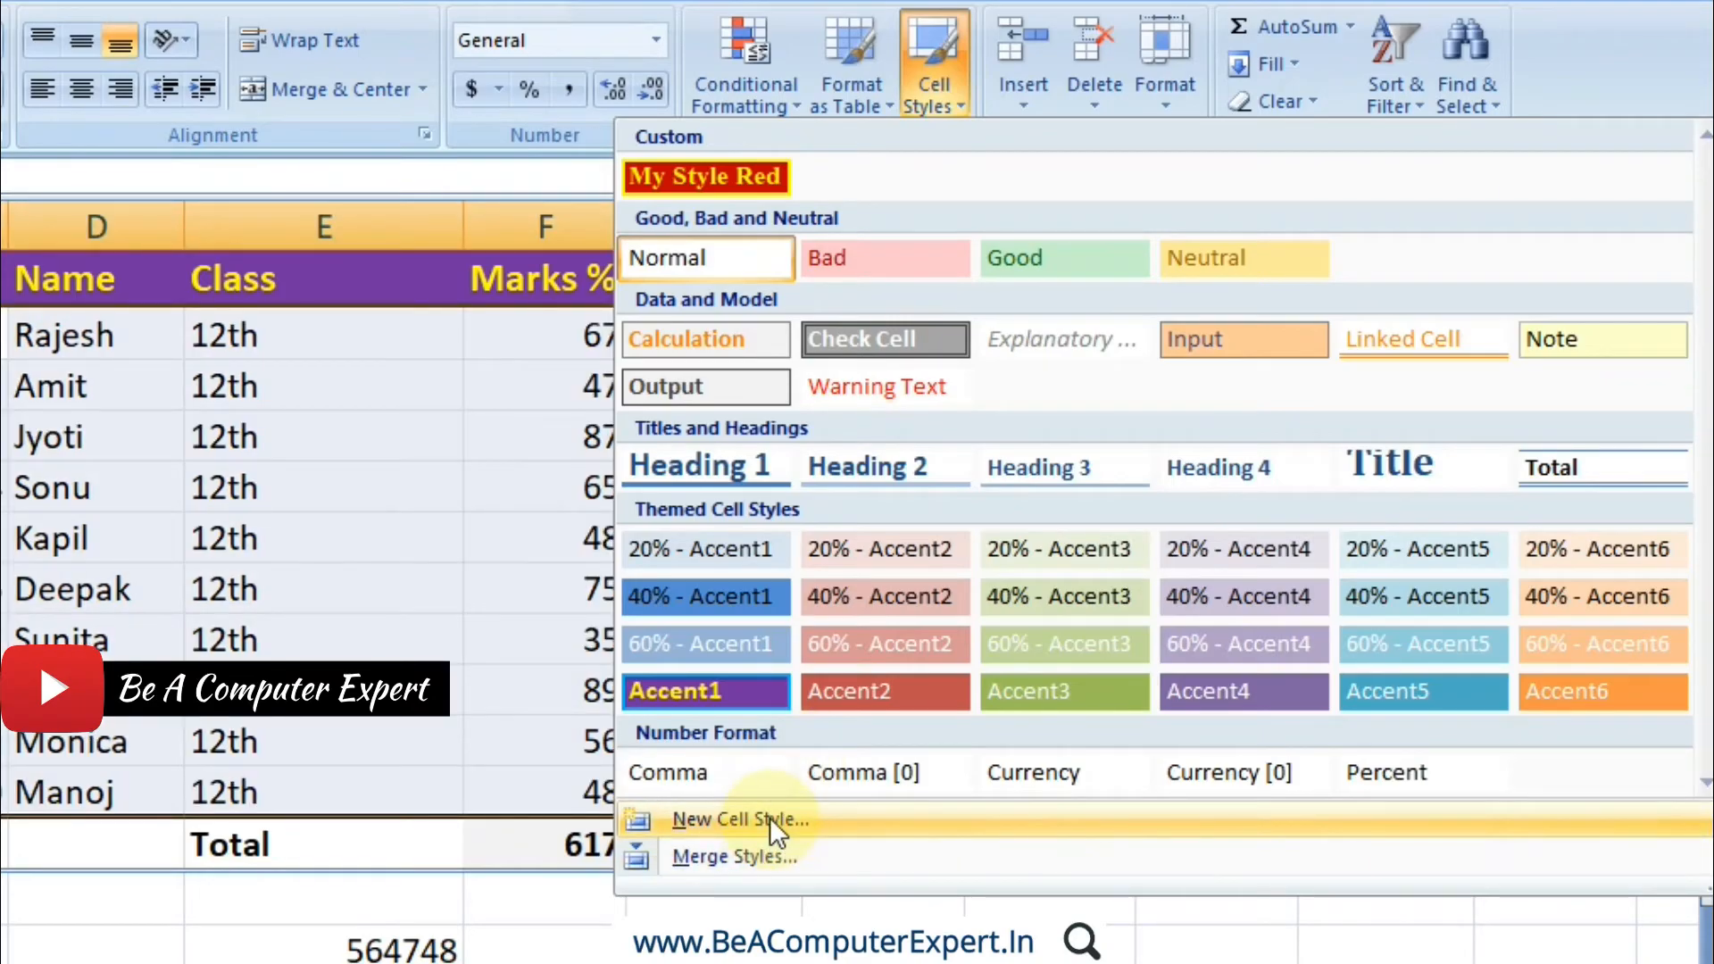
{"action": "right_click", "coordinate": [741, 170]}
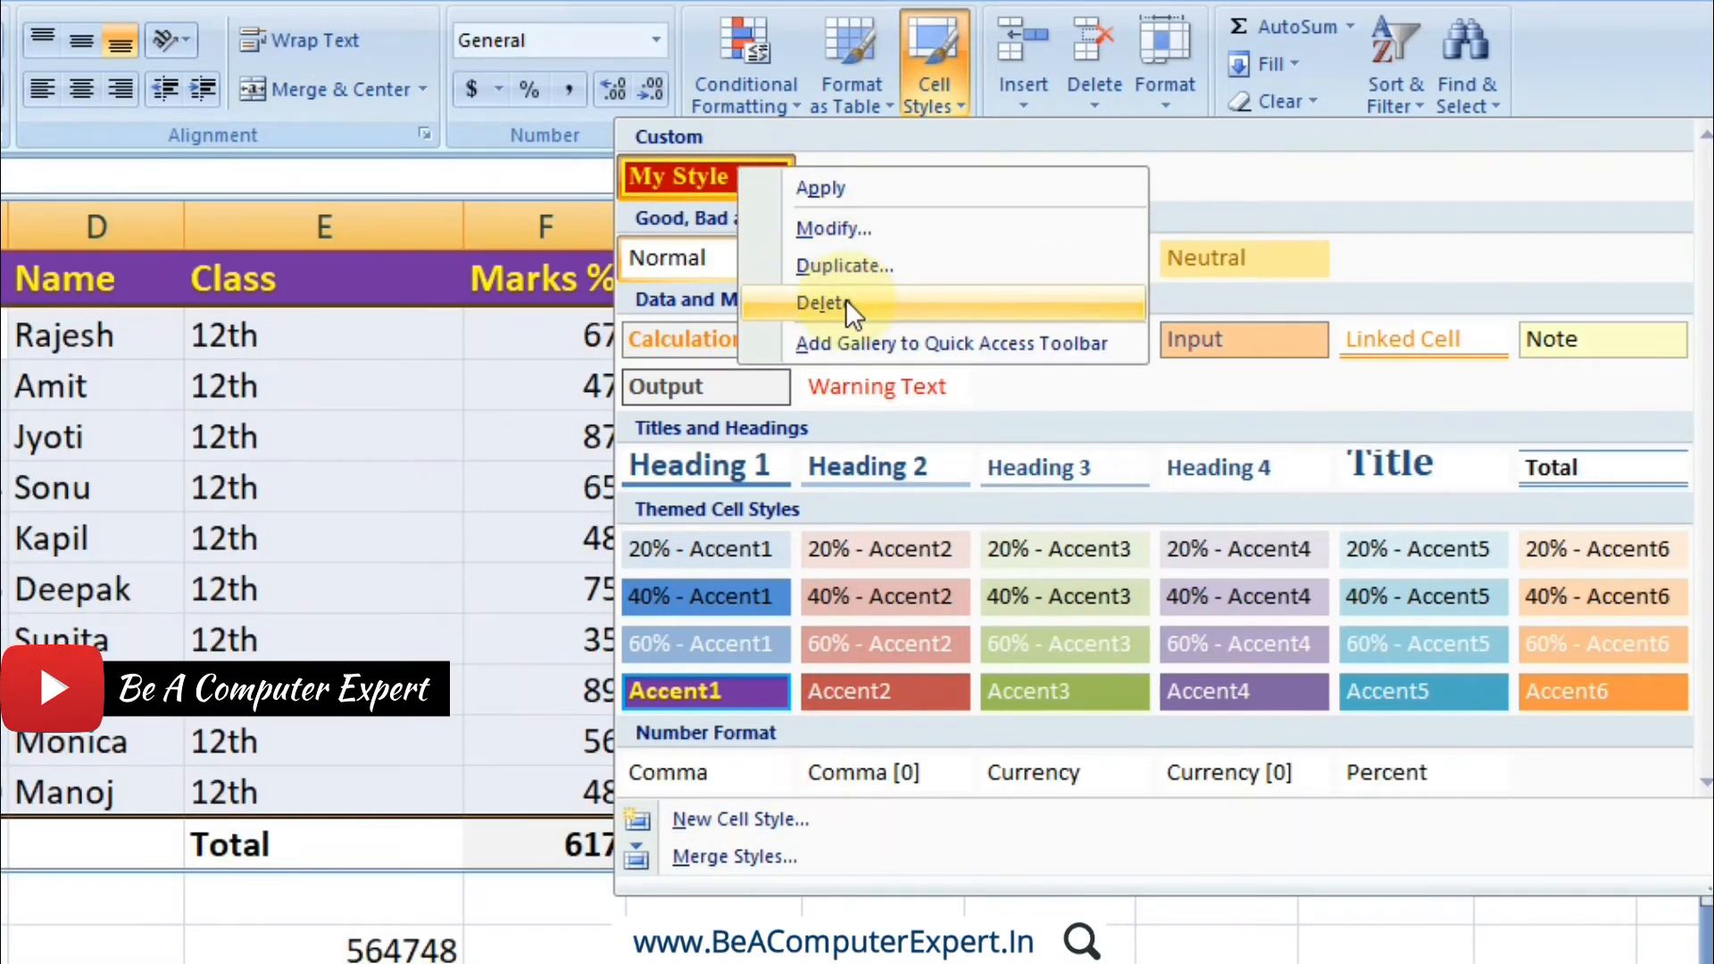
{"action": "left_click", "coordinate": [1253, 191]}
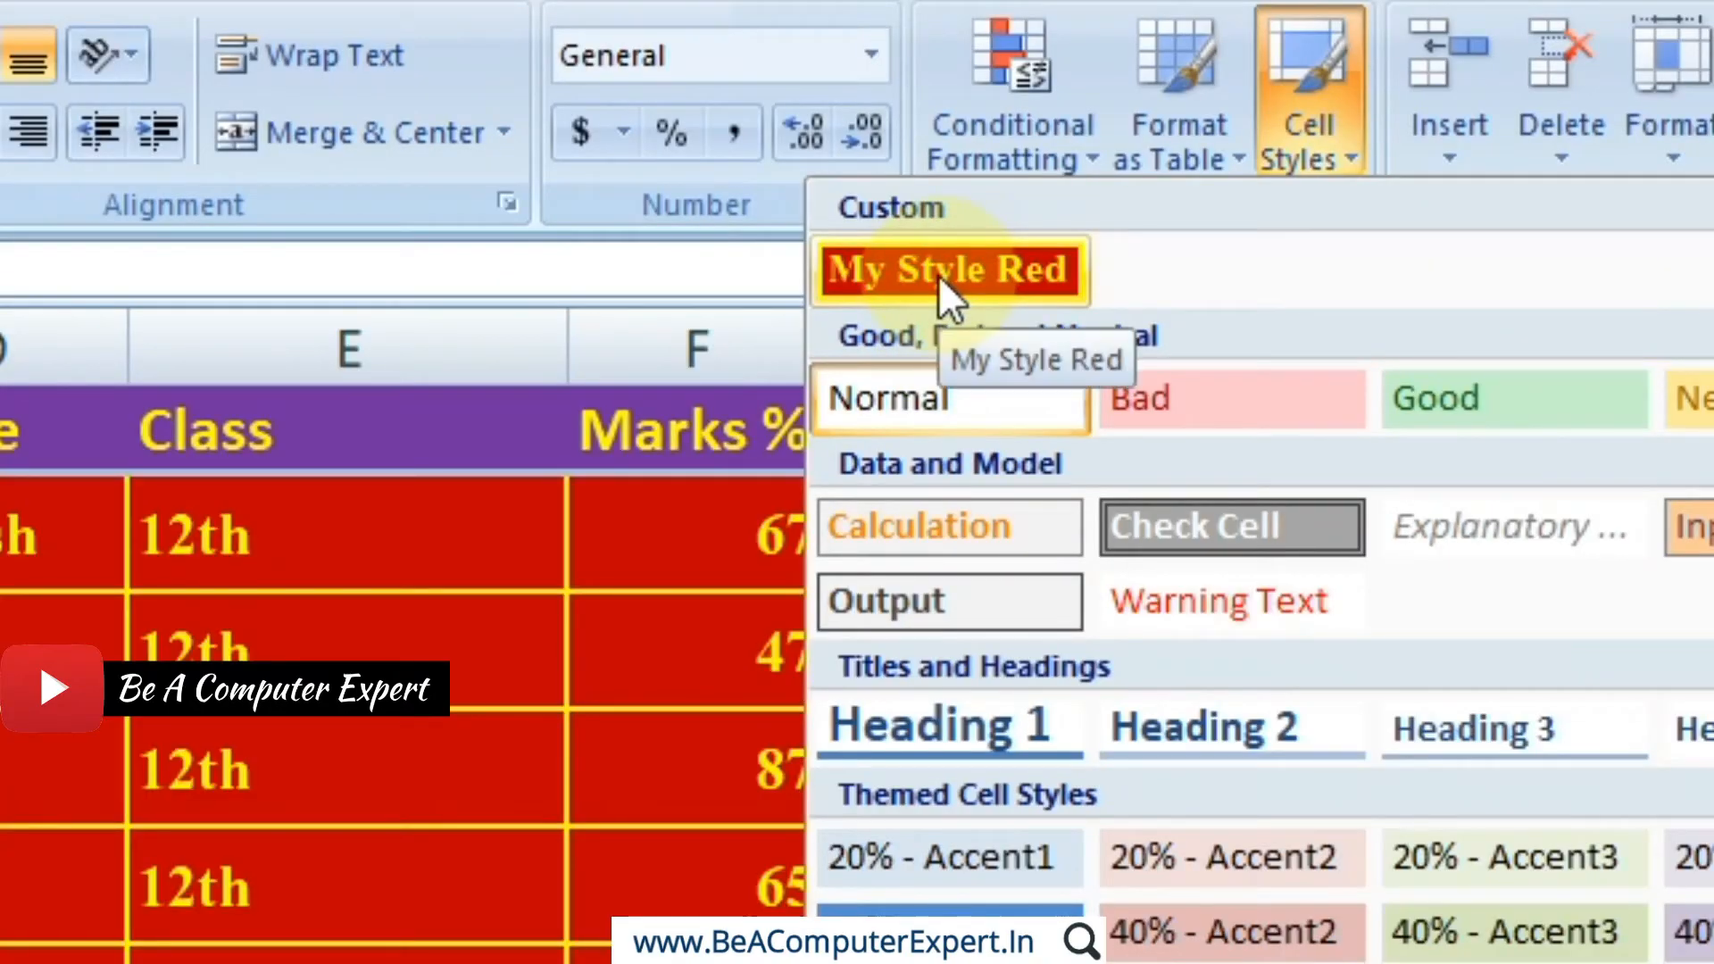
{"action": "left_click", "coordinate": [939, 275]}
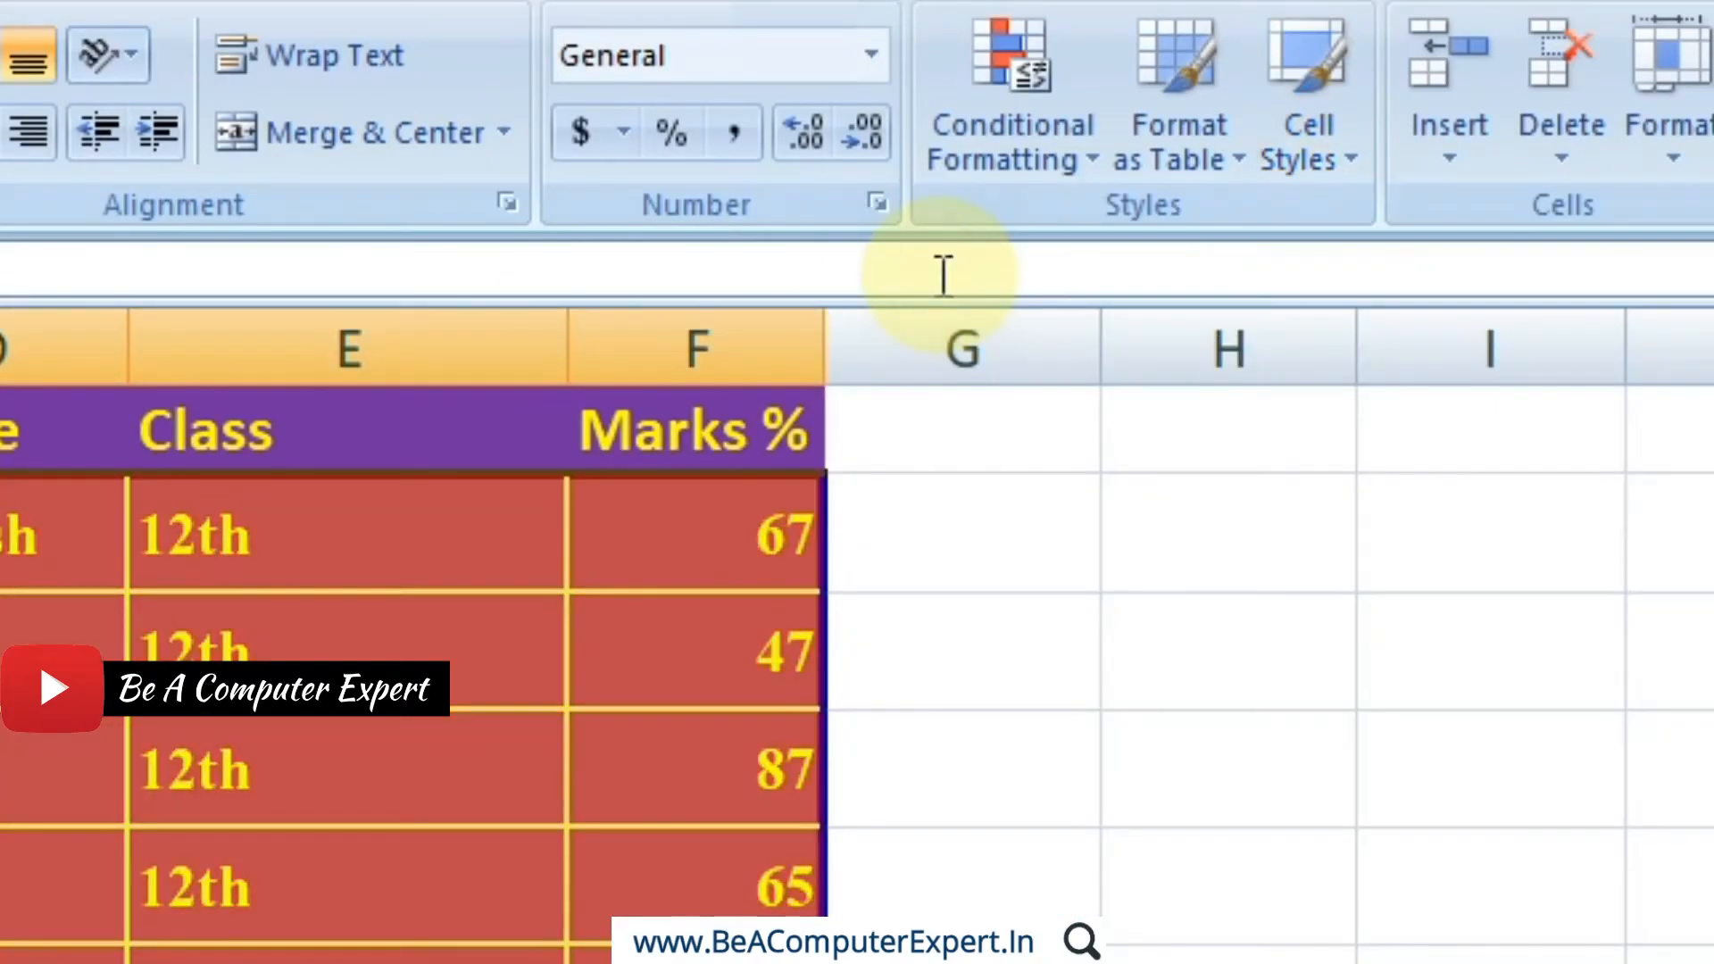
{"action": "left_click", "coordinate": [1148, 888]}
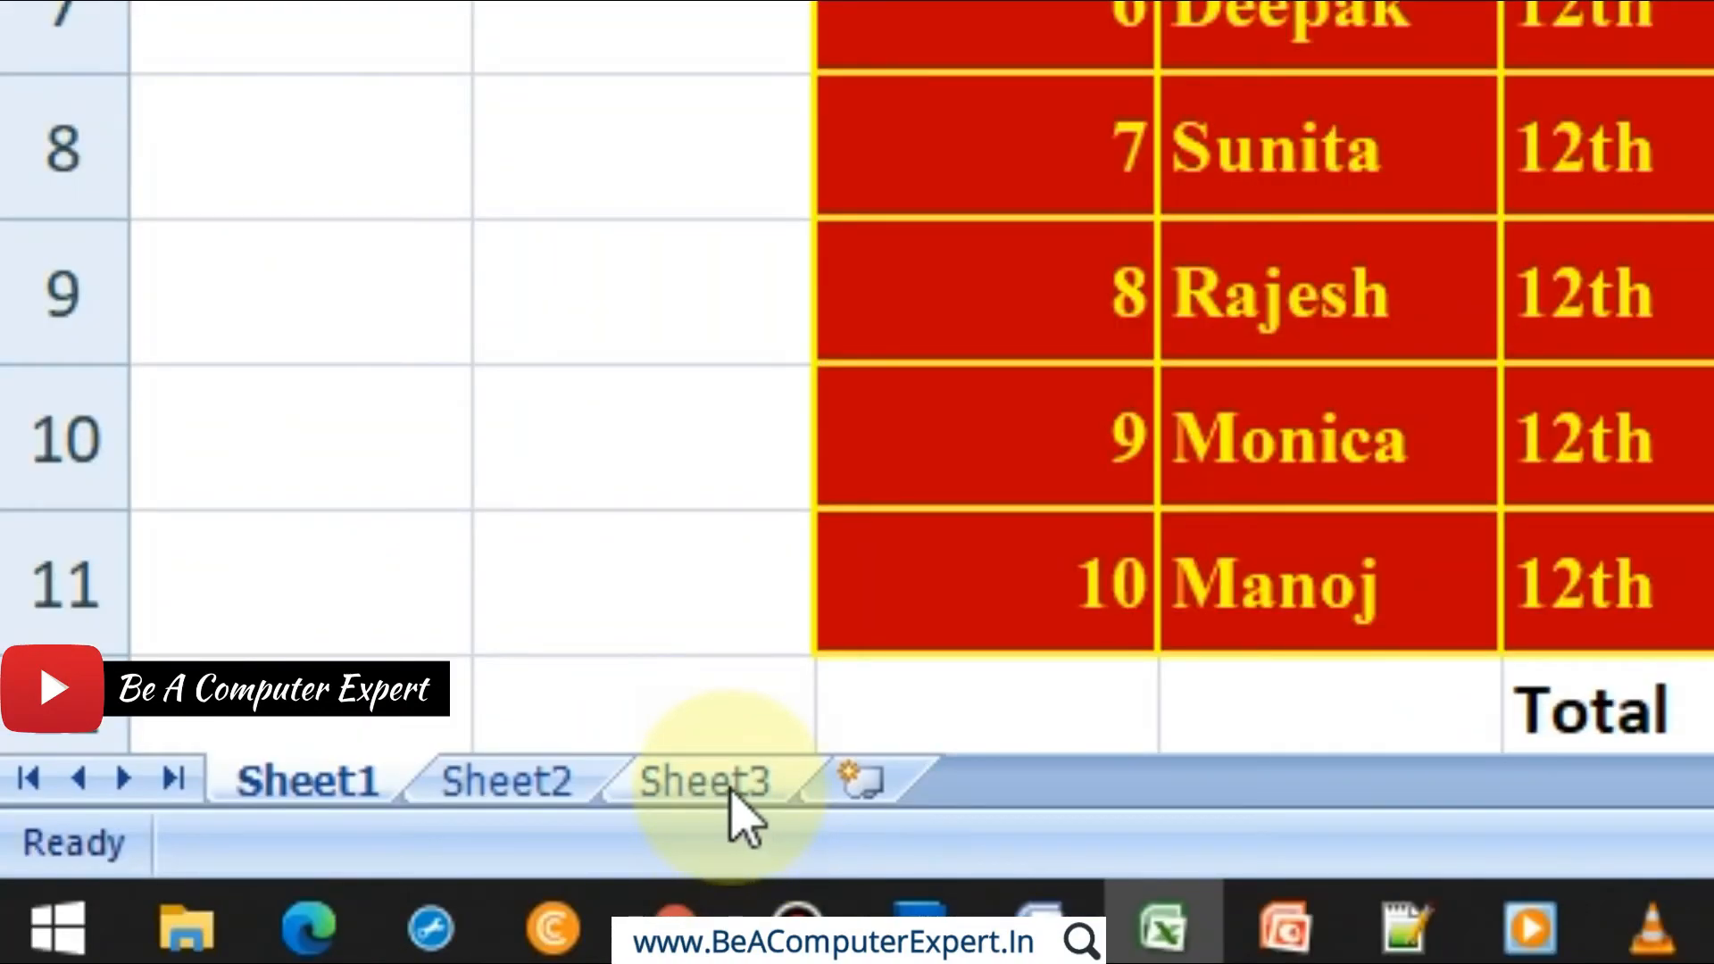
Step: On Sheet3, apply the custom My Style Red cell style to the empty range G5:M16
{"action": "left_click", "coordinate": [732, 785]}
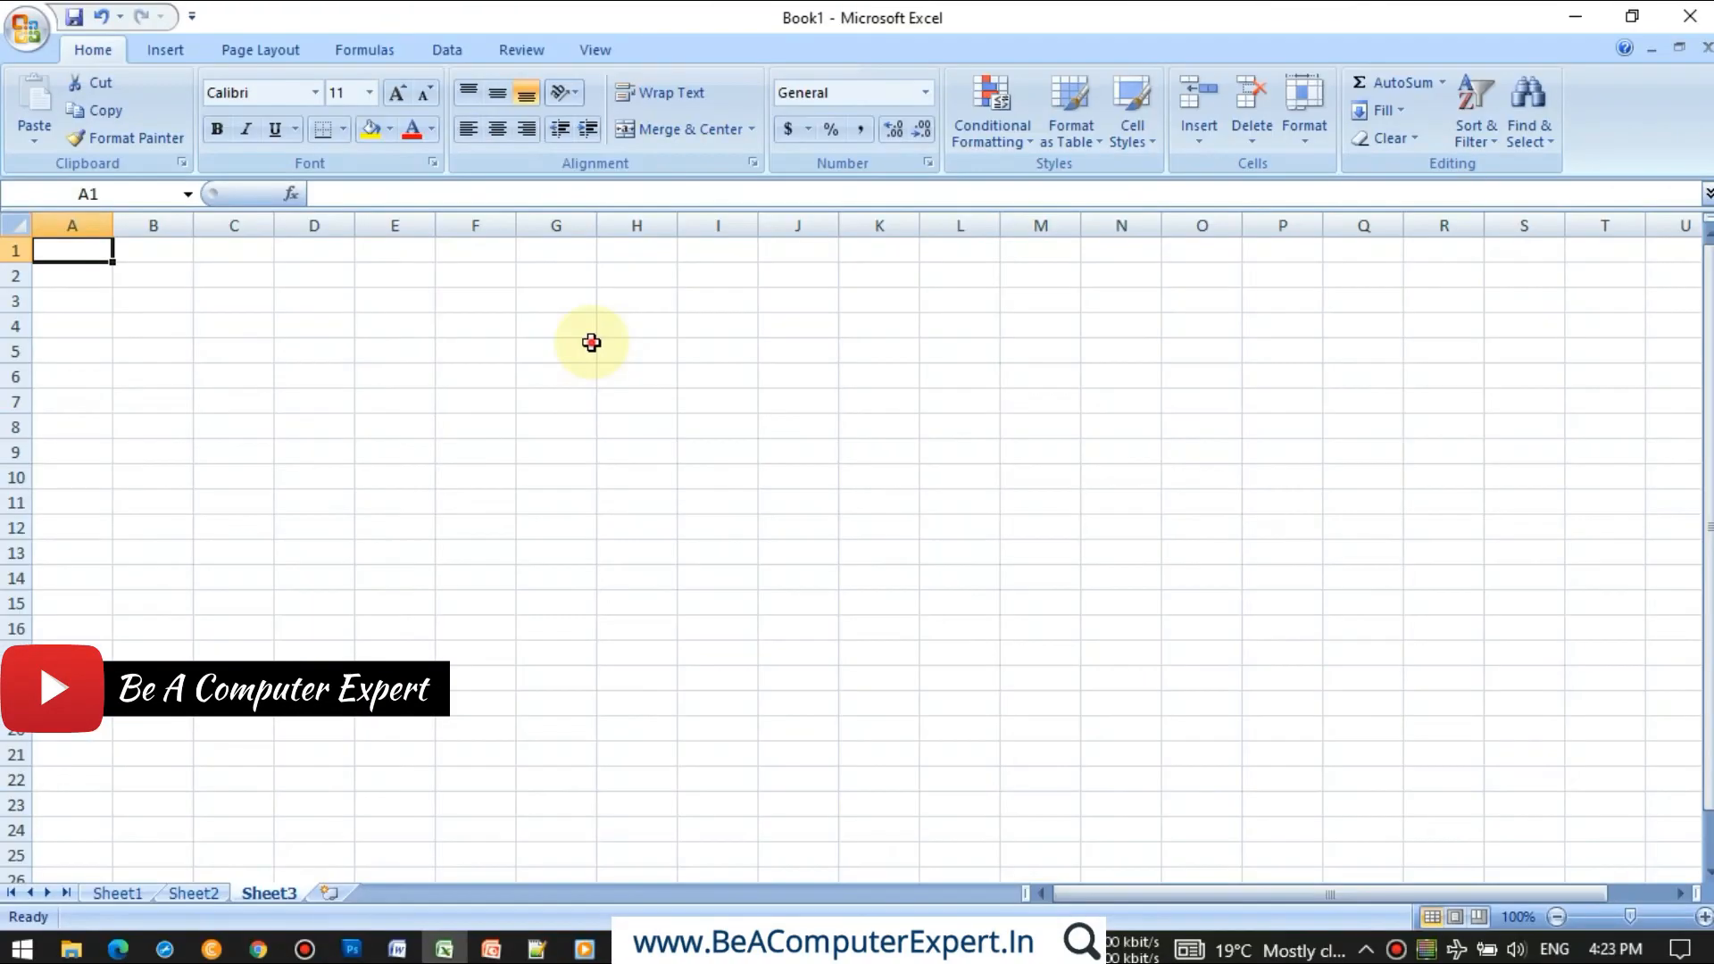
{"action": "left_click_drag", "start_coordinate": [585, 348], "coordinate": [1062, 622]}
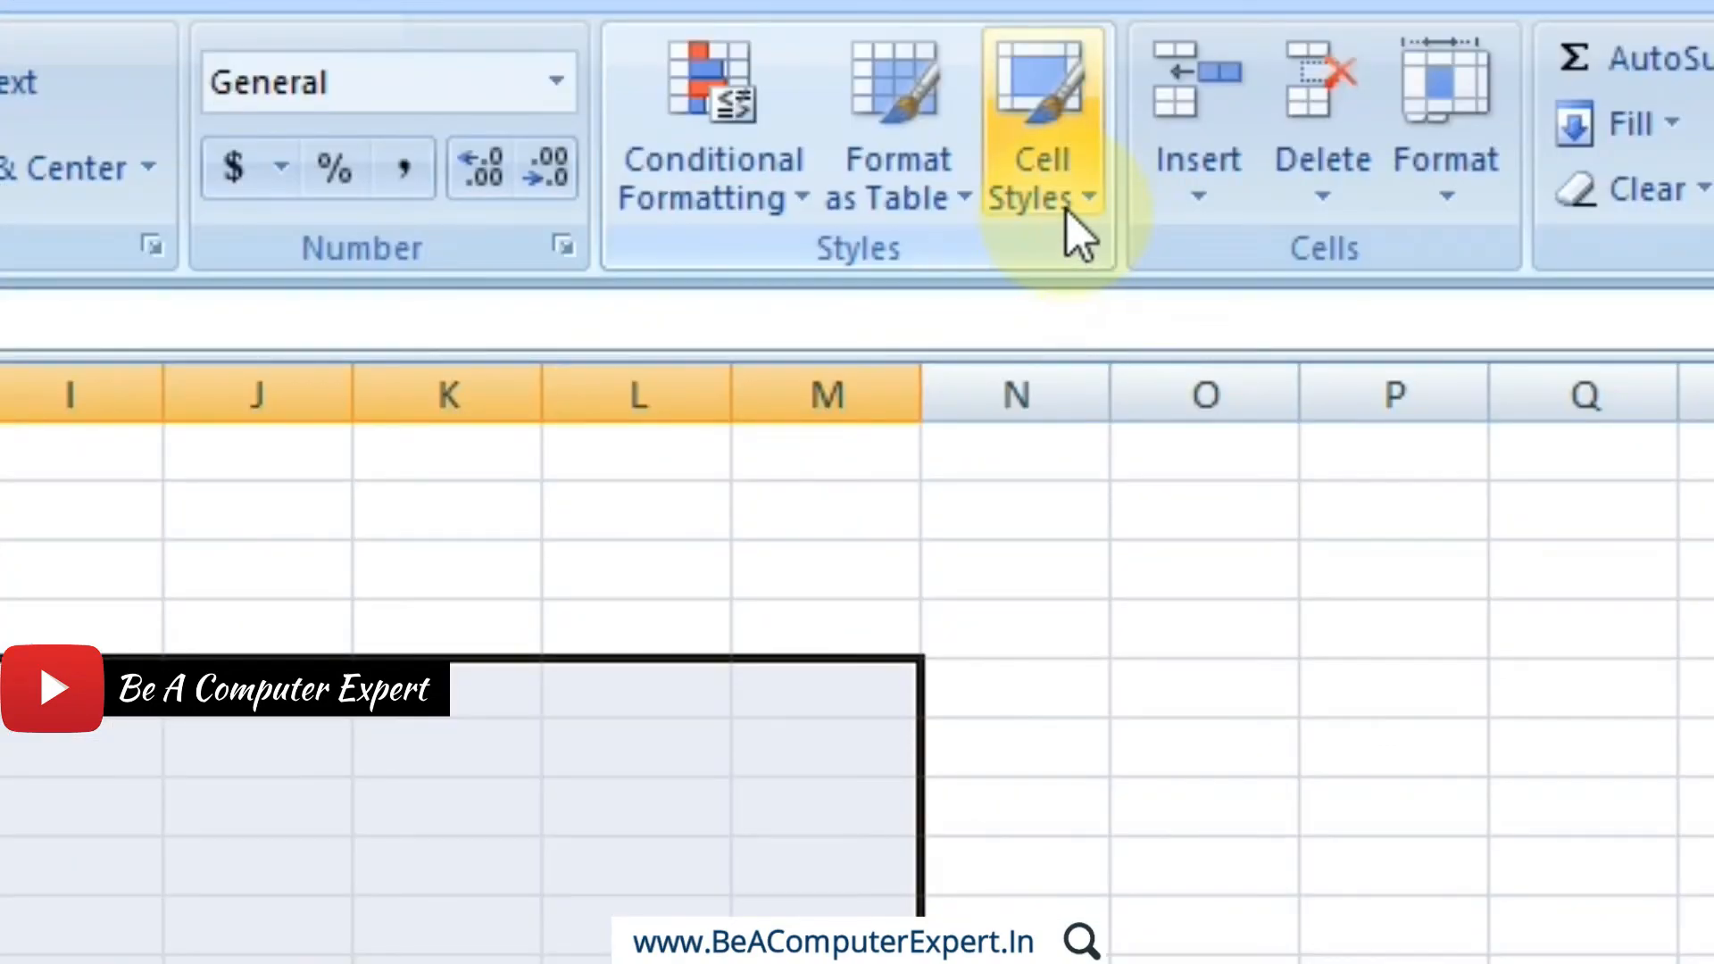
{"action": "left_click", "coordinate": [1143, 141]}
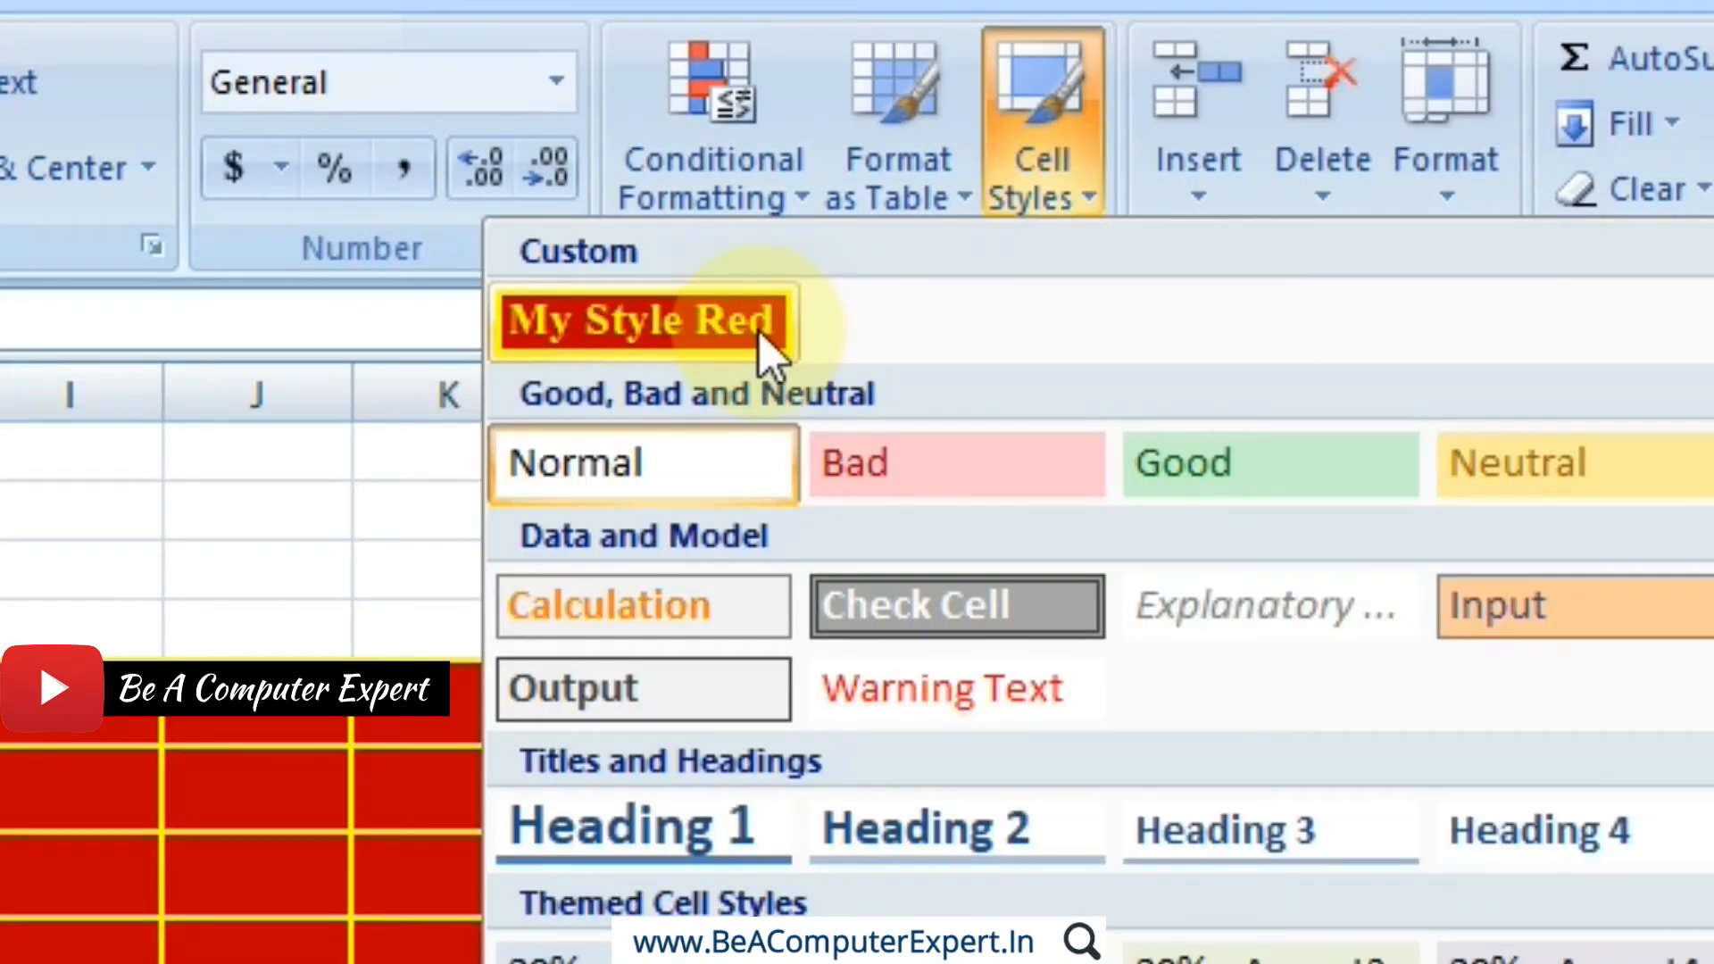
{"action": "left_click", "coordinate": [714, 339]}
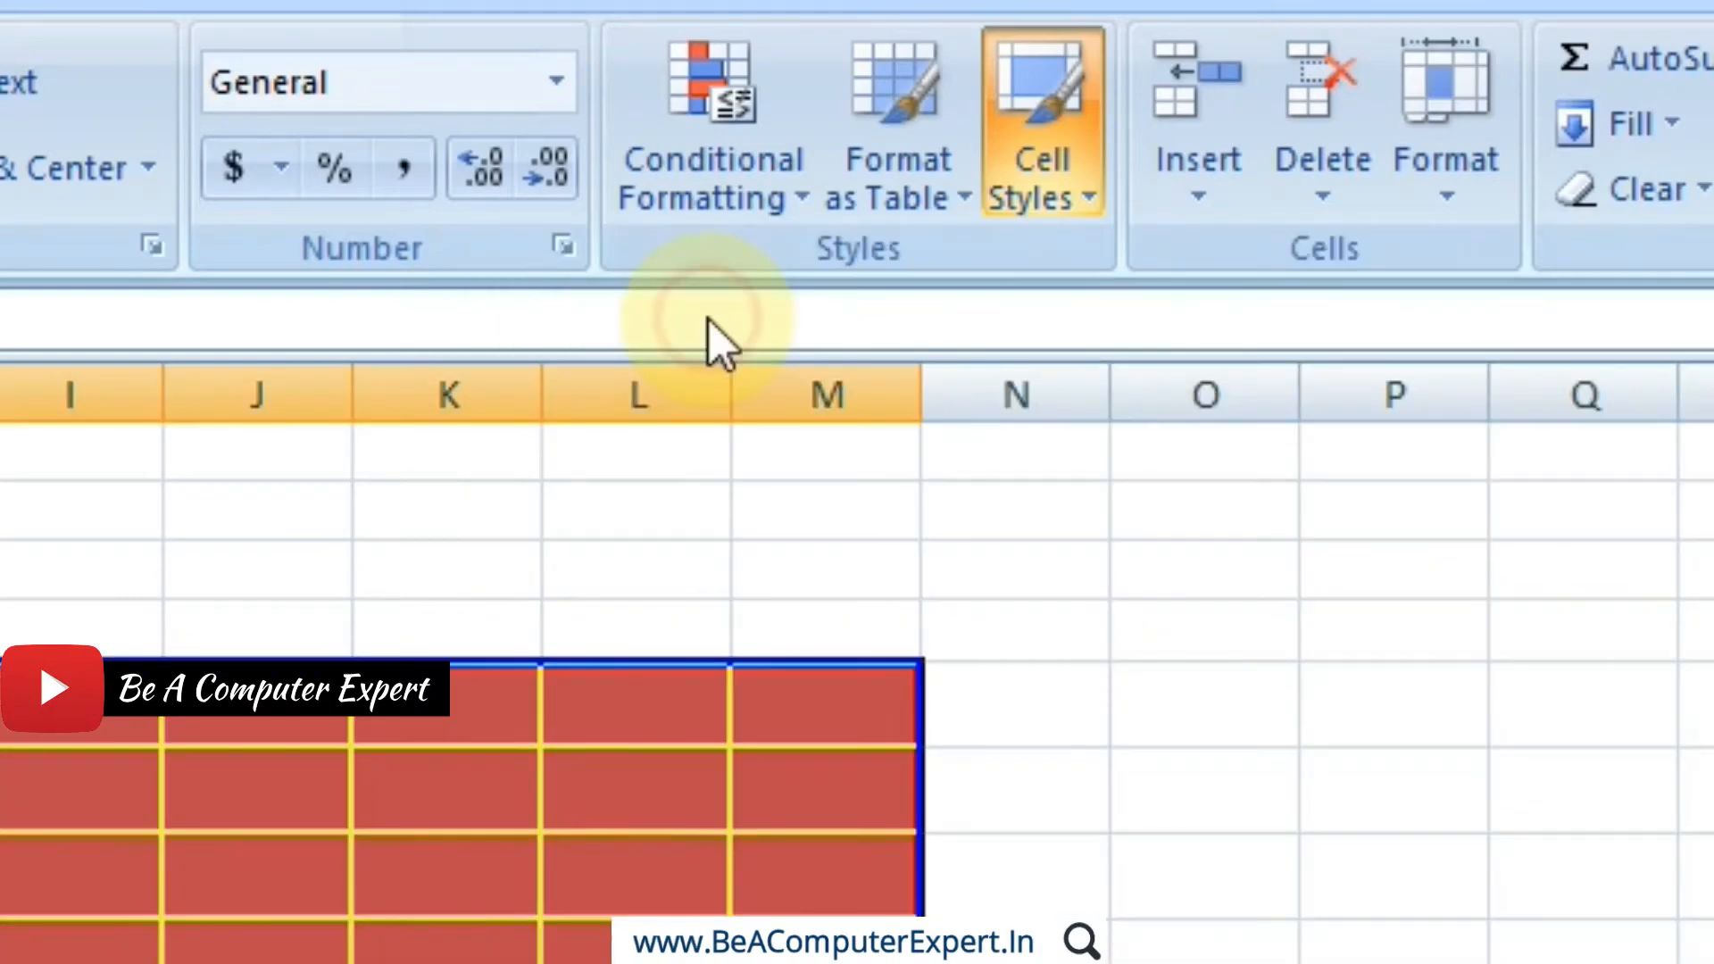
{"action": "left_click", "coordinate": [1088, 870]}
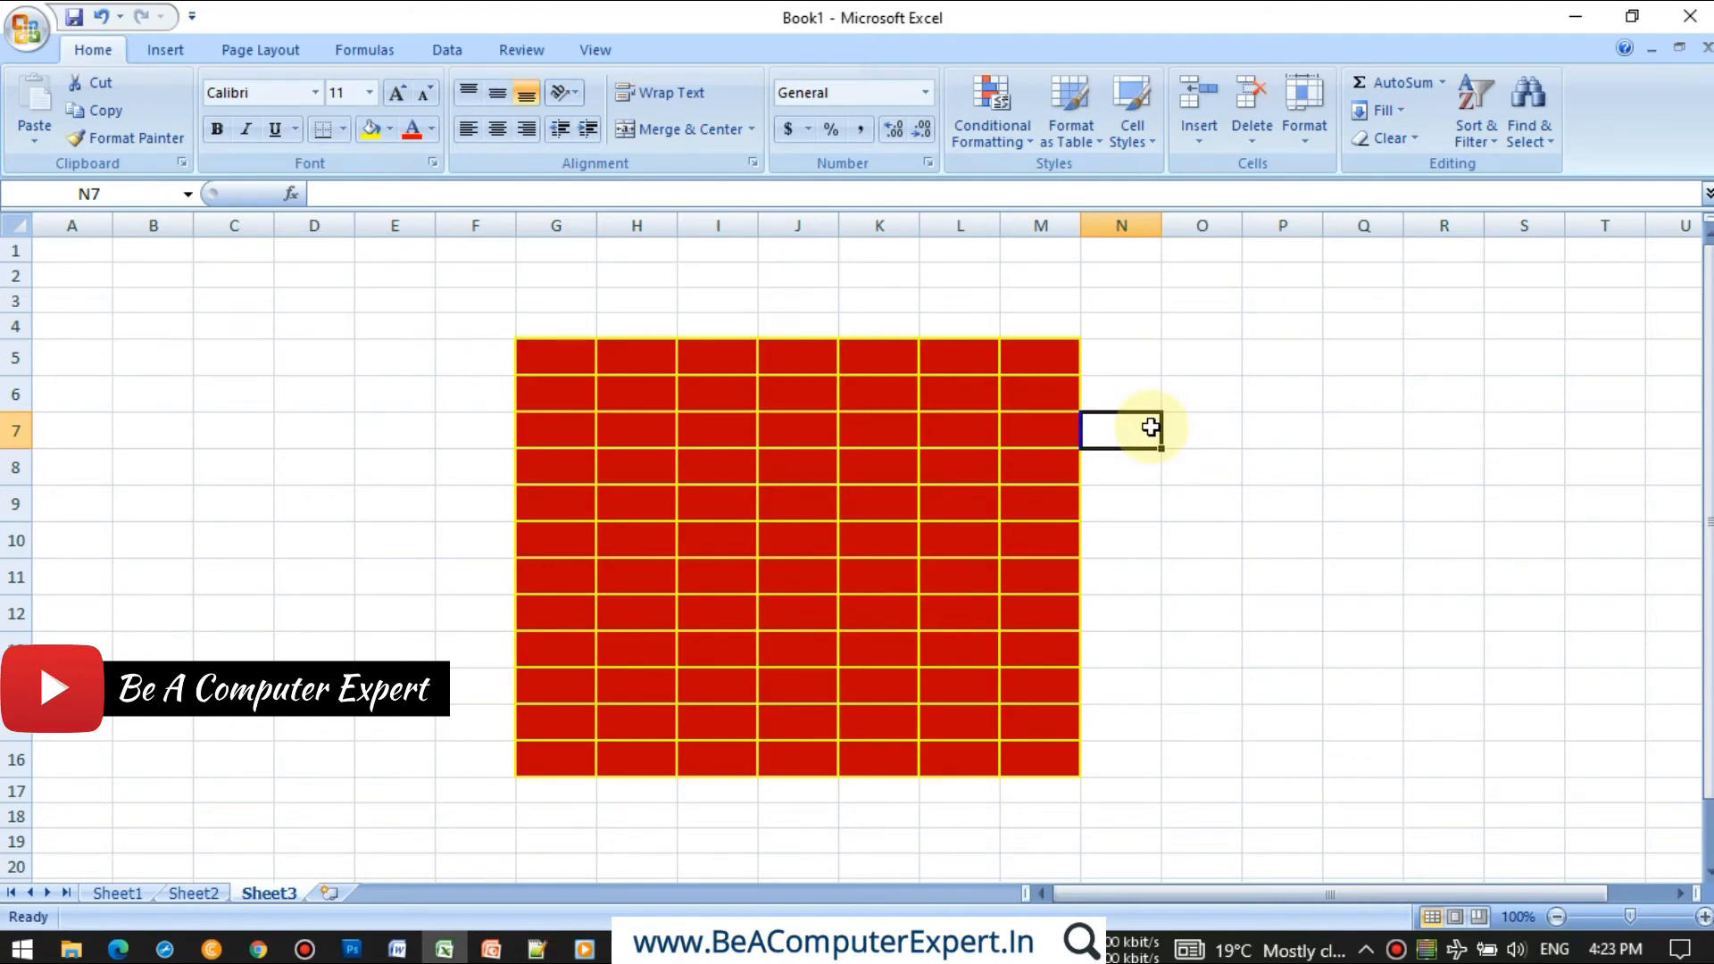
Step: Create a new blank workbook and open its cell styles gallery to look for custom styles
{"action": "key", "text": "ctrl+n"}
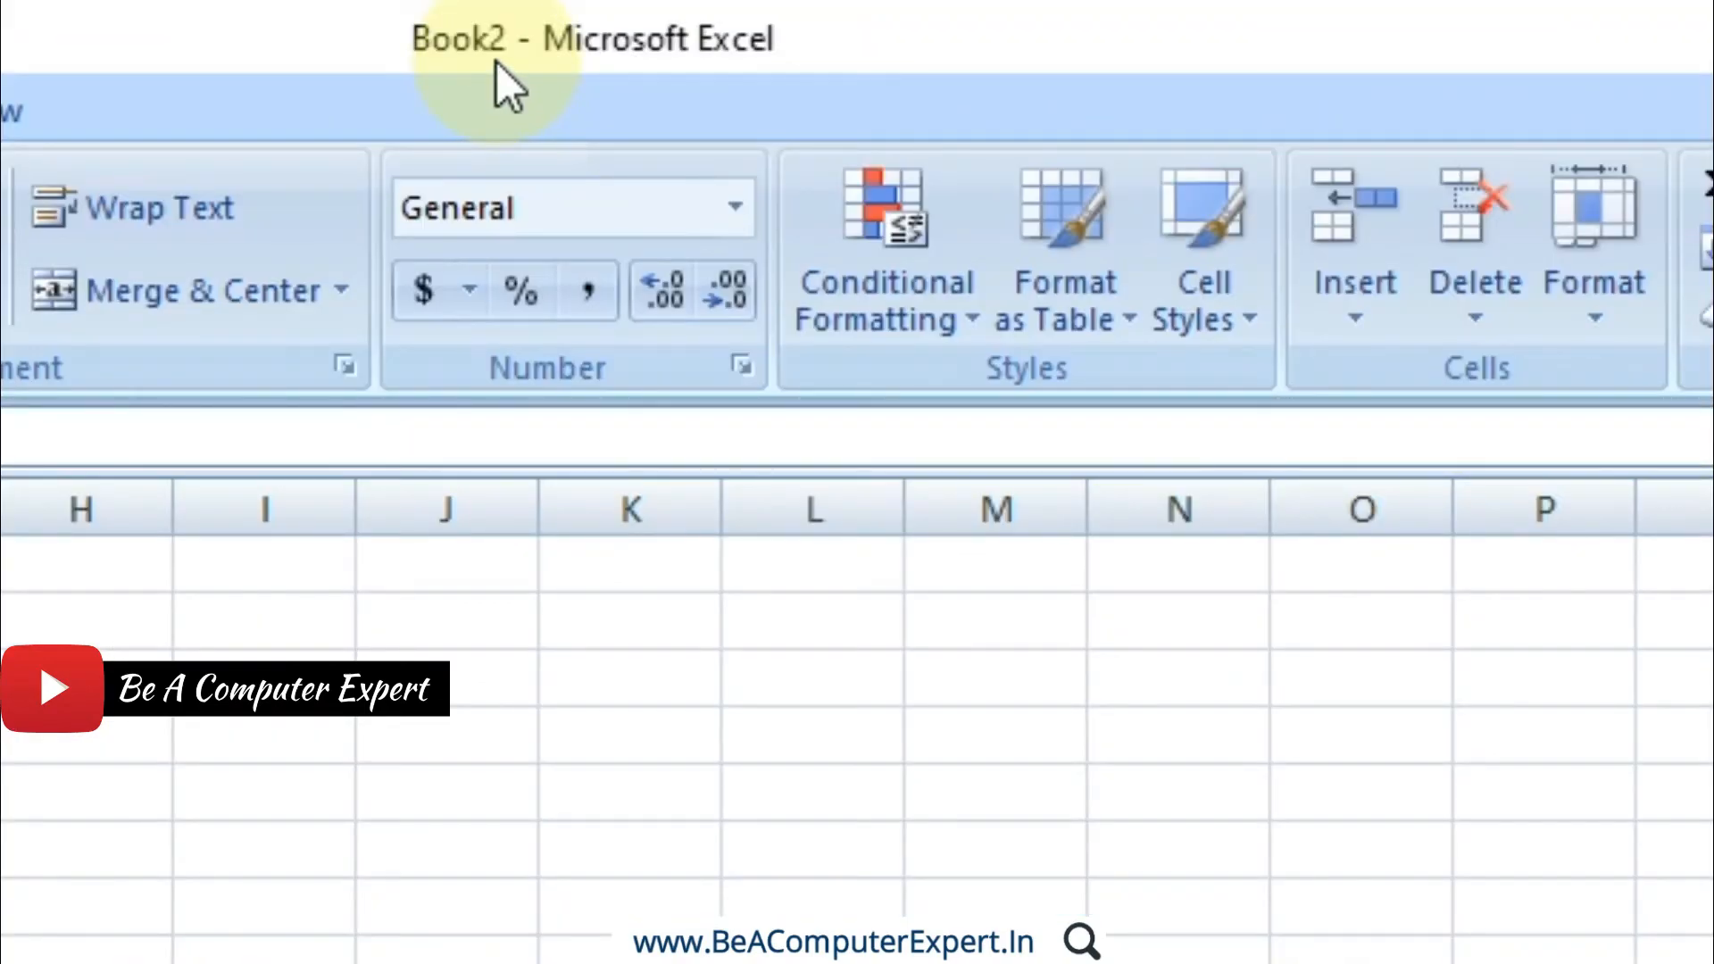
{"action": "left_click", "coordinate": [529, 642]}
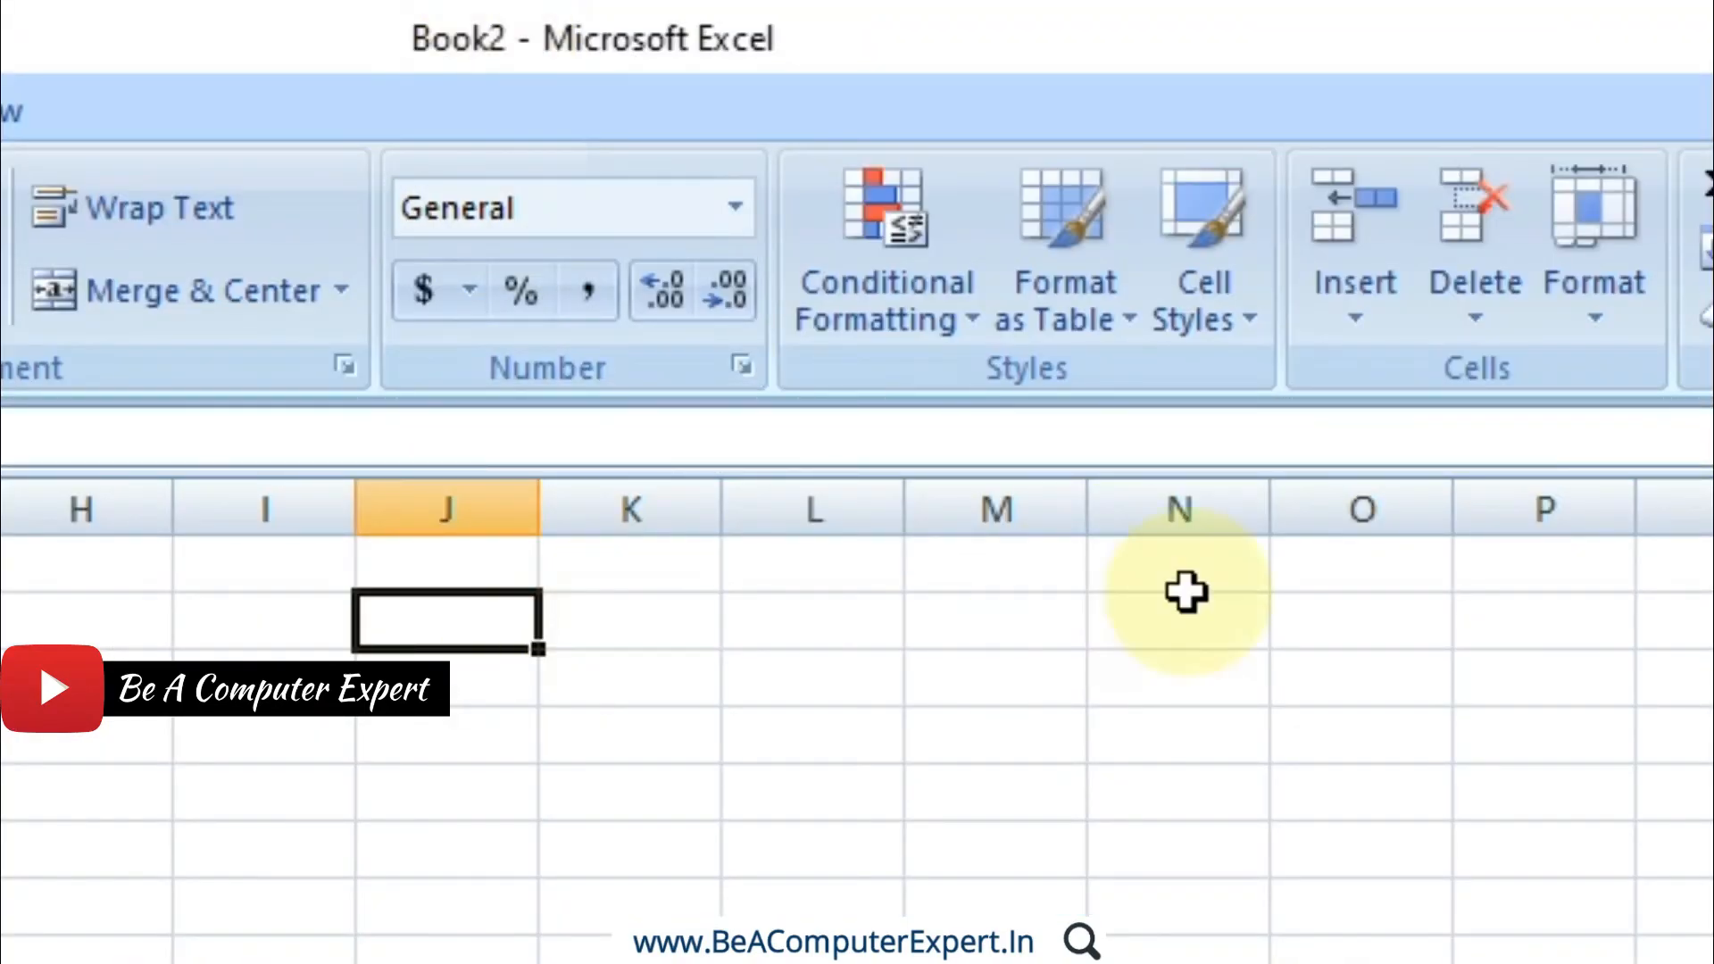
{"action": "left_click", "coordinate": [1234, 311]}
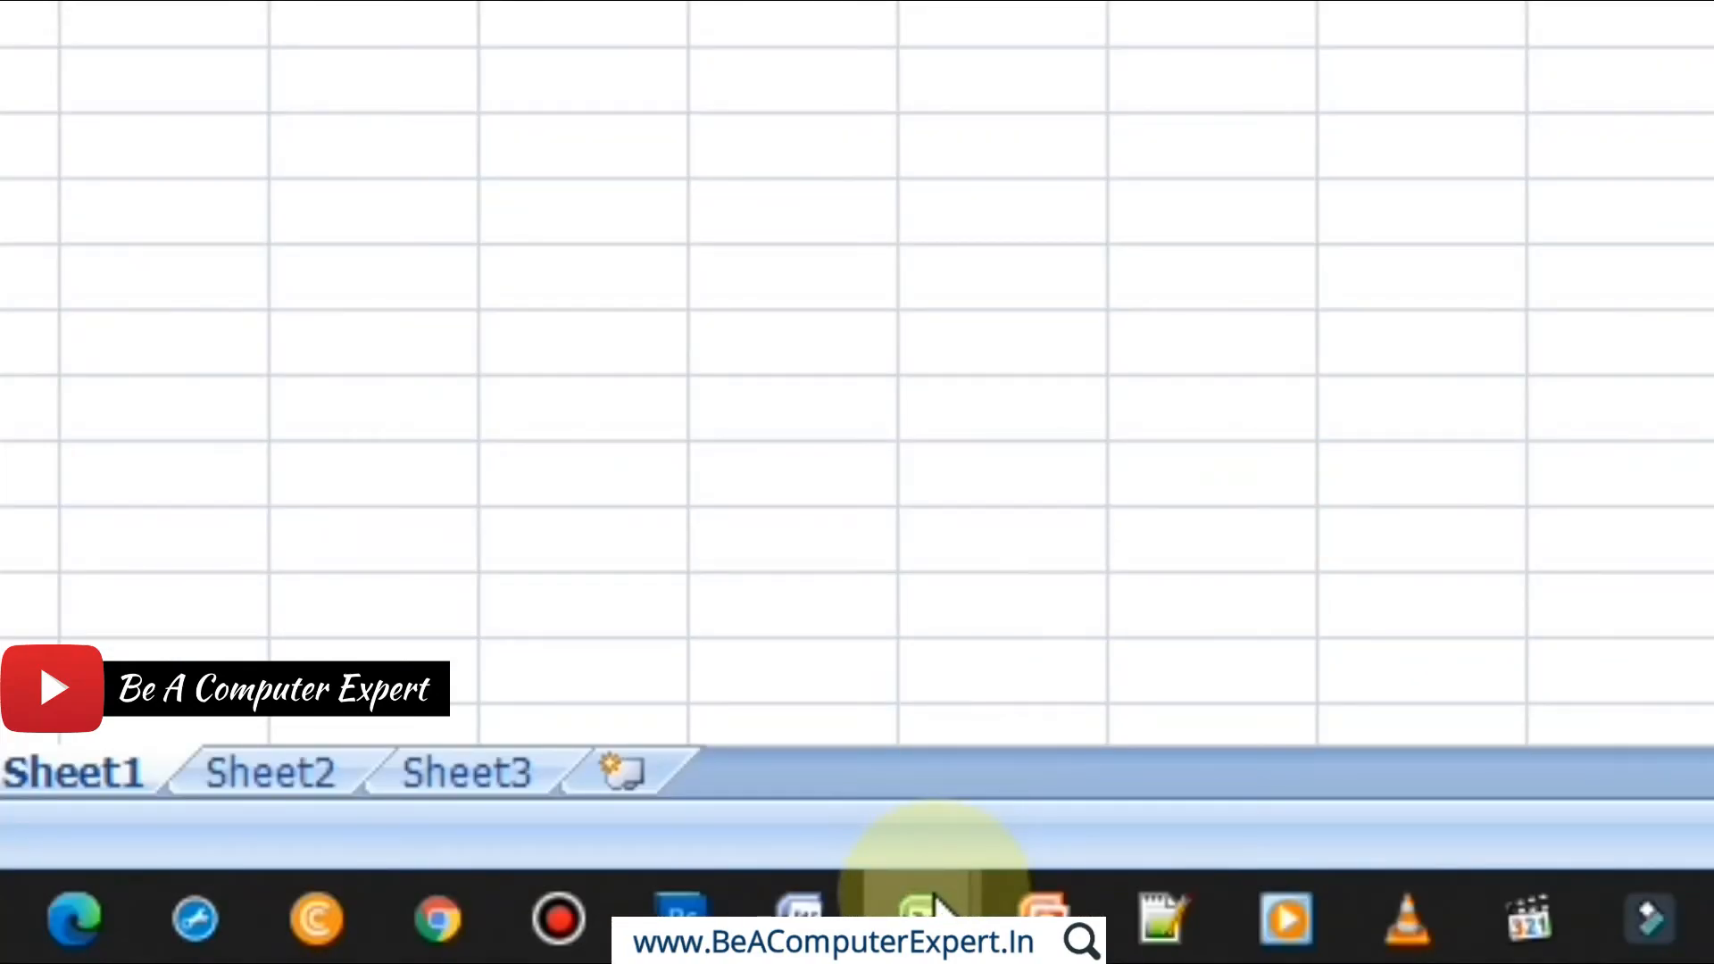
Step: Switch between Book1 and Book2 and compare the custom styles offered in their cell styles galleries
{"action": "mouse_move", "coordinate": [937, 911]}
{"action": "left_click", "coordinate": [795, 681]}
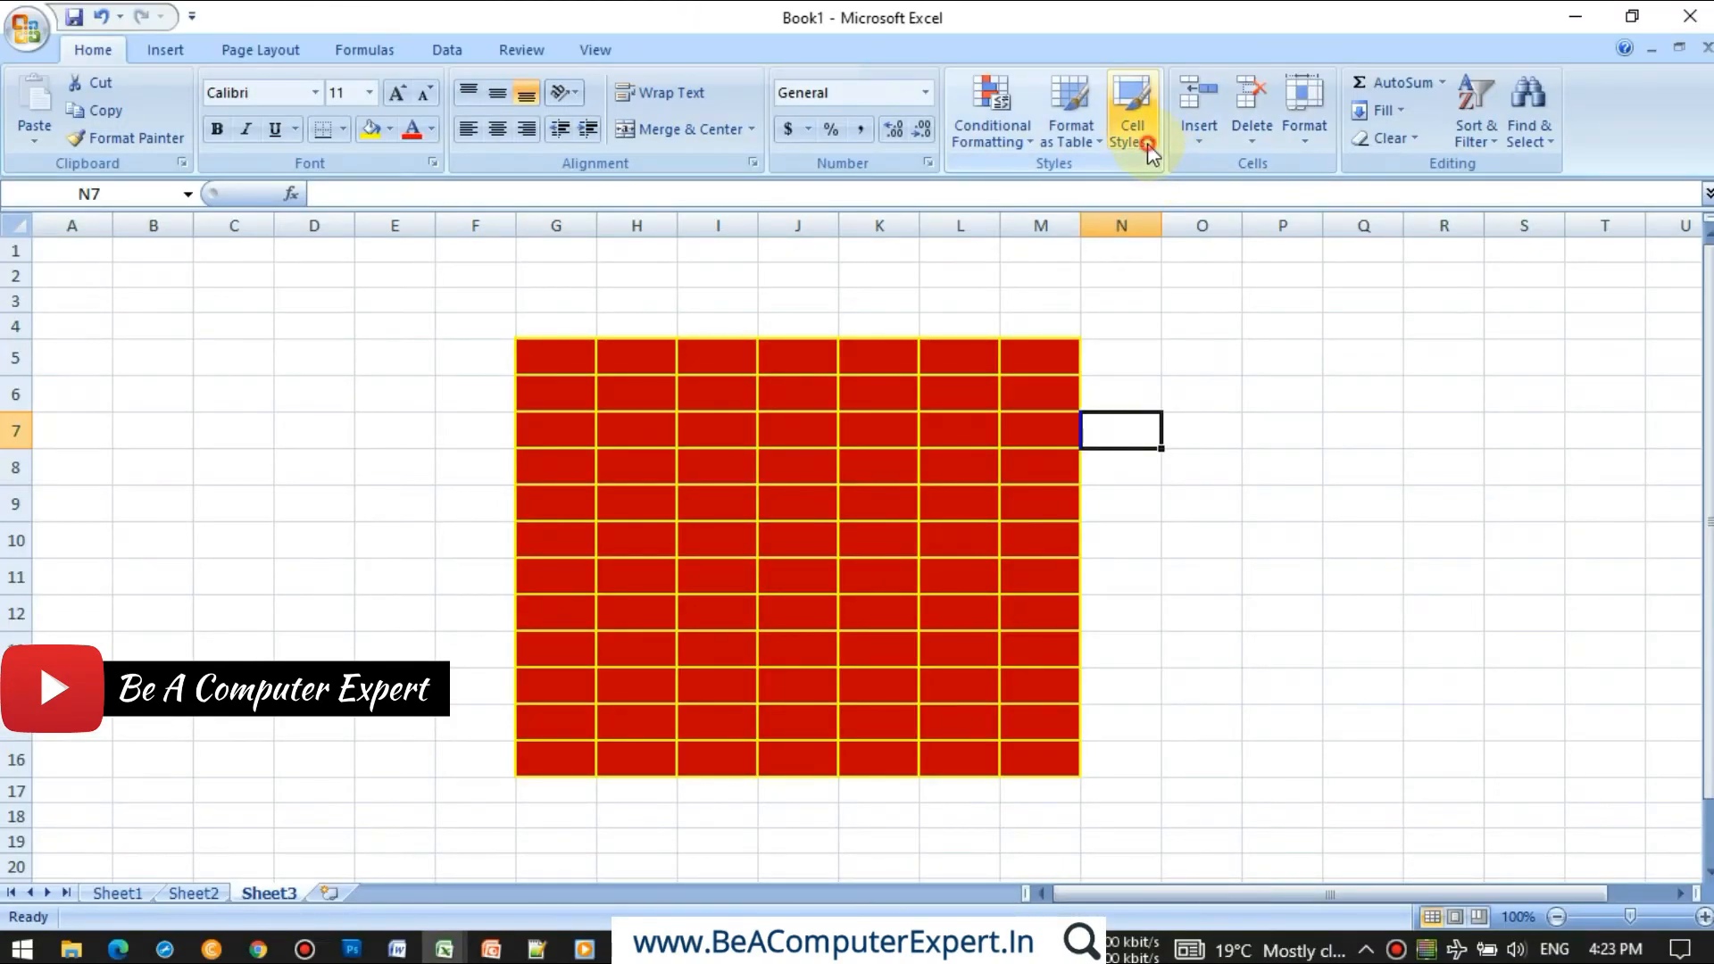
{"action": "left_click", "coordinate": [1148, 143]}
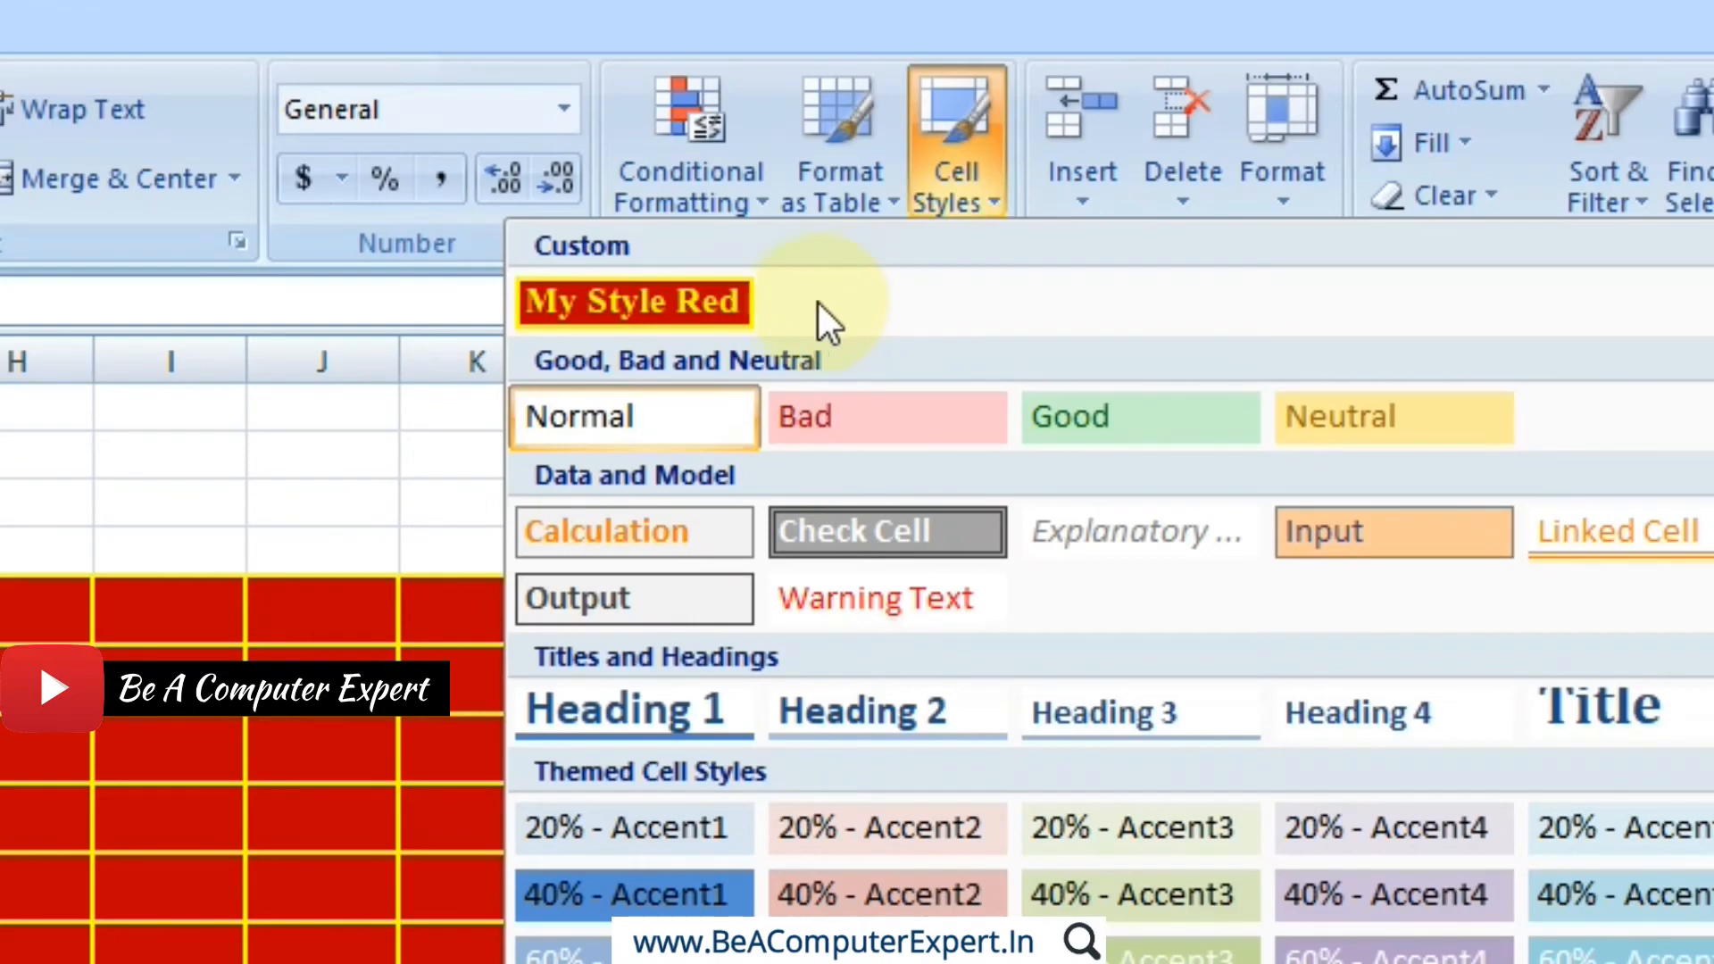
{"action": "left_click", "coordinate": [382, 476]}
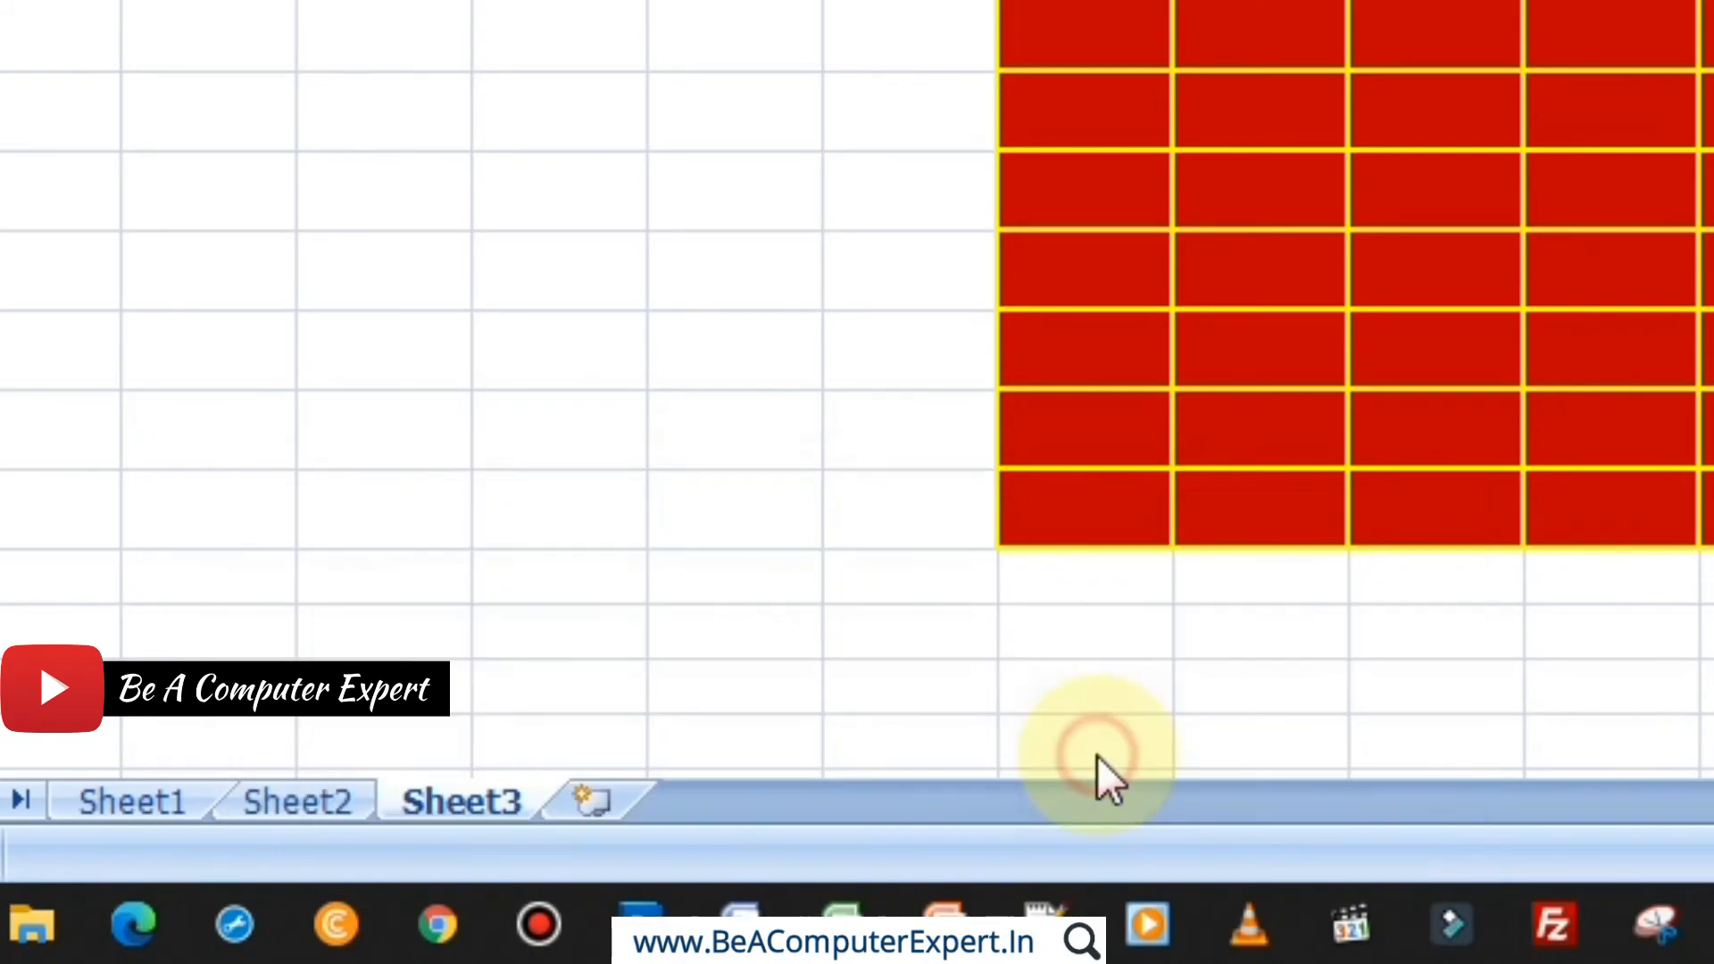
{"action": "left_click", "coordinate": [1096, 755]}
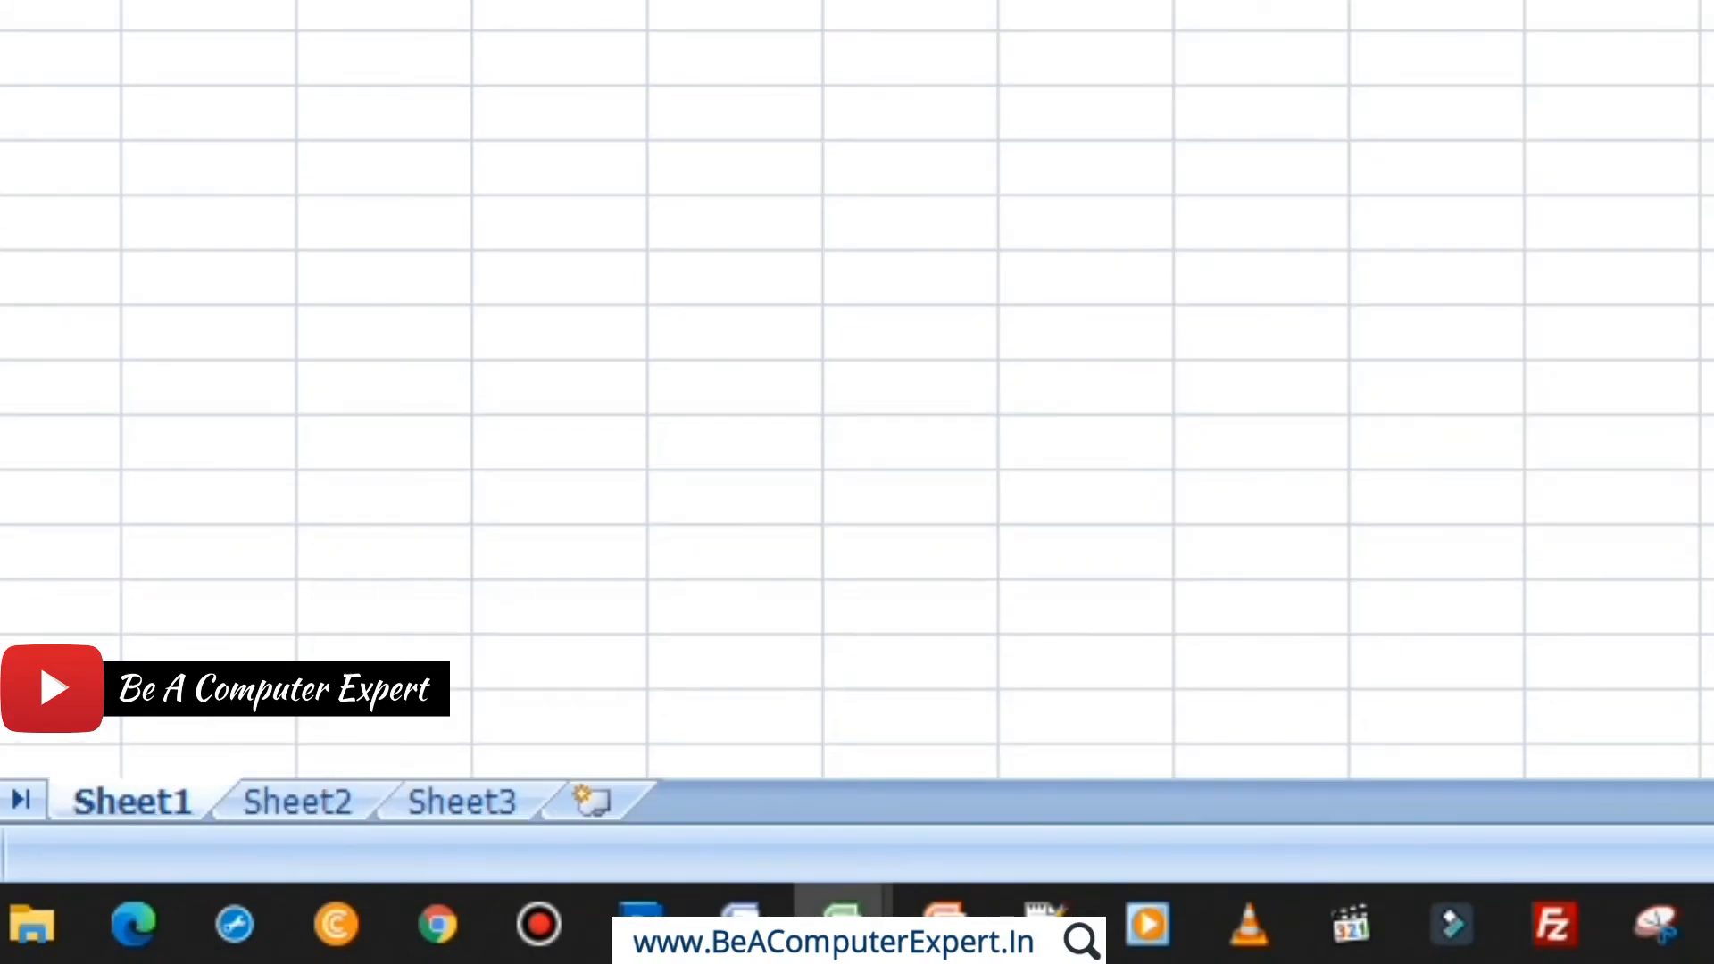
{"action": "left_click", "coordinate": [1134, 125]}
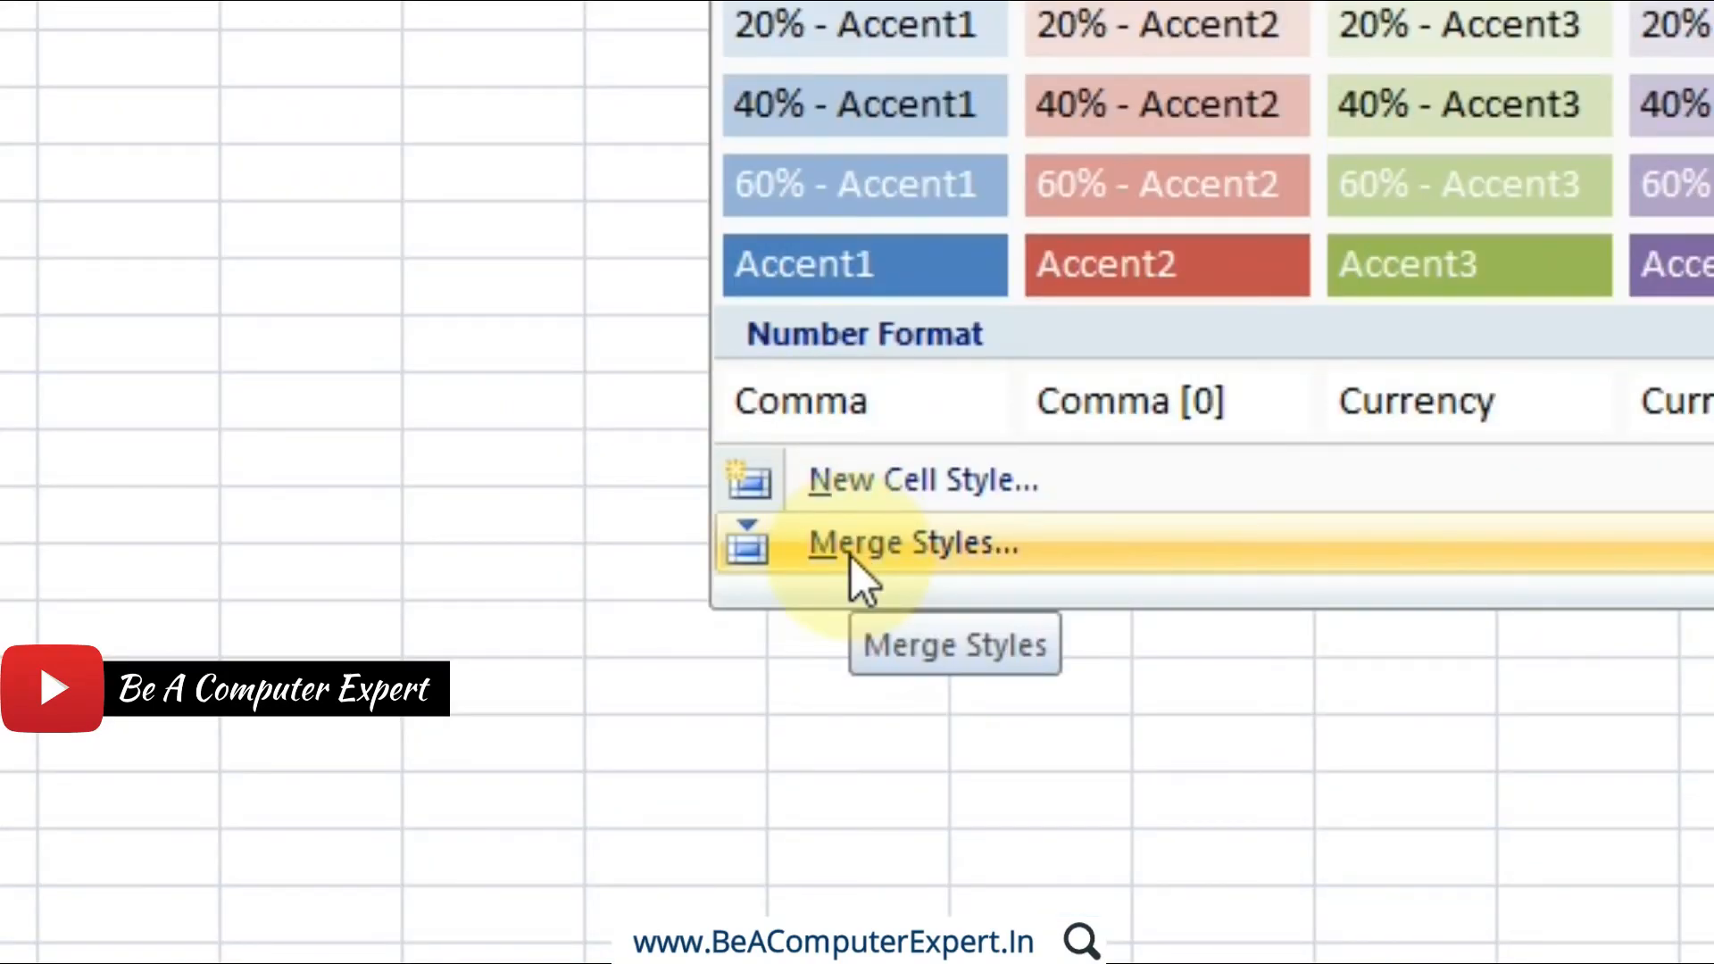
{"action": "left_click", "coordinate": [445, 257]}
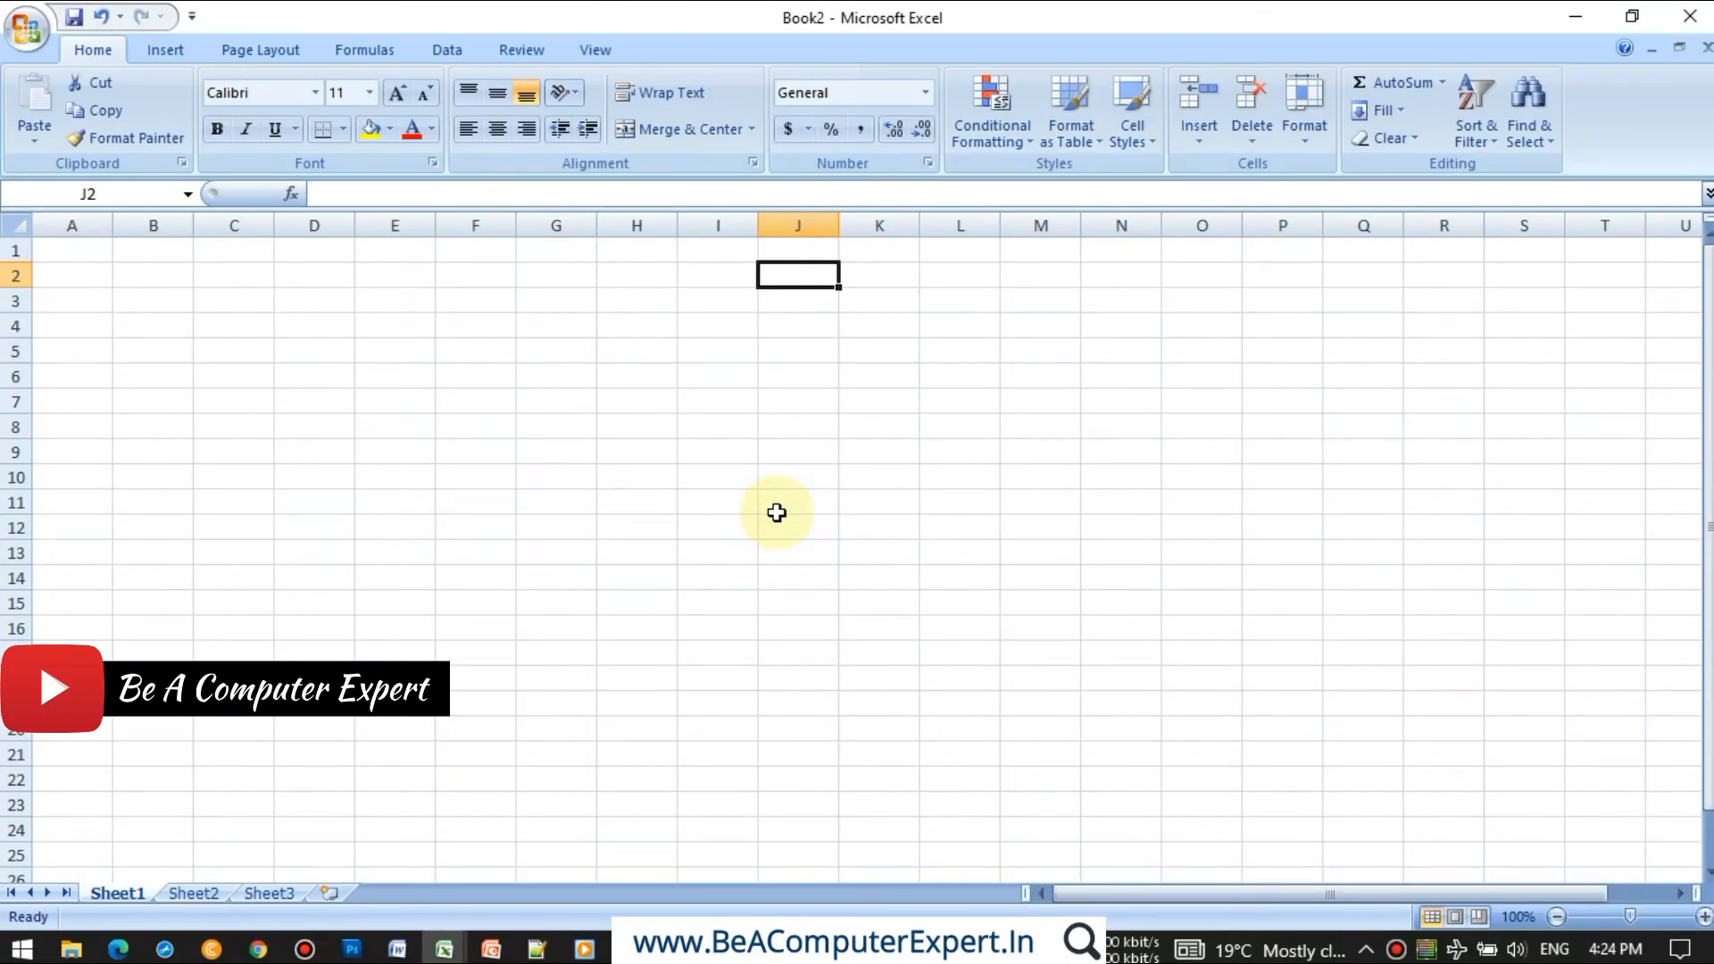
{"action": "left_click", "coordinate": [450, 949]}
{"action": "left_click", "coordinate": [405, 868]}
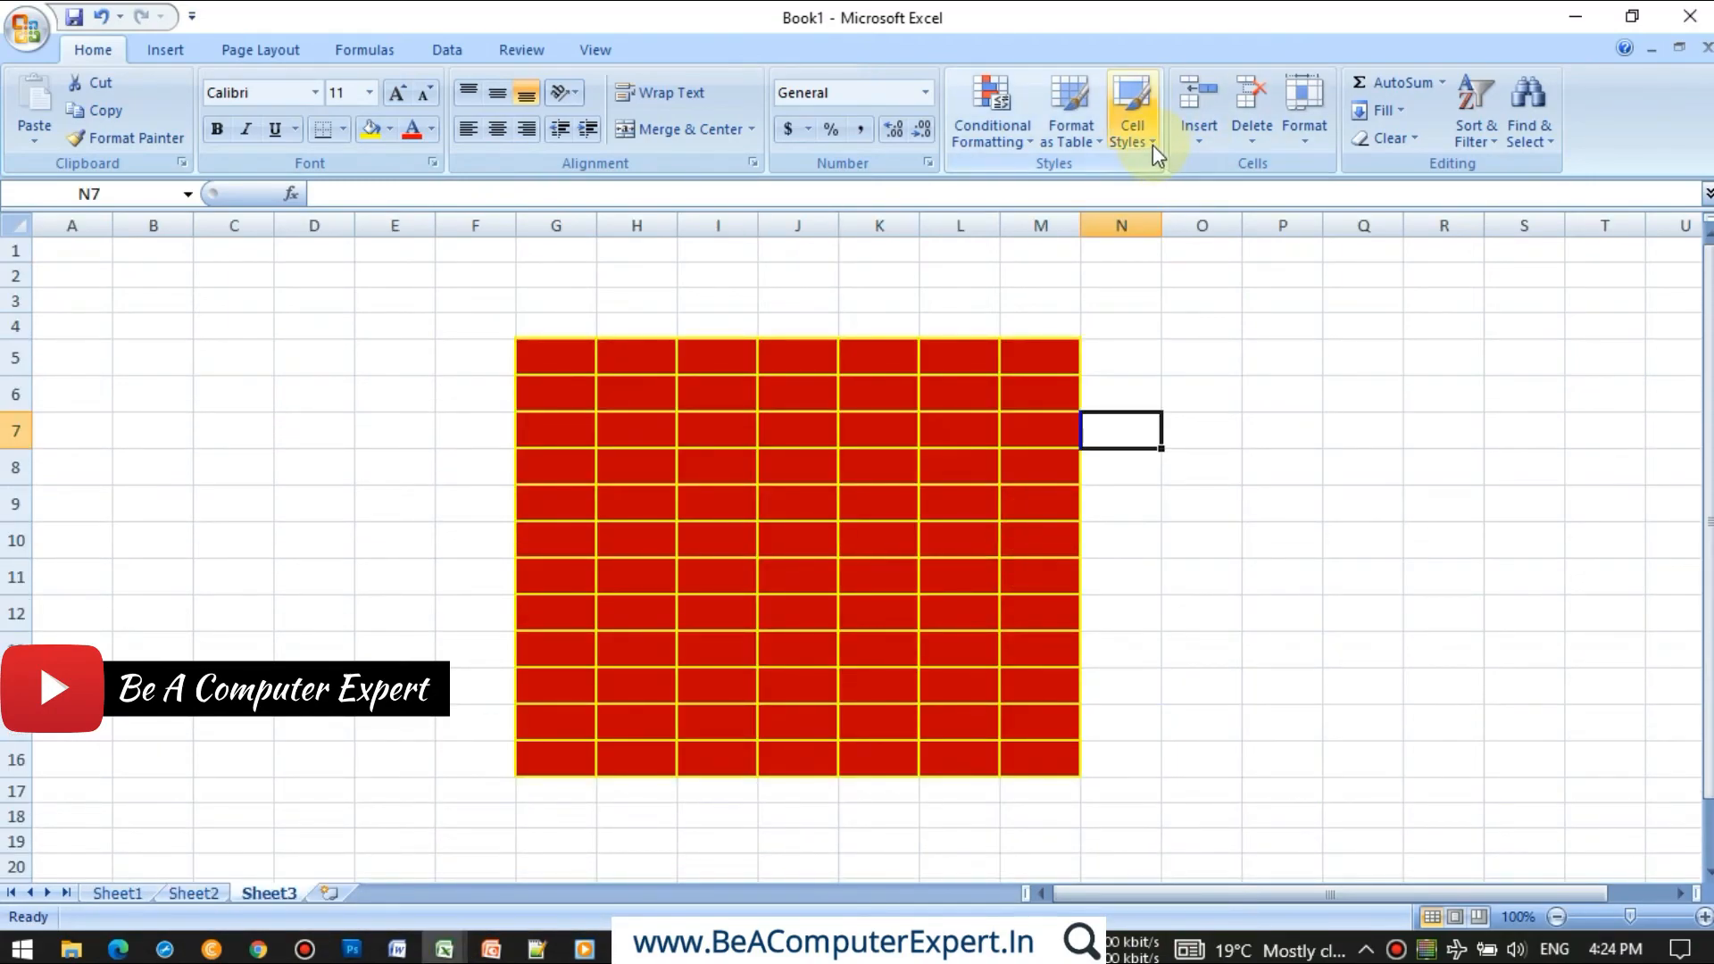
{"action": "left_click", "coordinate": [1151, 143]}
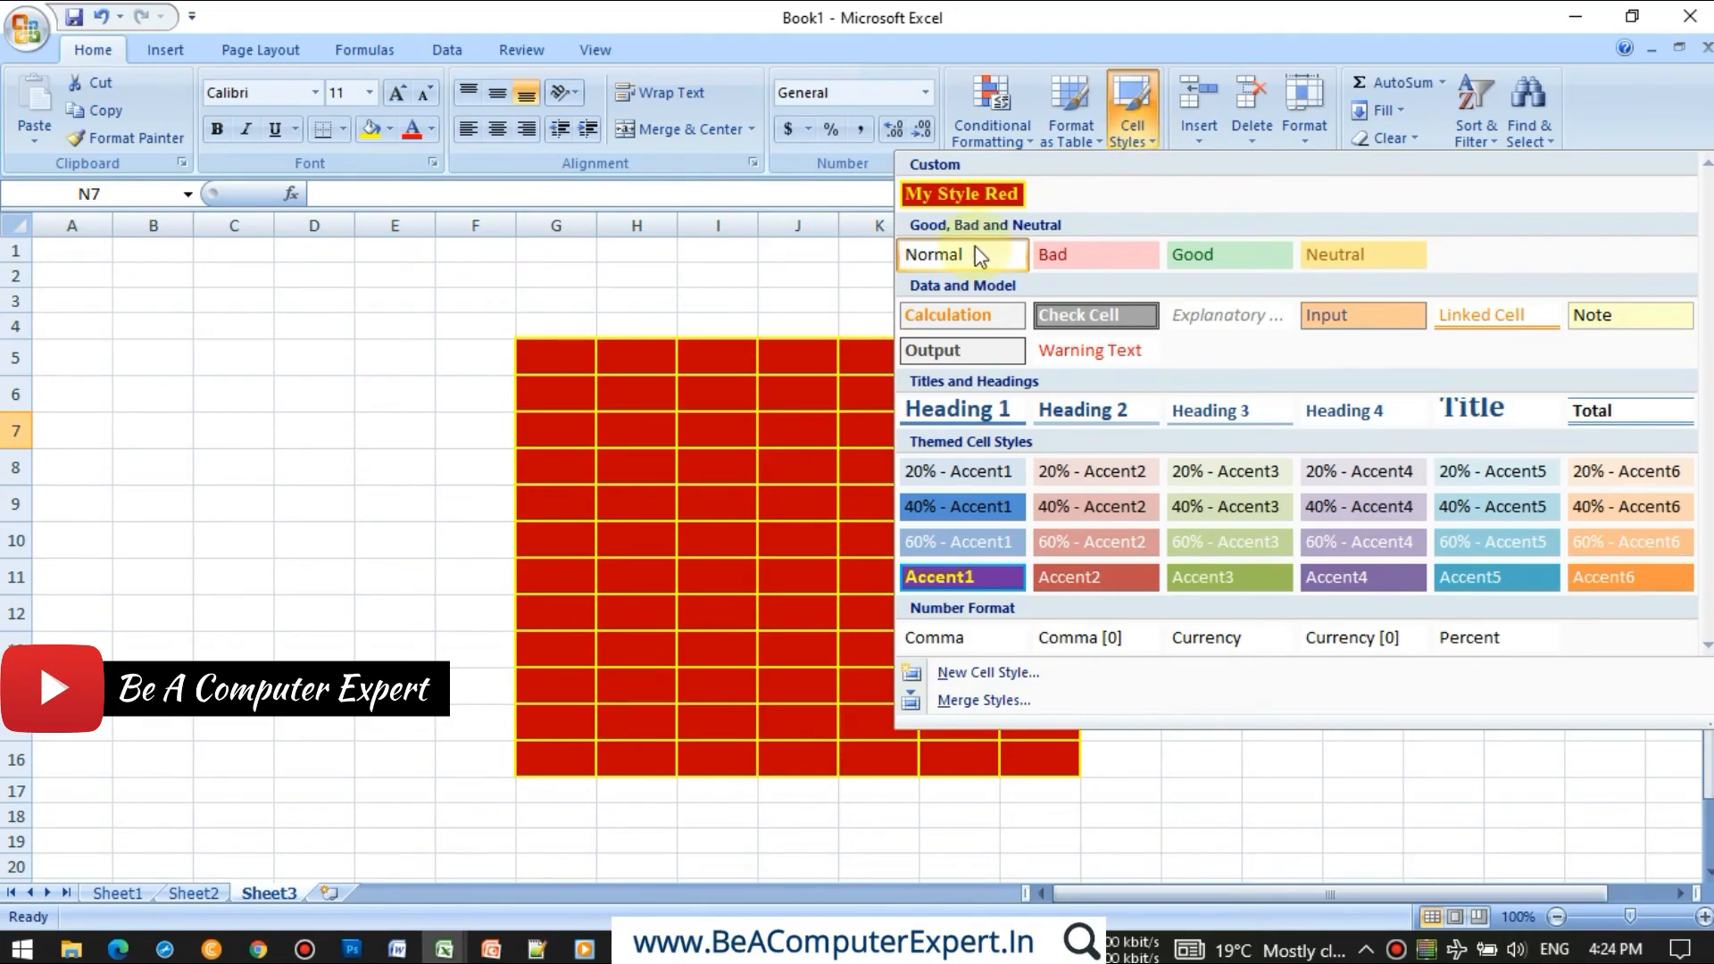
{"action": "left_click", "coordinate": [862, 290]}
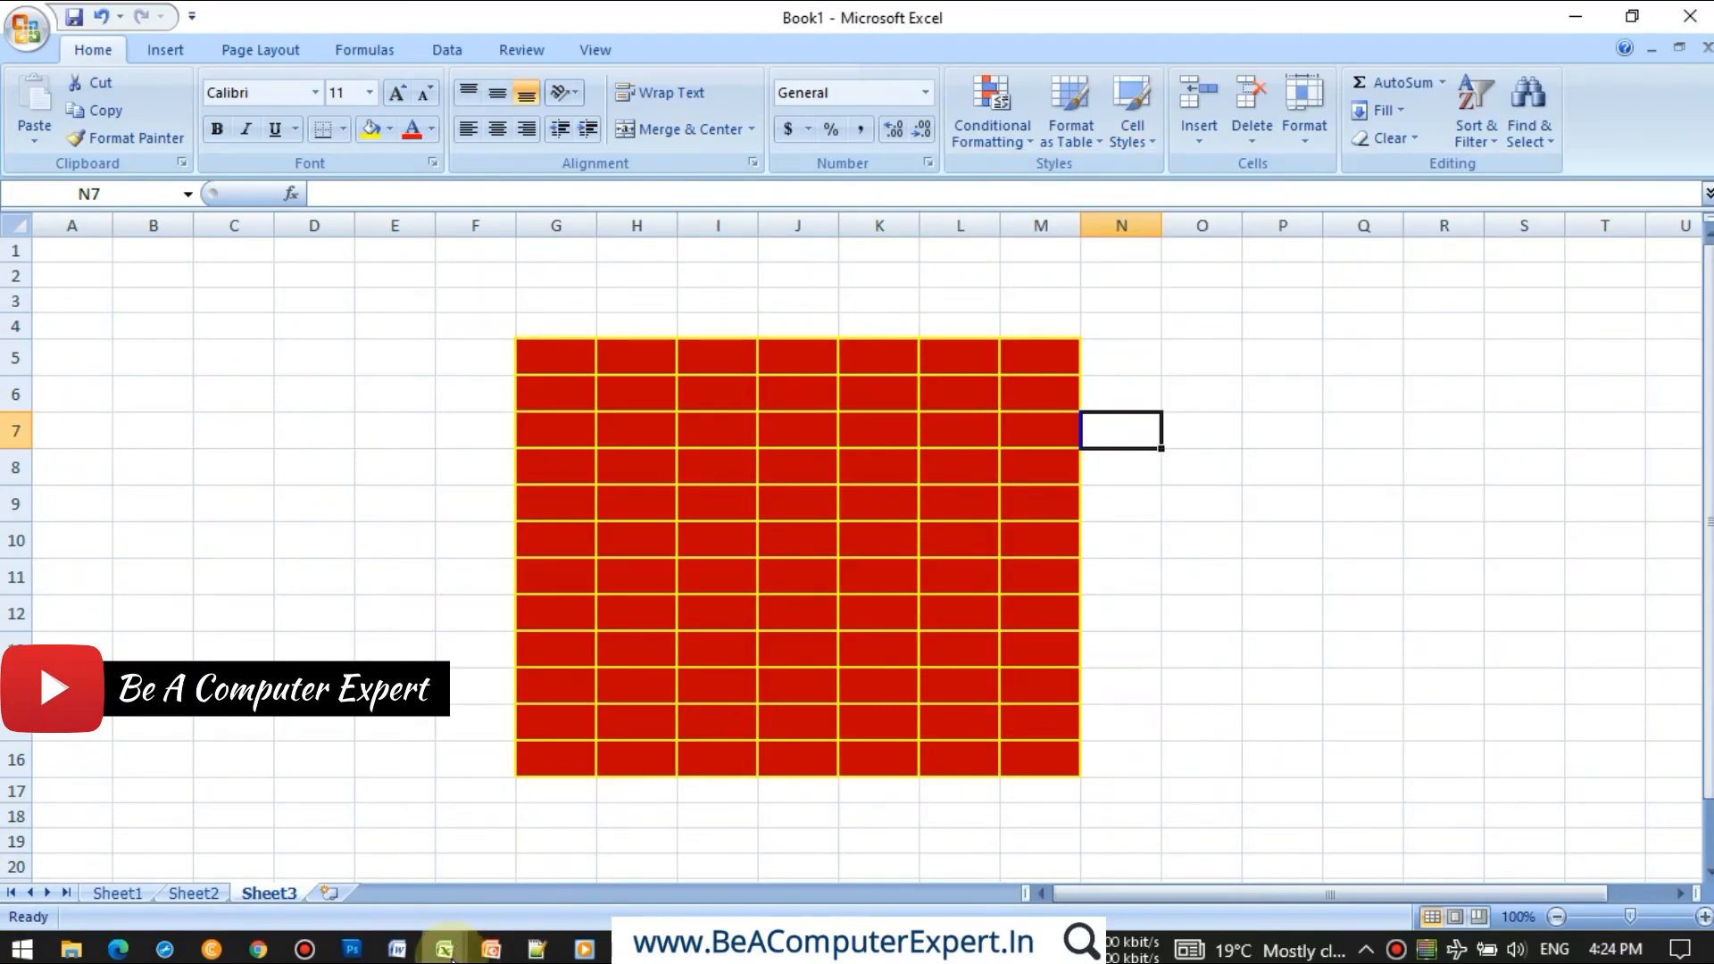
Step: In Book2, merge the cell styles from Book1.xlsx, including styles that have the same names
{"action": "left_click", "coordinate": [449, 953]}
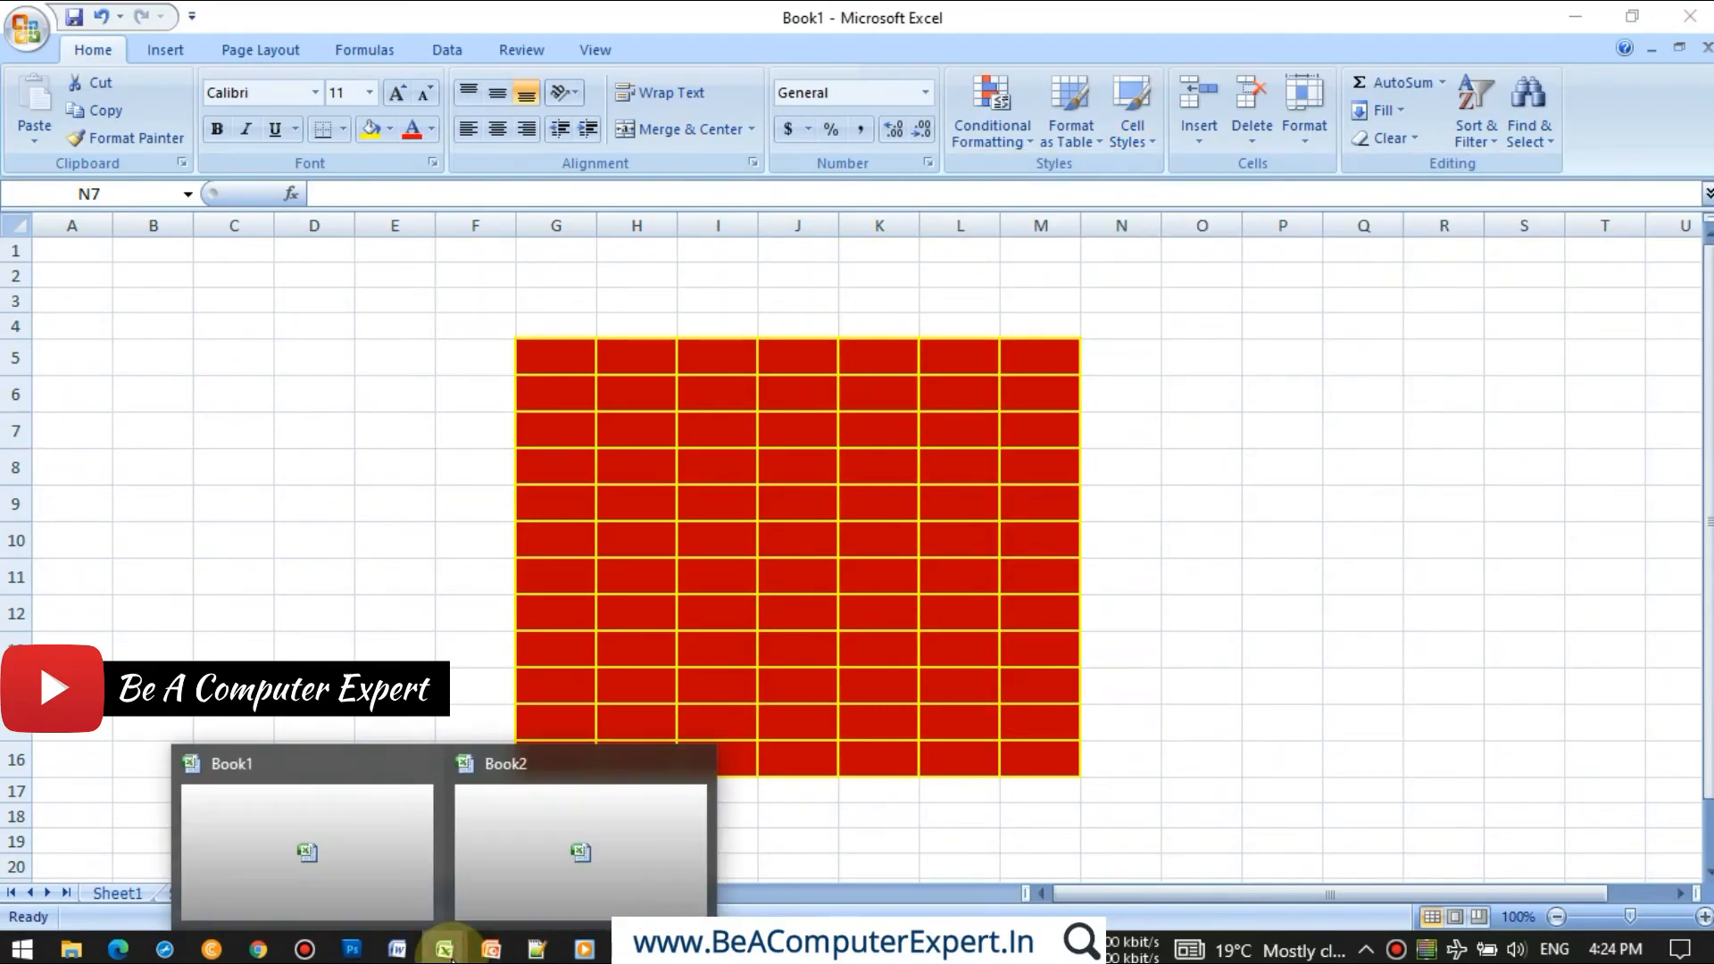
{"action": "left_click", "coordinate": [586, 851]}
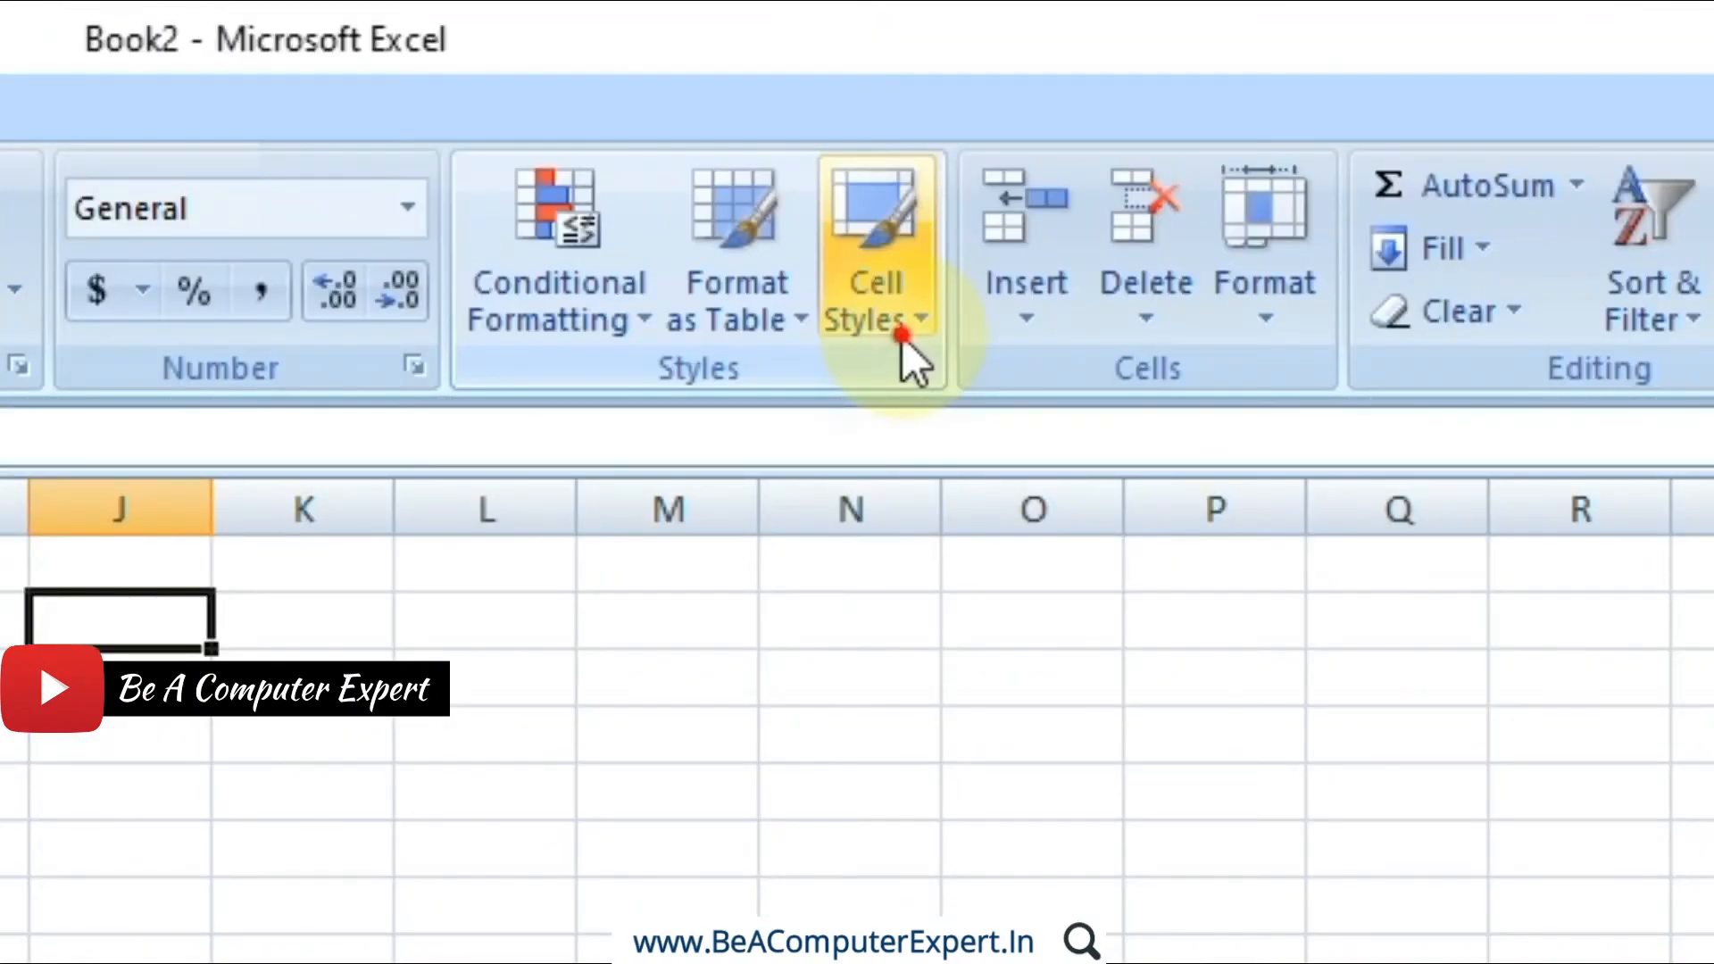
{"action": "left_click", "coordinate": [902, 337]}
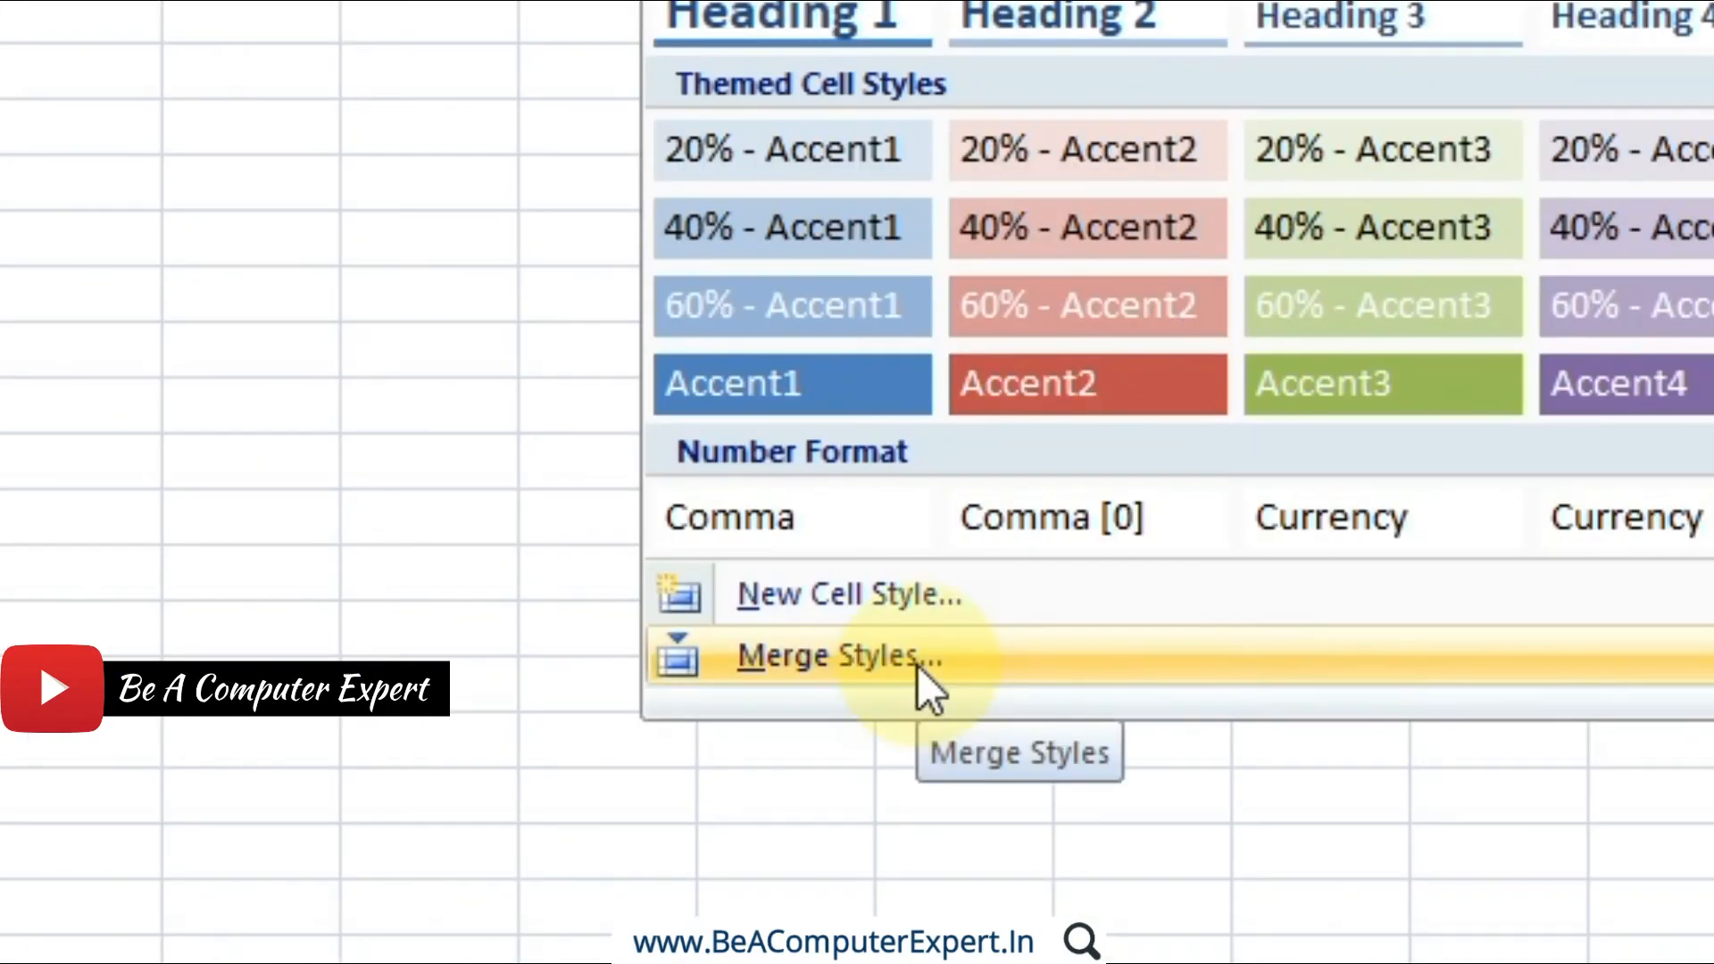
{"action": "left_click", "coordinate": [917, 666]}
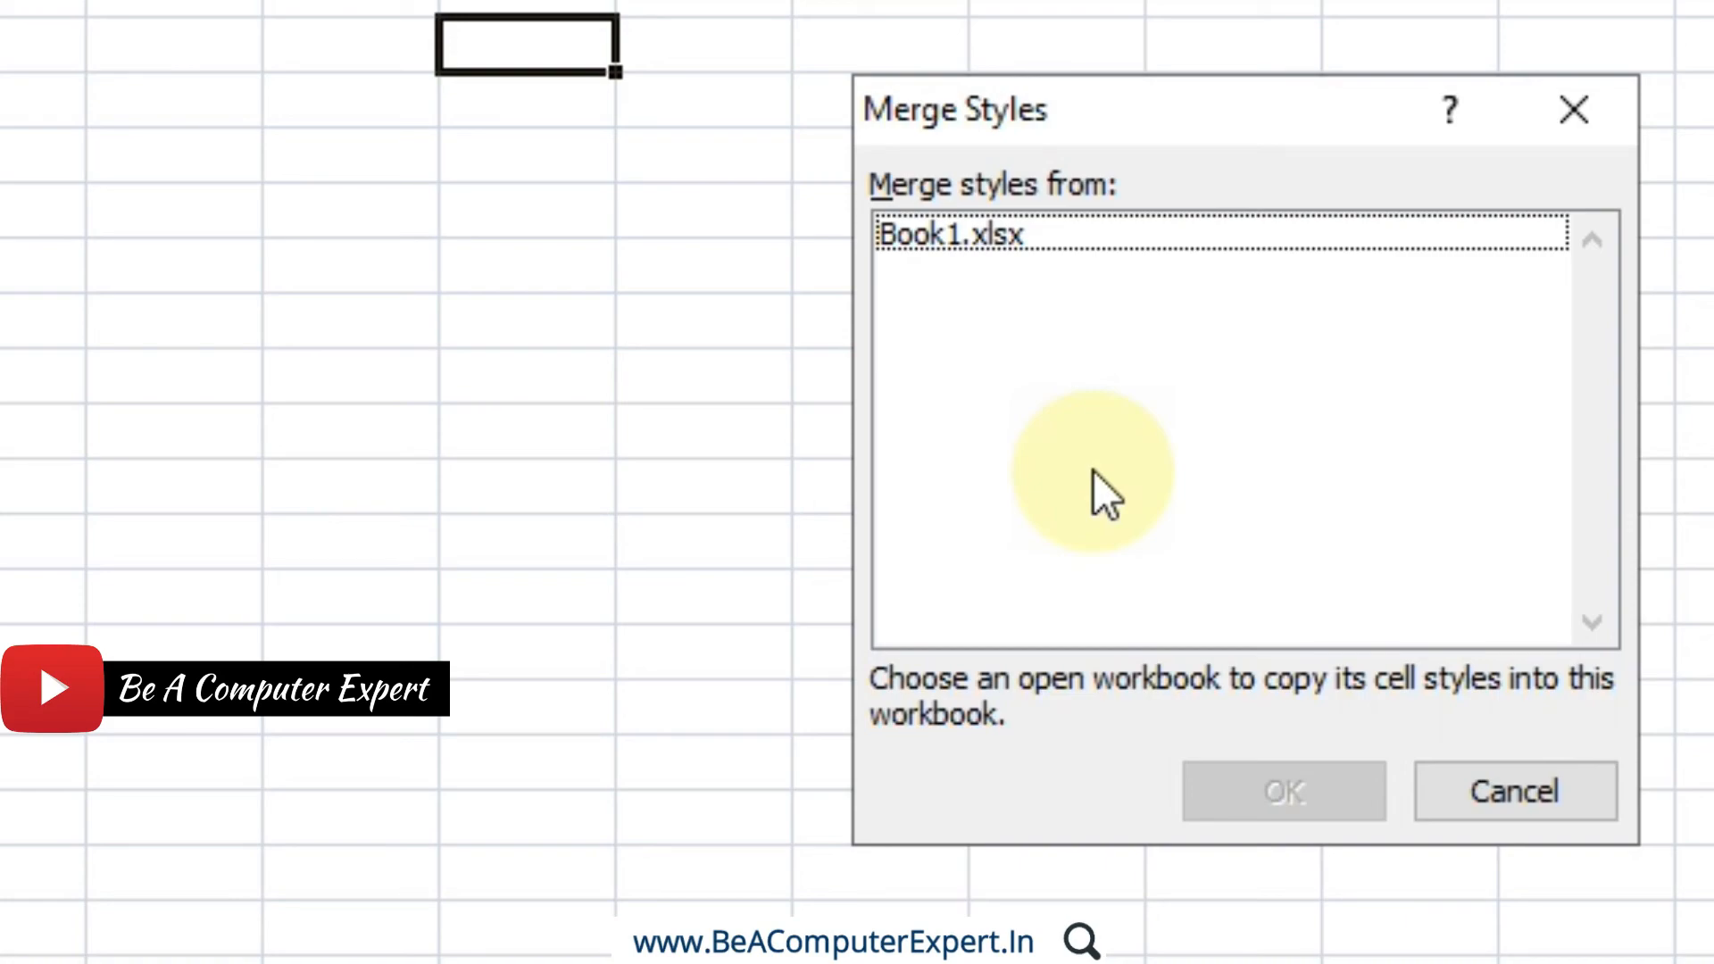
{"action": "left_click", "coordinate": [1020, 237]}
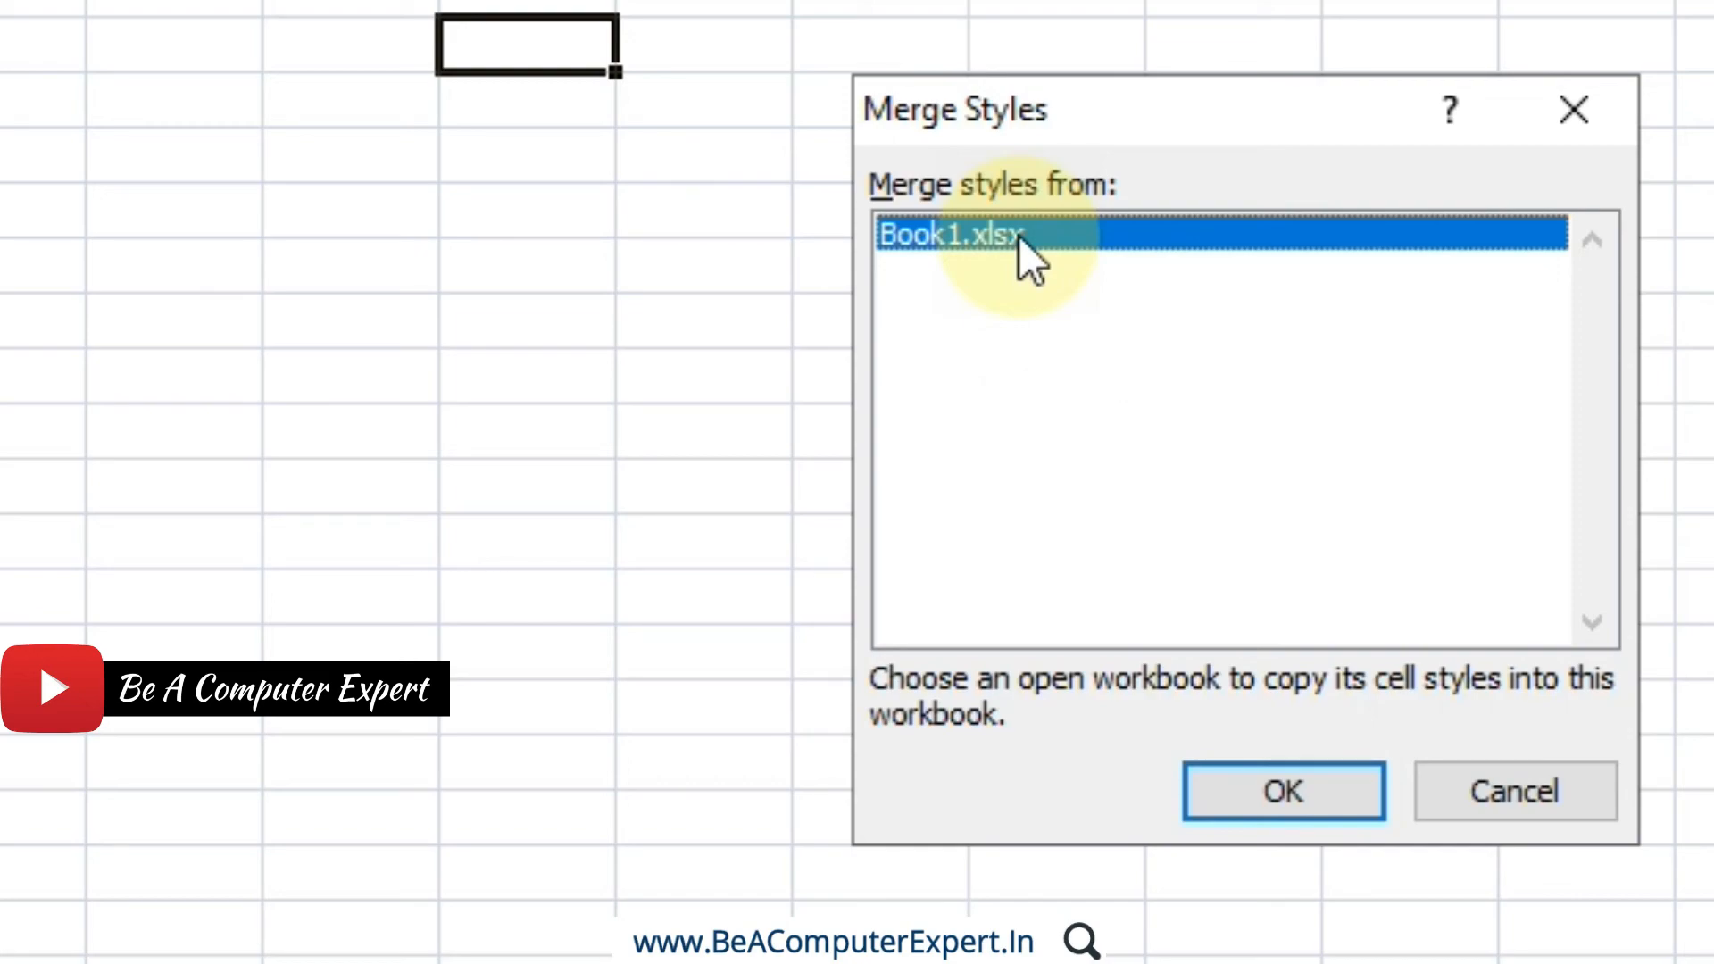
{"action": "left_click", "coordinate": [1259, 803]}
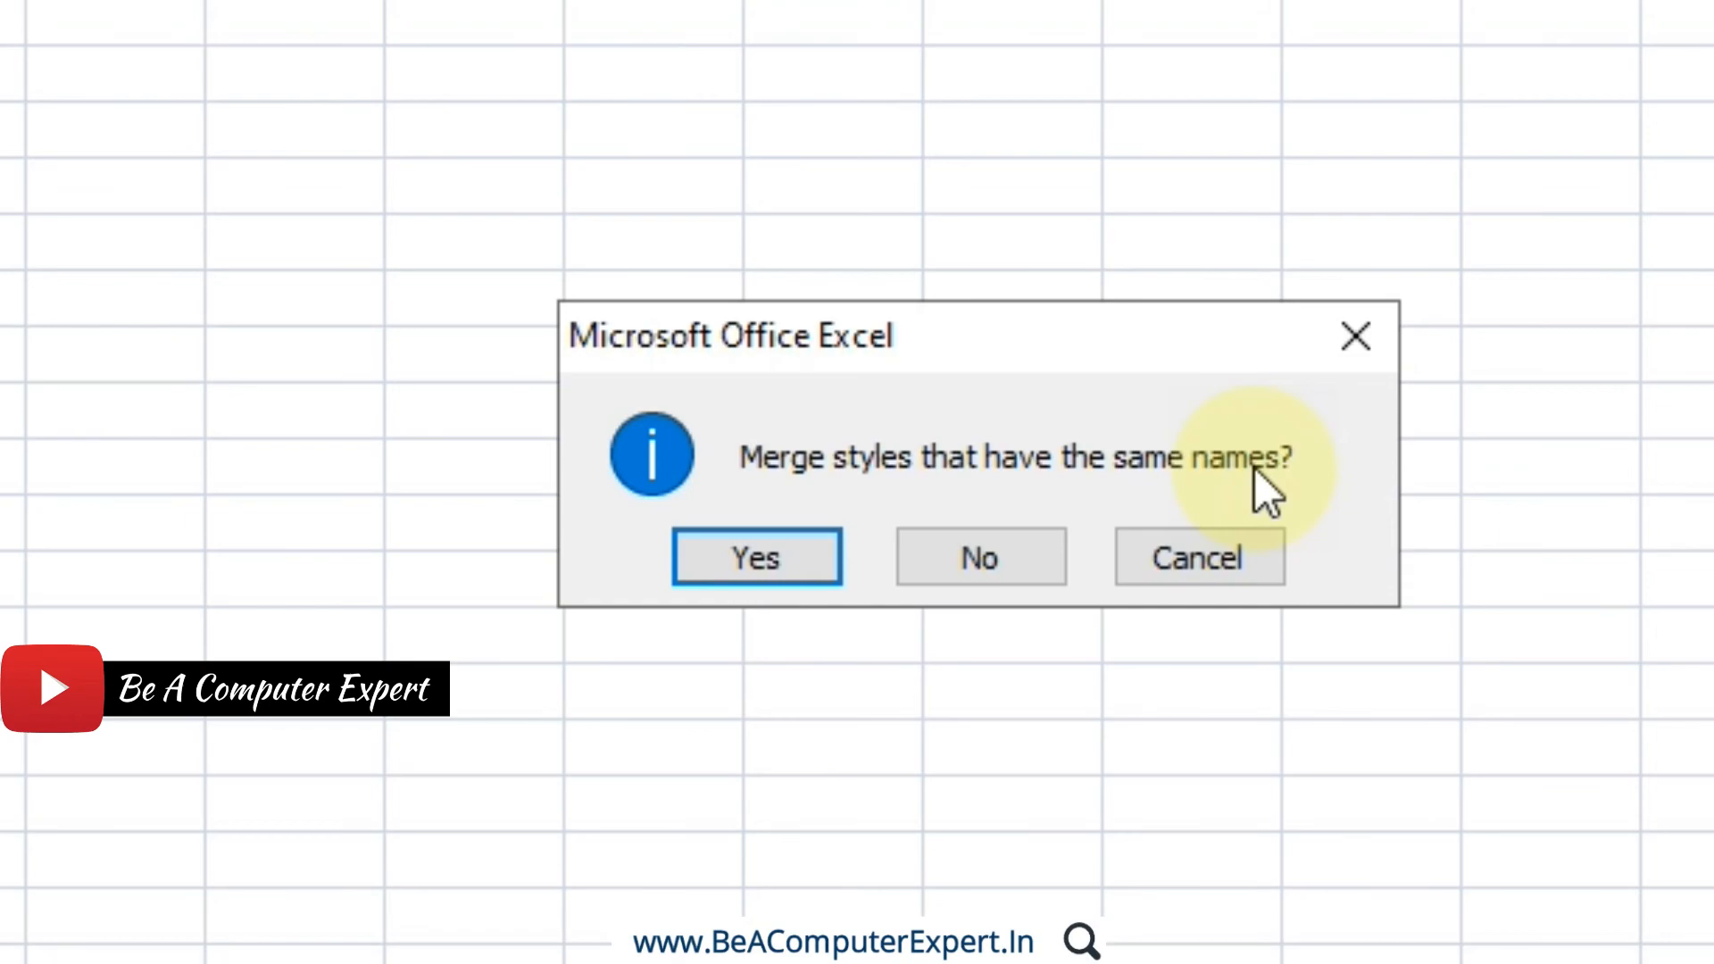
{"action": "left_click", "coordinate": [785, 558]}
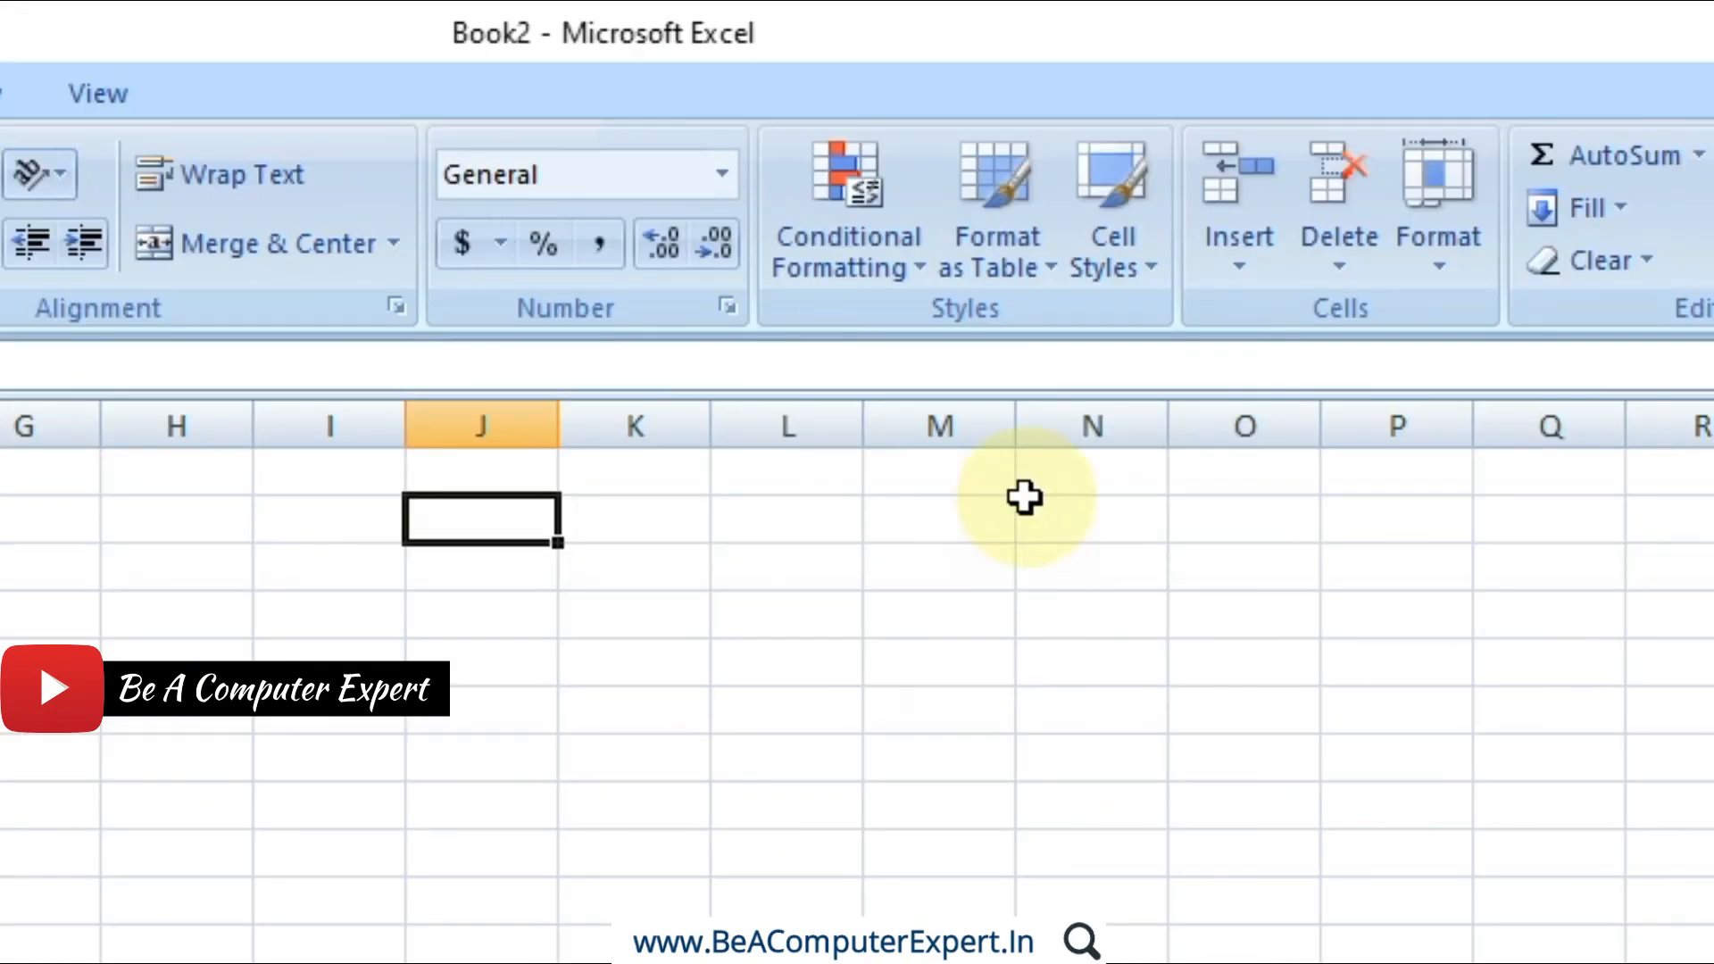
Step: Check Book2's cell styles gallery for the merged custom style and close the gallery
{"action": "left_click", "coordinate": [1144, 270]}
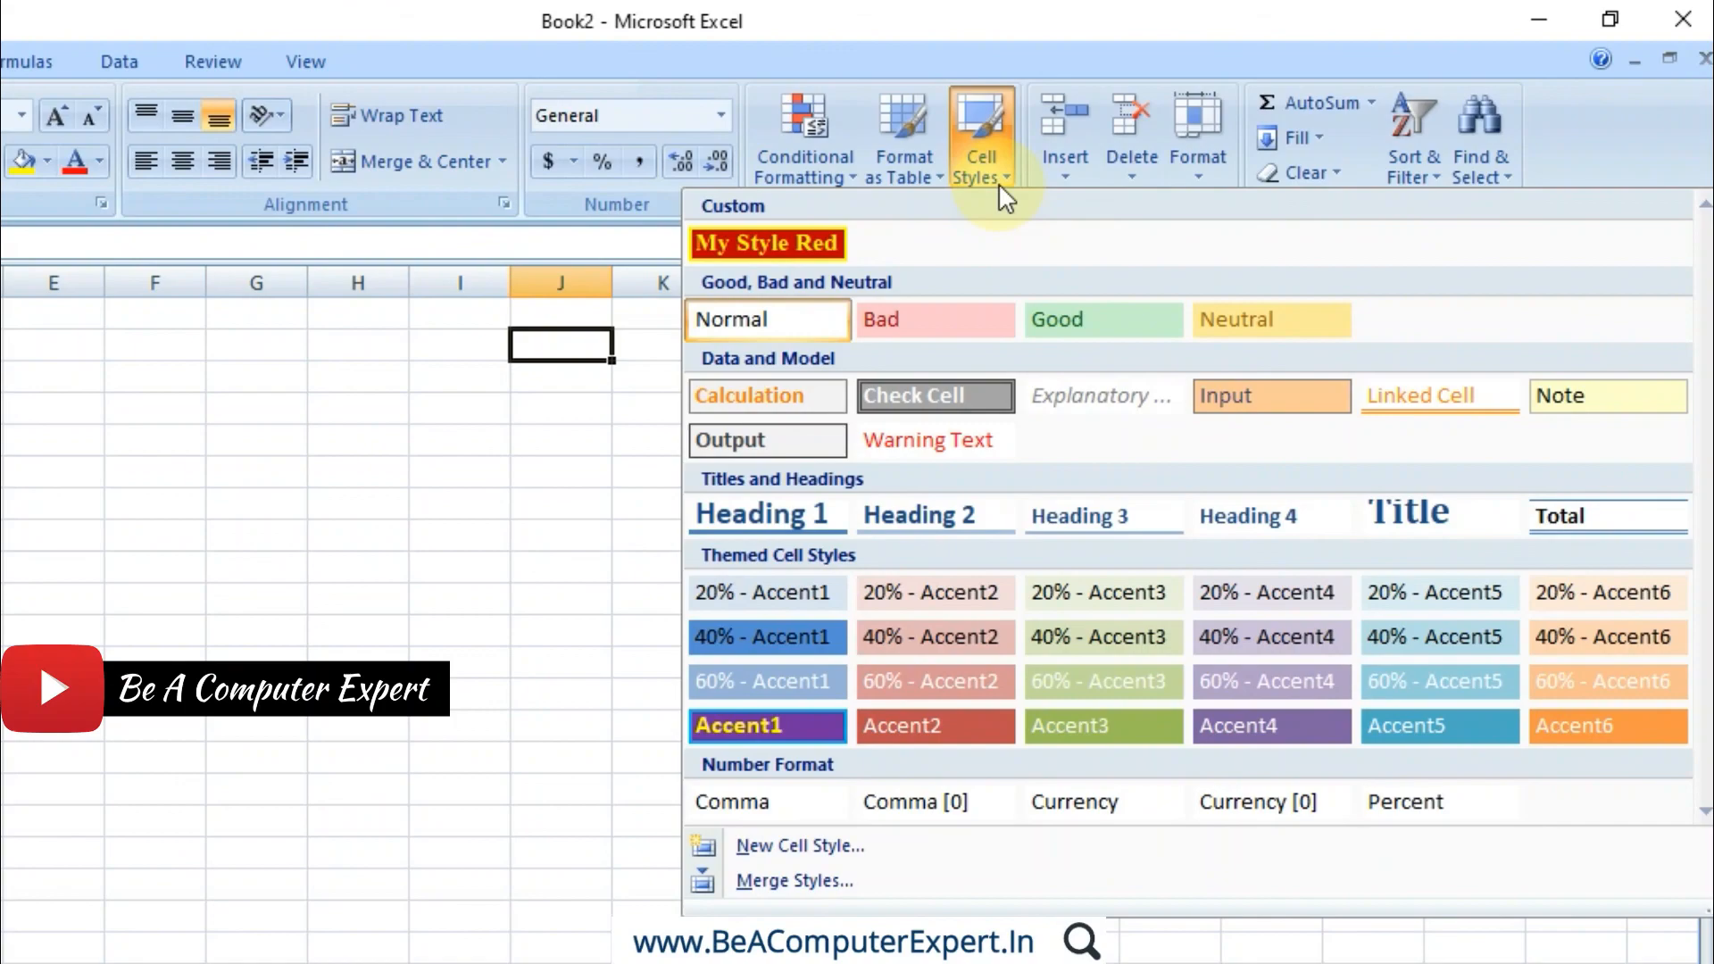
{"action": "left_click", "coordinate": [987, 20]}
{"action": "left_click", "coordinate": [555, 470]}
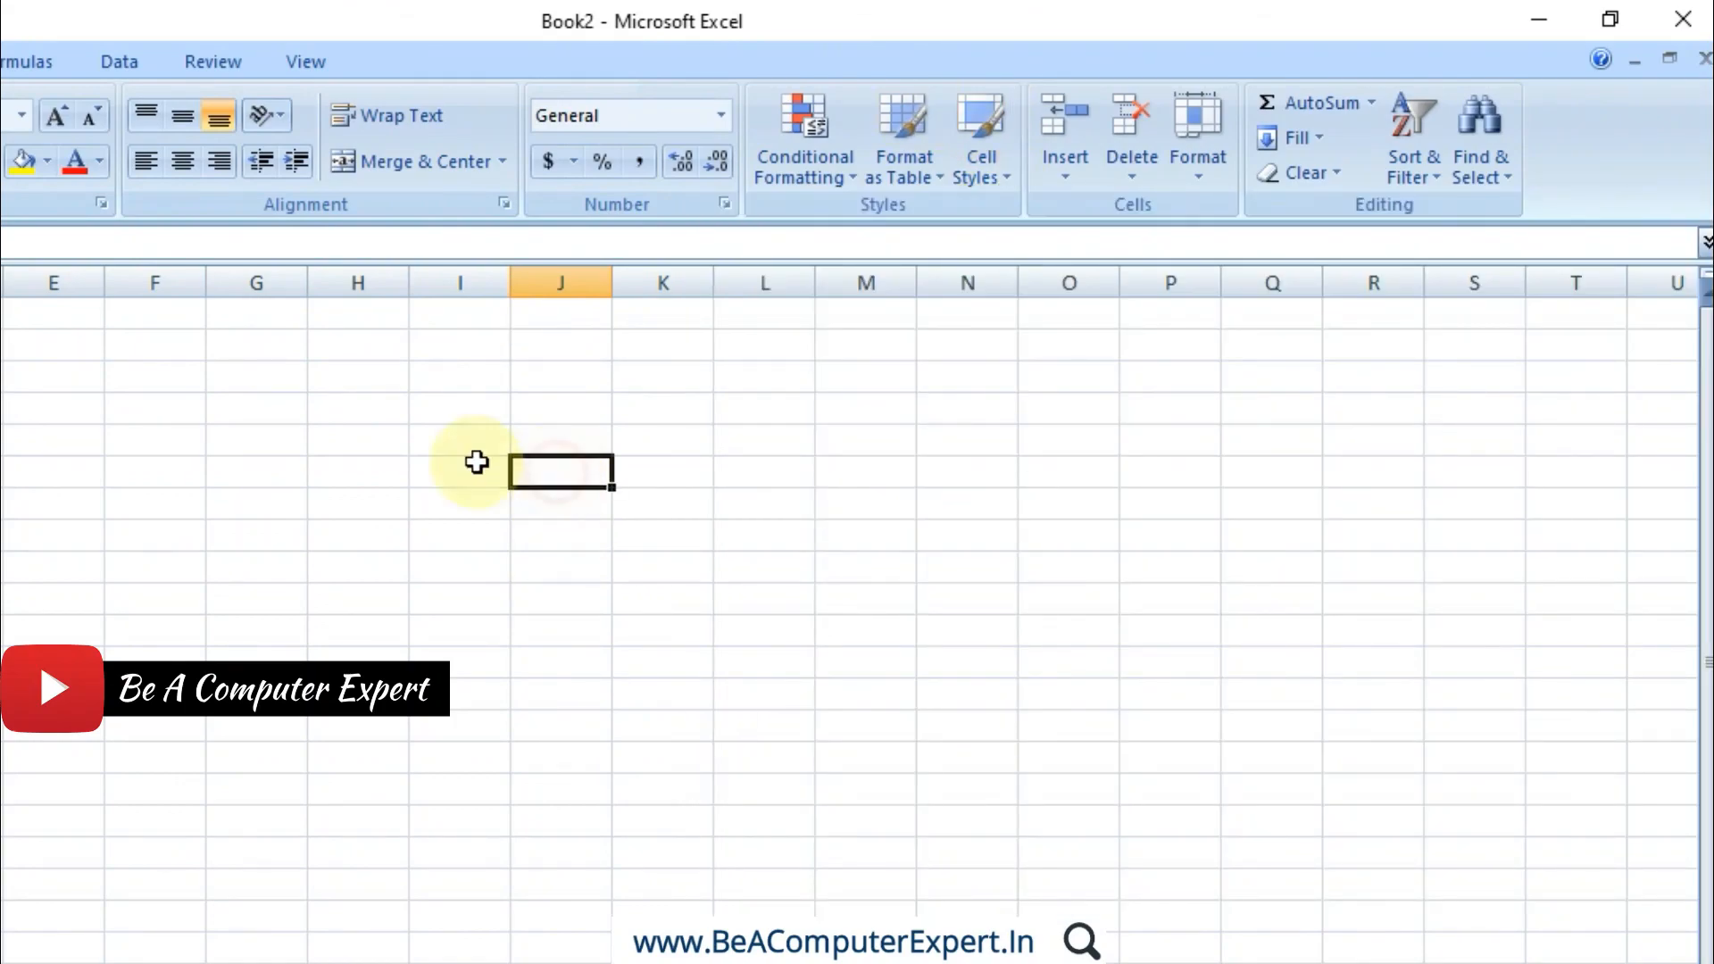
{"action": "left_click", "coordinate": [403, 451]}
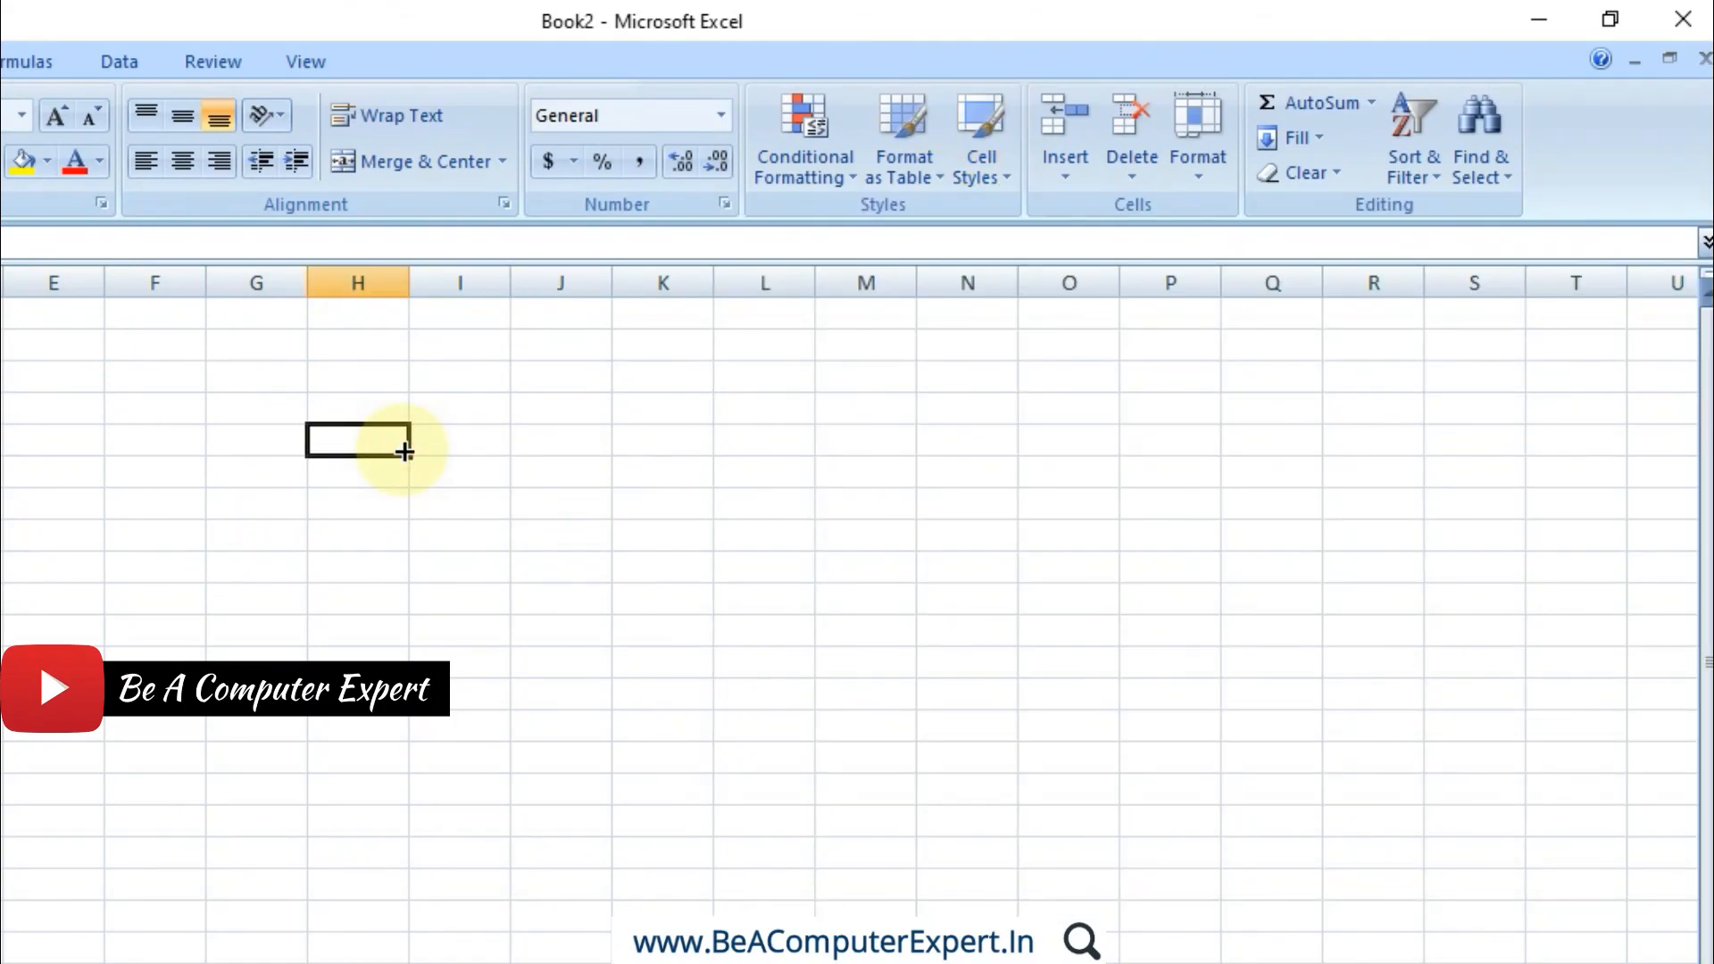